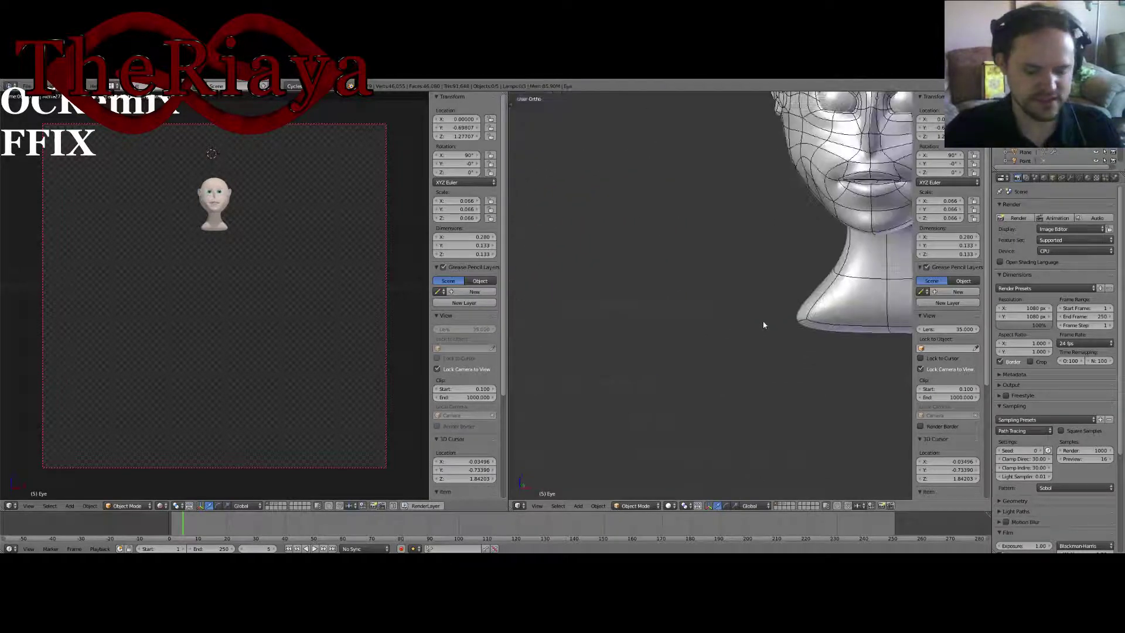
Step: Widen the base of the face mesh's neck by moving its outer side edges outward along X
{"action": "key", "text": "KP_5"}
{"action": "scroll", "coordinate": [765, 332], "scroll_direction": "up", "scroll_amount": 8}
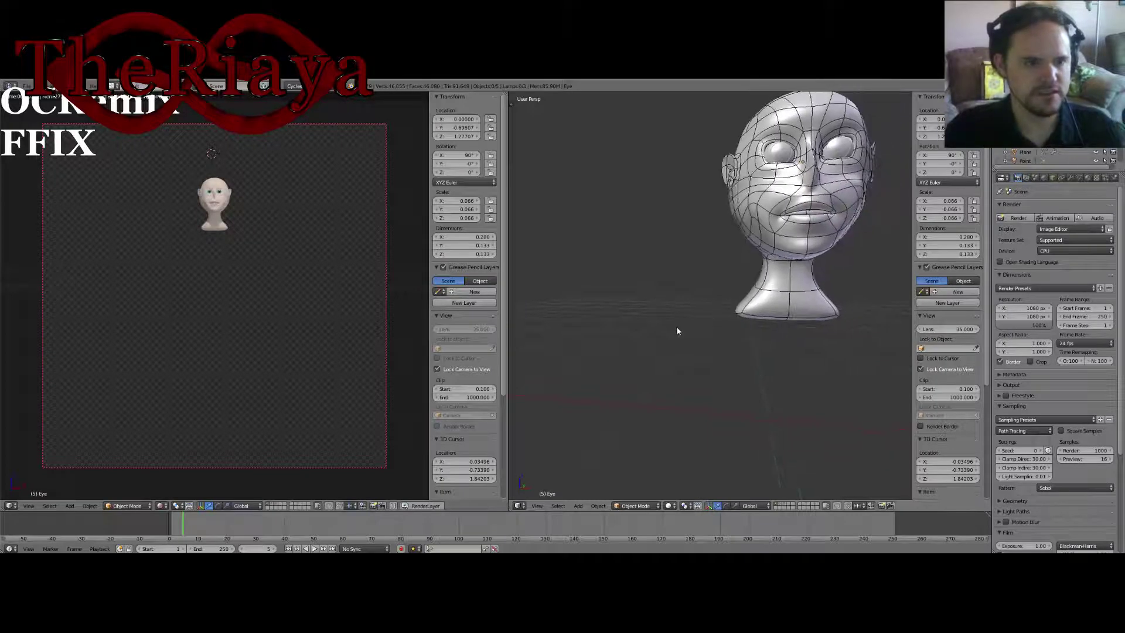
{"action": "scroll", "coordinate": [583, 320], "scroll_direction": "up", "scroll_amount": 9}
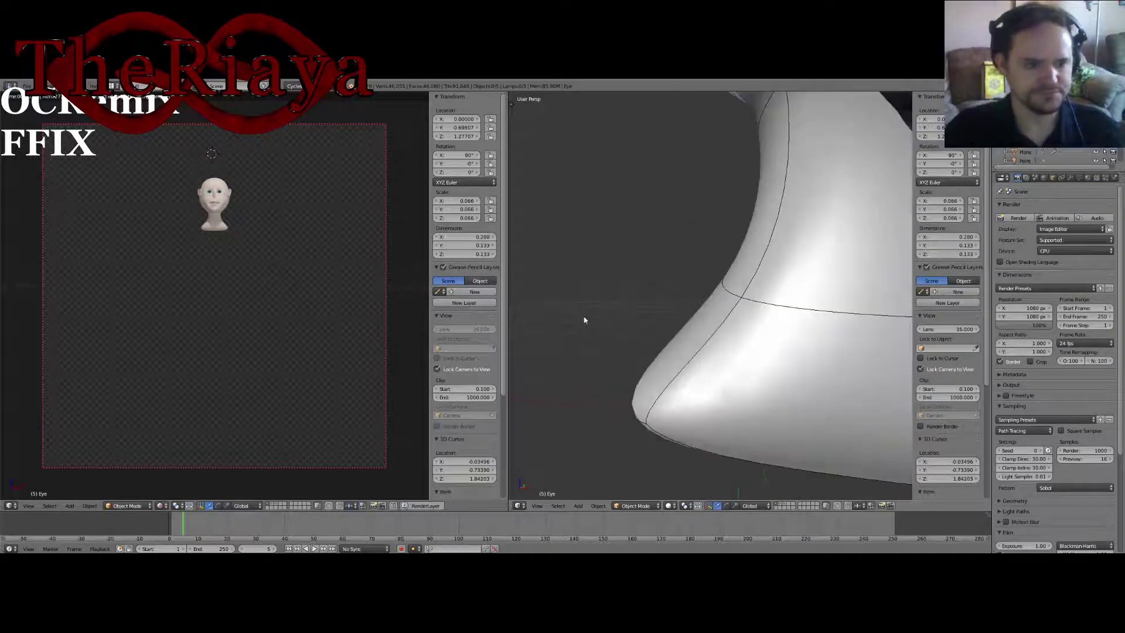
{"action": "scroll", "coordinate": [585, 320], "scroll_direction": "down", "scroll_amount": 8}
{"action": "mouse_move", "coordinate": [762, 317]}
{"action": "middle_mouse_down"}
{"action": "mouse_move", "coordinate": [623, 301]}
{"action": "mouse_move", "coordinate": [605, 281]}
{"action": "mouse_move", "coordinate": [774, 309]}
{"action": "mouse_move", "coordinate": [753, 296]}
{"action": "mouse_move", "coordinate": [747, 317]}
{"action": "mouse_move", "coordinate": [726, 319]}
{"action": "mouse_move", "coordinate": [763, 324]}
{"action": "mouse_move", "coordinate": [713, 319]}
{"action": "mouse_move", "coordinate": [771, 332]}
{"action": "middle_mouse_up"}
{"action": "right_click", "coordinate": [747, 318]}
{"action": "key", "text": "Tab"}
{"action": "right_click", "coordinate": [763, 324]}
{"action": "right_click", "coordinate": [744, 325], "text": "shift"}
{"action": "right_click", "coordinate": [744, 324]}
{"action": "right_click", "coordinate": [725, 325], "text": "shift"}
{"action": "left_click_drag", "start_coordinate": [819, 329], "coordinate": [844, 336]}
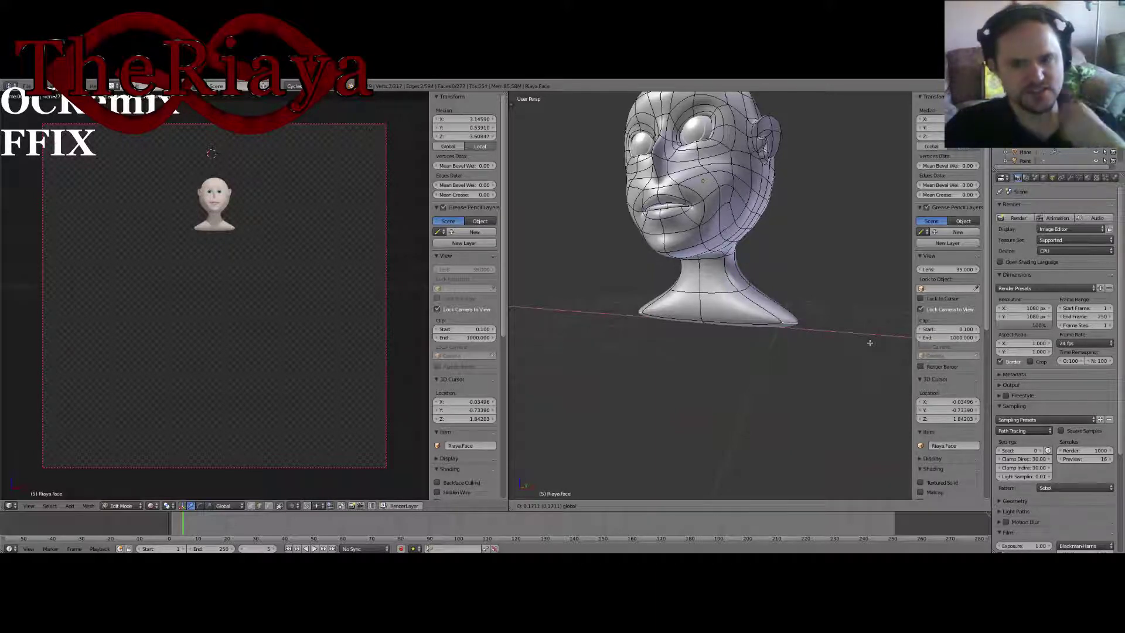
{"action": "left_click_drag", "start_coordinate": [870, 343], "coordinate": [871, 343]}
Step: Select the faces on the underside of the neck base and scale them along X to about 0.92
{"action": "middle_click_drag", "start_coordinate": [750, 362], "coordinate": [750, 293]}
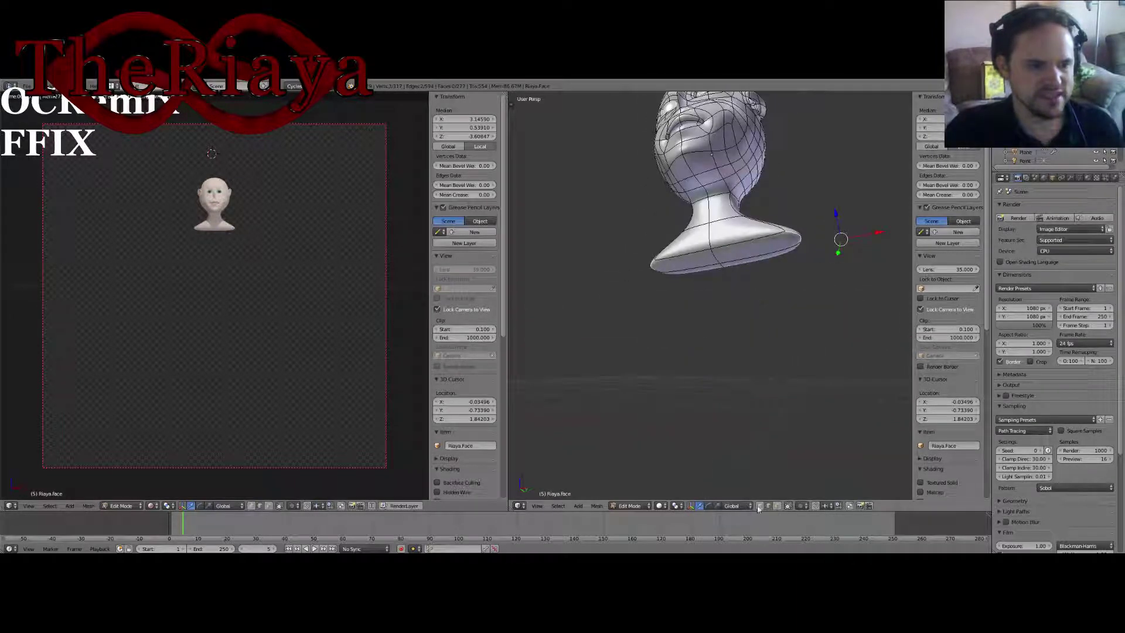
{"action": "key", "text": "a"}
{"action": "right_click", "coordinate": [742, 257]}
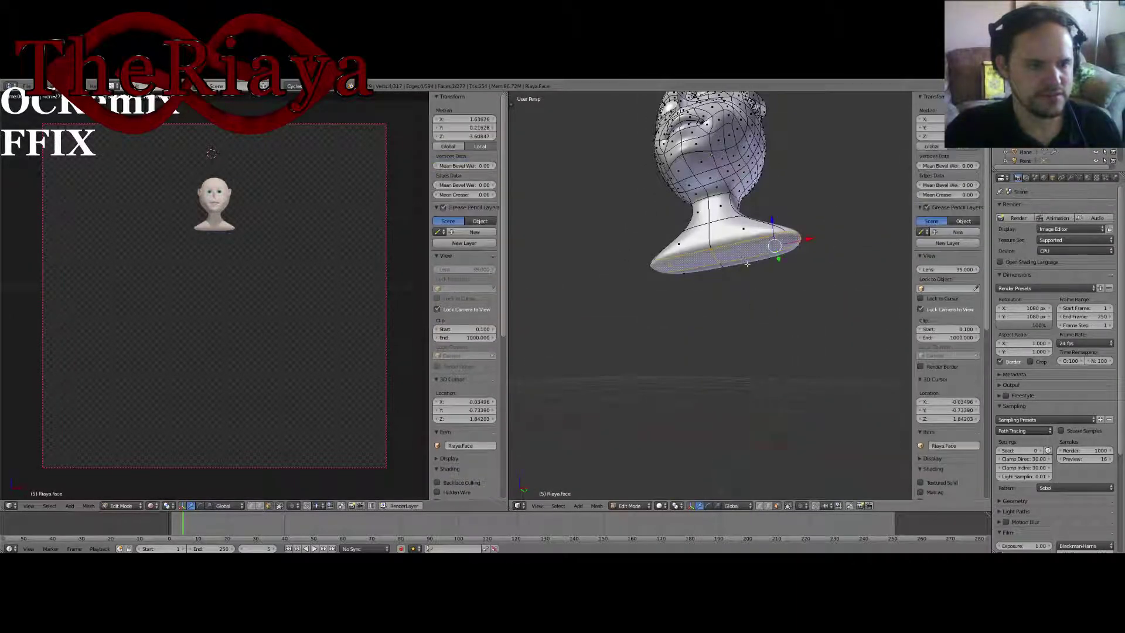
{"action": "right_click", "coordinate": [742, 251], "text": "shift"}
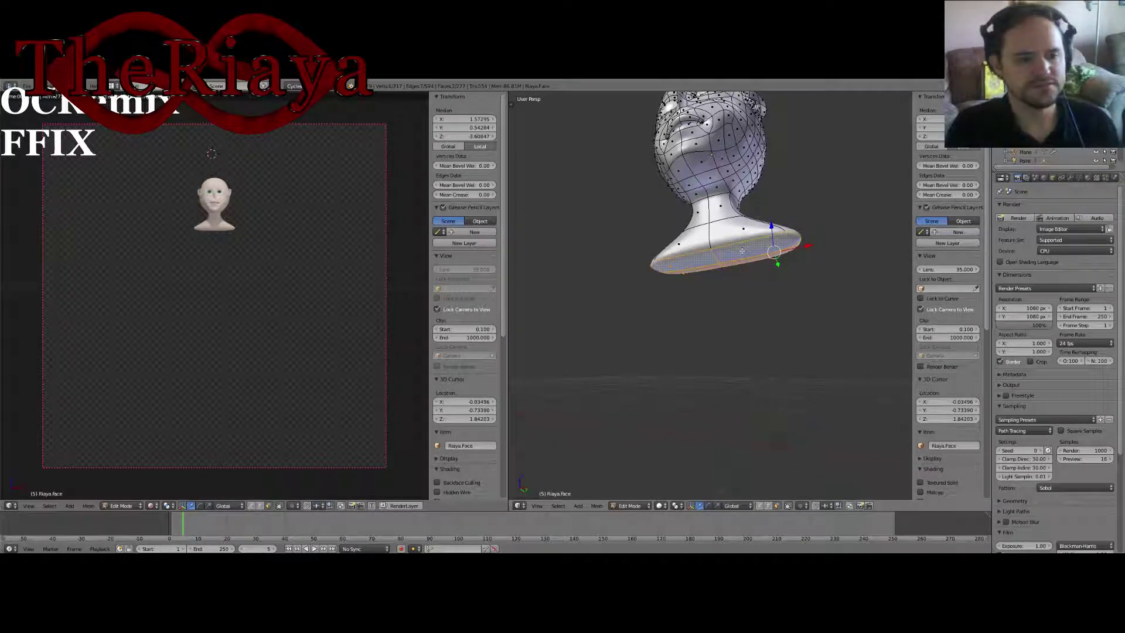
{"action": "middle_click_drag", "start_coordinate": [725, 247], "coordinate": [742, 287]}
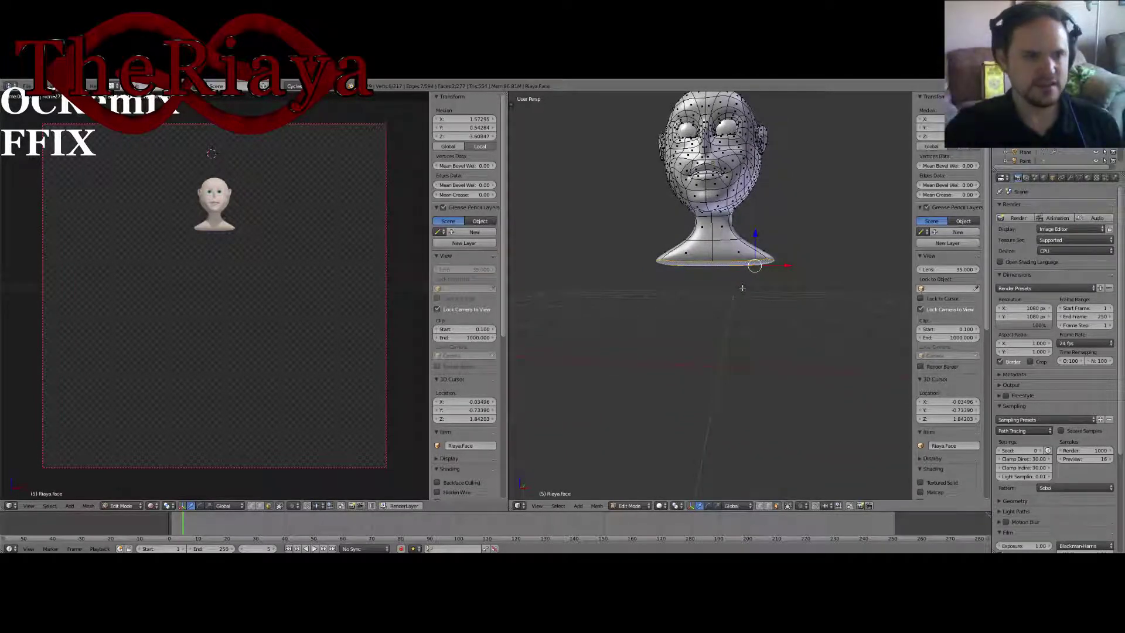
{"action": "middle_click_drag", "start_coordinate": [742, 287], "coordinate": [759, 302]}
{"action": "key", "text": "KP_1"}
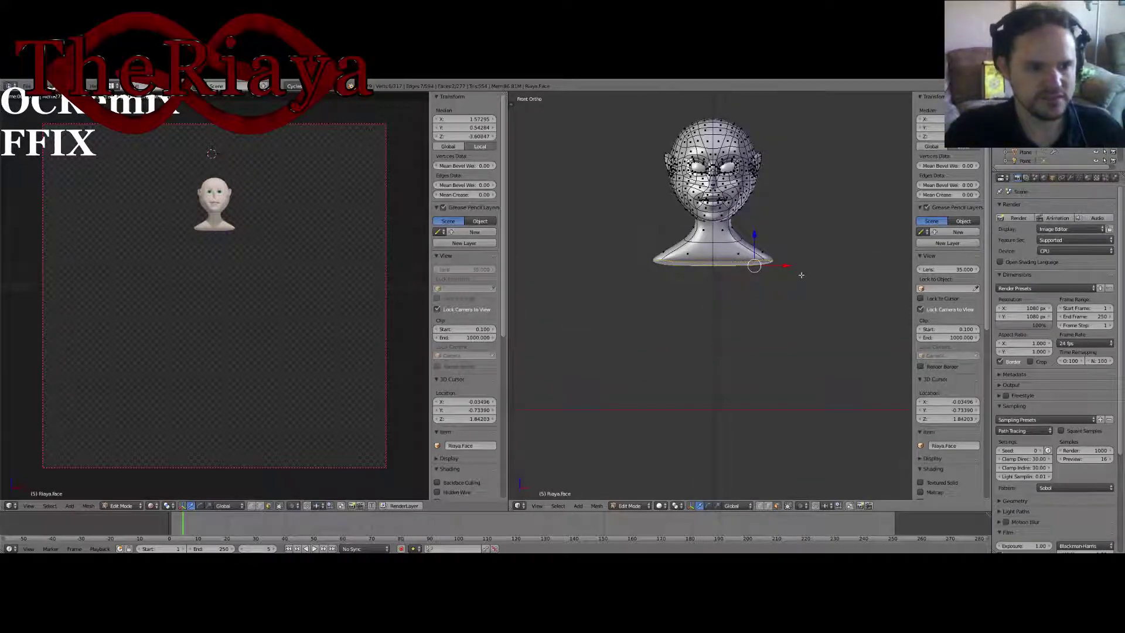
{"action": "key", "text": "s"}
{"action": "key", "text": "x"}
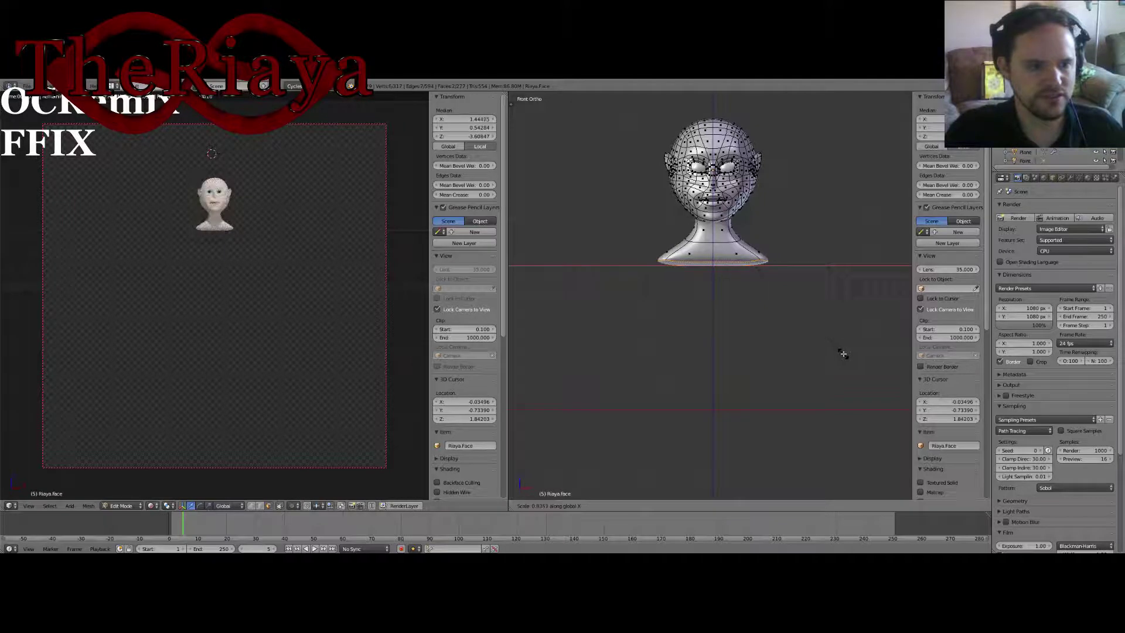
{"action": "left_click", "coordinate": [842, 353]}
Step: Box-select the head and upper neck in wireframe and duplicate that geometry in its original position
{"action": "key", "text": "KP_5"}
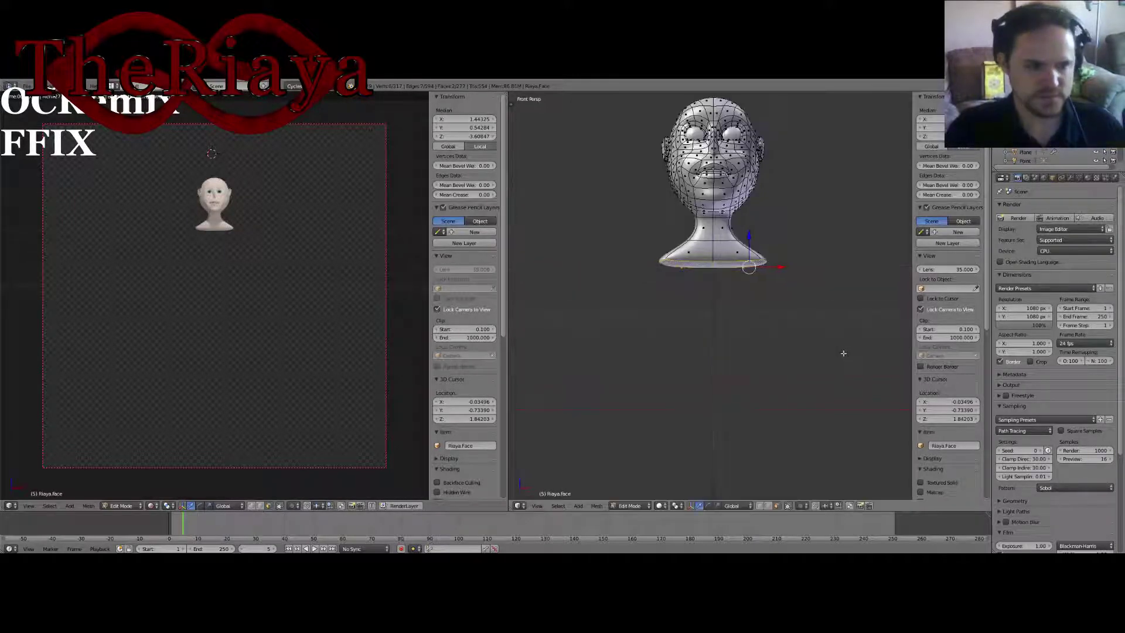
{"action": "middle_click_drag", "start_coordinate": [838, 352], "coordinate": [789, 343]}
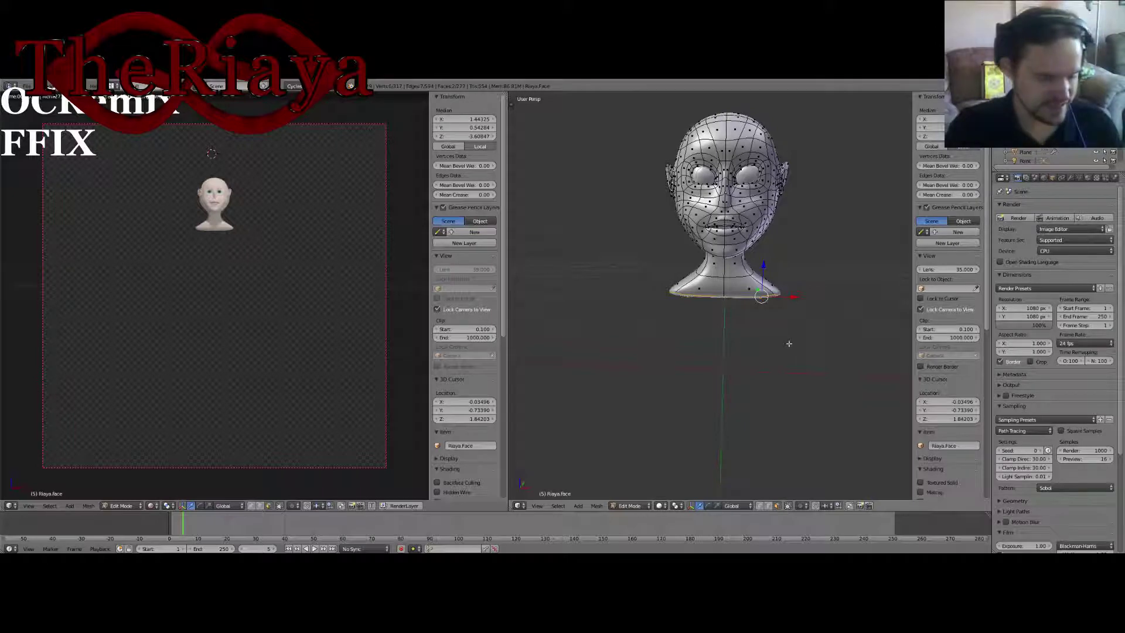
{"action": "key", "text": "KP_5"}
{"action": "key", "text": "KP_1"}
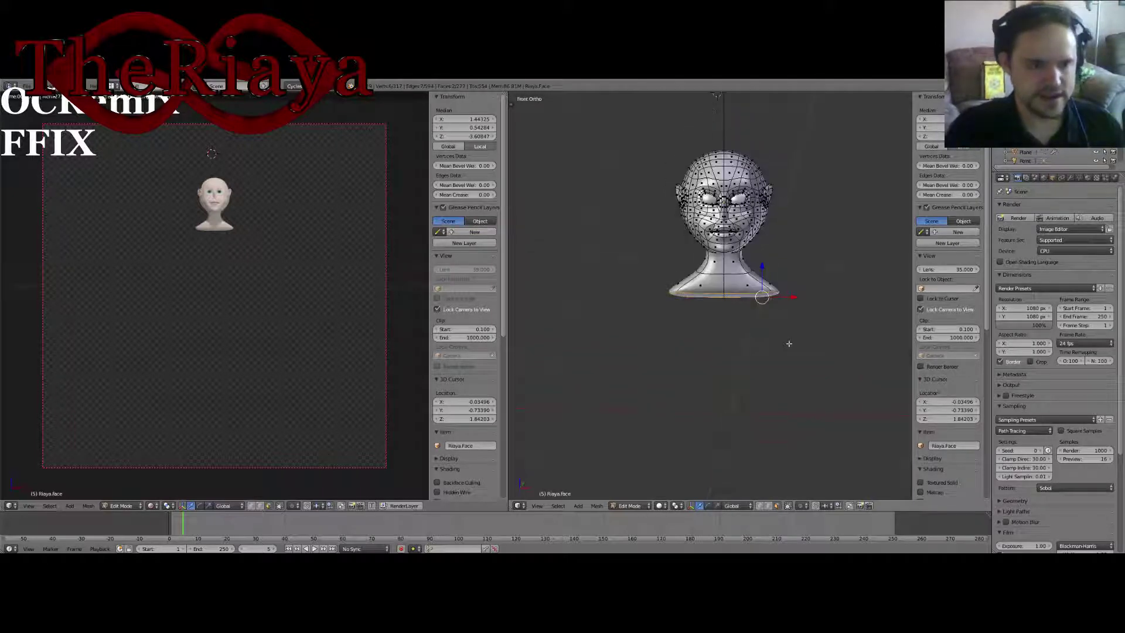
{"action": "scroll", "coordinate": [807, 357], "scroll_direction": "down", "scroll_amount": 1}
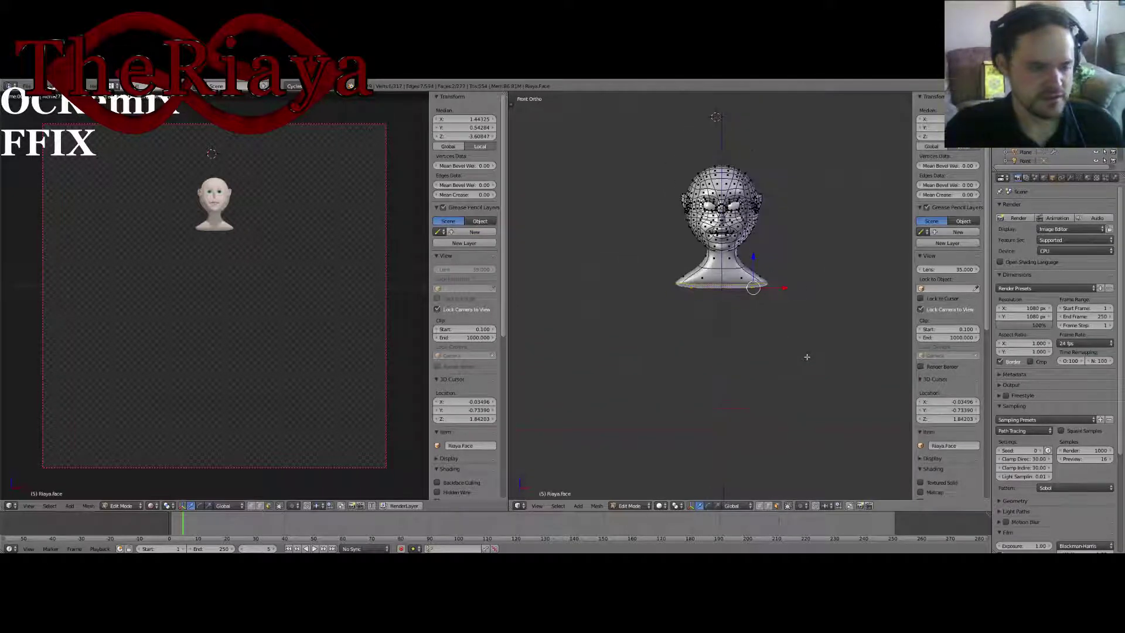
{"action": "key", "text": "a"}
{"action": "key", "text": "z"}
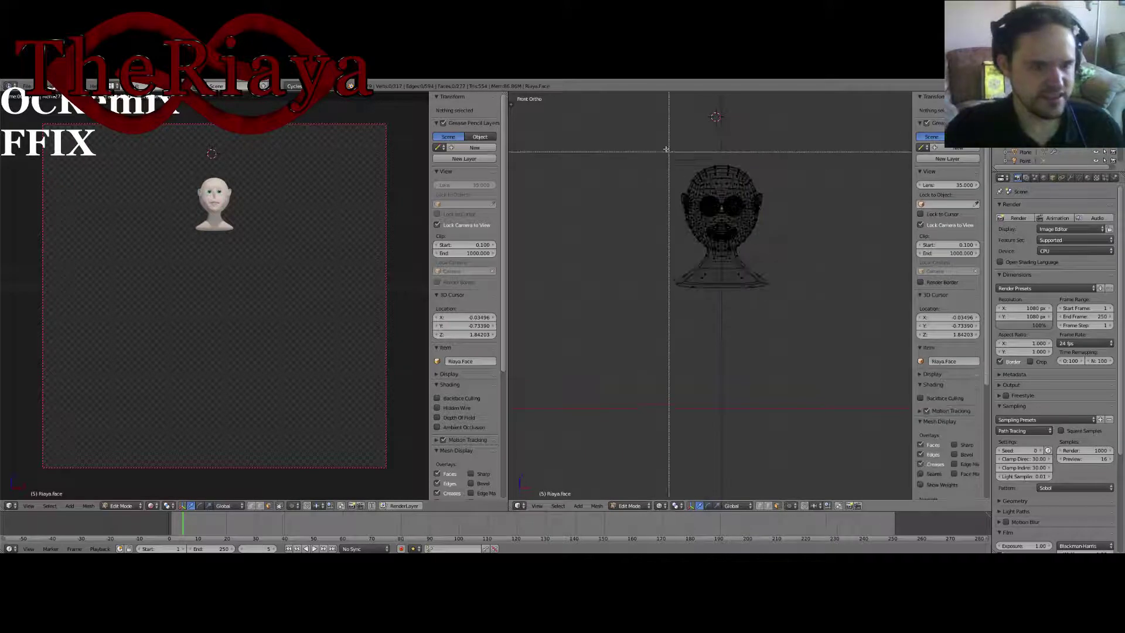
{"action": "key", "text": "b"}
{"action": "left_click_drag", "start_coordinate": [632, 129], "coordinate": [826, 258]}
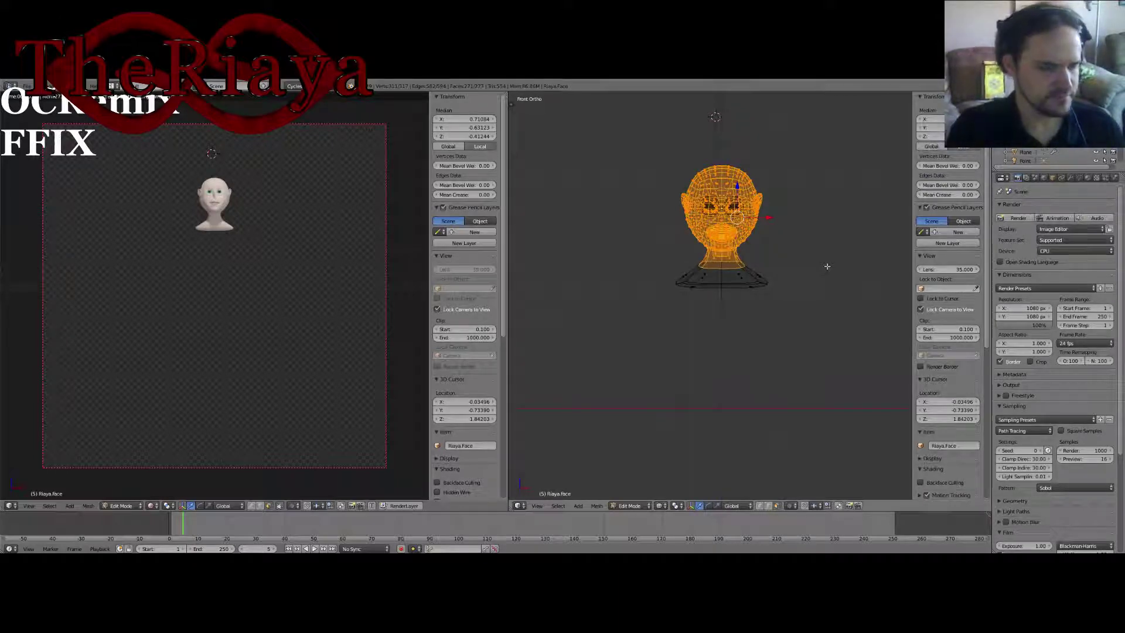
{"action": "key", "text": "shift+d"}
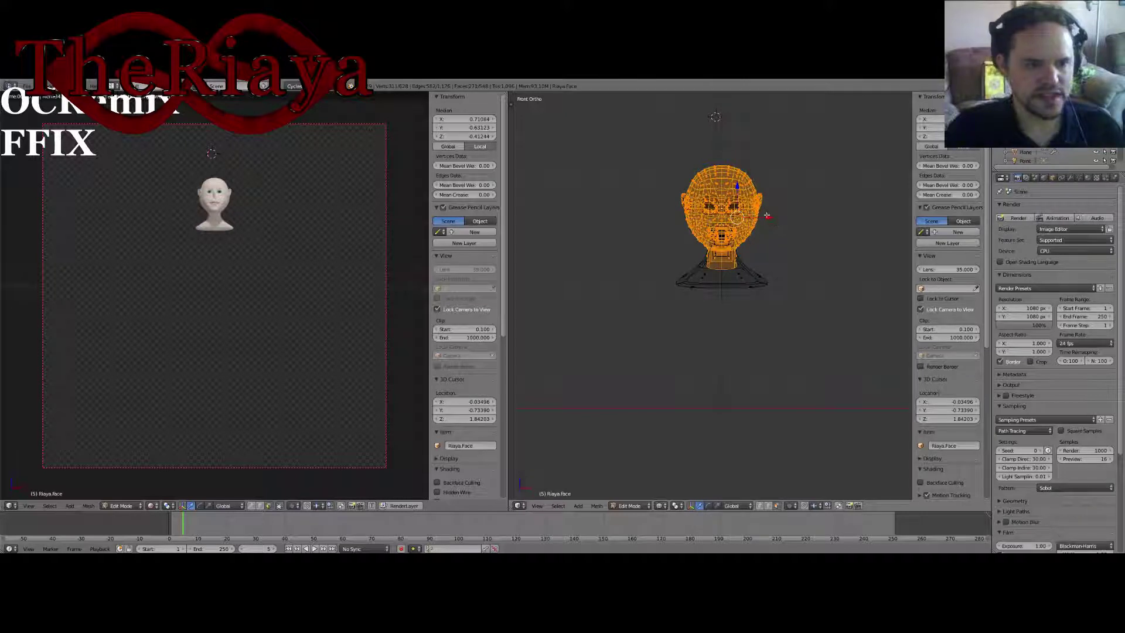
{"action": "left_click_drag", "start_coordinate": [767, 216], "coordinate": [866, 230]}
{"action": "key", "text": "ctrl+z"}
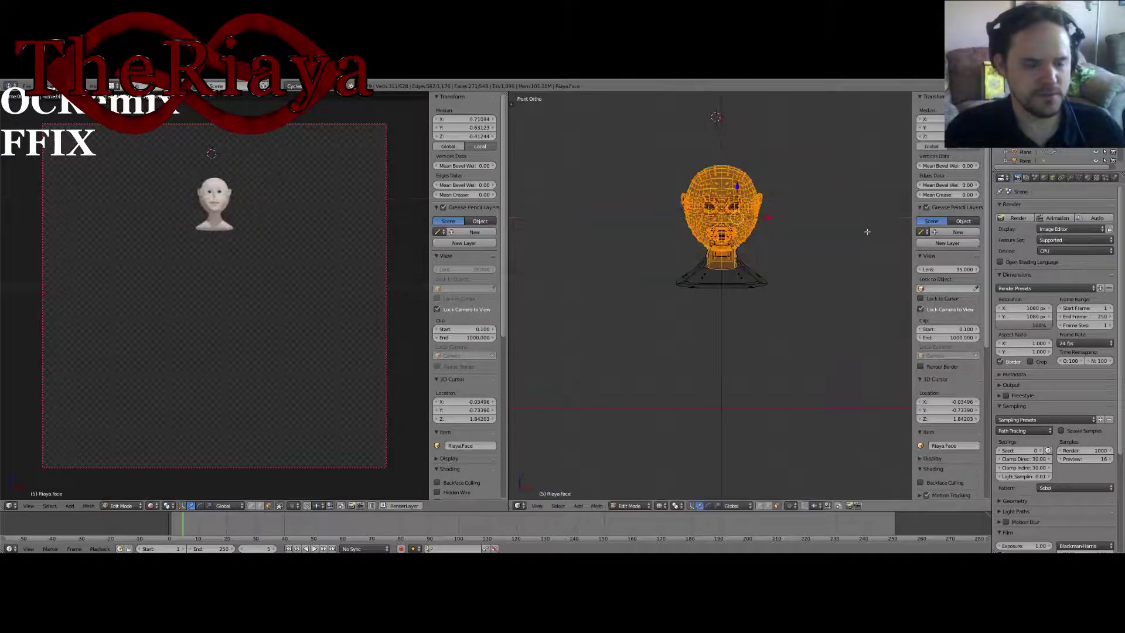
Step: Try applying the Mirror modifier and moving the whole head along X, and undo back to the duplicated selection in Edit Mode
{"action": "key", "text": "Tab"}
{"action": "key", "text": "z"}
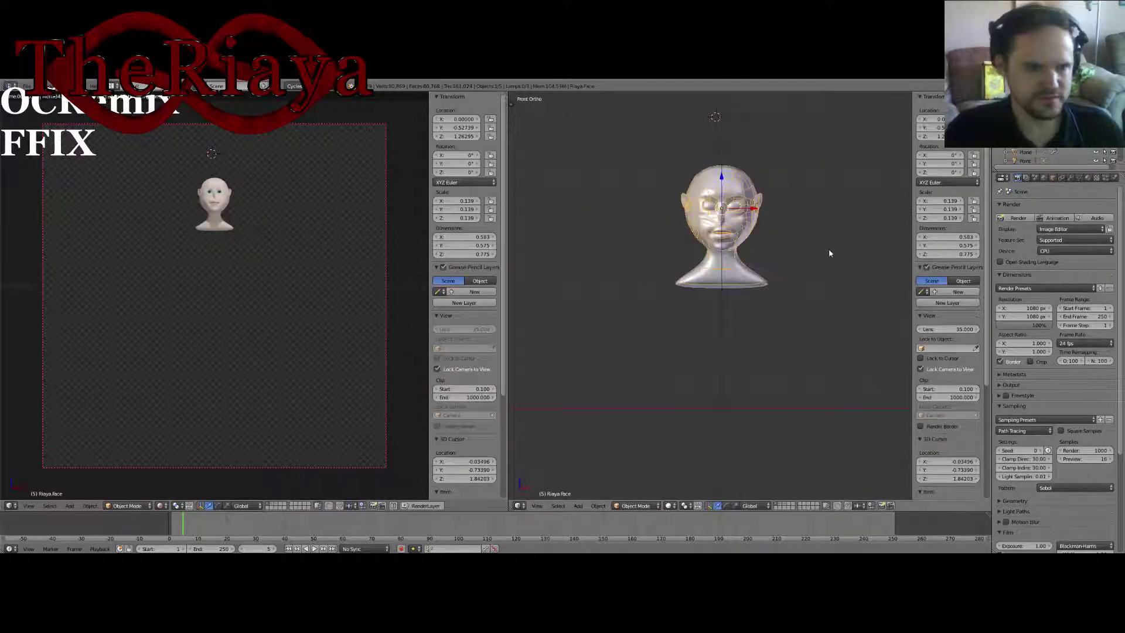
{"action": "left_click", "coordinate": [1071, 178]}
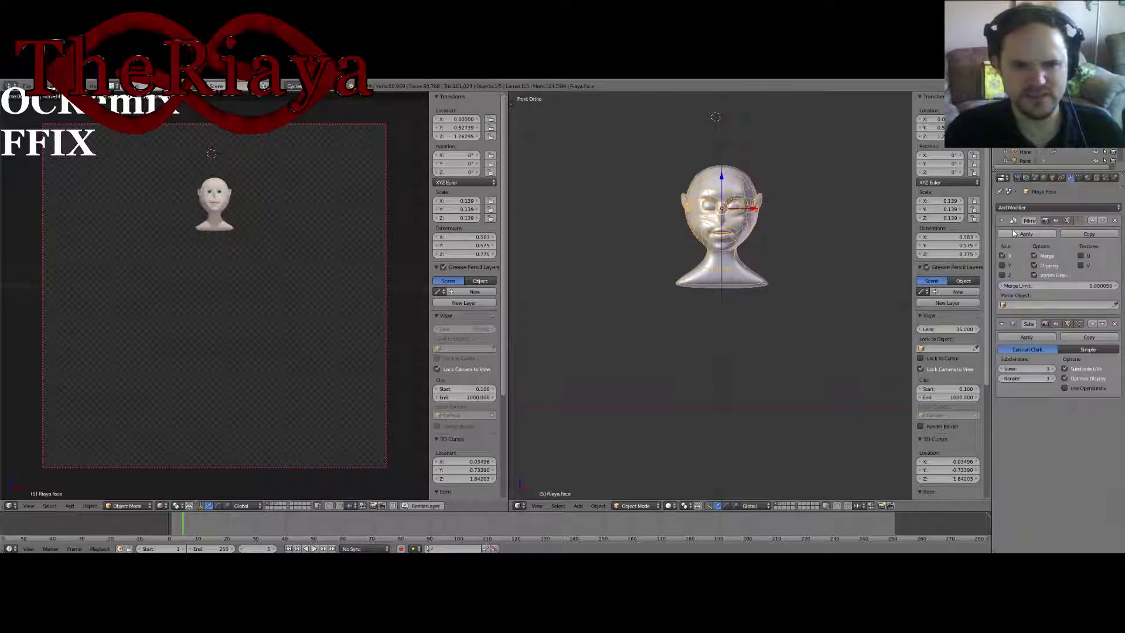
{"action": "left_click", "coordinate": [1015, 234]}
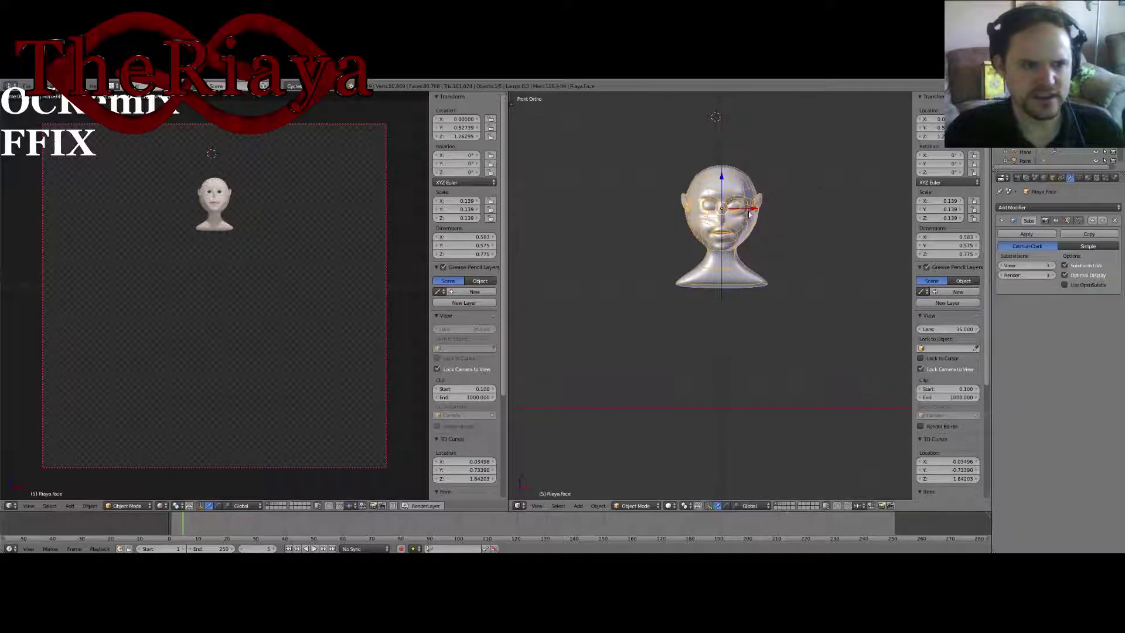
{"action": "key", "text": "g"}
{"action": "key", "text": "x"}
{"action": "left_click", "coordinate": [866, 222]}
{"action": "key", "text": "ctrl+z"}
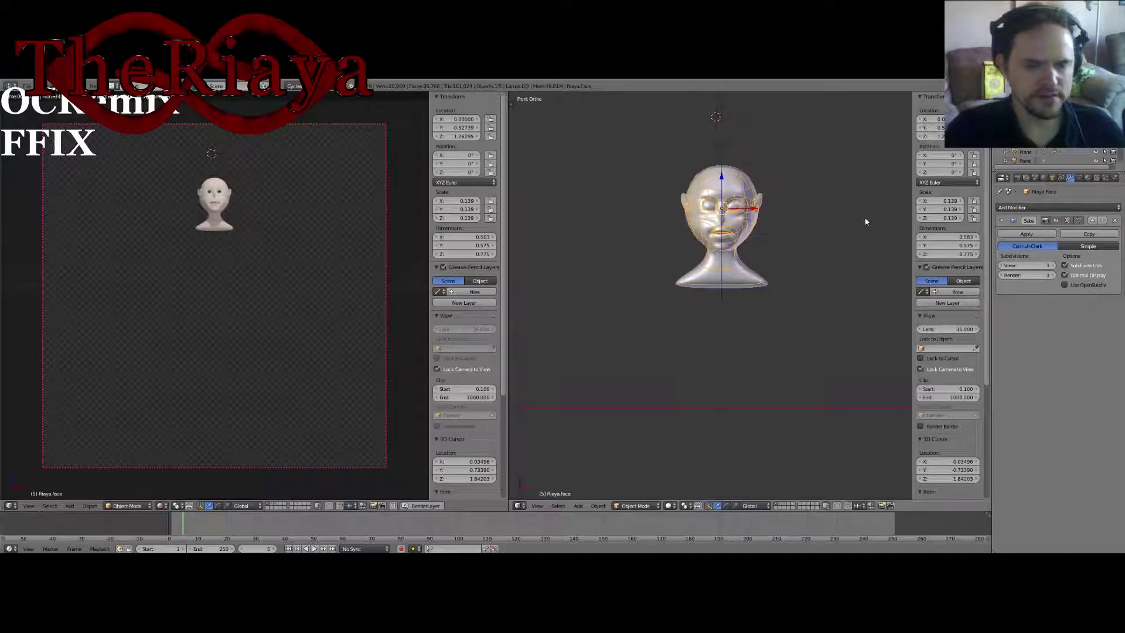
{"action": "key", "text": "ctrl+alt+z"}
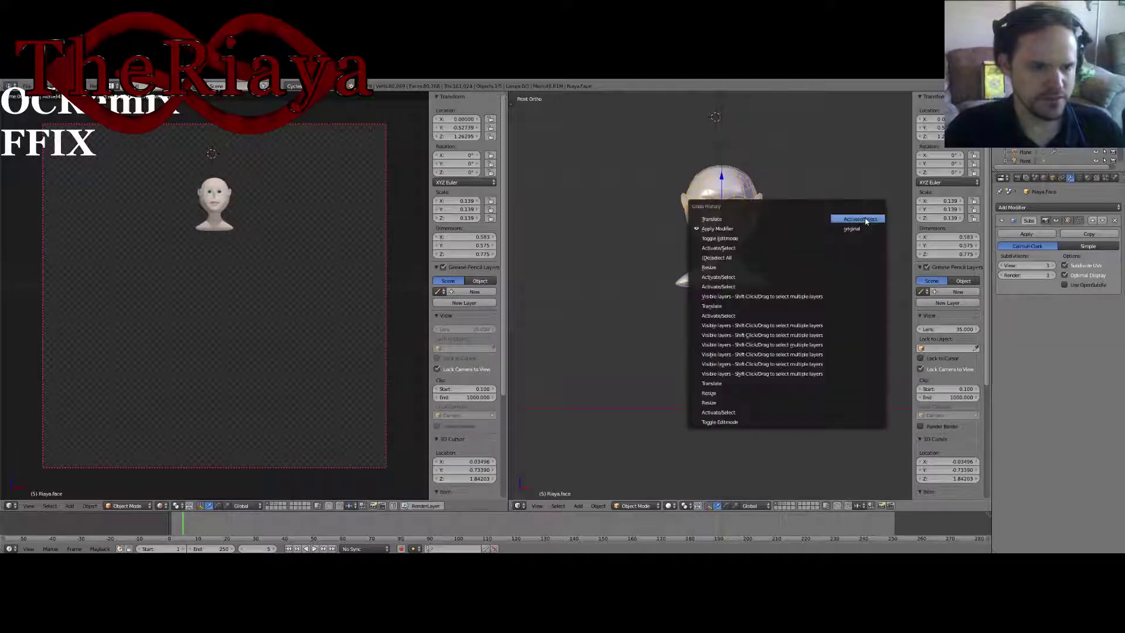
{"action": "left_click", "coordinate": [760, 239]}
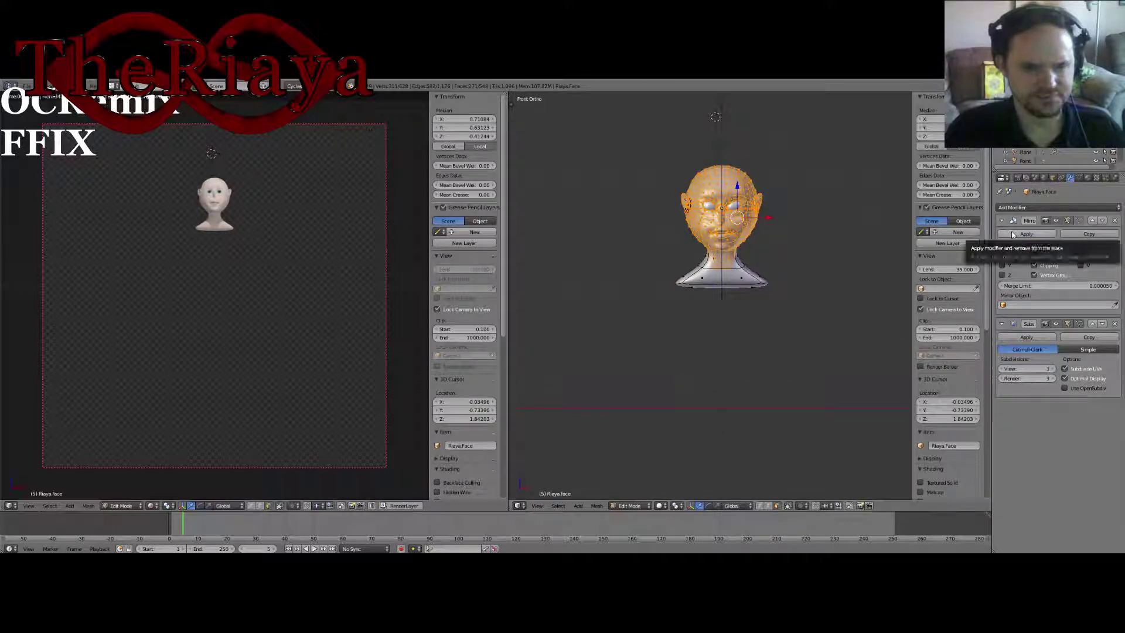
Step: Separate the duplicated head geometry into its own object and apply that object's Mirror modifier
{"action": "key", "text": "p"}
{"action": "left_click", "coordinate": [875, 232]}
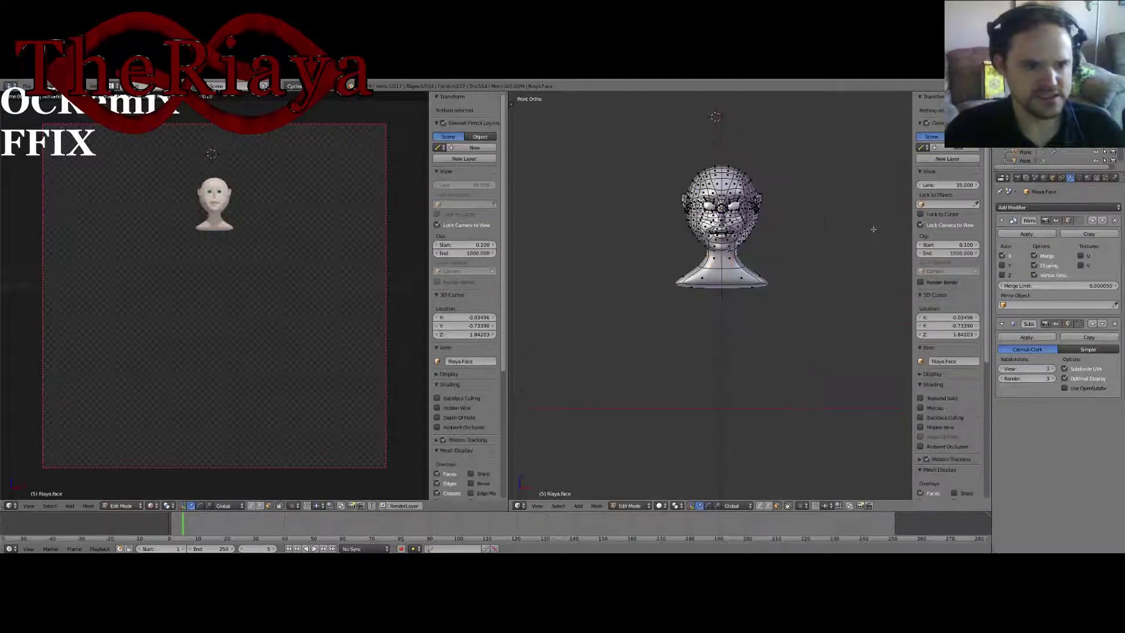
{"action": "key", "text": "Tab"}
{"action": "right_click", "coordinate": [745, 234]}
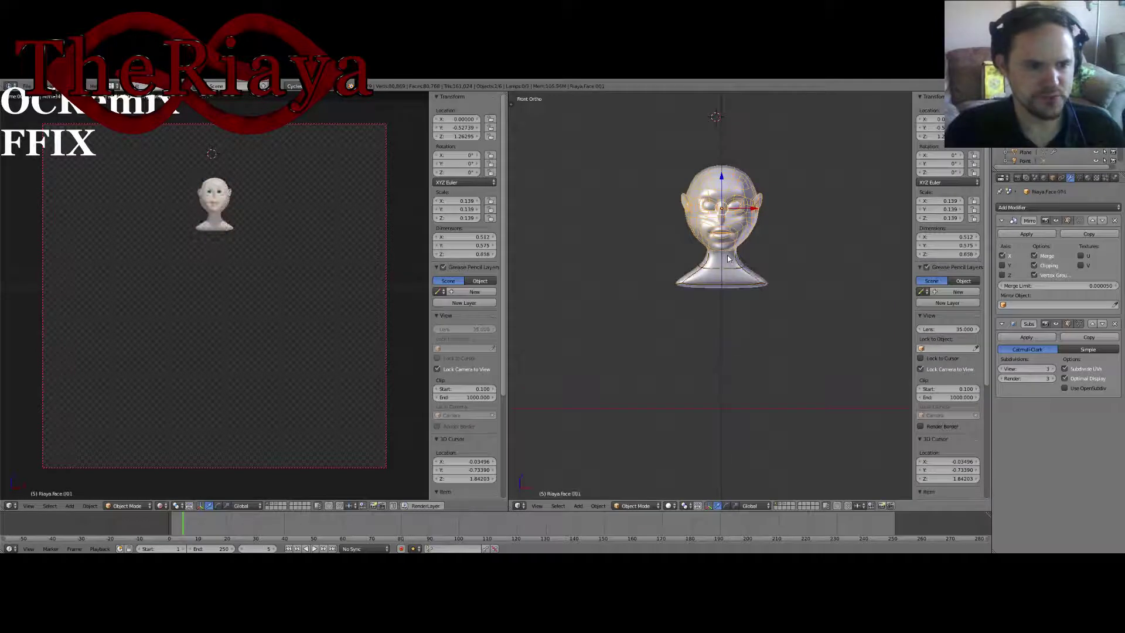
{"action": "left_click", "coordinate": [1032, 236]}
{"action": "left_click", "coordinate": [1030, 235]}
Step: Move the separated head straight down below the original head to a Z location of about 0.75
{"action": "left_click_drag", "start_coordinate": [755, 209], "coordinate": [756, 289]}
{"action": "middle_click_drag", "start_coordinate": [805, 281], "coordinate": [698, 250]}
{"action": "left_click_drag", "start_coordinate": [714, 258], "coordinate": [715, 260]}
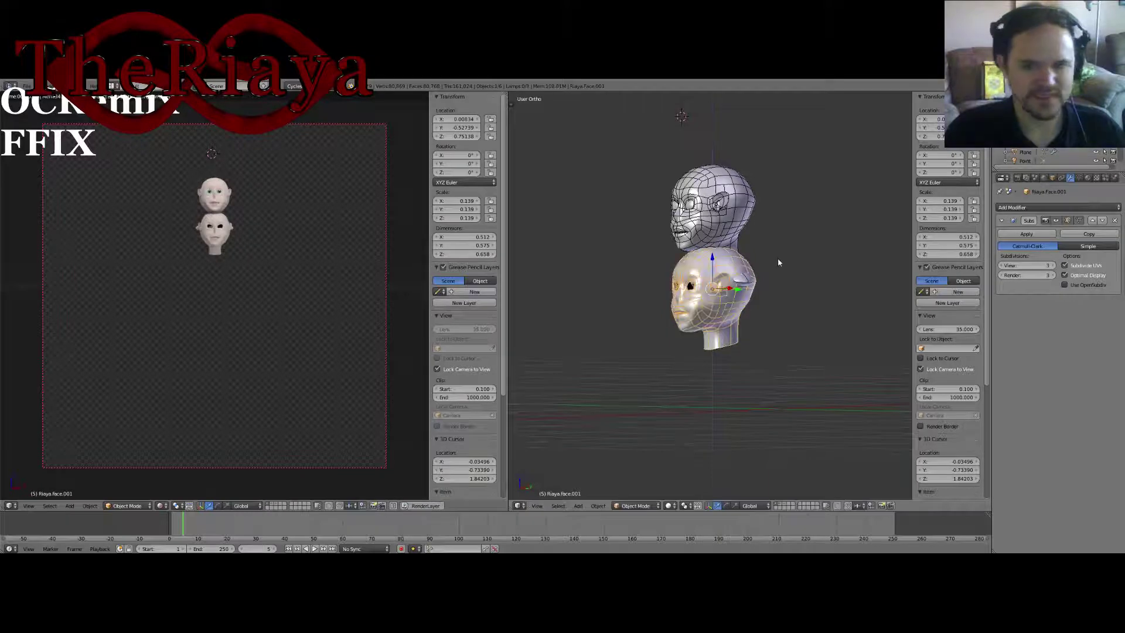
{"action": "middle_click_drag", "start_coordinate": [778, 257], "coordinate": [840, 266]}
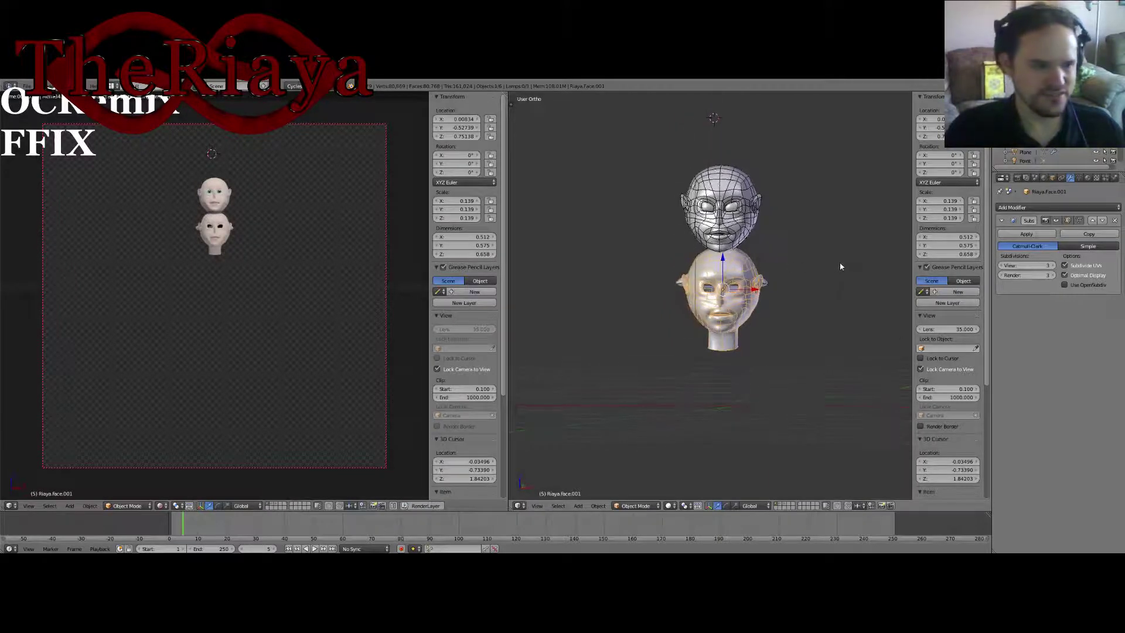
Step: Duplicate the separated head and place both copies stacked one above the other beside the original bust
{"action": "key", "text": "shift+d"}
{"action": "right_click", "coordinate": [840, 267]}
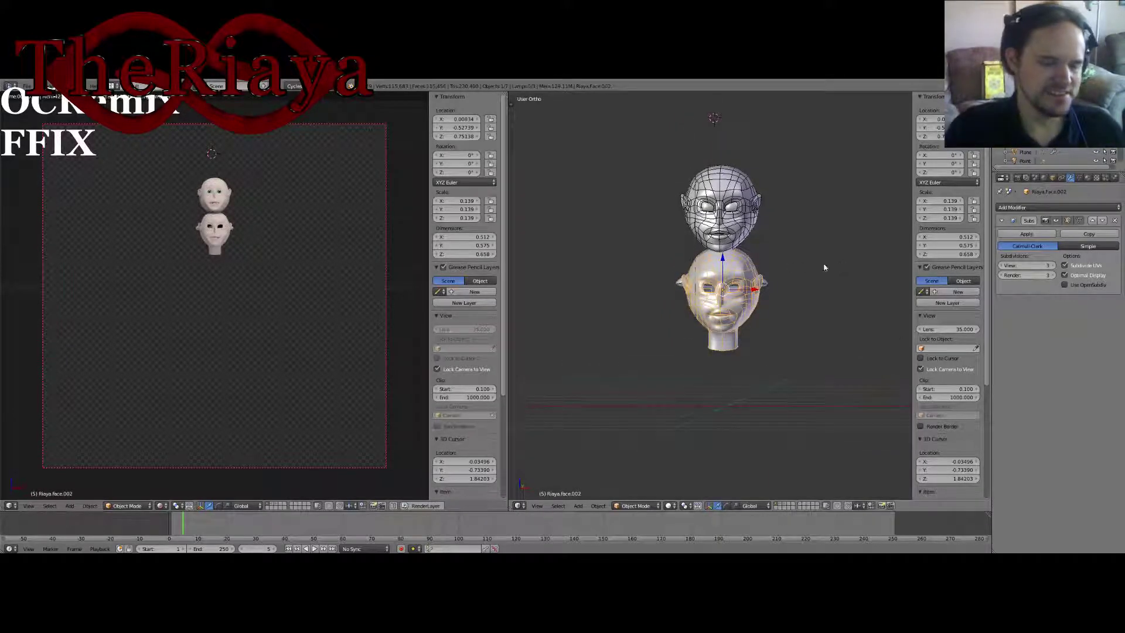
{"action": "left_click_drag", "start_coordinate": [723, 262], "coordinate": [846, 350]}
{"action": "right_click", "coordinate": [739, 320], "text": "shift"}
Step: Open the original face mesh for editing and select the faces on the underside of its neck base
{"action": "right_click", "coordinate": [724, 278]}
{"action": "key", "text": "Tab"}
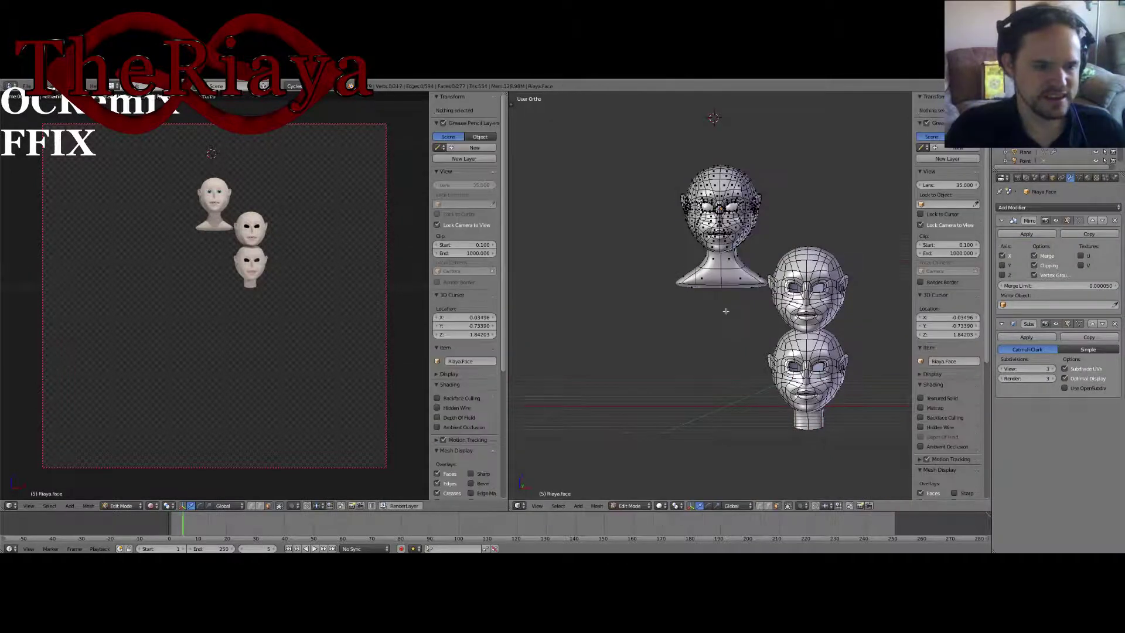
{"action": "middle_click_drag", "start_coordinate": [723, 278], "coordinate": [743, 335]}
{"action": "right_click", "coordinate": [739, 288]}
{"action": "right_click", "coordinate": [736, 295], "text": "shift"}
Step: Turn on the Screencast Keys display in the 3D view
{"action": "scroll", "coordinate": [956, 417], "scroll_direction": "down", "scroll_amount": 7}
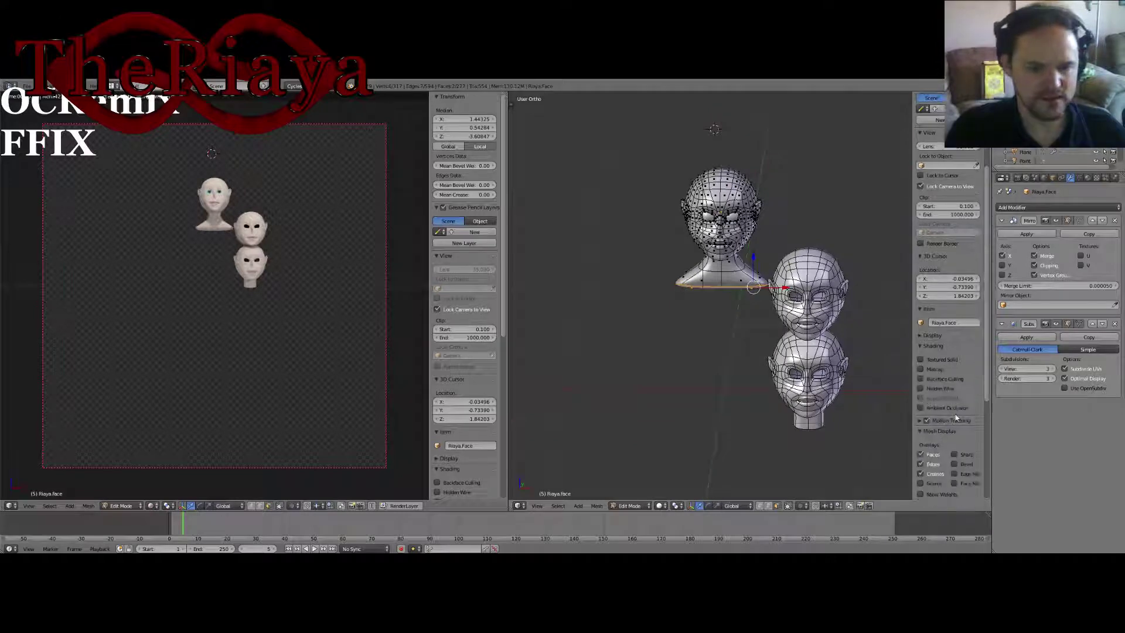
{"action": "scroll", "coordinate": [957, 417], "scroll_direction": "down", "scroll_amount": 7}
{"action": "left_click", "coordinate": [952, 492]}
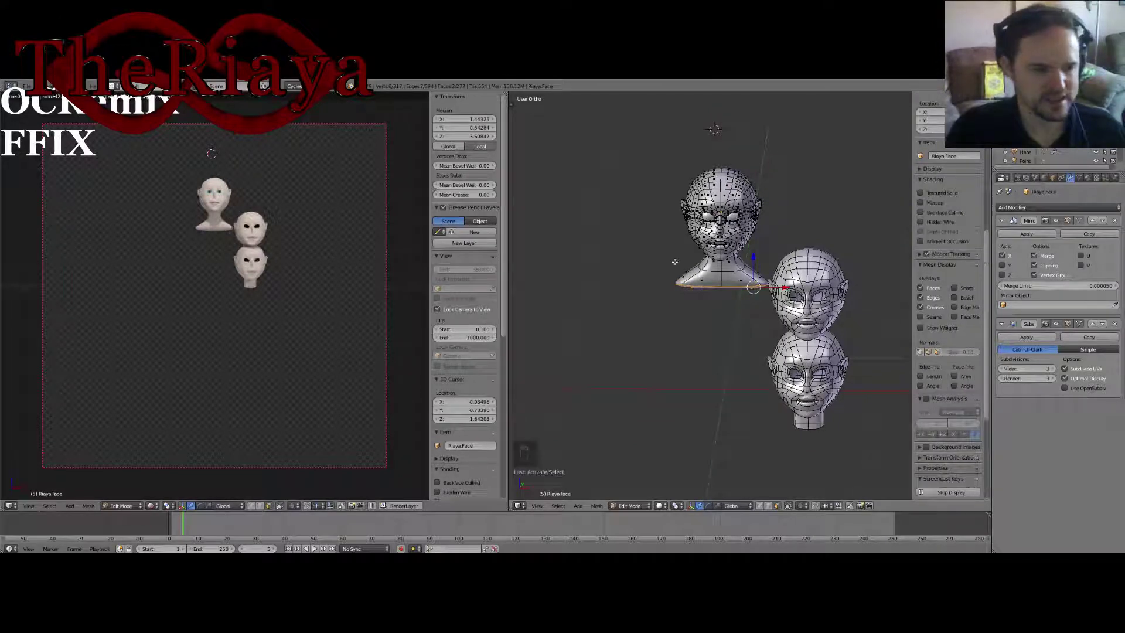
Step: Extrude the underside of the neck base and move it downward along Z to start the shoulders
{"action": "middle_click_drag", "start_coordinate": [675, 262], "coordinate": [727, 242]}
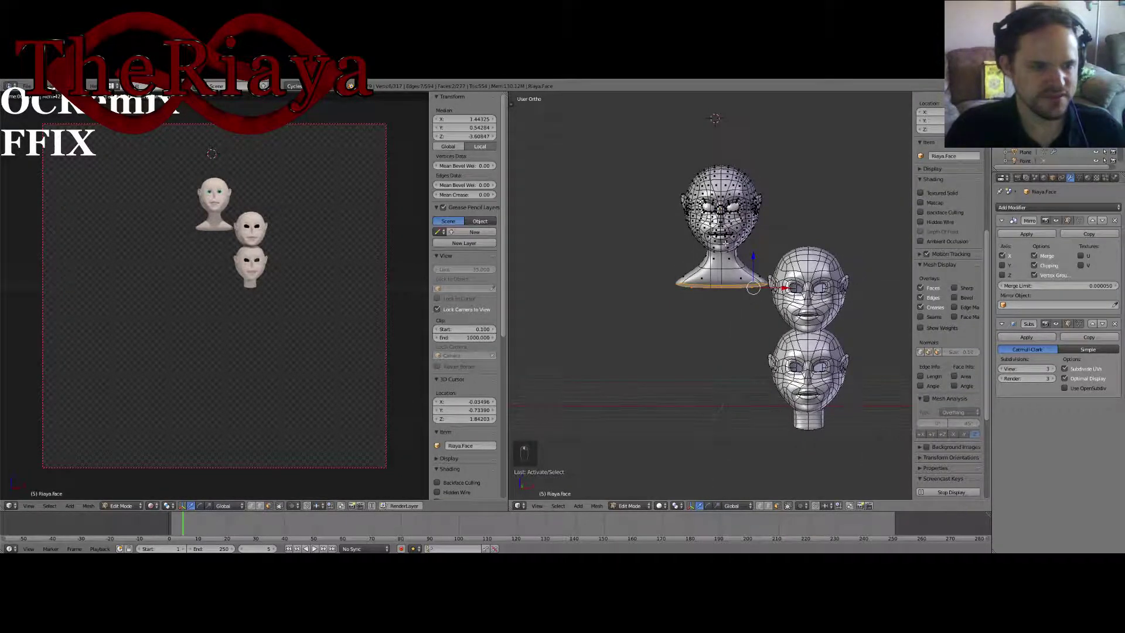
{"action": "key", "text": "e"}
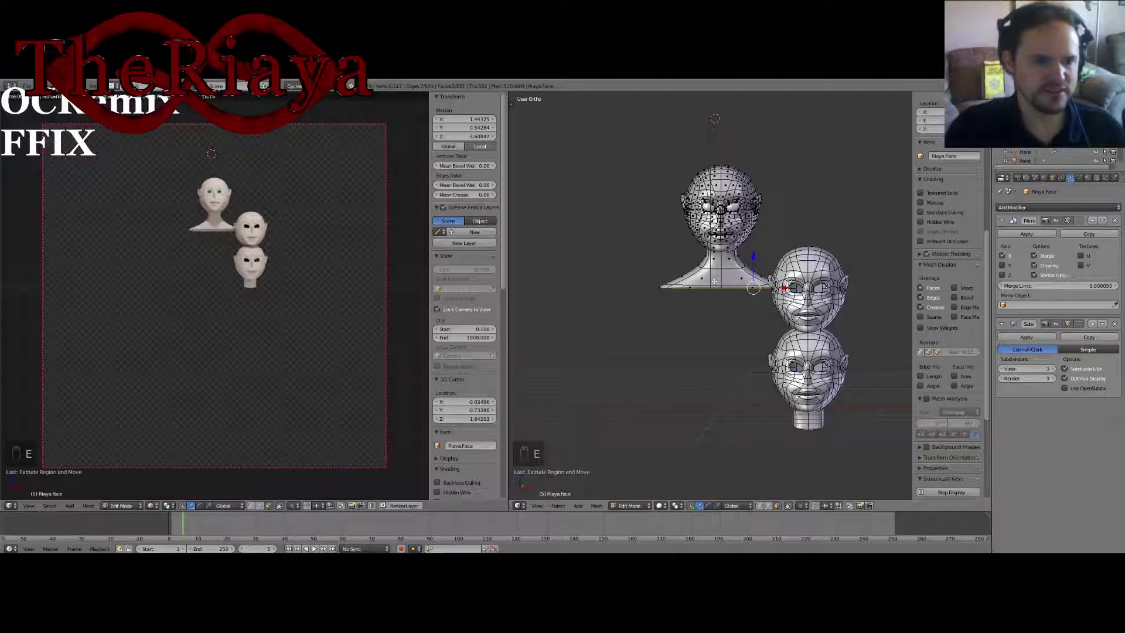
{"action": "left_click_drag", "start_coordinate": [753, 258], "coordinate": [752, 290]}
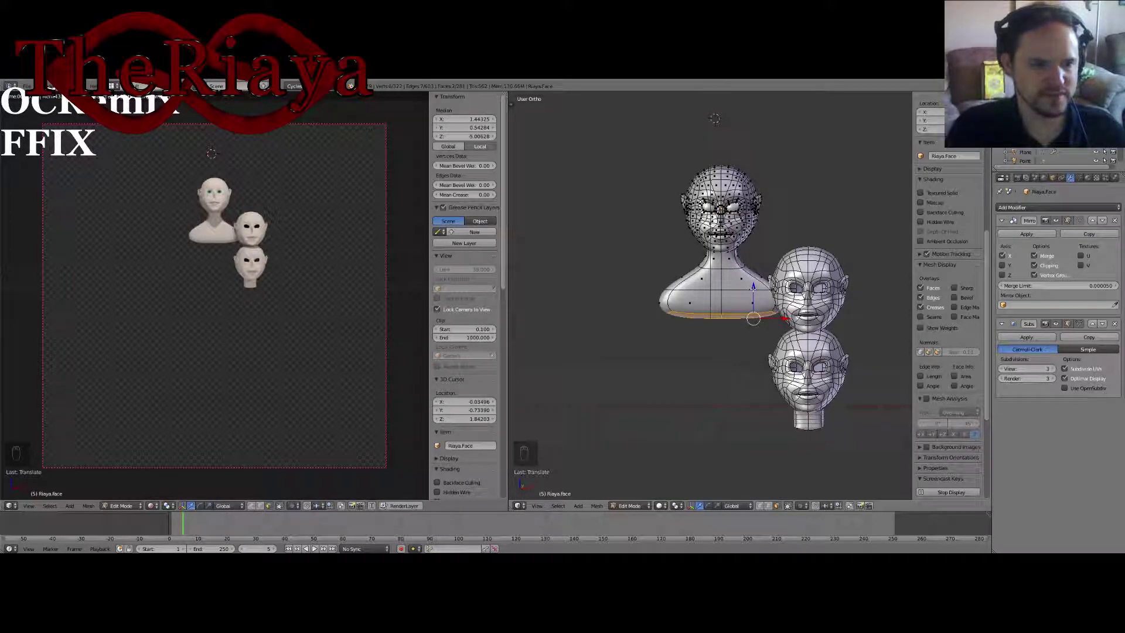
{"action": "left_click_drag", "start_coordinate": [752, 289], "coordinate": [752, 285]}
{"action": "scroll", "coordinate": [747, 283], "scroll_direction": "down", "scroll_amount": 3, "text": "shift"}
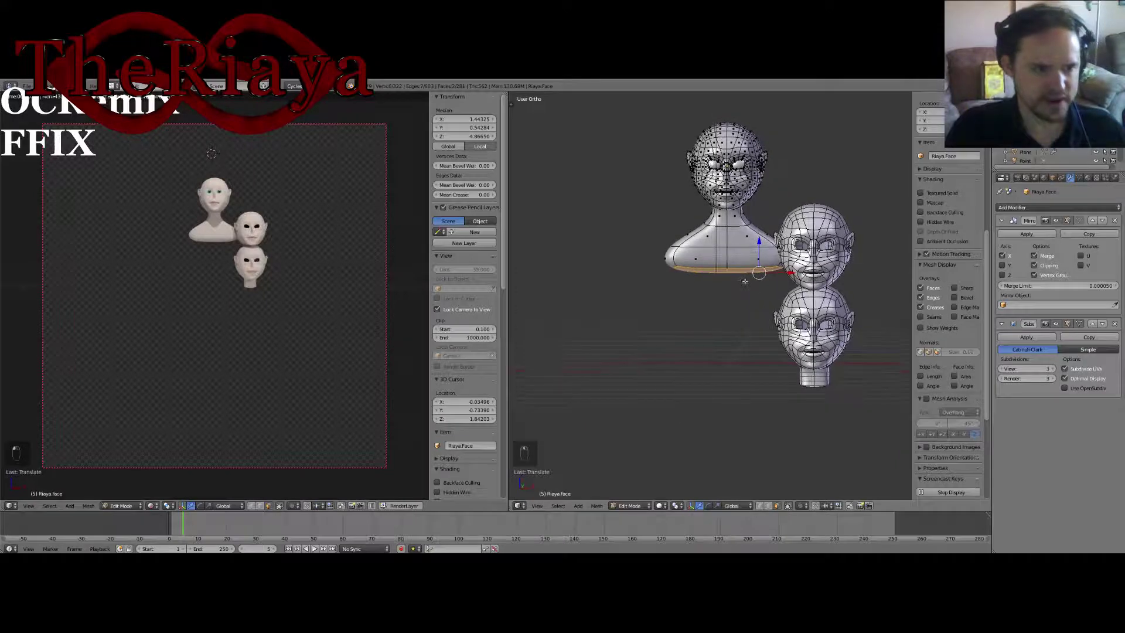
Step: Extrude the underside faces of the shoulders downward to form the torso
{"action": "key", "text": "e"}
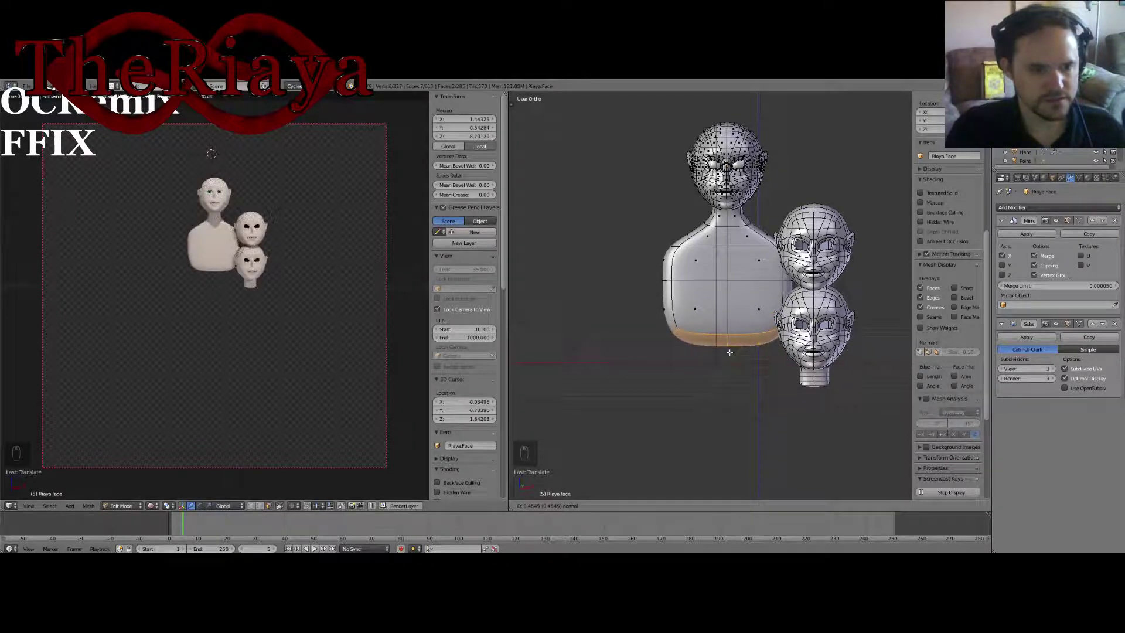
{"action": "left_click", "coordinate": [730, 352]}
{"action": "middle_click_drag", "start_coordinate": [729, 351], "coordinate": [604, 352]}
{"action": "middle_click_drag", "start_coordinate": [669, 270], "coordinate": [791, 284]}
Step: Leave mesh editing and delete both head copies beside the bust
{"action": "key", "text": "Tab"}
{"action": "right_click", "coordinate": [818, 255]}
{"action": "right_click", "coordinate": [825, 328], "text": "shift"}
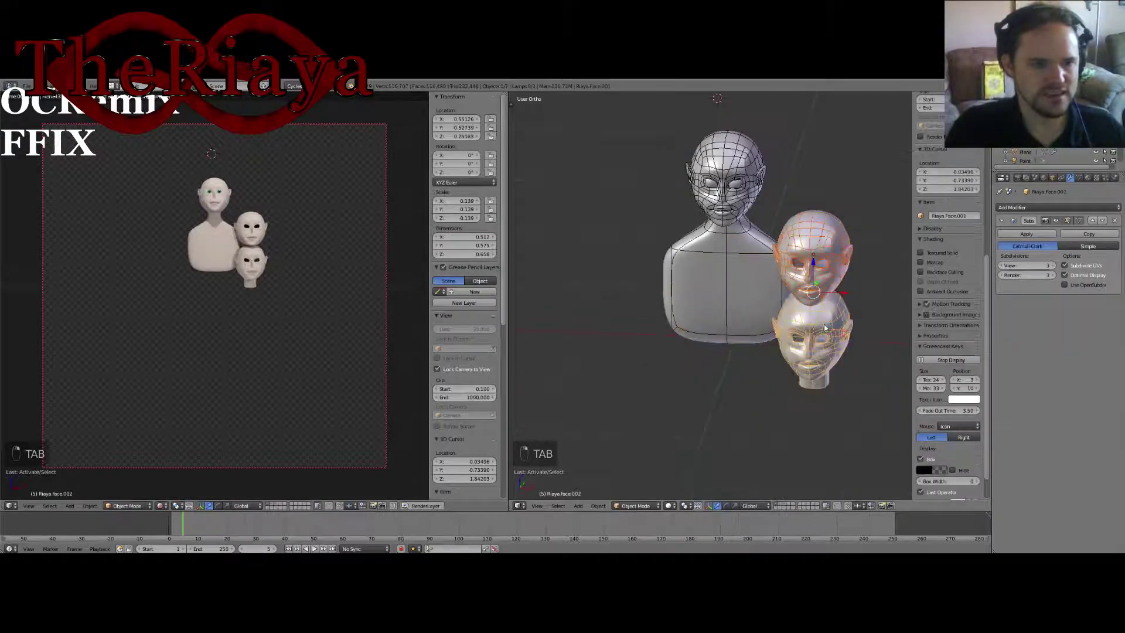
{"action": "middle_click_drag", "start_coordinate": [820, 331], "coordinate": [752, 309]}
{"action": "key", "text": "x"}
{"action": "left_click", "coordinate": [824, 313]}
Step: Open the bust mesh for editing and select the faces on the side of the torso, viewed in right orthographic
{"action": "right_click", "coordinate": [750, 299]}
{"action": "scroll", "coordinate": [737, 290], "scroll_direction": "up", "scroll_amount": 3}
{"action": "key", "text": "Tab"}
{"action": "right_click", "coordinate": [756, 253]}
{"action": "right_click", "coordinate": [743, 255], "text": "shift"}
{"action": "right_click", "coordinate": [748, 308], "text": "shift"}
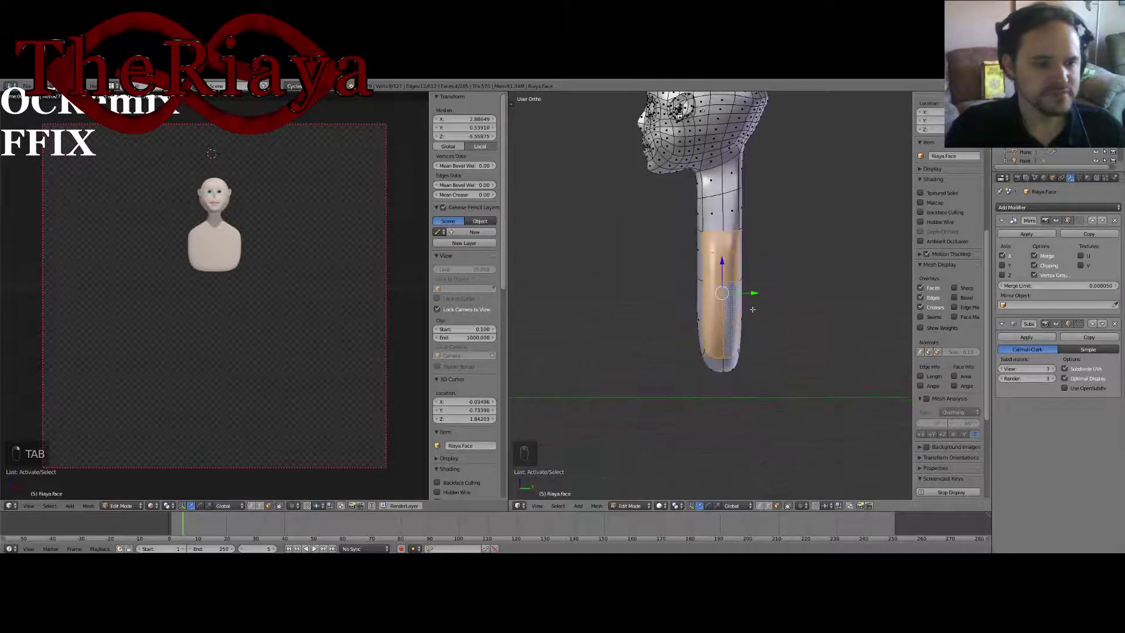
{"action": "key", "text": "KP_1"}
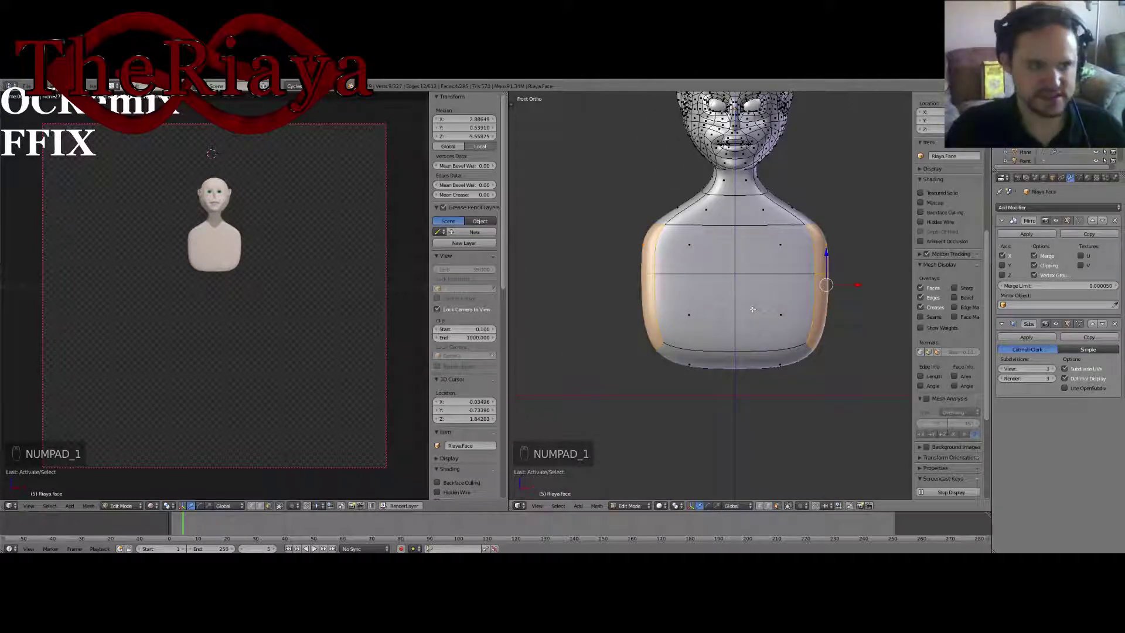
{"action": "key", "text": "KP_5"}
{"action": "key", "text": "KP_3"}
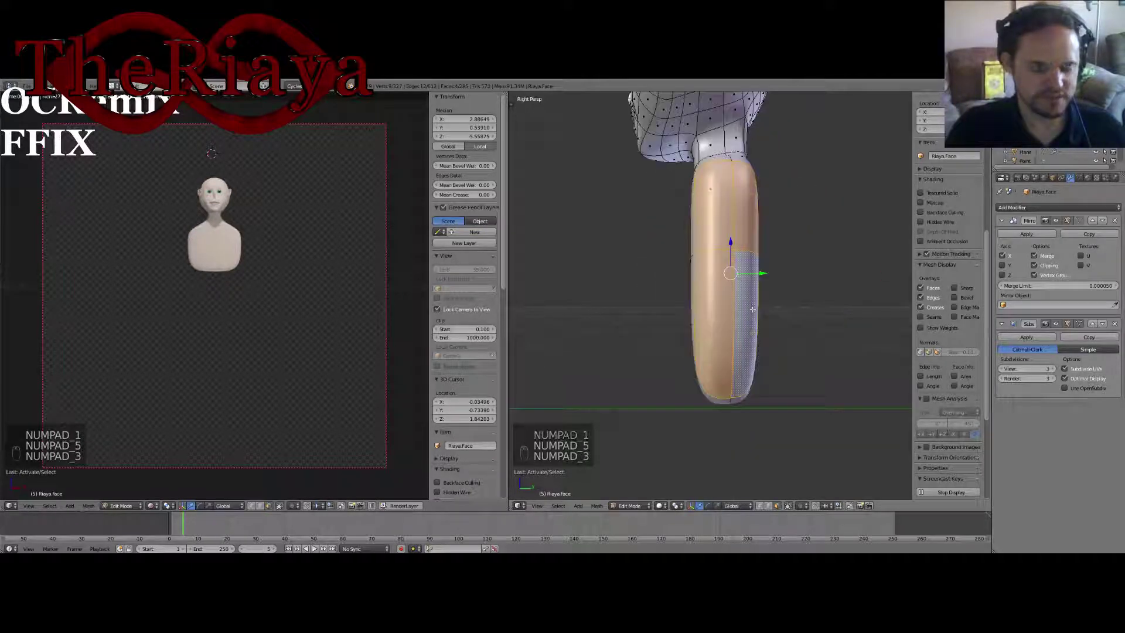
{"action": "key", "text": "KP_5"}
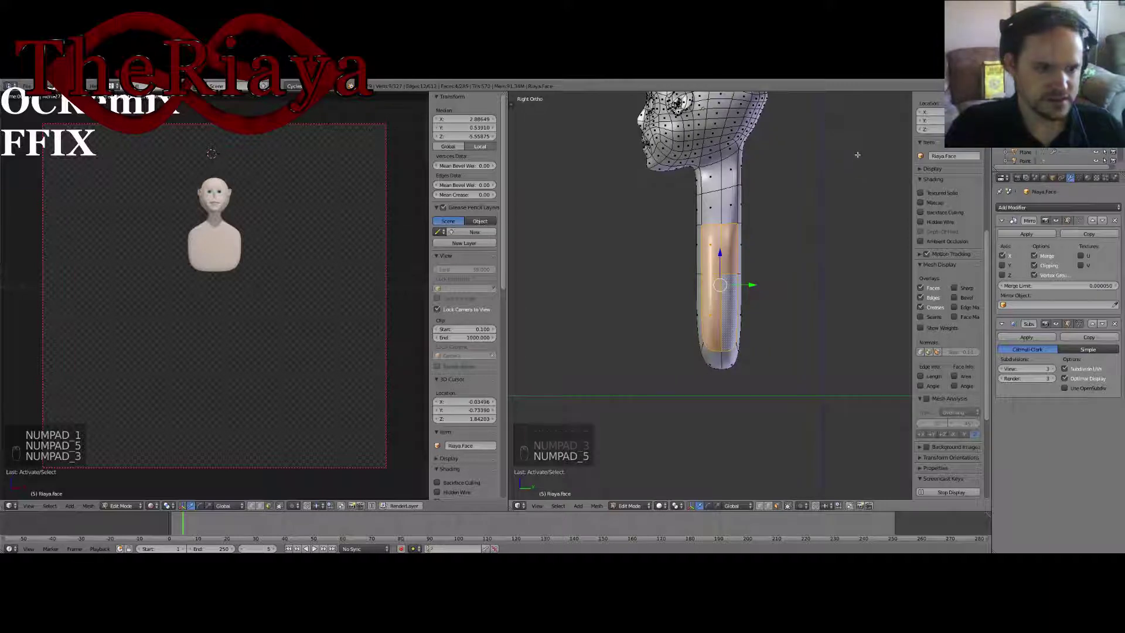
Step: Try to widen the torso's side faces by scaling them up along Y
{"action": "key", "text": "s"}
{"action": "key", "text": "y"}
{"action": "left_click", "coordinate": [661, 191]}
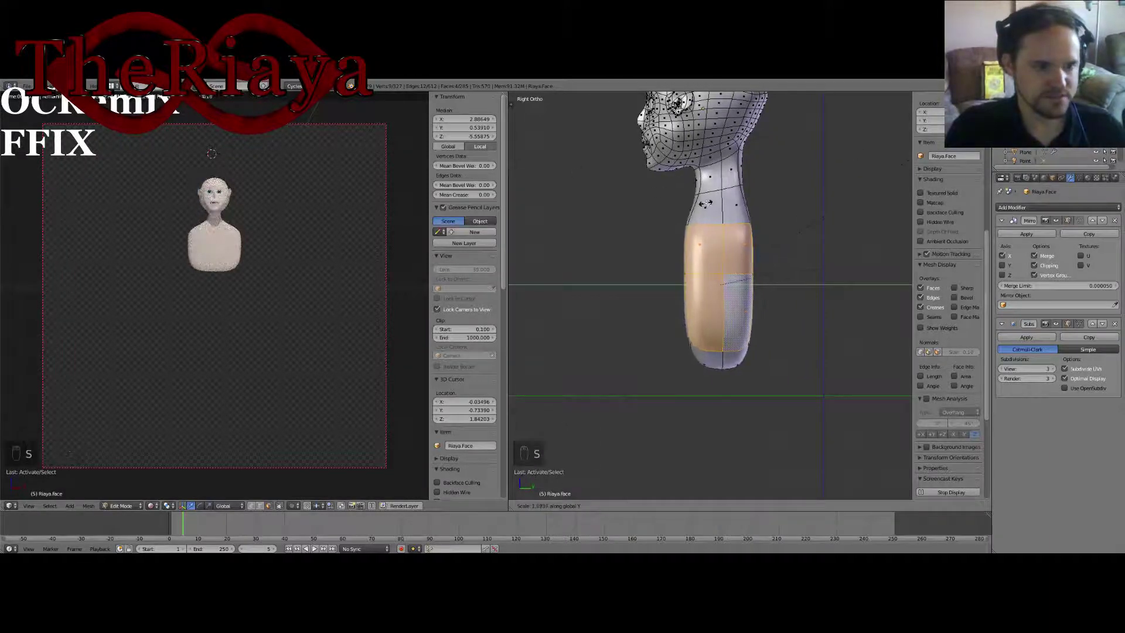
Step: Add the torso's front and back faces to the side-face selection and scale them up along Y to thicken the body
{"action": "middle_click_drag", "start_coordinate": [661, 191], "coordinate": [741, 270]}
{"action": "right_click", "coordinate": [740, 267], "text": "shift"}
{"action": "right_click", "coordinate": [739, 310], "text": "shift"}
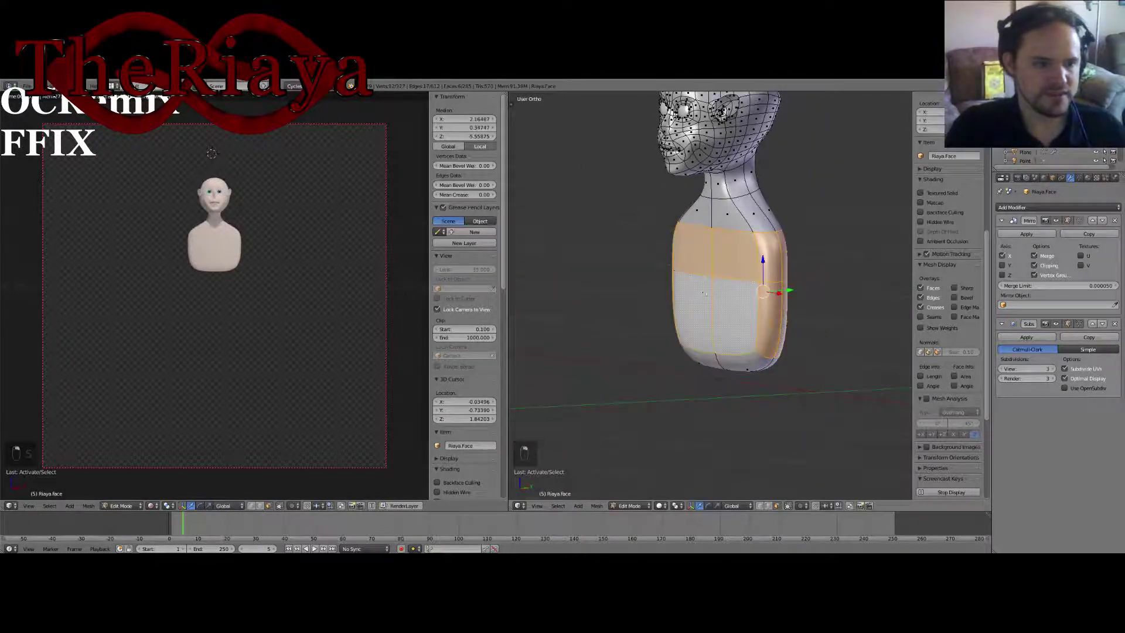
{"action": "middle_click_drag", "start_coordinate": [740, 310], "coordinate": [592, 287]}
{"action": "right_click", "coordinate": [680, 249], "text": "shift"}
{"action": "right_click", "coordinate": [694, 284], "text": "shift"}
{"action": "middle_click_drag", "start_coordinate": [694, 284], "coordinate": [779, 267]}
{"action": "right_click", "coordinate": [721, 281], "text": "shift"}
{"action": "right_click", "coordinate": [714, 333], "text": "shift"}
{"action": "right_click", "coordinate": [702, 346], "text": "shift"}
{"action": "right_click", "coordinate": [714, 363], "text": "shift"}
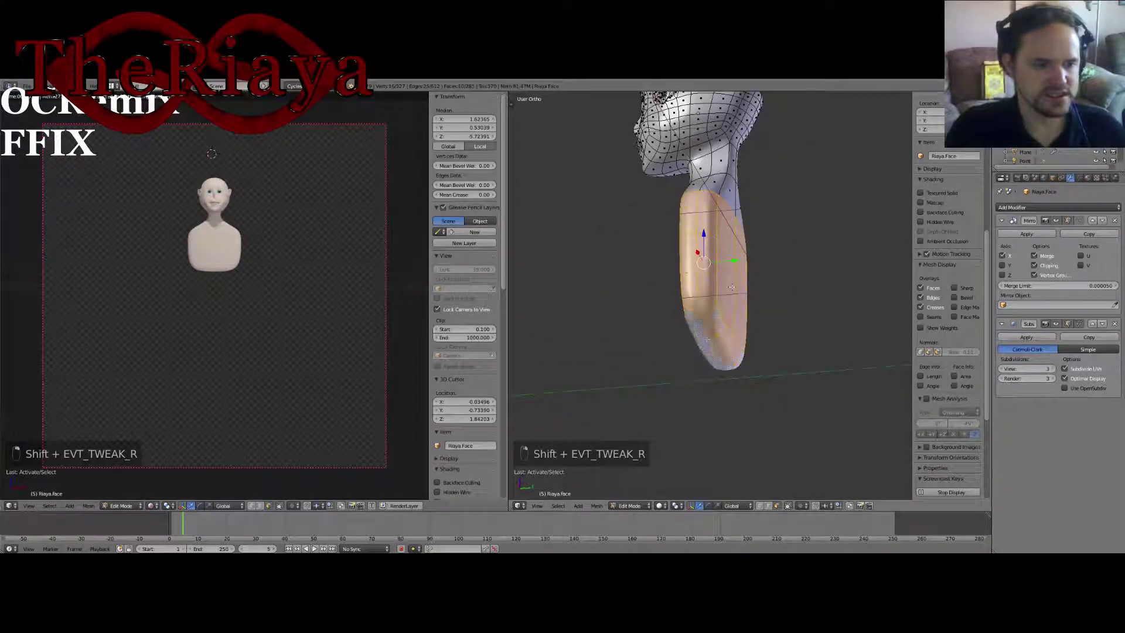
{"action": "middle_click_drag", "start_coordinate": [713, 352], "coordinate": [753, 306]}
{"action": "key", "text": "KP_3"}
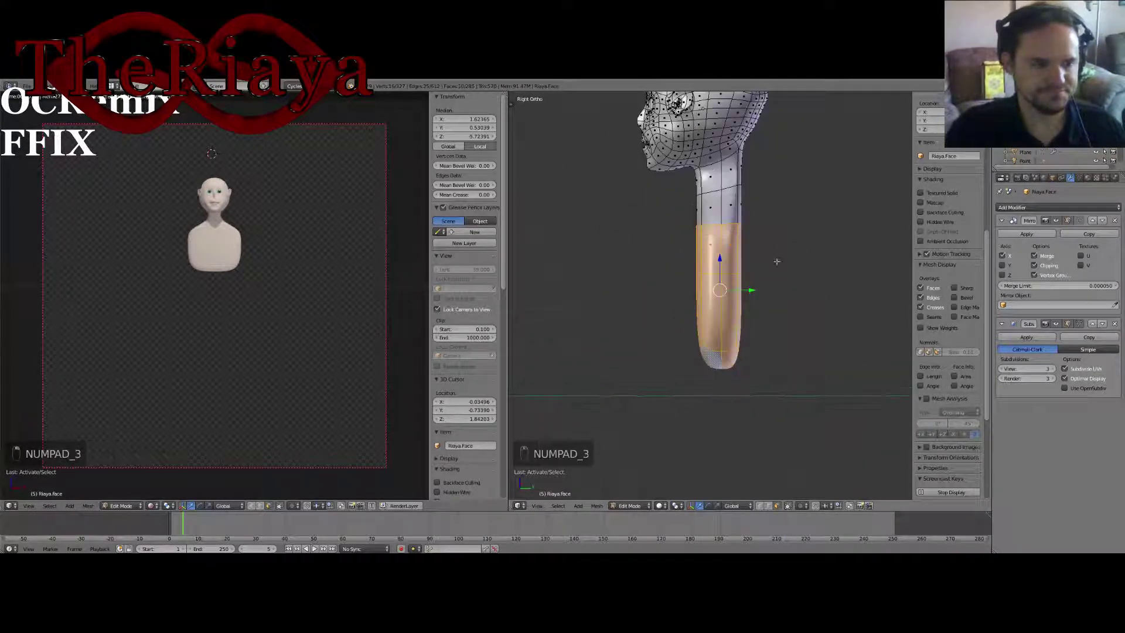
{"action": "key", "text": "s"}
{"action": "key", "text": "y"}
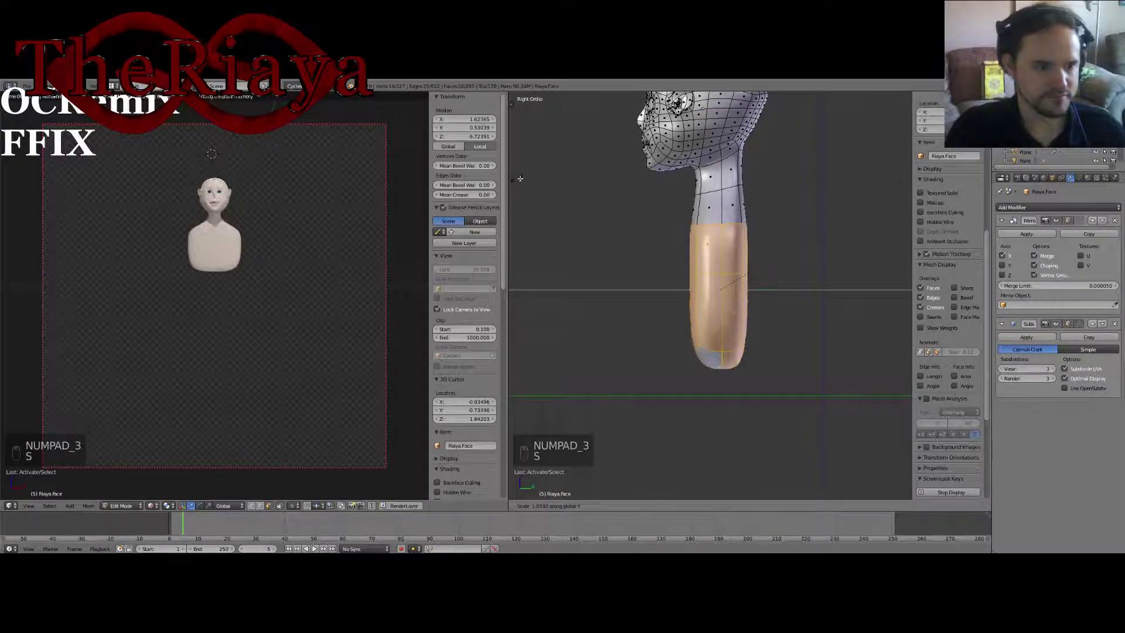
{"action": "left_click", "coordinate": [656, 225]}
{"action": "middle_click_drag", "start_coordinate": [652, 240], "coordinate": [784, 296]}
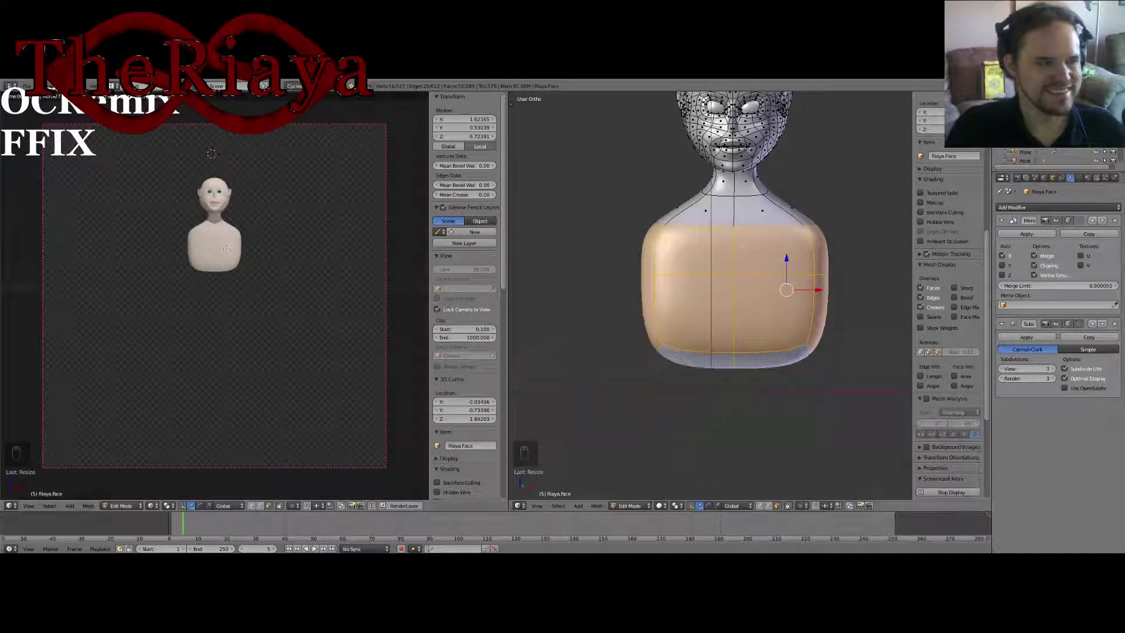
Step: Select the edges across the outer side of the shoulder and move them up along Z
{"action": "middle_click_drag", "start_coordinate": [779, 265], "coordinate": [715, 285]}
{"action": "scroll", "coordinate": [728, 274], "scroll_direction": "up", "scroll_amount": 2}
{"action": "left_click", "coordinate": [766, 510]}
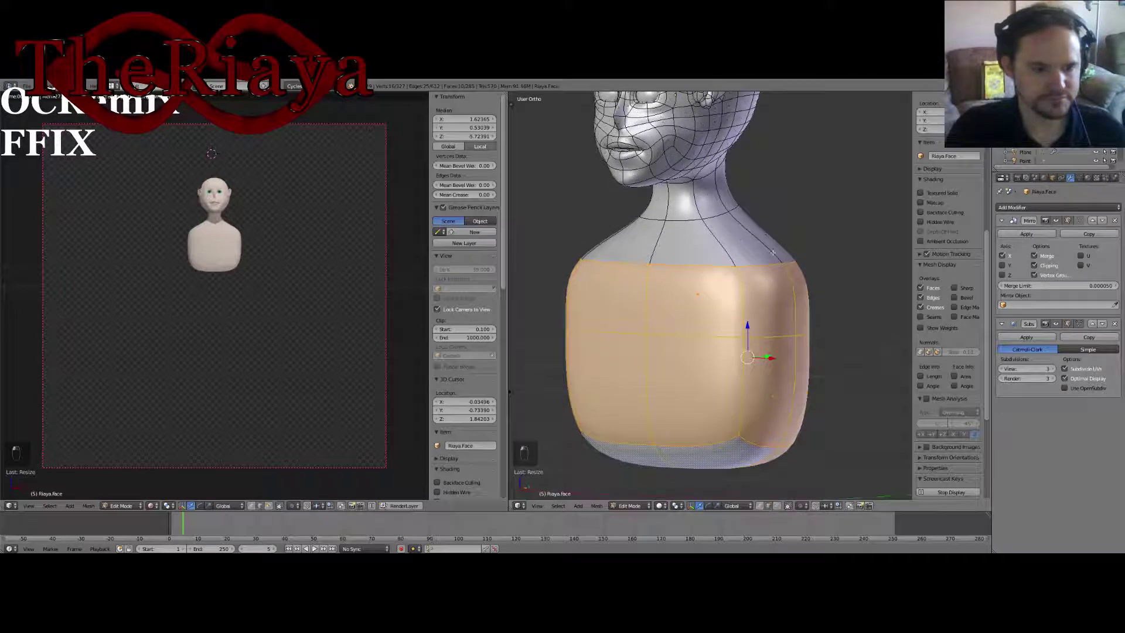
{"action": "right_click", "coordinate": [762, 265]}
{"action": "middle_click_drag", "start_coordinate": [776, 263], "coordinate": [708, 262]}
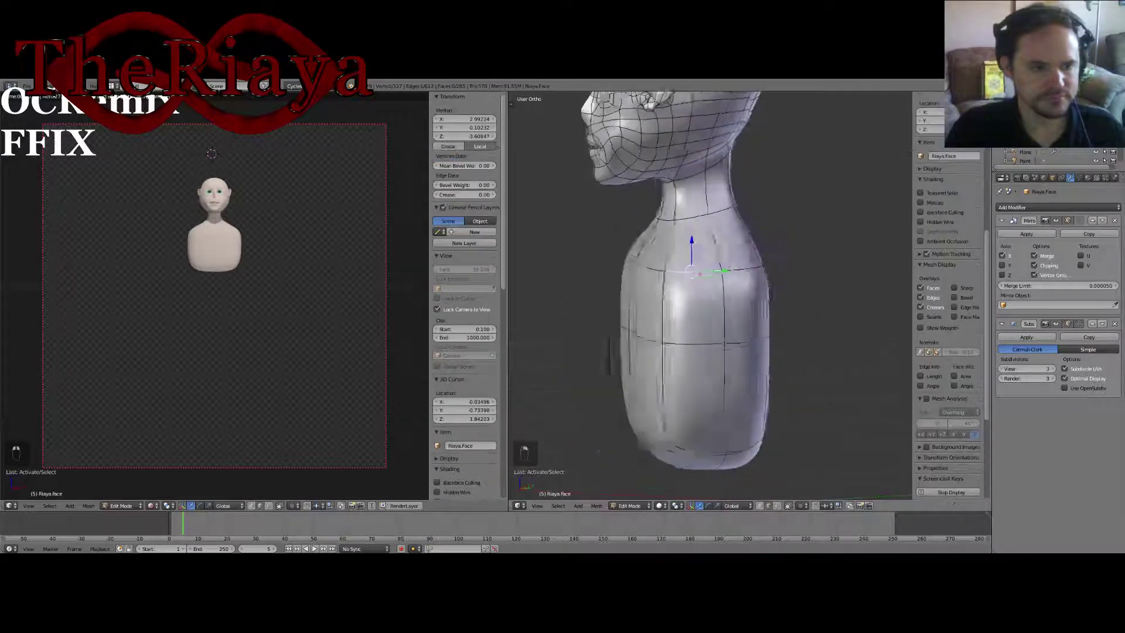
{"action": "right_click", "coordinate": [707, 263], "text": "alt"}
{"action": "key", "text": "g"}
{"action": "key", "text": "z"}
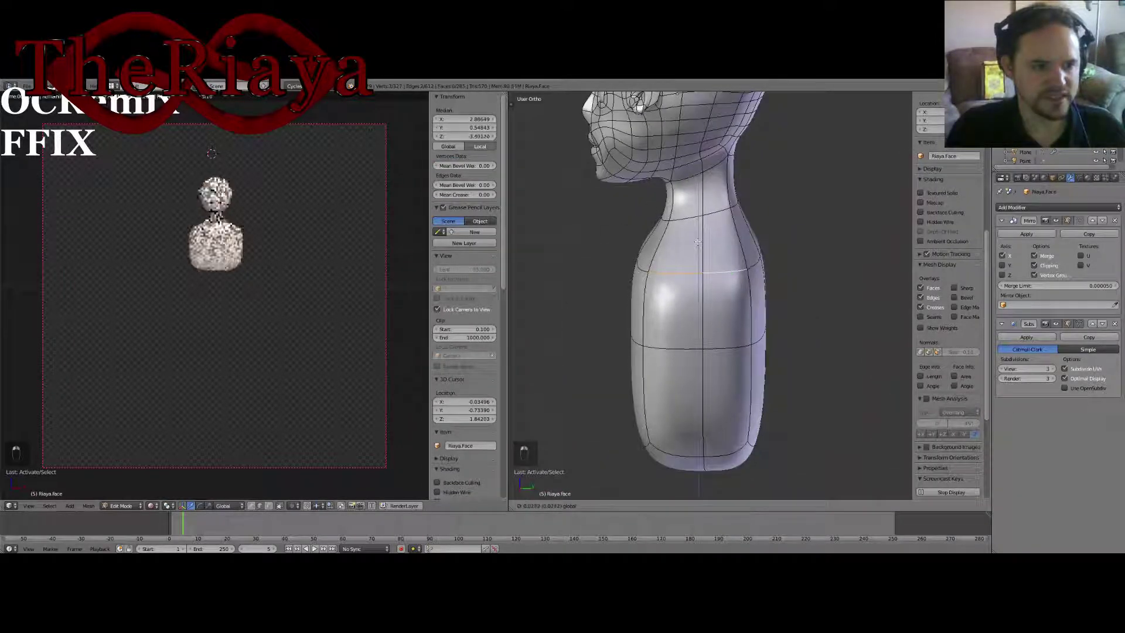
{"action": "left_click", "coordinate": [697, 239]}
Step: Add a horizontal loop cut around the upper torso below the shoulders and slide it downward
{"action": "middle_click_drag", "start_coordinate": [697, 239], "coordinate": [709, 310]}
{"action": "key", "text": "ctrl+r"}
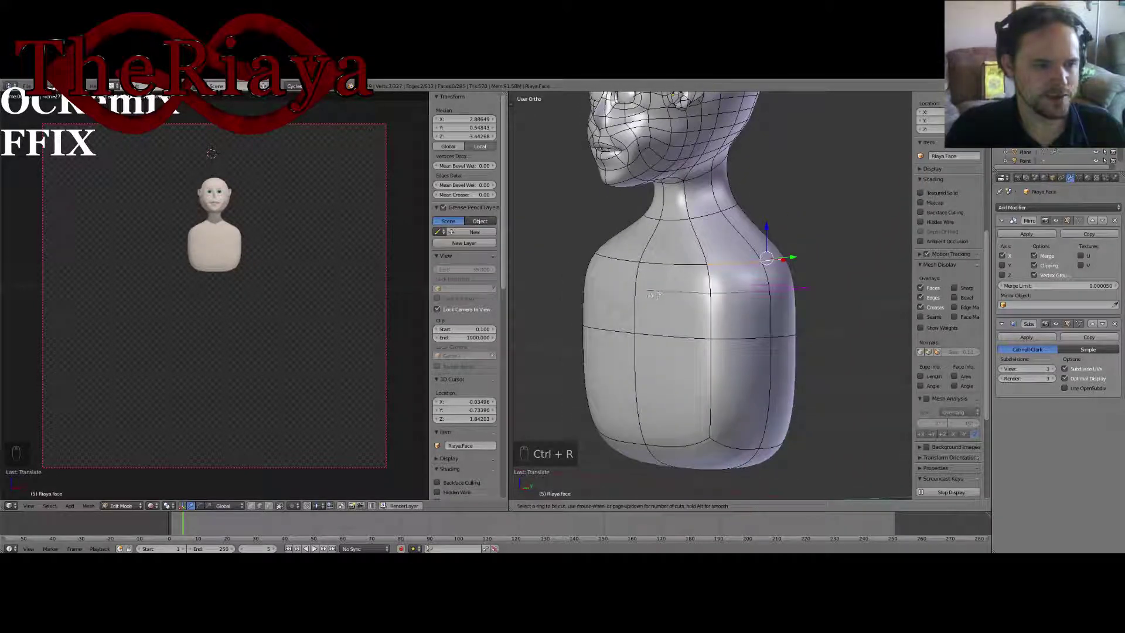
{"action": "left_click", "coordinate": [647, 296]}
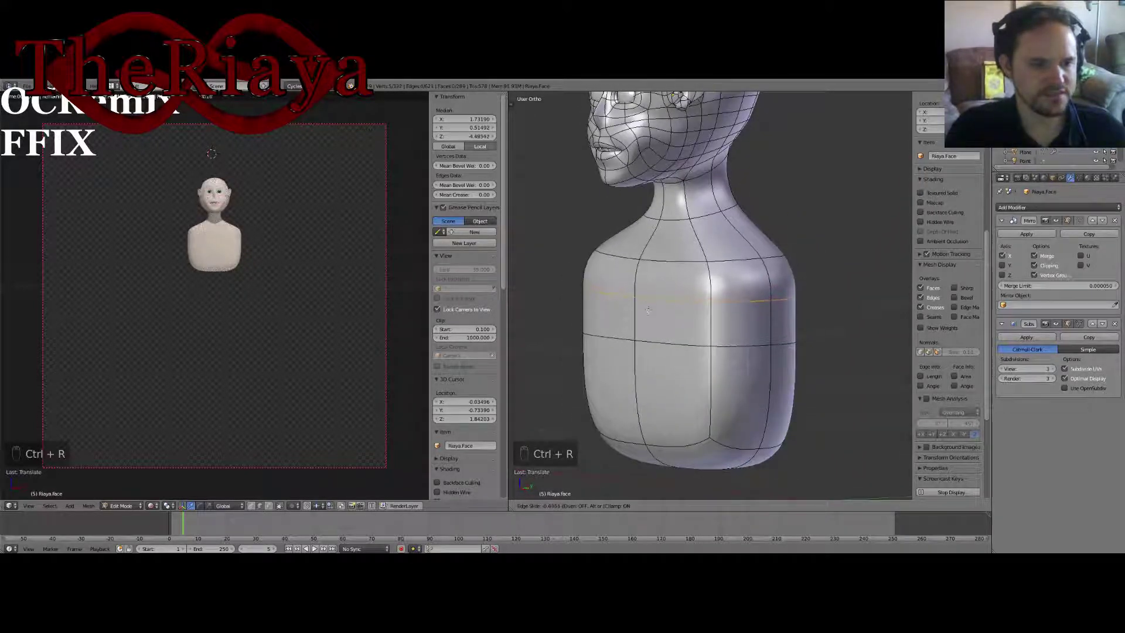
{"action": "left_click", "coordinate": [648, 317]}
{"action": "key", "text": "Escape"}
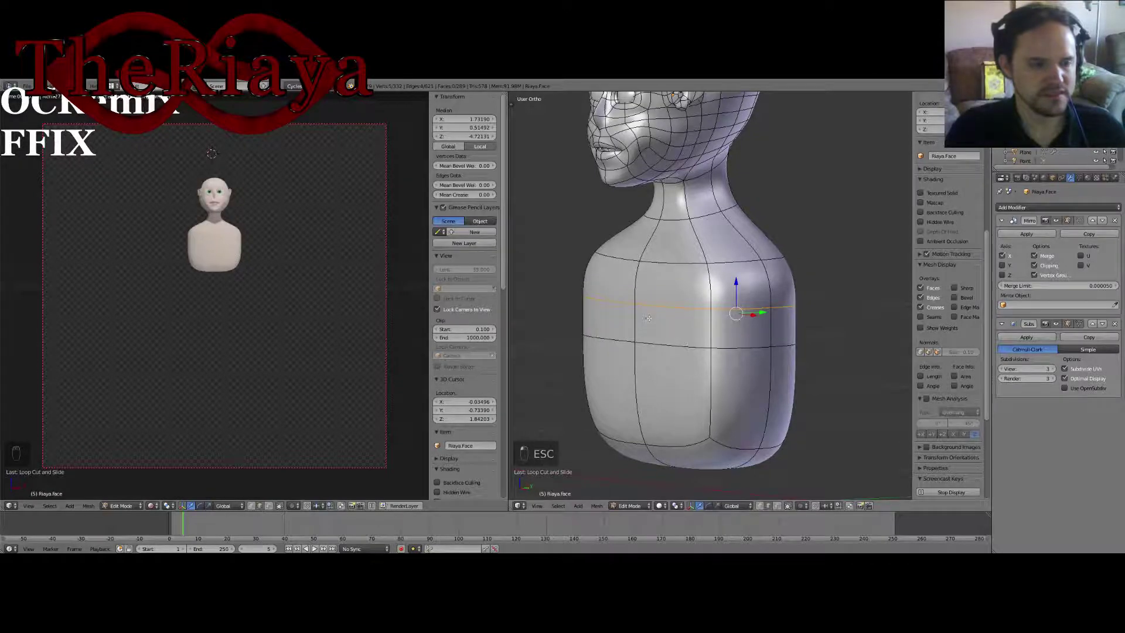
{"action": "middle_click_drag", "start_coordinate": [649, 318], "coordinate": [776, 306]}
{"action": "scroll", "coordinate": [750, 306], "scroll_direction": "down", "scroll_amount": 2}
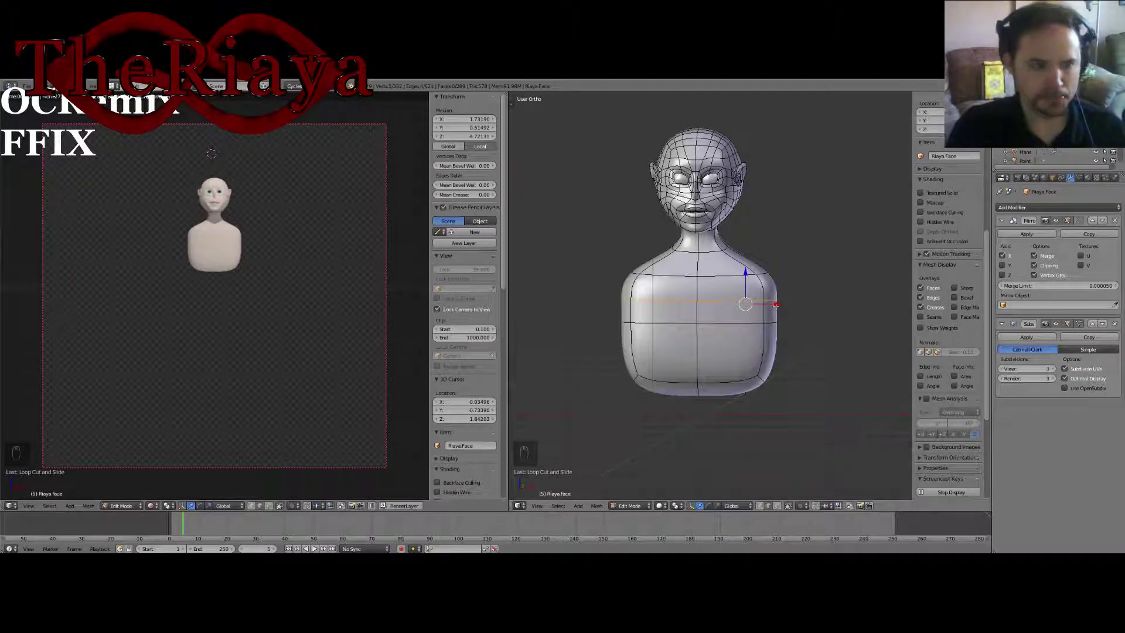
Step: Select all faces on the torso's side and move them slightly inward along X to narrow the body
{"action": "key", "text": "KP_1"}
{"action": "middle_click_drag", "start_coordinate": [746, 297], "coordinate": [687, 318]}
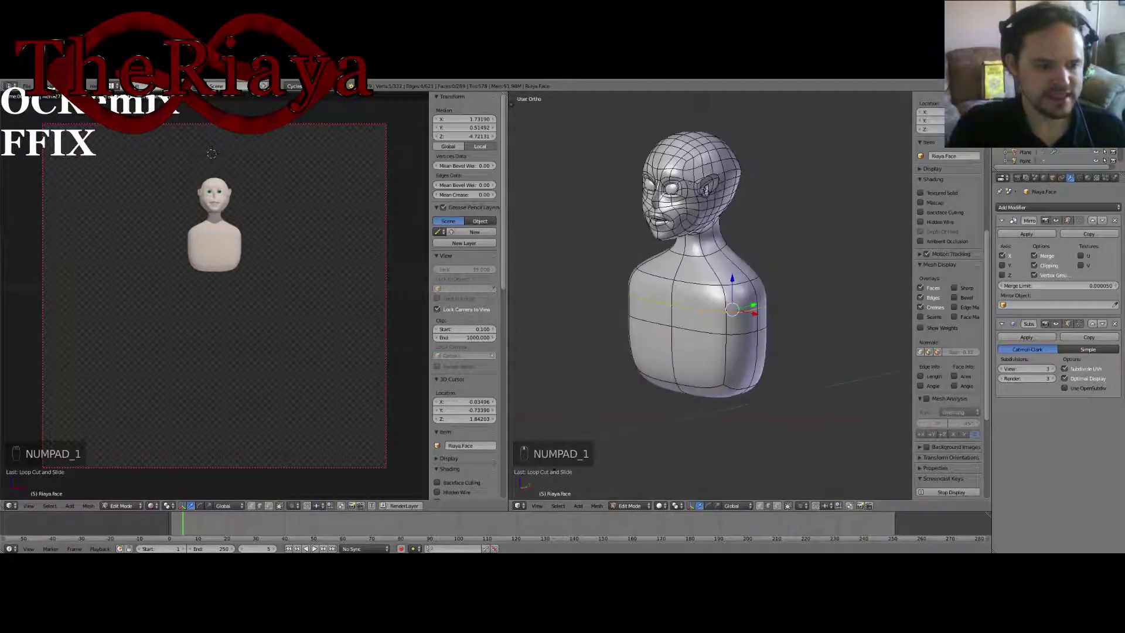
{"action": "left_click", "coordinate": [778, 506]}
{"action": "right_click", "coordinate": [744, 300]}
{"action": "right_click", "coordinate": [745, 320], "text": "shift"}
{"action": "right_click", "coordinate": [744, 362], "text": "shift"}
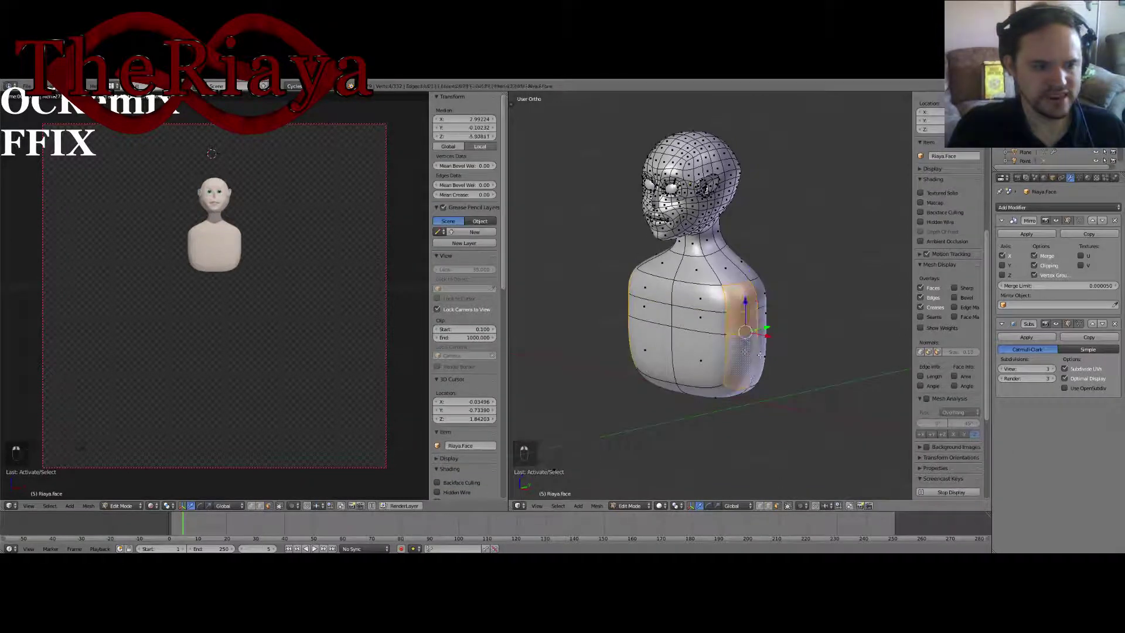
{"action": "right_click", "coordinate": [763, 355], "text": "shift"}
{"action": "right_click", "coordinate": [764, 314], "text": "shift"}
{"action": "right_click", "coordinate": [760, 295], "text": "shift"}
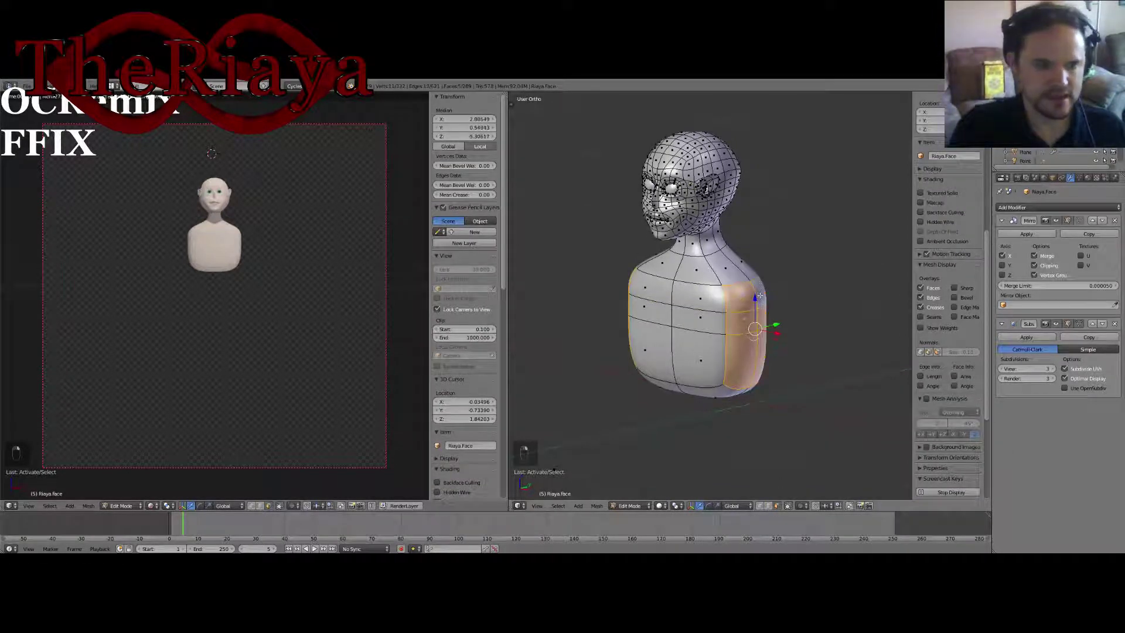
{"action": "key", "text": "KP_1"}
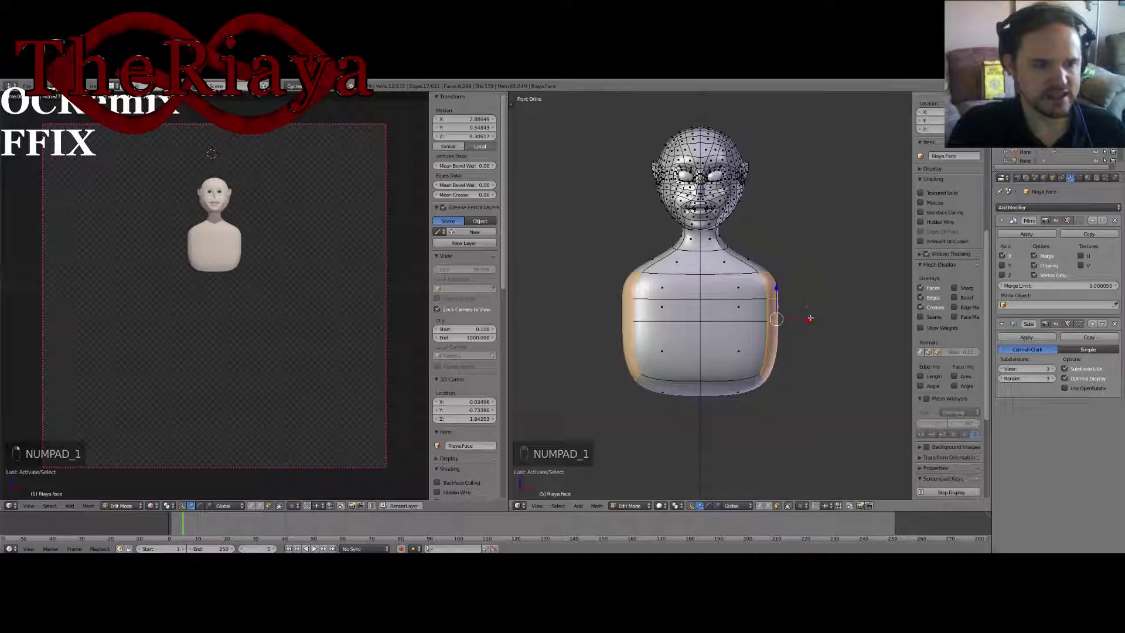
{"action": "left_click_drag", "start_coordinate": [810, 318], "coordinate": [804, 319]}
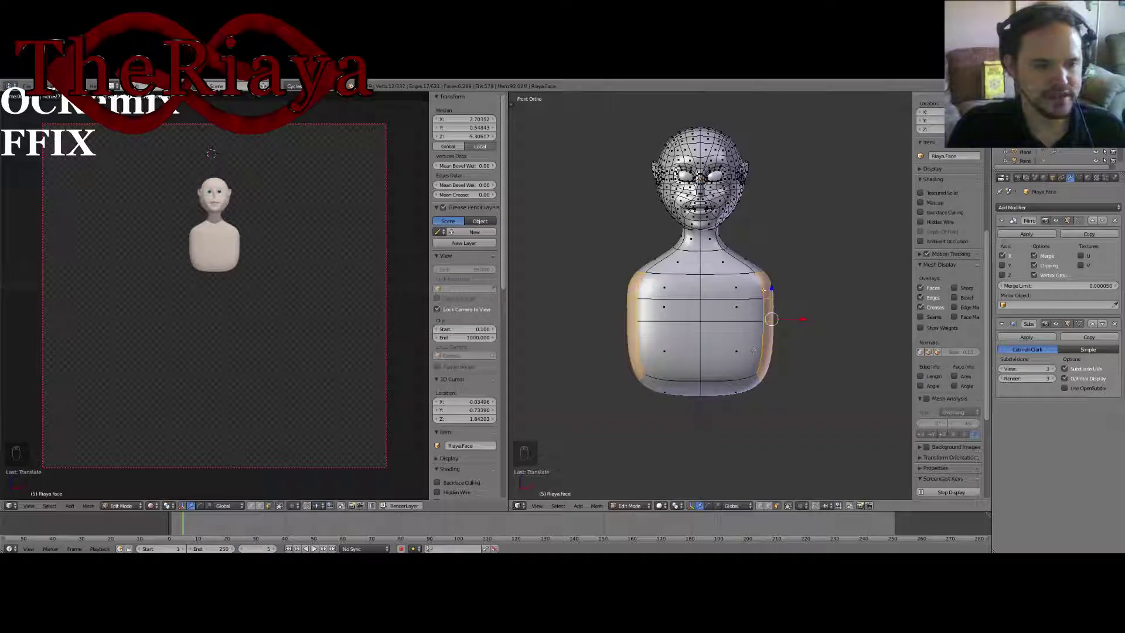
Step: Extend the selection to the torso's front, back and underside faces, raise them slightly along Z, and clear the selection
{"action": "right_click", "coordinate": [740, 289], "text": "shift"}
{"action": "left_click_drag", "start_coordinate": [733, 308], "coordinate": [736, 391]}
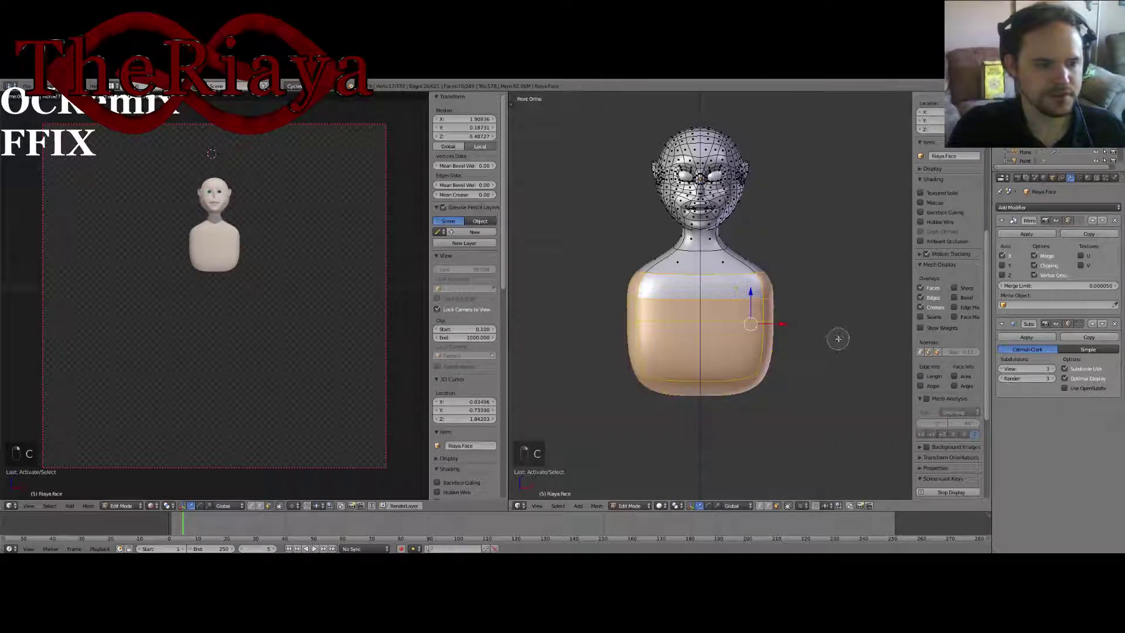
{"action": "middle_click_drag", "start_coordinate": [712, 399], "coordinate": [703, 402]}
{"action": "right_click", "coordinate": [706, 401]}
{"action": "middle_click_drag", "start_coordinate": [829, 370], "coordinate": [672, 361]}
{"action": "key", "text": "c"}
{"action": "left_click_drag", "start_coordinate": [673, 361], "coordinate": [739, 341]}
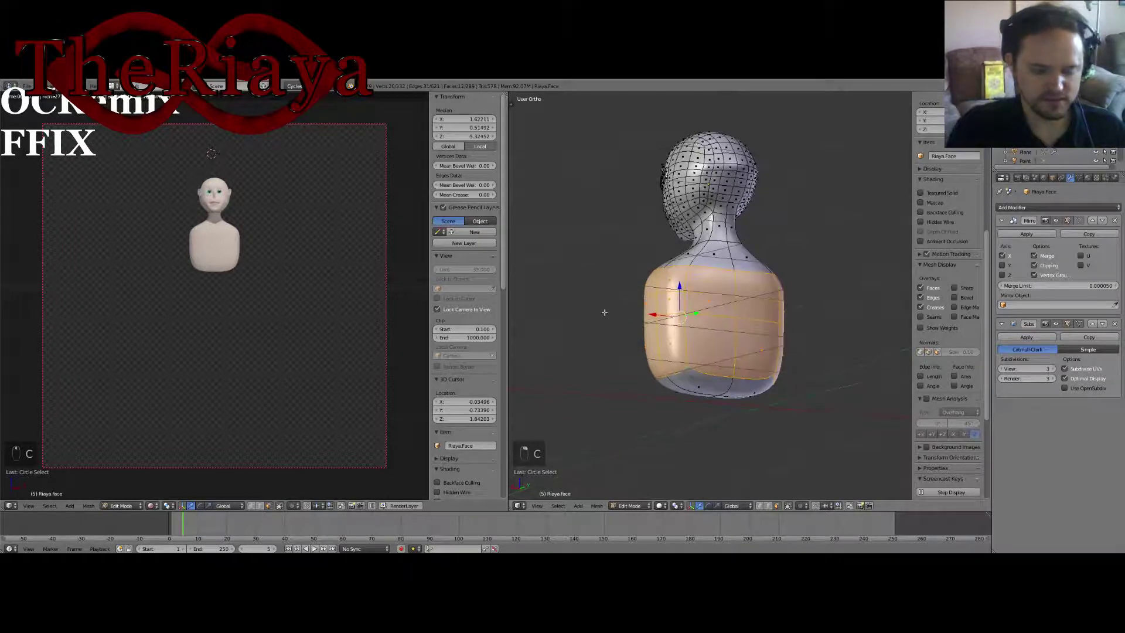
{"action": "key", "text": "KP_1"}
{"action": "left_click_drag", "start_coordinate": [742, 288], "coordinate": [742, 278]}
{"action": "key", "text": "a"}
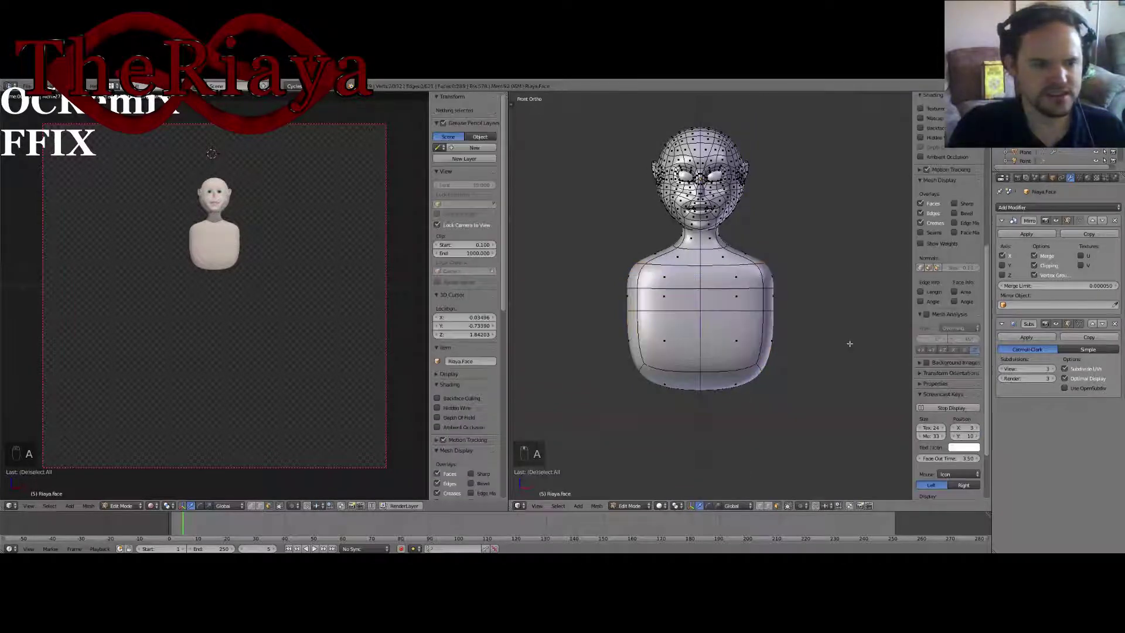
{"action": "middle_click_drag", "start_coordinate": [849, 345], "coordinate": [678, 304]}
{"action": "right_click", "coordinate": [673, 291]}
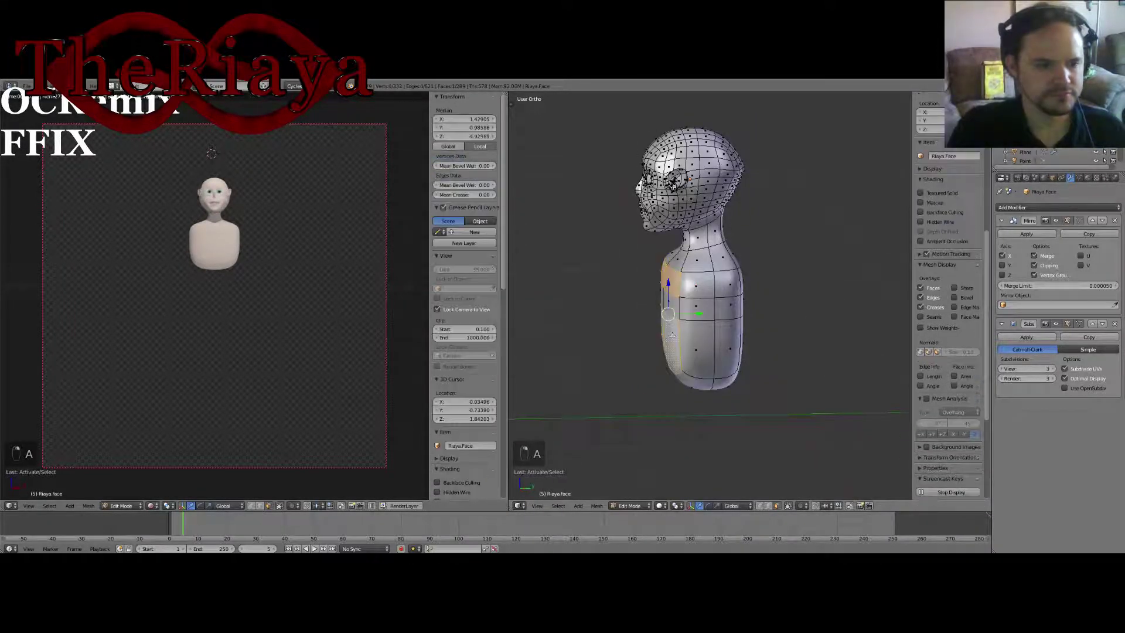
{"action": "right_click", "coordinate": [672, 335], "text": "shift"}
{"action": "right_click", "coordinate": [677, 289], "text": "shift"}
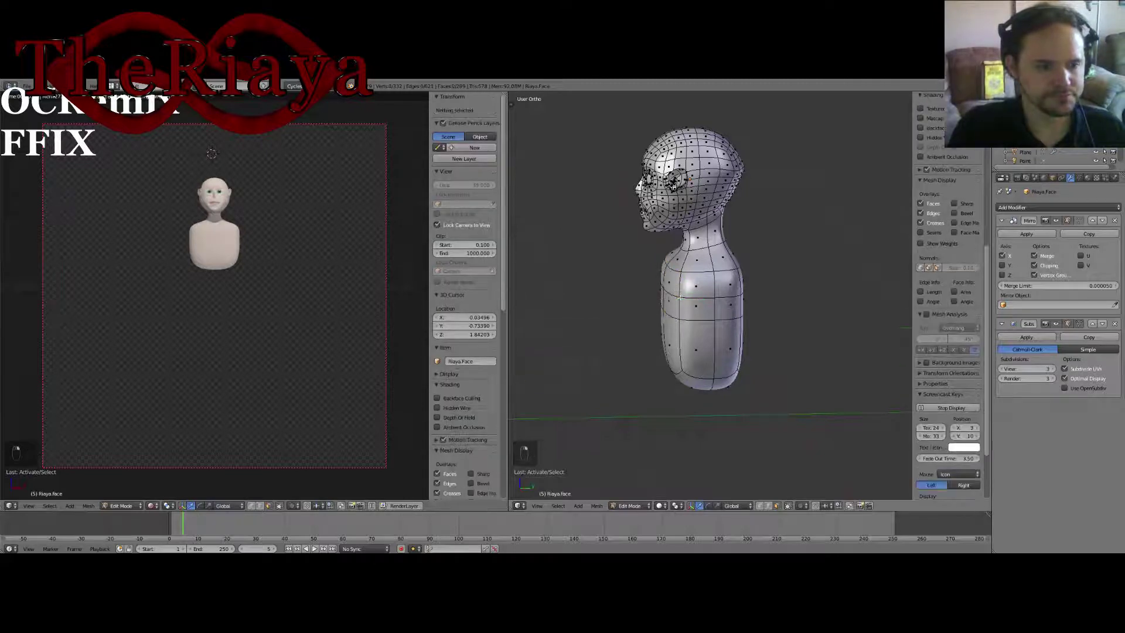
Step: Select the four upper side faces at the shoulder, scale them down slightly and move them up along Z
{"action": "middle_click_drag", "start_coordinate": [678, 298], "coordinate": [797, 301]}
{"action": "right_click", "coordinate": [732, 306]}
{"action": "right_click", "coordinate": [736, 308], "text": "shift"}
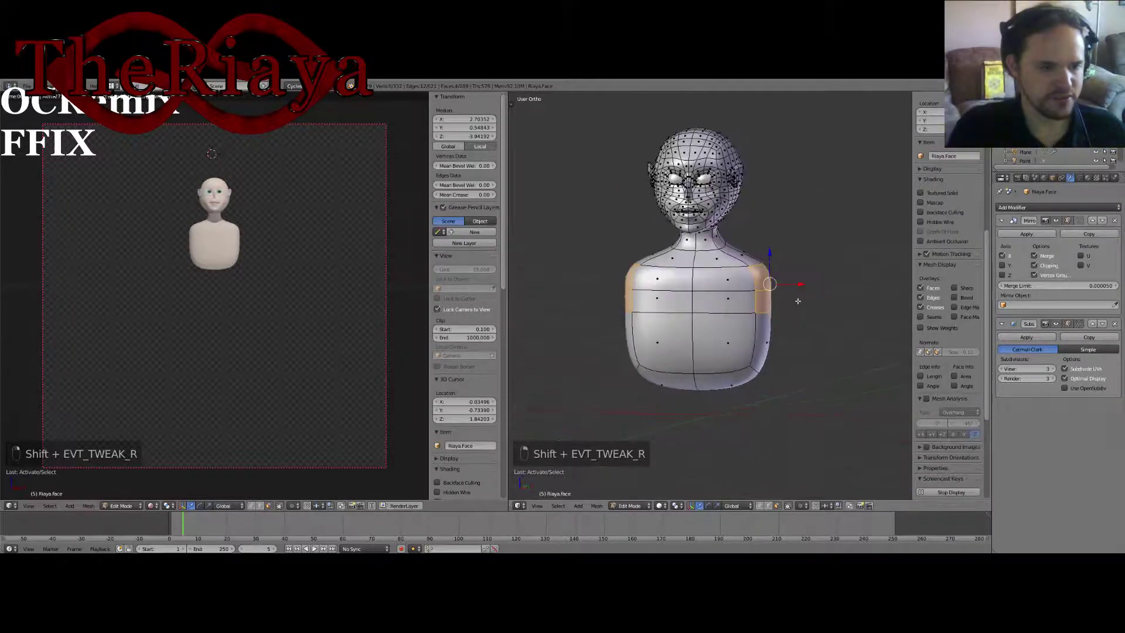
{"action": "key", "text": "s"}
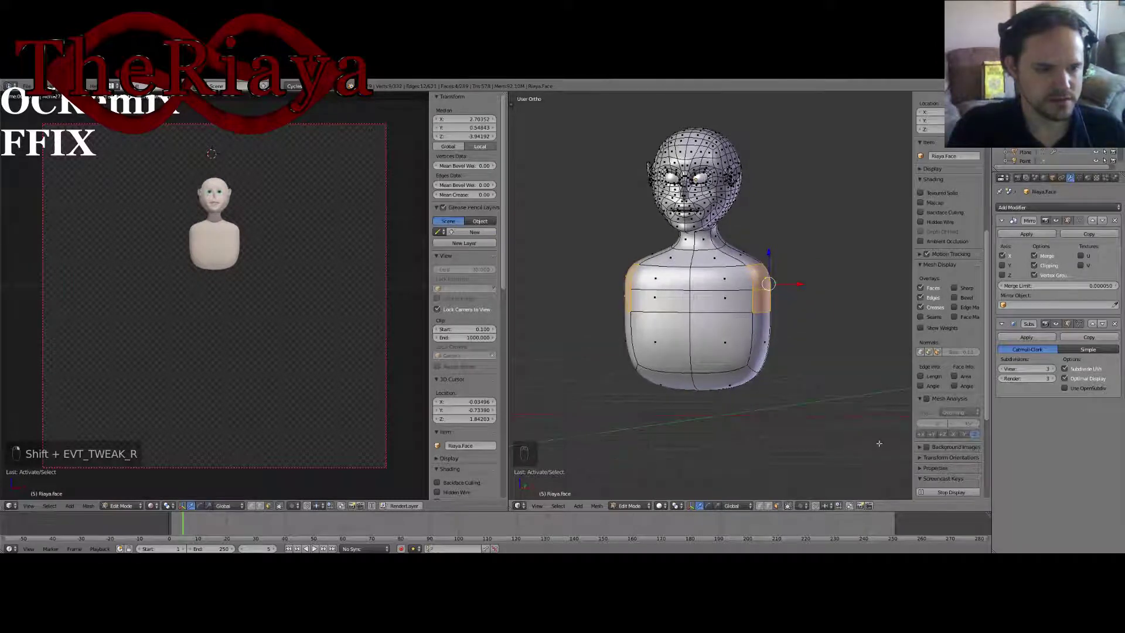
{"action": "left_click", "coordinate": [835, 388]}
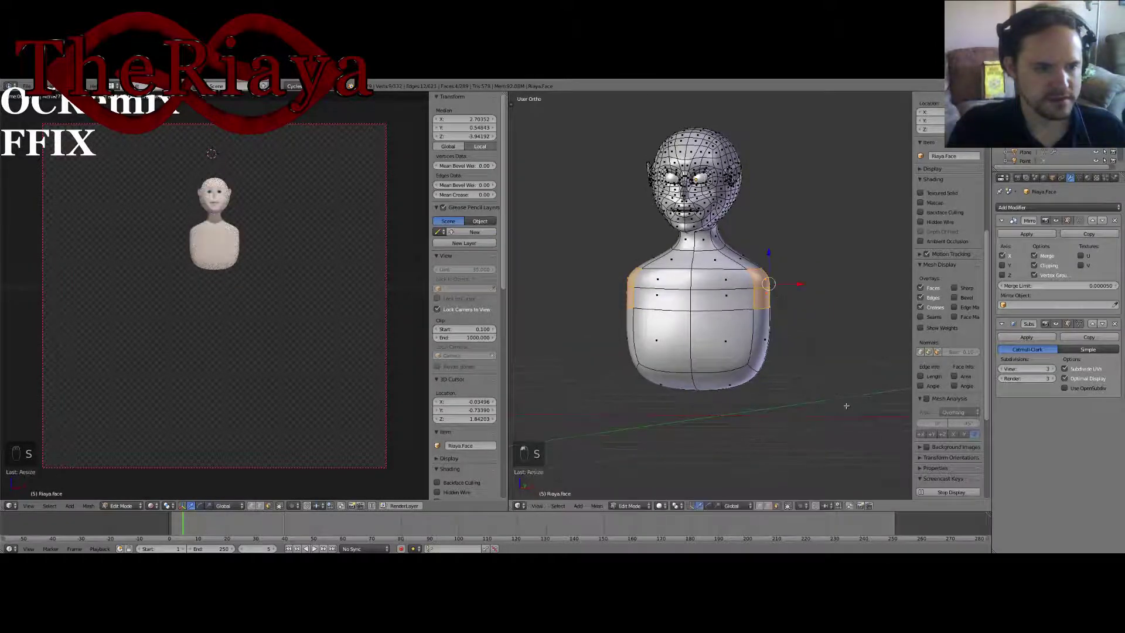
{"action": "middle_click_drag", "start_coordinate": [835, 388], "coordinate": [790, 406]}
{"action": "left_click_drag", "start_coordinate": [729, 256], "coordinate": [729, 258]}
{"action": "middle_click_drag", "start_coordinate": [686, 289], "coordinate": [640, 273]}
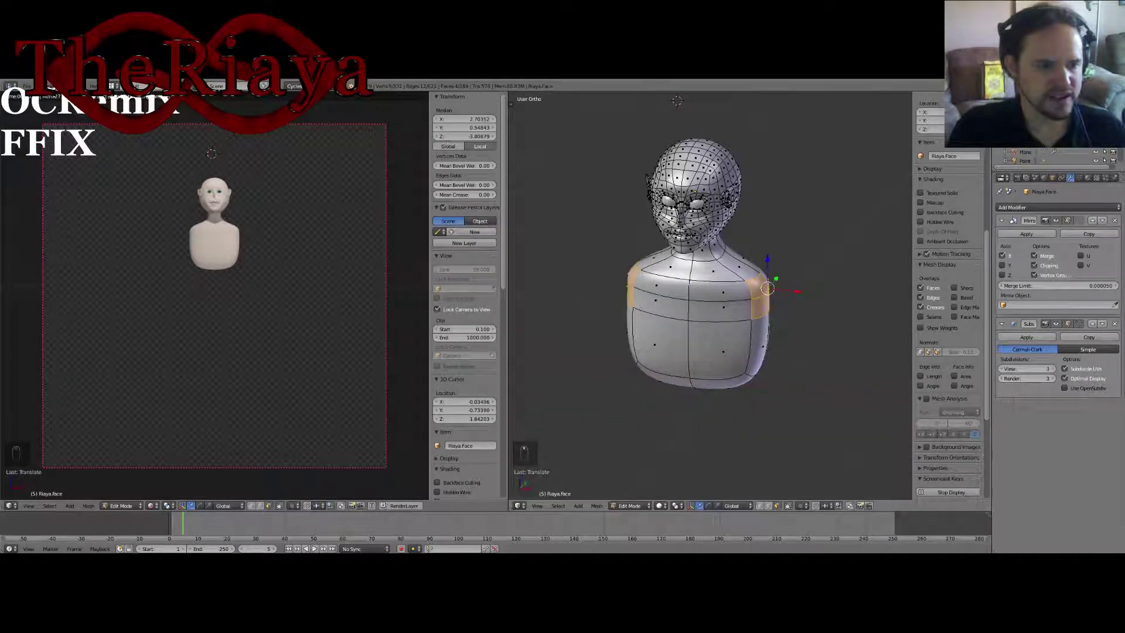
Step: Search the add-ons in the user preferences for "loop" and close the preferences
{"action": "middle_click_drag", "start_coordinate": [743, 309], "coordinate": [686, 308]}
{"action": "key", "text": "w"}
{"action": "mouse_move", "coordinate": [686, 308]}
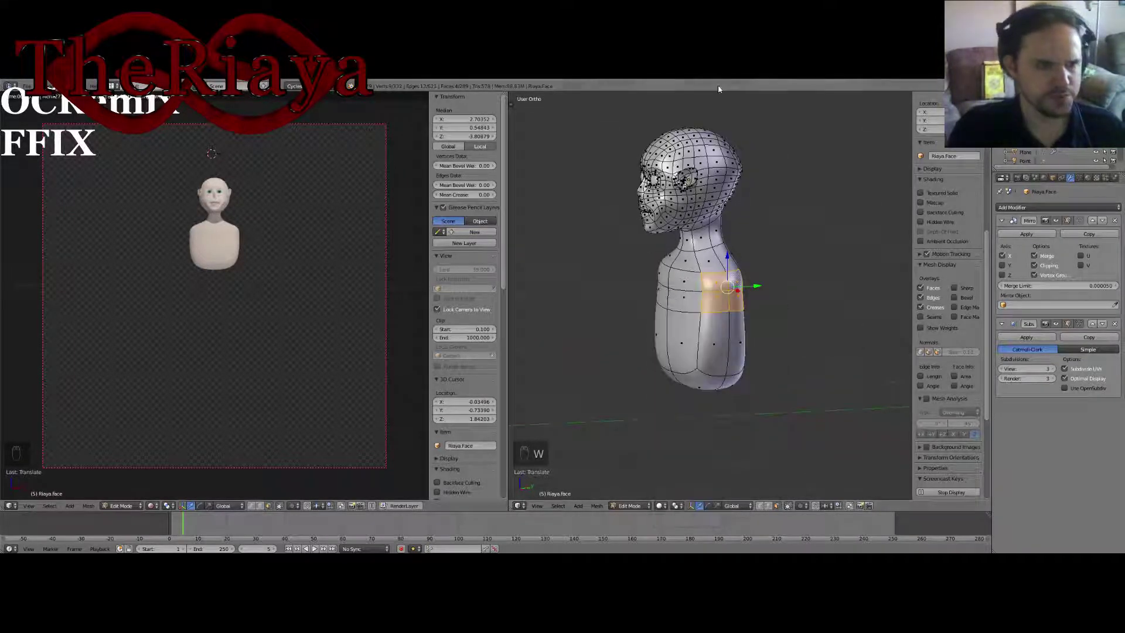
{"action": "left_click", "coordinate": [26, 86]}
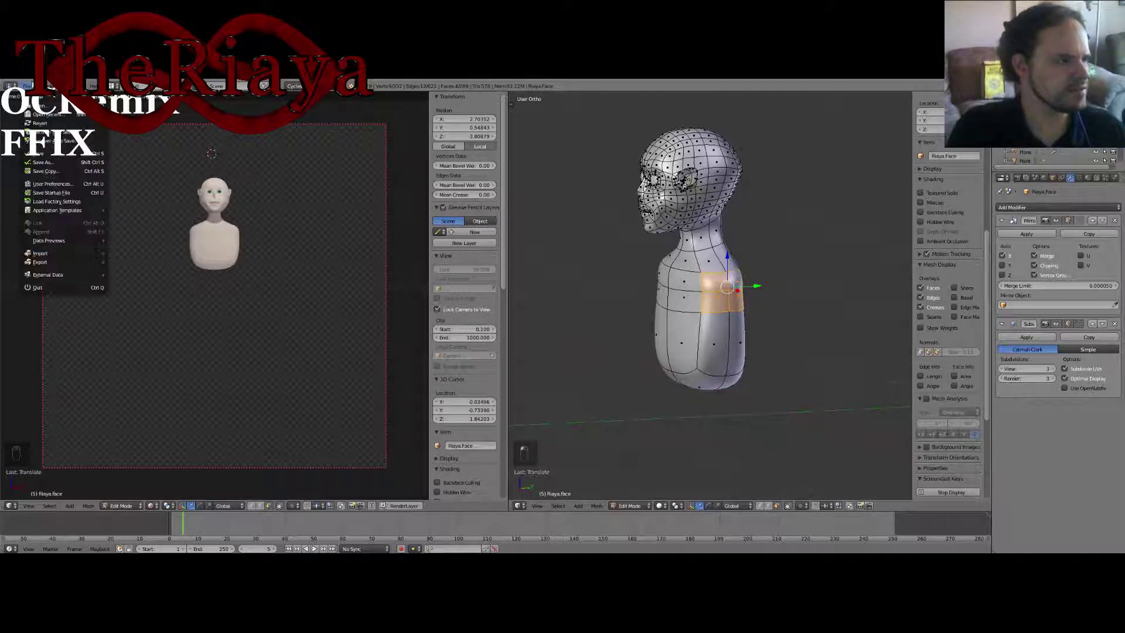
{"action": "left_click", "coordinate": [47, 184]}
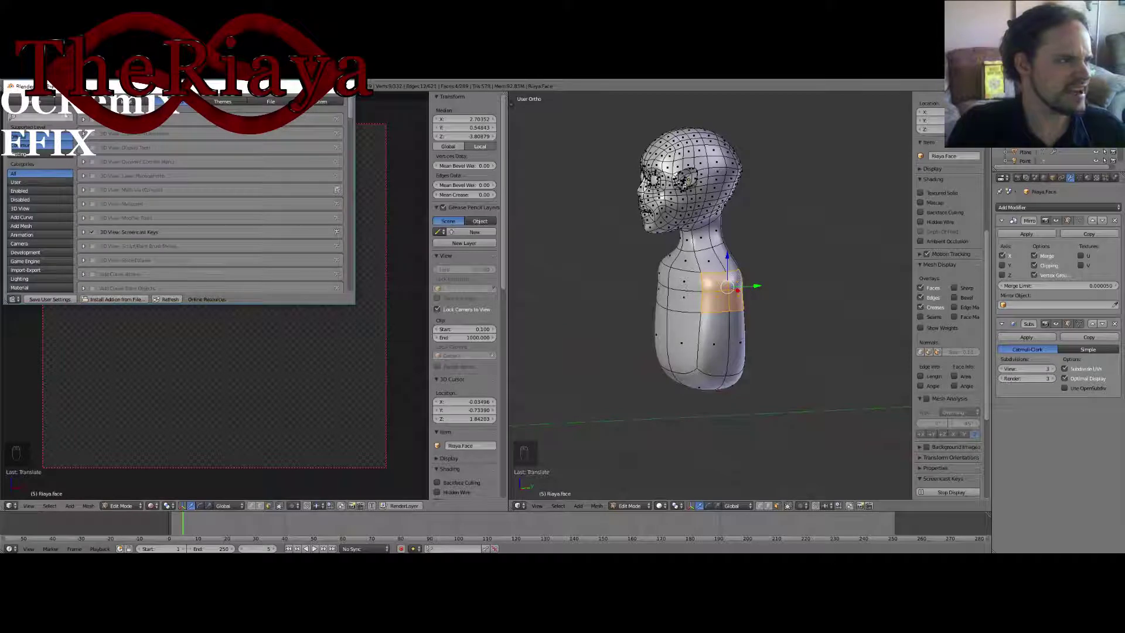
{"action": "type", "text": "loop"}
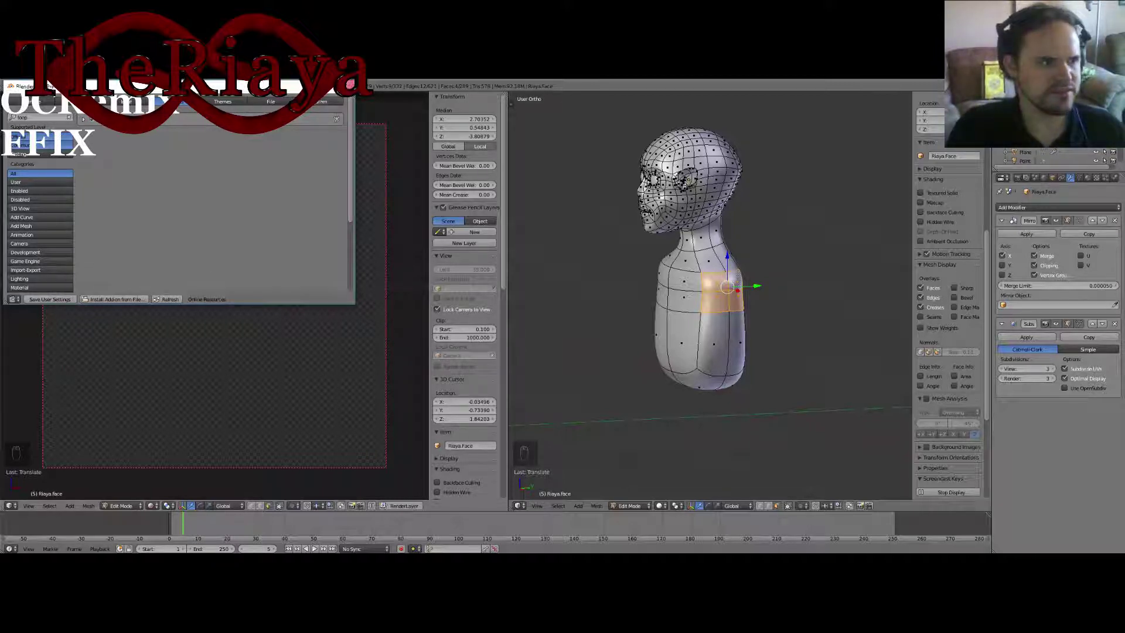
{"action": "left_click", "coordinate": [351, 86]}
Step: Try the LoopTools Circle operation on the selected shoulder side faces, and undo it
{"action": "middle_click_drag", "start_coordinate": [736, 327], "coordinate": [723, 340]}
{"action": "key", "text": "w"}
{"action": "mouse_move", "coordinate": [726, 336]}
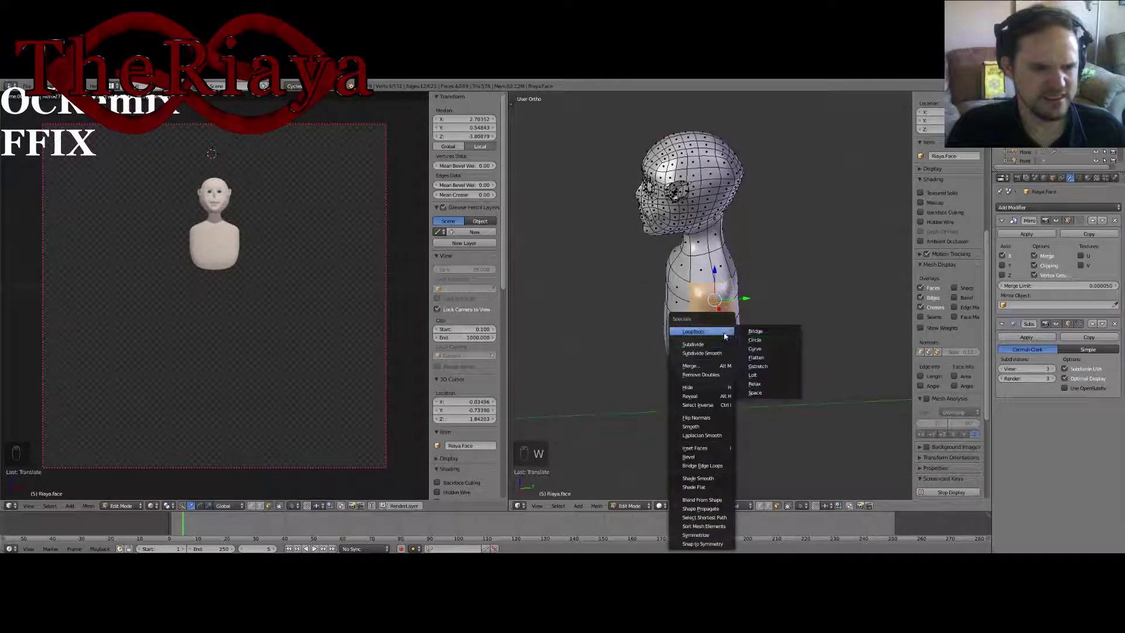
{"action": "left_click", "coordinate": [777, 343]}
{"action": "key", "text": "ctrl+z"}
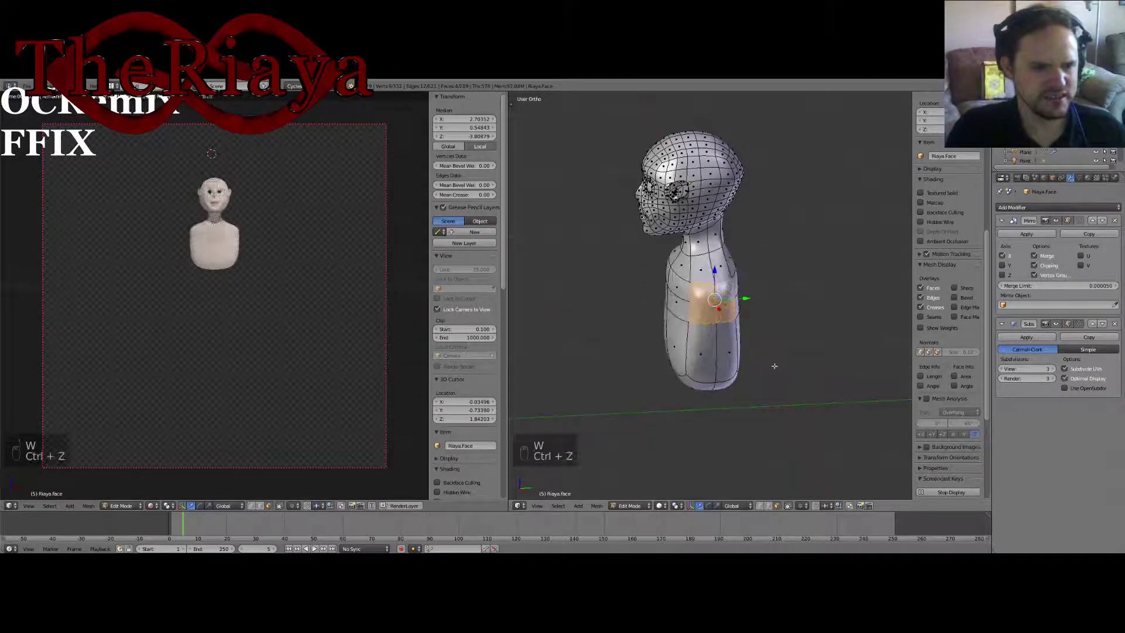
Step: Extrude the four shoulder side faces outward to a median X of about 3.8 to form a short arm stub
{"action": "middle_click_drag", "start_coordinate": [774, 368], "coordinate": [850, 358]}
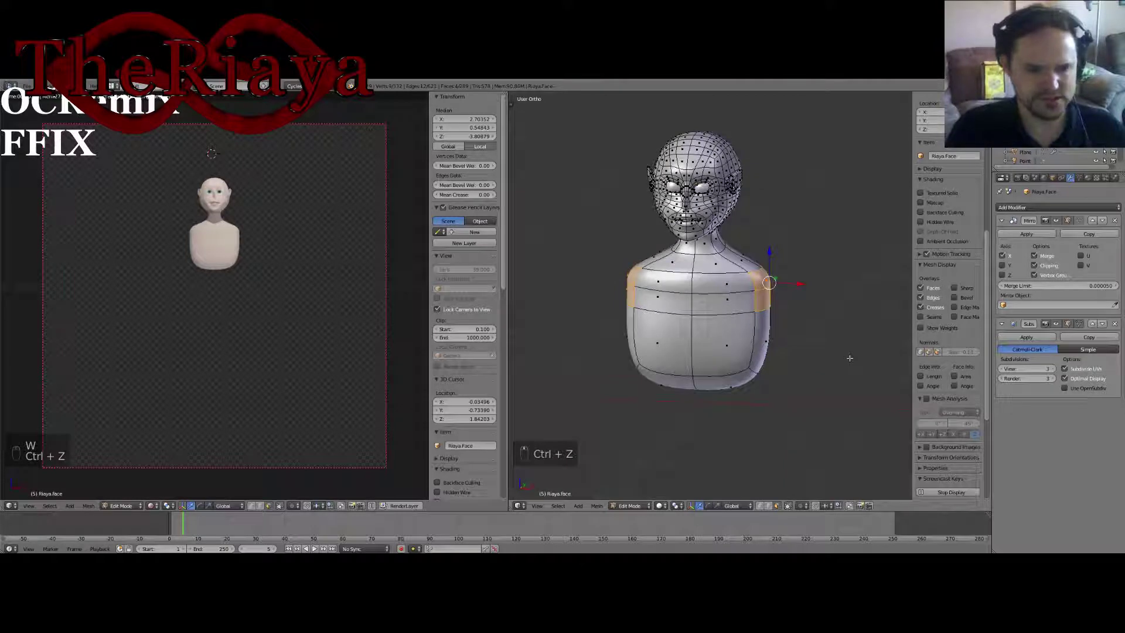
{"action": "right_click", "coordinate": [808, 284], "text": "alt"}
{"action": "key", "text": "e"}
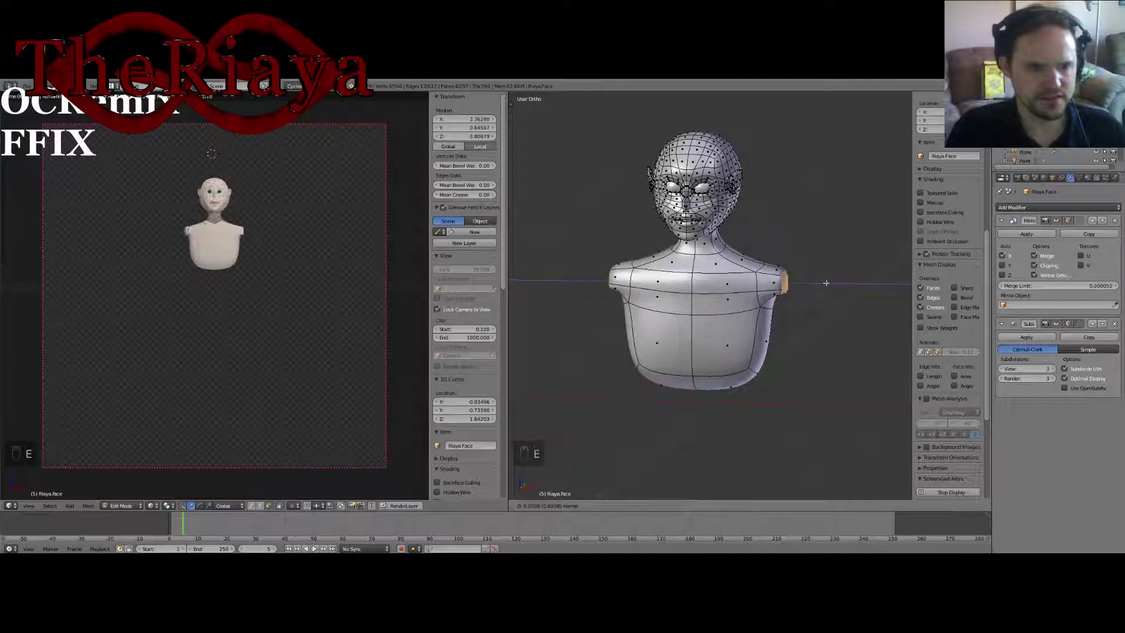
{"action": "left_click", "coordinate": [822, 315]}
Step: Round the arm stub's end faces with the LoopTools Circle operation
{"action": "middle_click_drag", "start_coordinate": [822, 315], "coordinate": [741, 303]}
{"action": "key", "text": "w"}
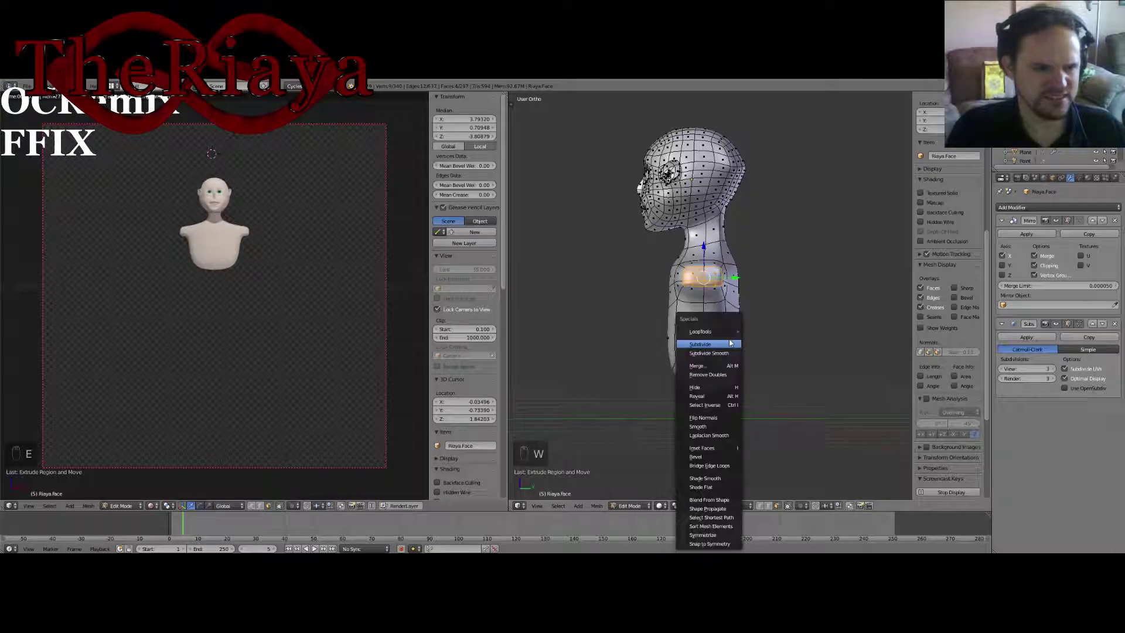
{"action": "mouse_move", "coordinate": [727, 331]}
{"action": "left_click", "coordinate": [772, 339]}
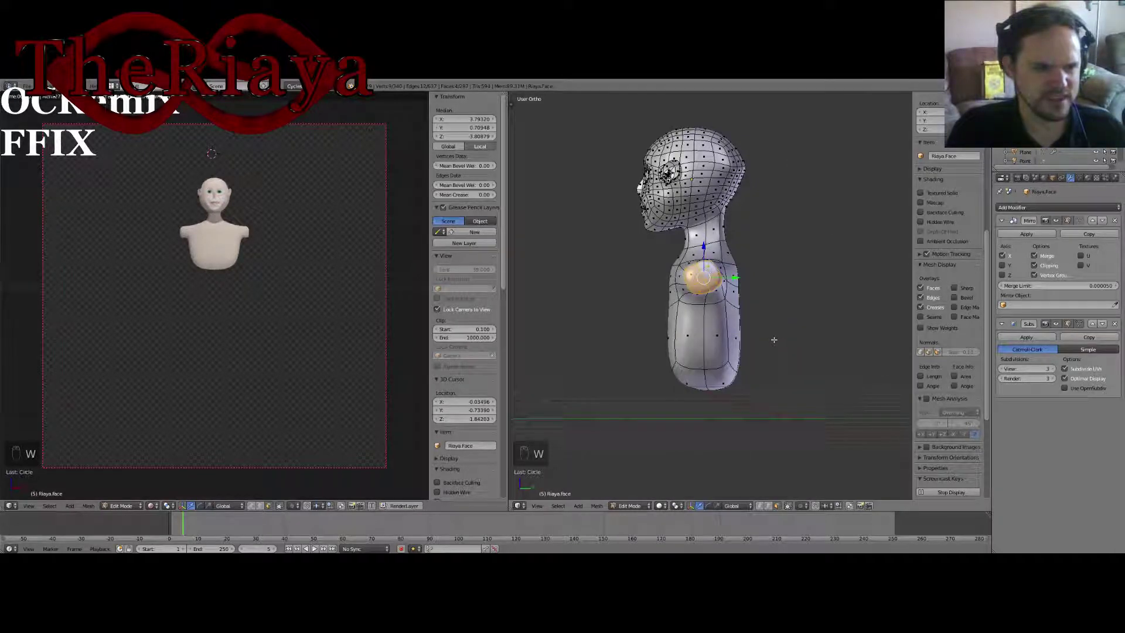
Step: Rotate the rounded end faces of the arm stub slightly about the global X axis
{"action": "middle_click_drag", "start_coordinate": [774, 339], "coordinate": [789, 342]}
{"action": "mouse_move", "coordinate": [851, 143]}
{"action": "middle_mouse_down"}
{"action": "mouse_move", "coordinate": [849, 162]}
{"action": "mouse_move", "coordinate": [854, 138]}
{"action": "middle_mouse_up"}
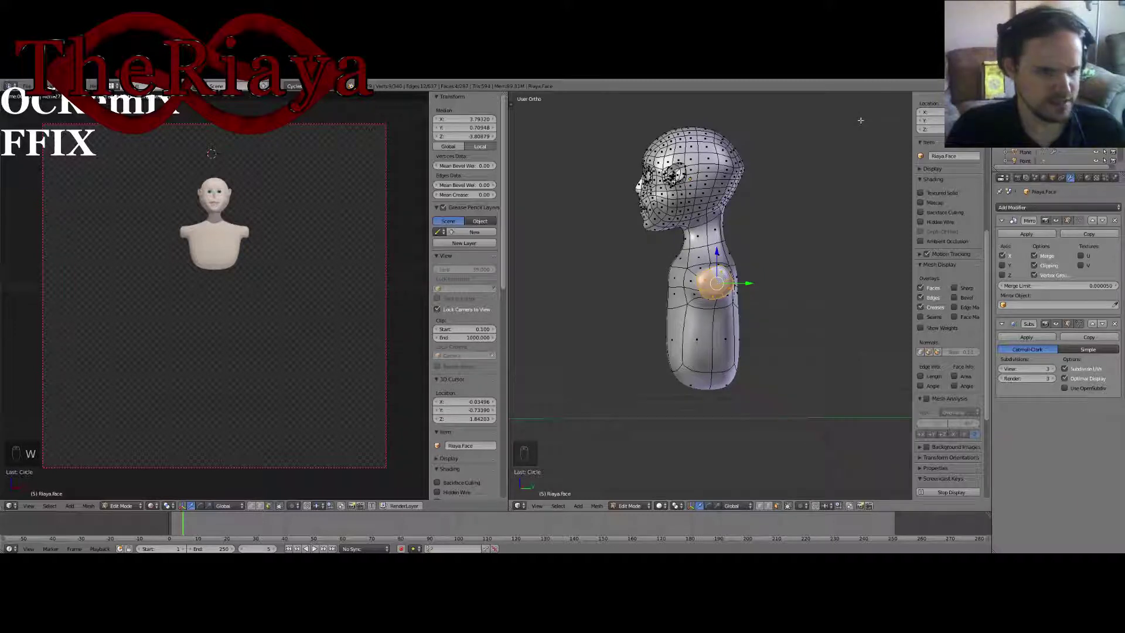
{"action": "key", "text": "r"}
{"action": "key", "text": "y"}
{"action": "right_click", "coordinate": [861, 120]}
{"action": "key", "text": "r"}
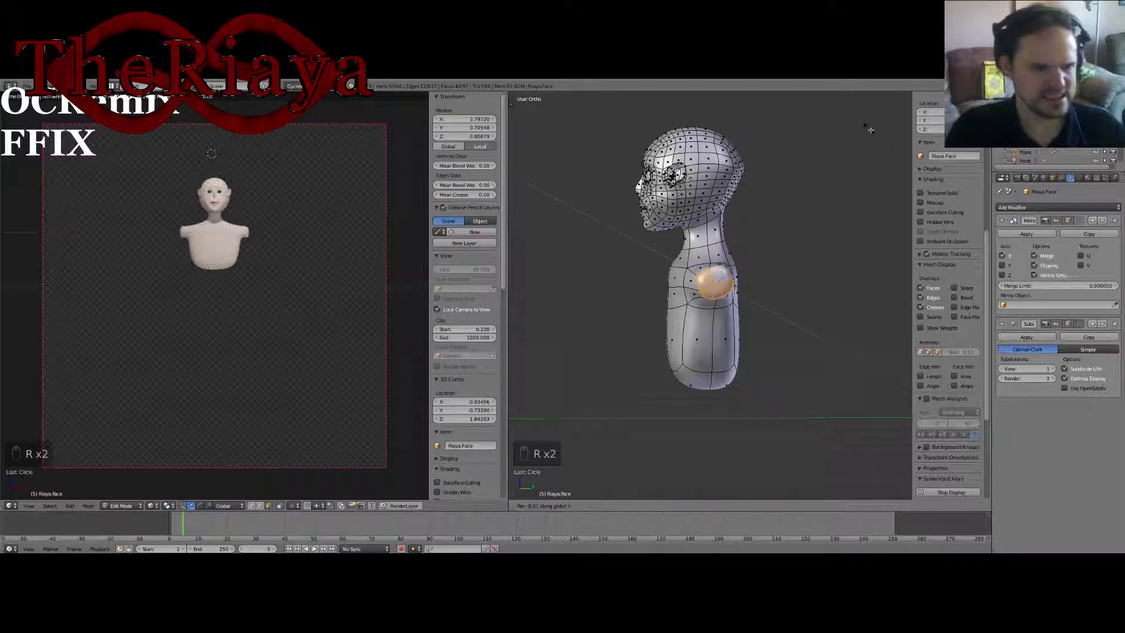
{"action": "left_click", "coordinate": [908, 212]}
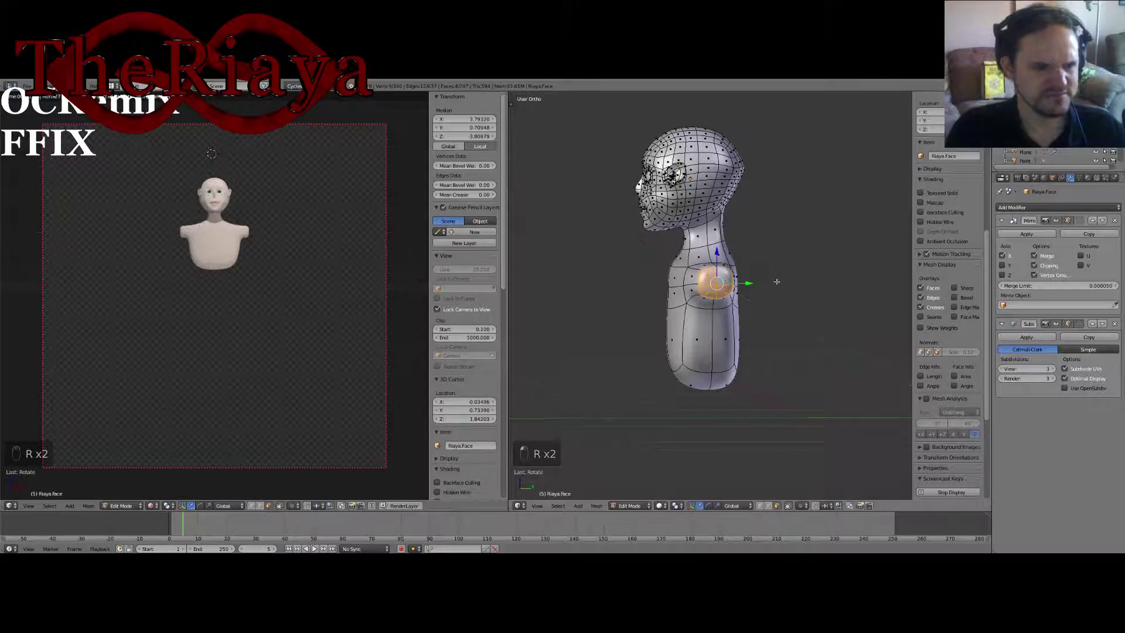
Step: Circle-select the arm stub and torso side faces through the mesh in front wireframe view, move them slightly inward along X, and restore solid shading
{"action": "middle_click_drag", "start_coordinate": [908, 212], "coordinate": [861, 269]}
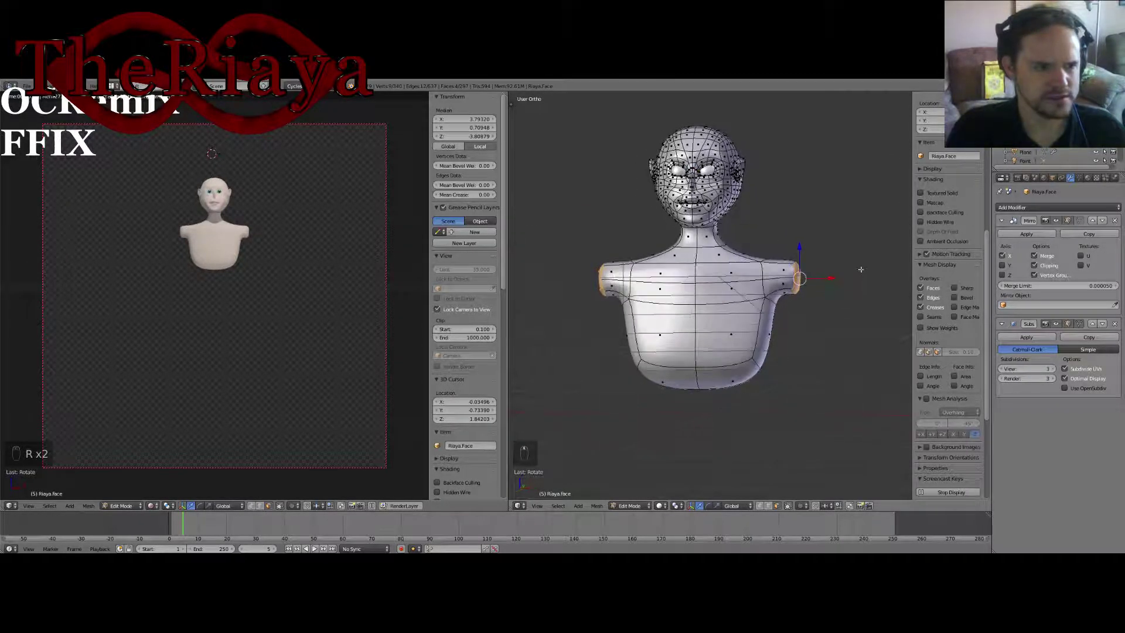
{"action": "key", "text": "KP_1"}
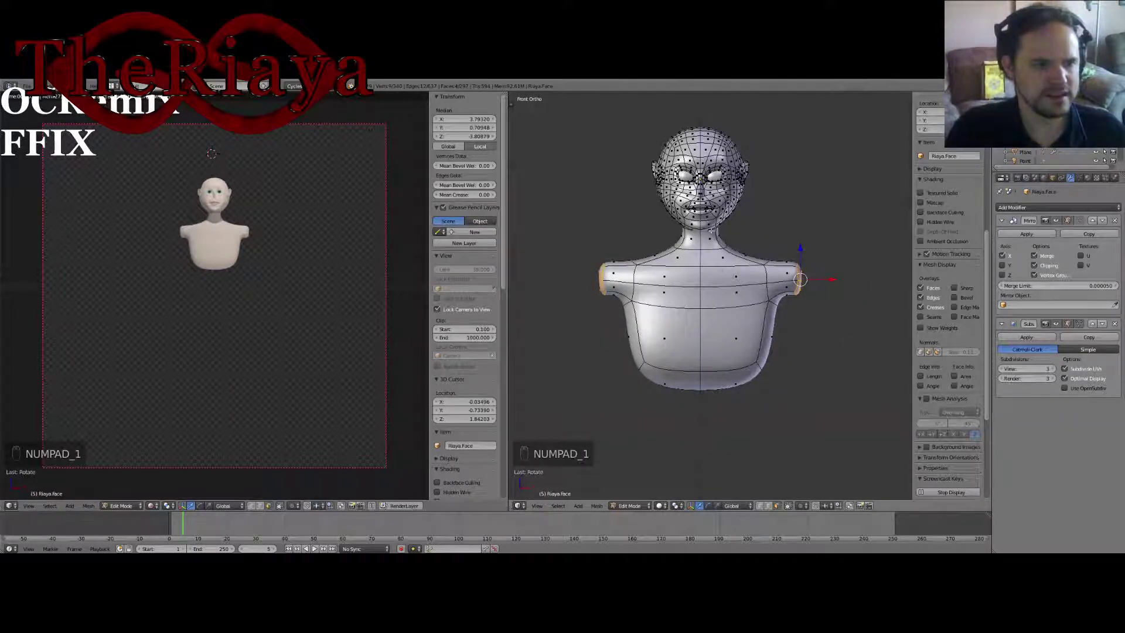
{"action": "middle_click_drag", "start_coordinate": [819, 217], "coordinate": [821, 225]}
{"action": "key", "text": "KP_1"}
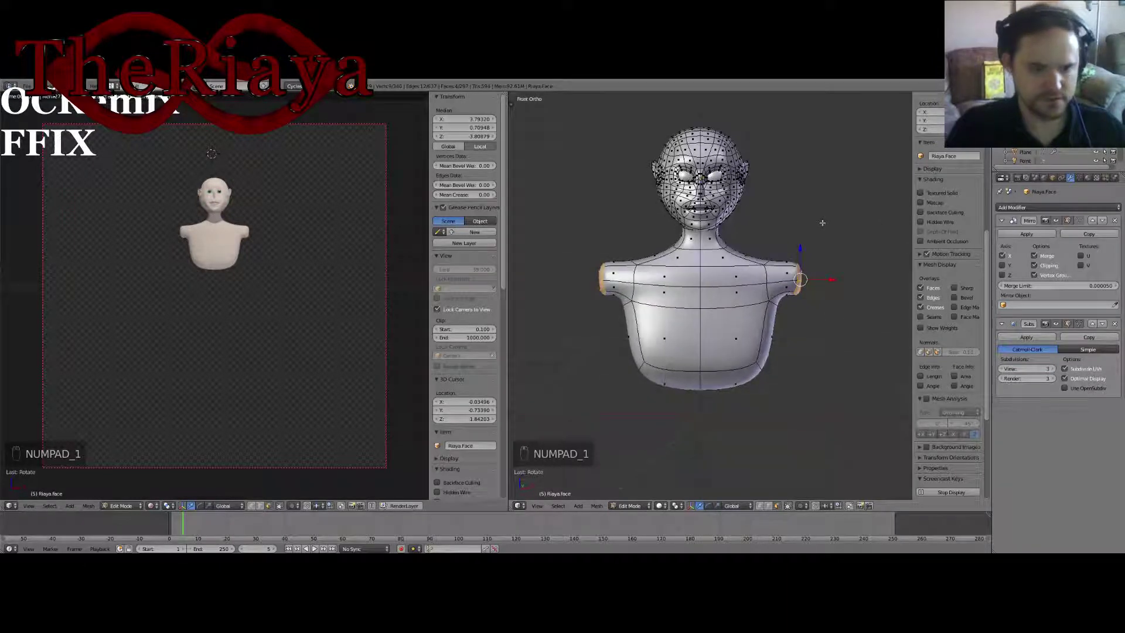
{"action": "key", "text": "z"}
{"action": "key", "text": "c"}
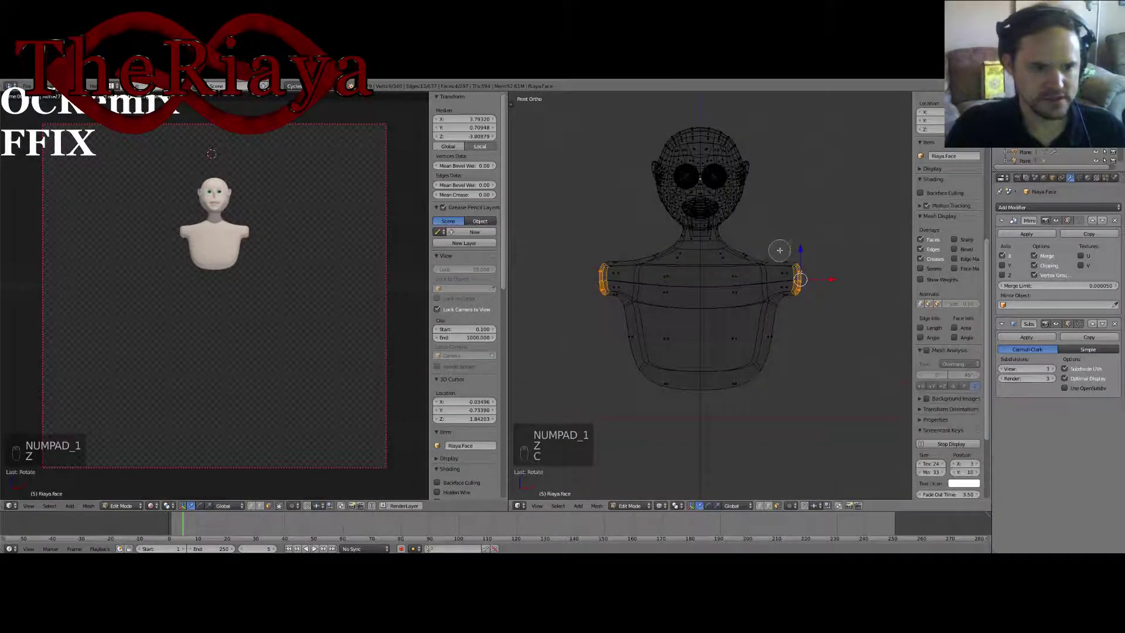
{"action": "mouse_move", "coordinate": [779, 245]}
{"action": "left_mouse_down"}
{"action": "mouse_move", "coordinate": [777, 343]}
{"action": "mouse_move", "coordinate": [788, 344]}
{"action": "left_mouse_up"}
{"action": "right_click", "coordinate": [811, 346]}
{"action": "key", "text": "g"}
{"action": "key", "text": "x"}
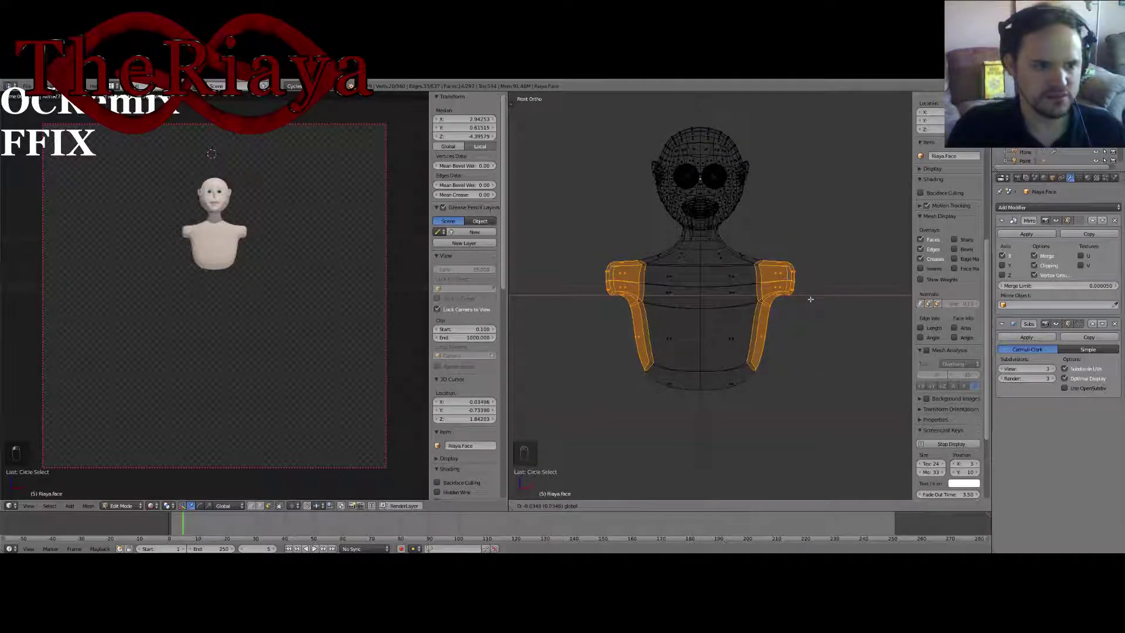
{"action": "left_click", "coordinate": [809, 300]}
{"action": "key", "text": "z"}
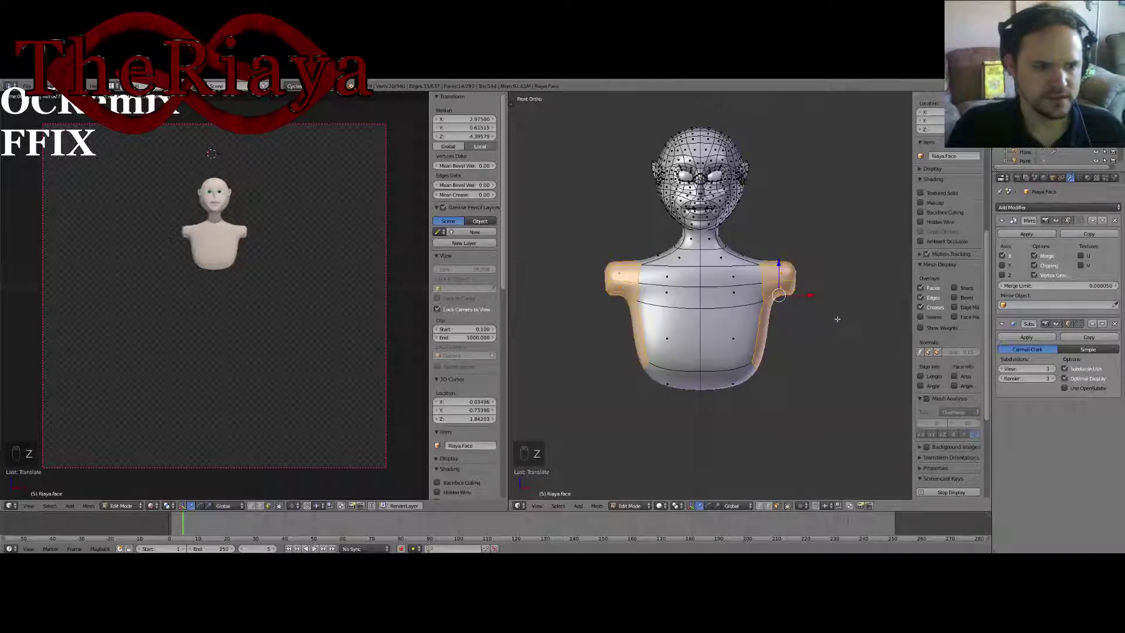
Step: Clear the selection, select the four end faces of the arm stub and scale them up slightly
{"action": "key", "text": "a"}
{"action": "middle_click_drag", "start_coordinate": [834, 319], "coordinate": [709, 282]}
{"action": "right_click", "coordinate": [710, 282]}
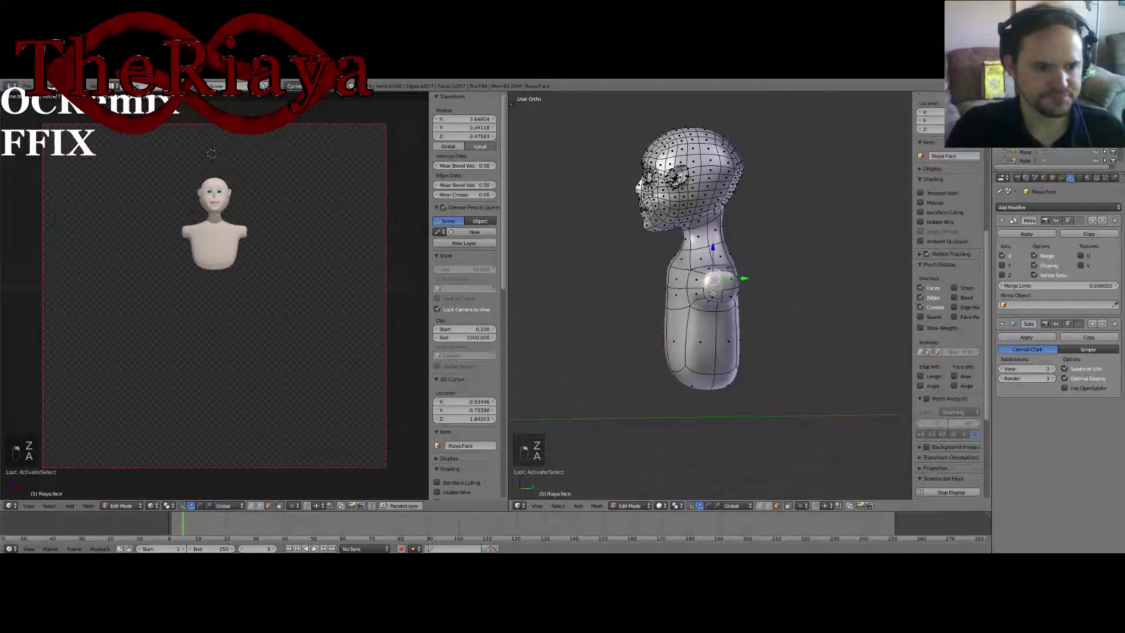
{"action": "right_click", "coordinate": [718, 298], "text": "shift"}
{"action": "right_click", "coordinate": [730, 295], "text": "shift"}
{"action": "right_click", "coordinate": [731, 281], "text": "shift"}
{"action": "middle_click_drag", "start_coordinate": [785, 309], "coordinate": [796, 312]}
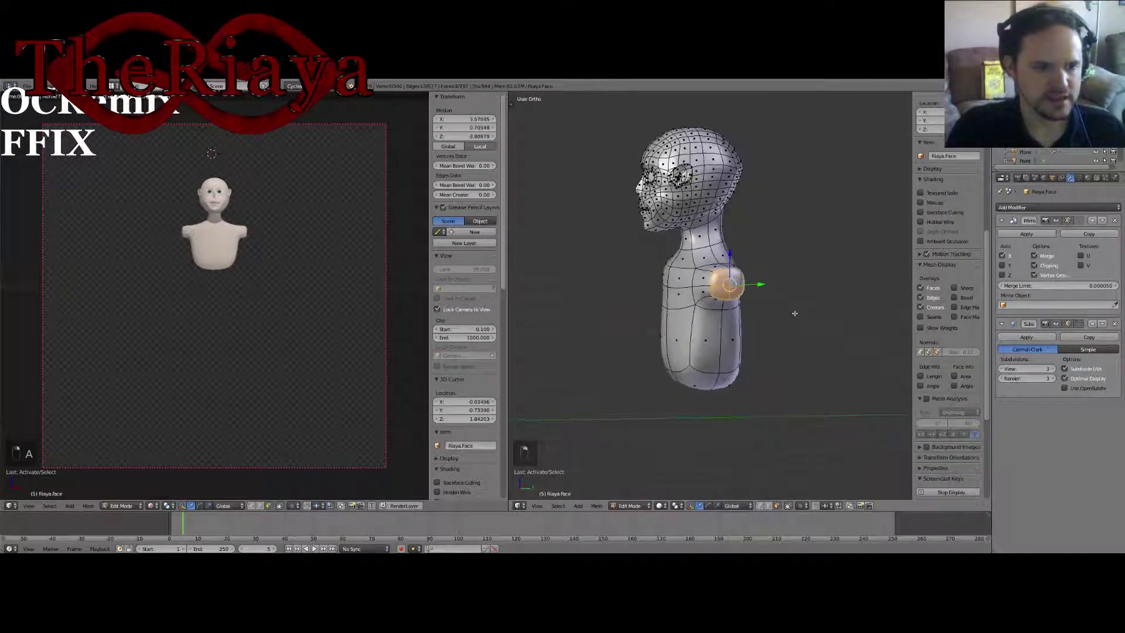
{"action": "key", "text": "s"}
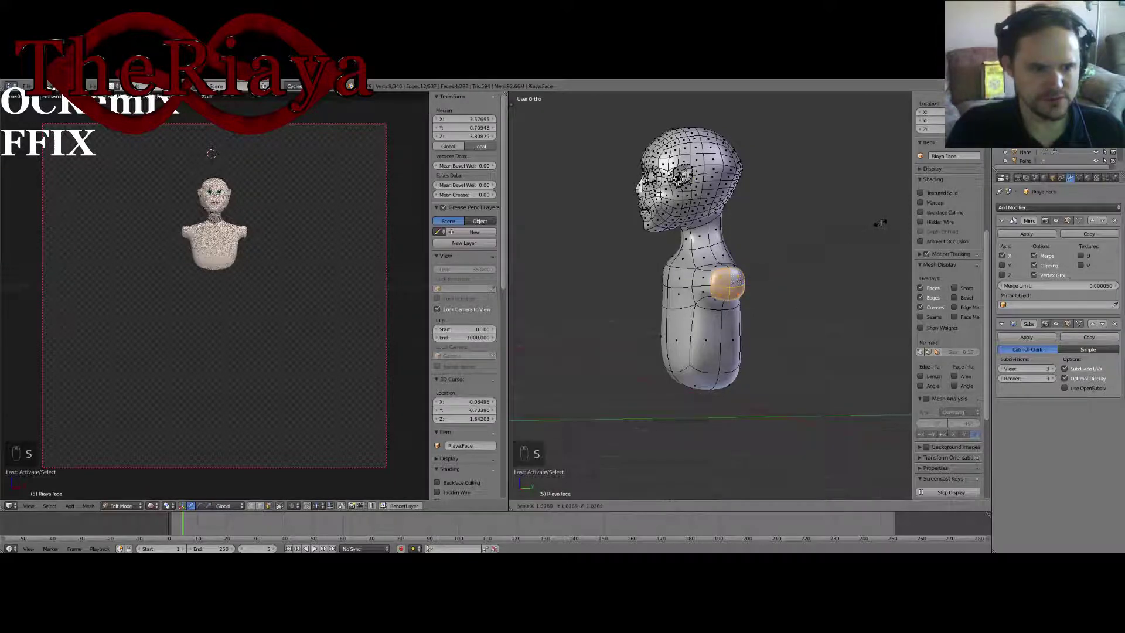
{"action": "left_click", "coordinate": [879, 224]}
Step: Raise the arm stub's end faces slightly along Z and move them inward along X to a median X of about 3.4
{"action": "middle_click_drag", "start_coordinate": [879, 235], "coordinate": [799, 267]}
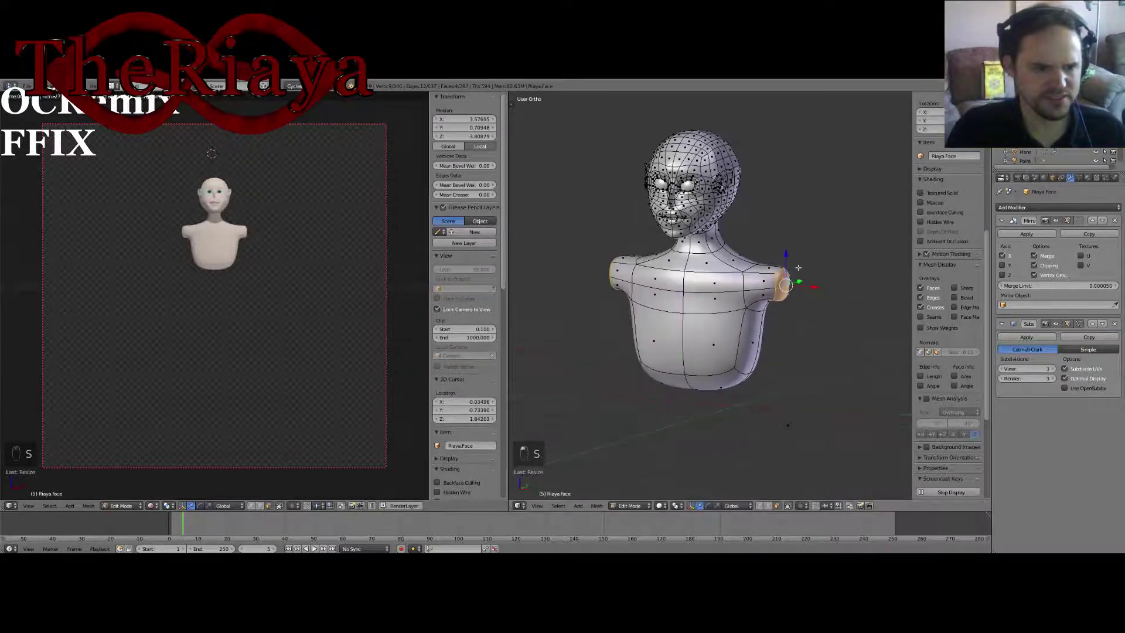
{"action": "key", "text": "g"}
{"action": "key", "text": "z"}
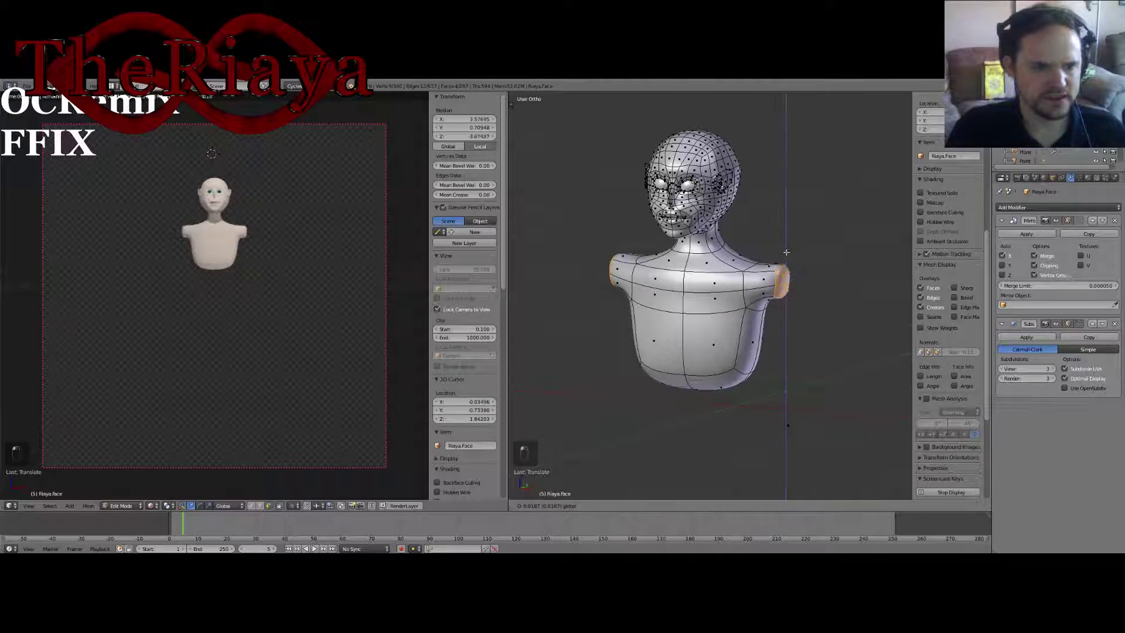
{"action": "key", "text": "x"}
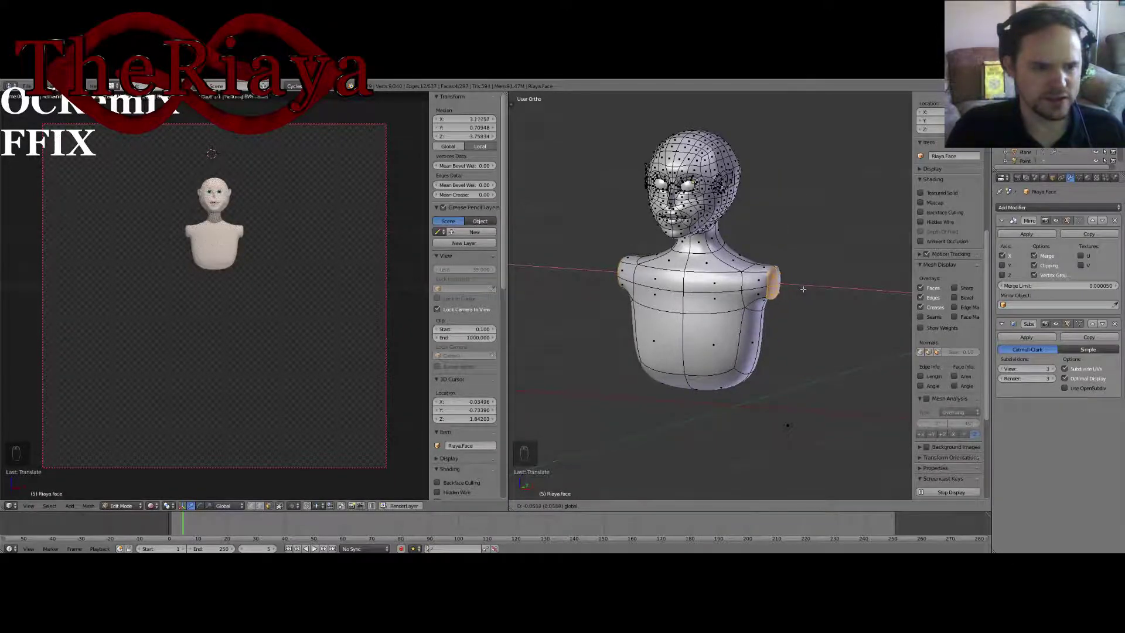
{"action": "left_click", "coordinate": [808, 289]}
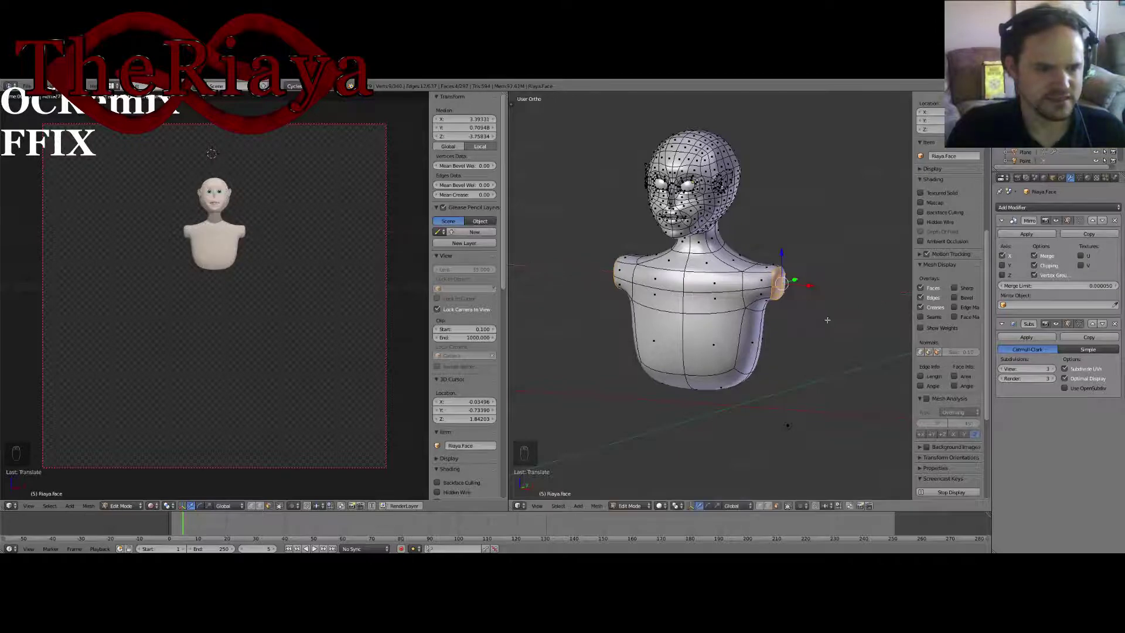
Step: Check the shoulders from the front and save the file
{"action": "middle_click_drag", "start_coordinate": [809, 290], "coordinate": [846, 318]}
{"action": "key", "text": "KP_1"}
{"action": "scroll", "coordinate": [845, 318], "scroll_direction": "down", "scroll_amount": 3}
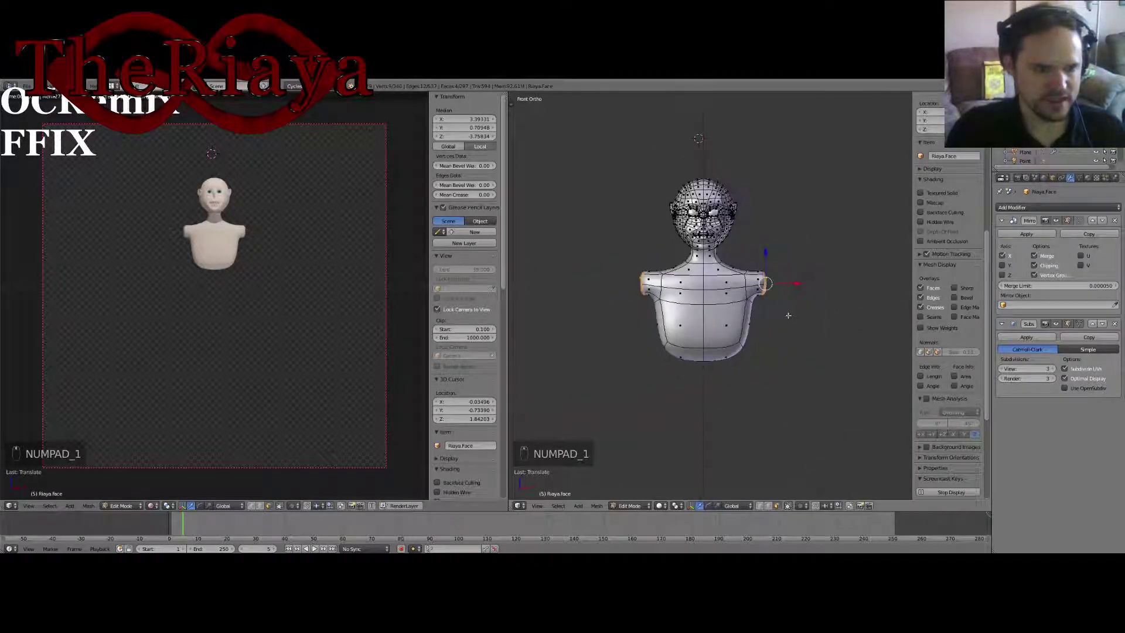
{"action": "mouse_move", "coordinate": [784, 321]}
{"action": "middle_mouse_down"}
{"action": "mouse_move", "coordinate": [684, 332]}
{"action": "mouse_move", "coordinate": [785, 330]}
{"action": "middle_mouse_up"}
{"action": "key", "text": "ctrl+s"}
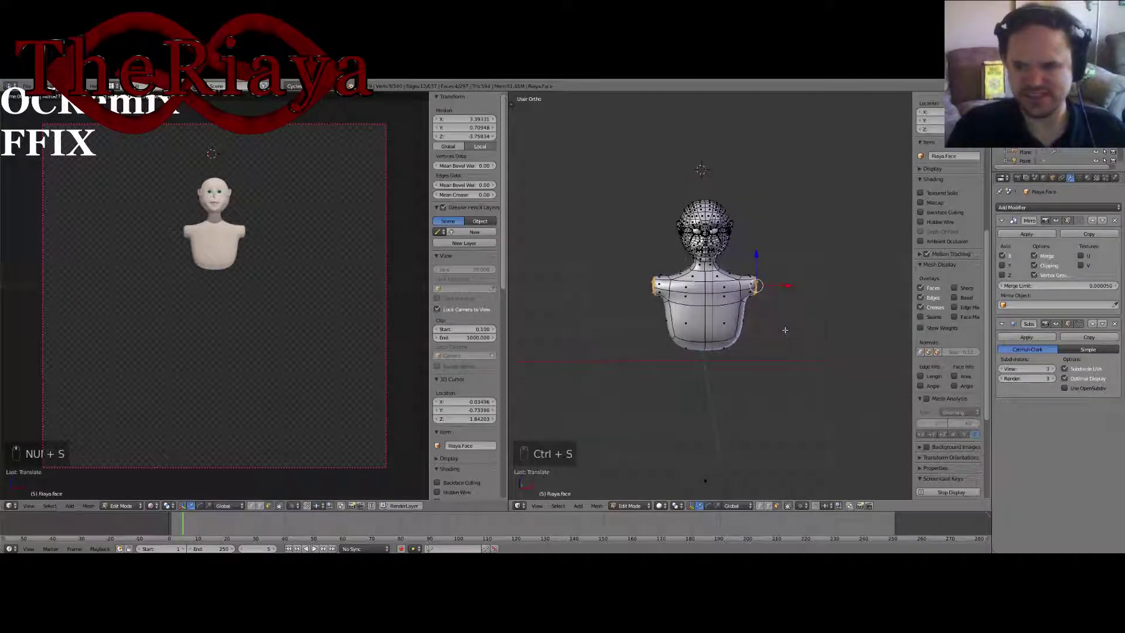
Step: Extrude the arm stub's end faces outward along X to a median X of about 6.47 to form the upper arm
{"action": "scroll", "coordinate": [786, 330], "scroll_direction": "up", "scroll_amount": 4}
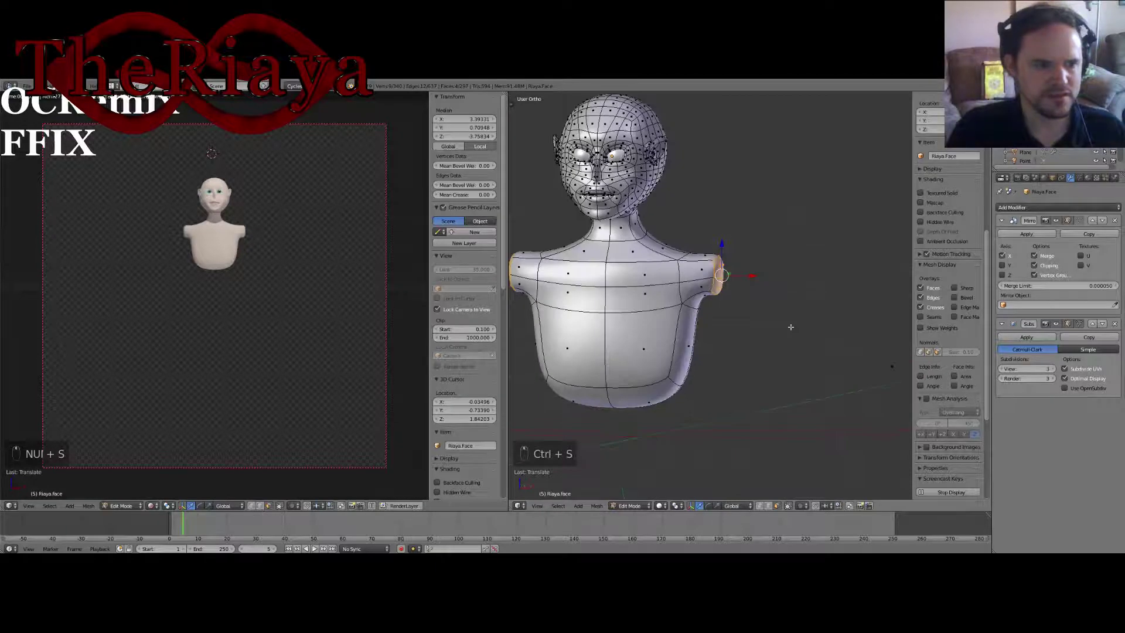
{"action": "middle_click_drag", "start_coordinate": [791, 328], "coordinate": [749, 318]}
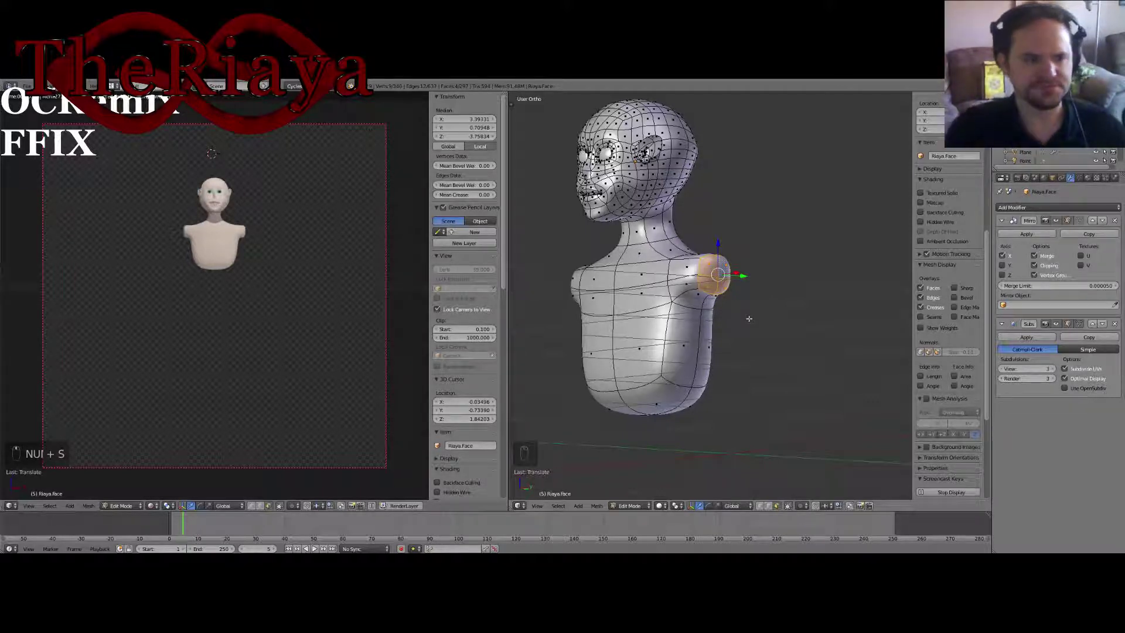
{"action": "middle_click_drag", "start_coordinate": [749, 318], "coordinate": [638, 330]}
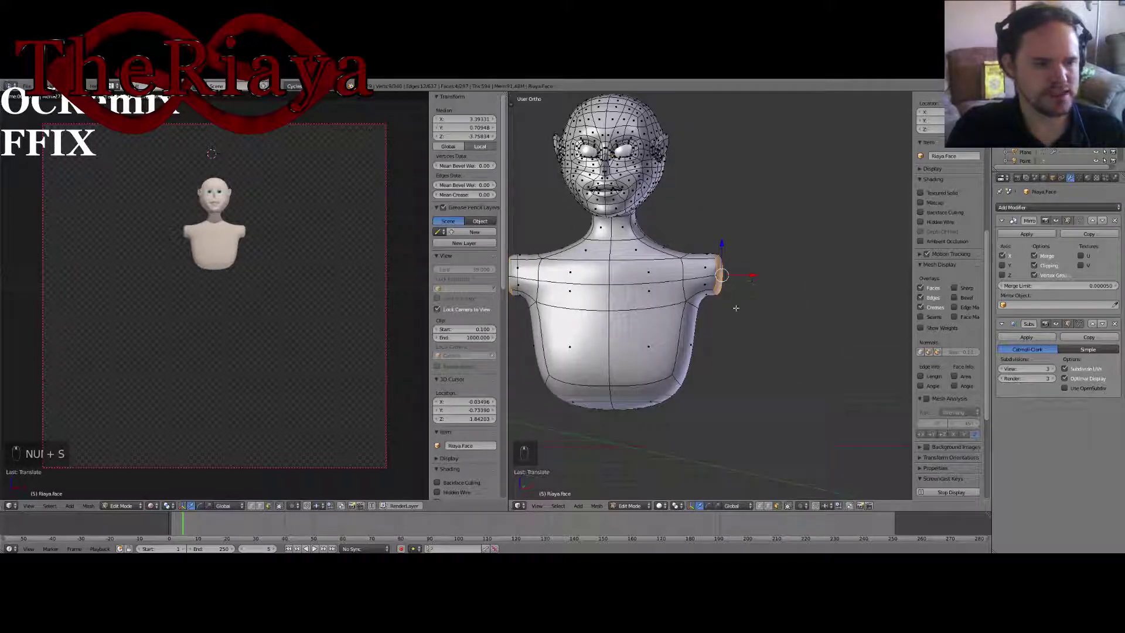
{"action": "mouse_move", "coordinate": [829, 299]}
{"action": "middle_mouse_down"}
{"action": "mouse_move", "coordinate": [808, 306]}
{"action": "mouse_move", "coordinate": [831, 306]}
{"action": "middle_mouse_up"}
{"action": "key", "text": "KP_1"}
{"action": "scroll", "coordinate": [711, 329], "scroll_direction": "down", "scroll_amount": 2}
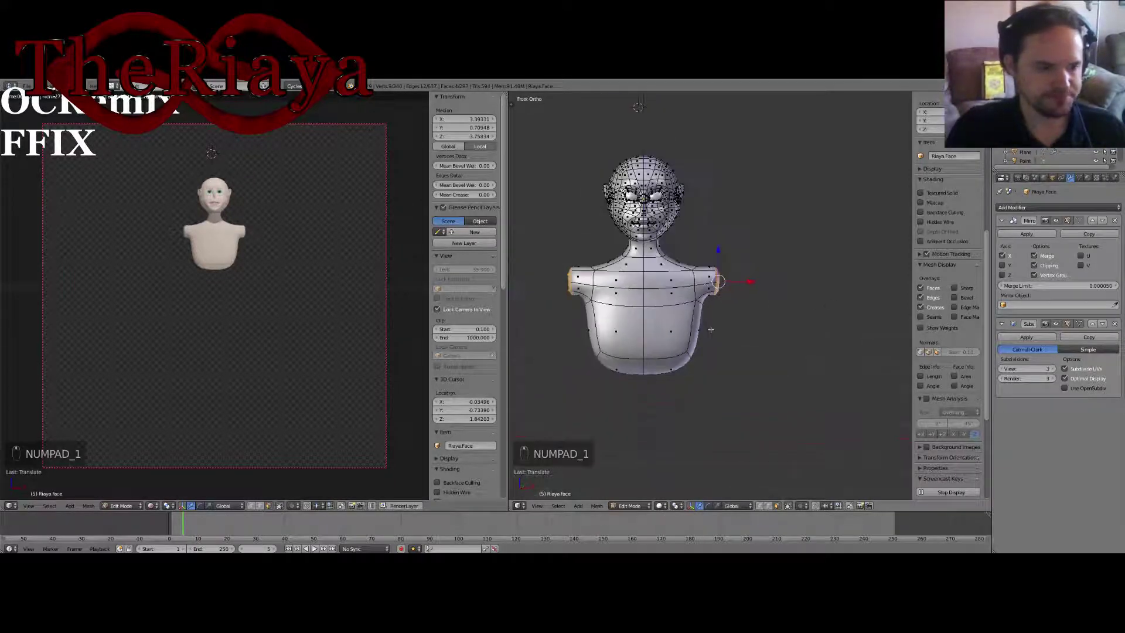
{"action": "middle_click_drag", "start_coordinate": [709, 367], "coordinate": [713, 361], "text": "shift"}
{"action": "middle_click_drag", "start_coordinate": [772, 335], "coordinate": [747, 343], "text": "shift"}
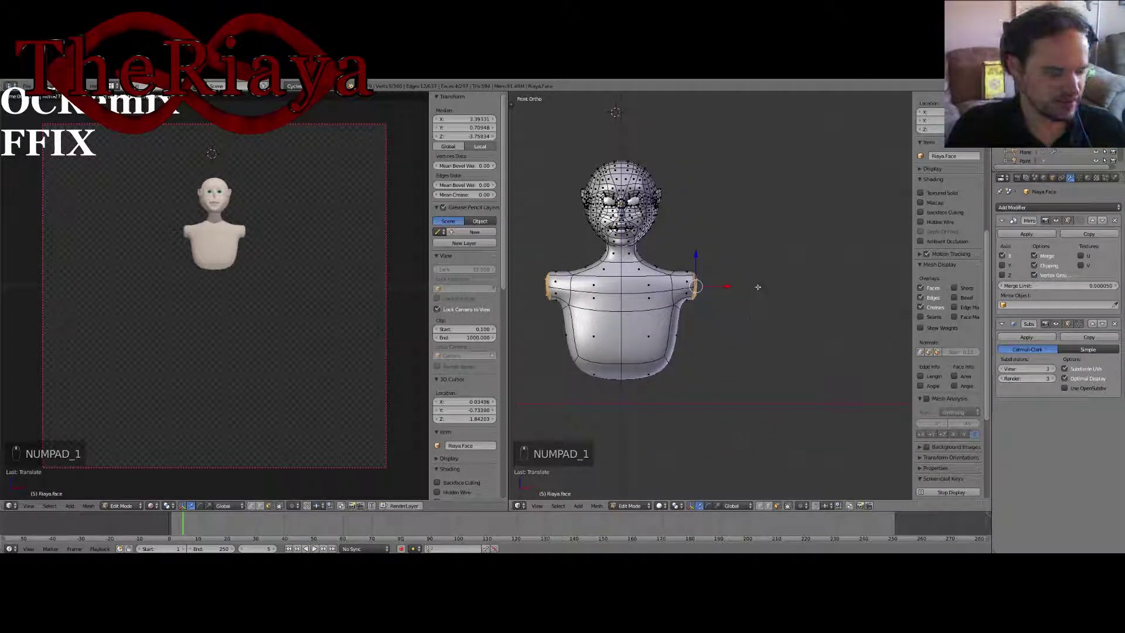
{"action": "key", "text": "e"}
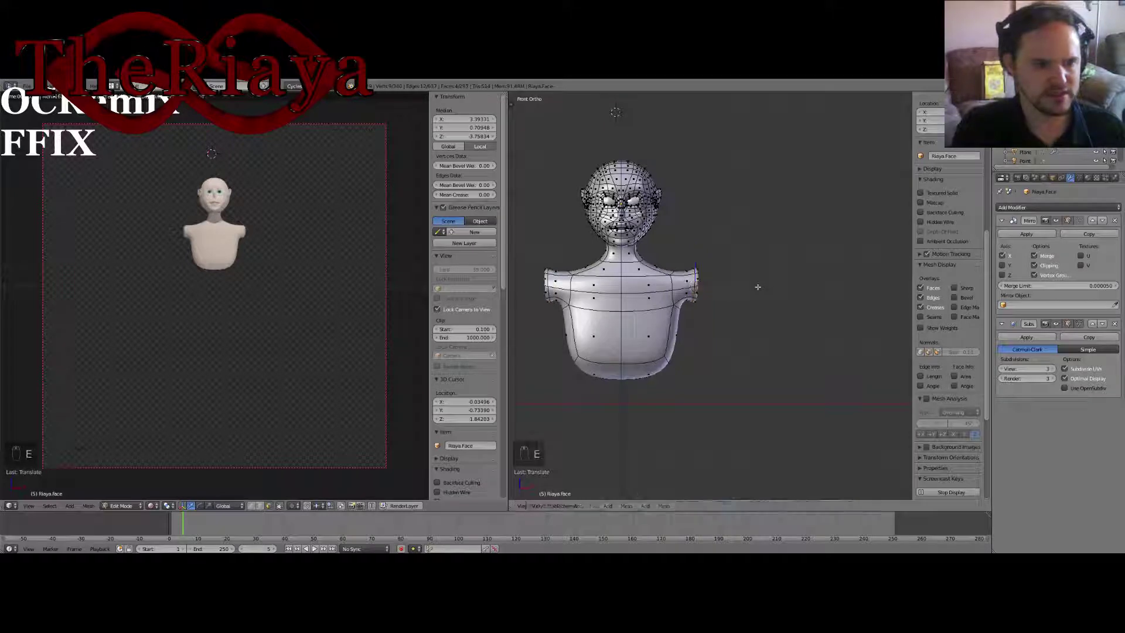
{"action": "right_click", "coordinate": [758, 287]}
{"action": "left_click_drag", "start_coordinate": [735, 288], "coordinate": [794, 296]}
{"action": "left_click", "coordinate": [794, 295]}
Step: Scale the upper arm's end faces down to taper the arm
{"action": "key", "text": "s"}
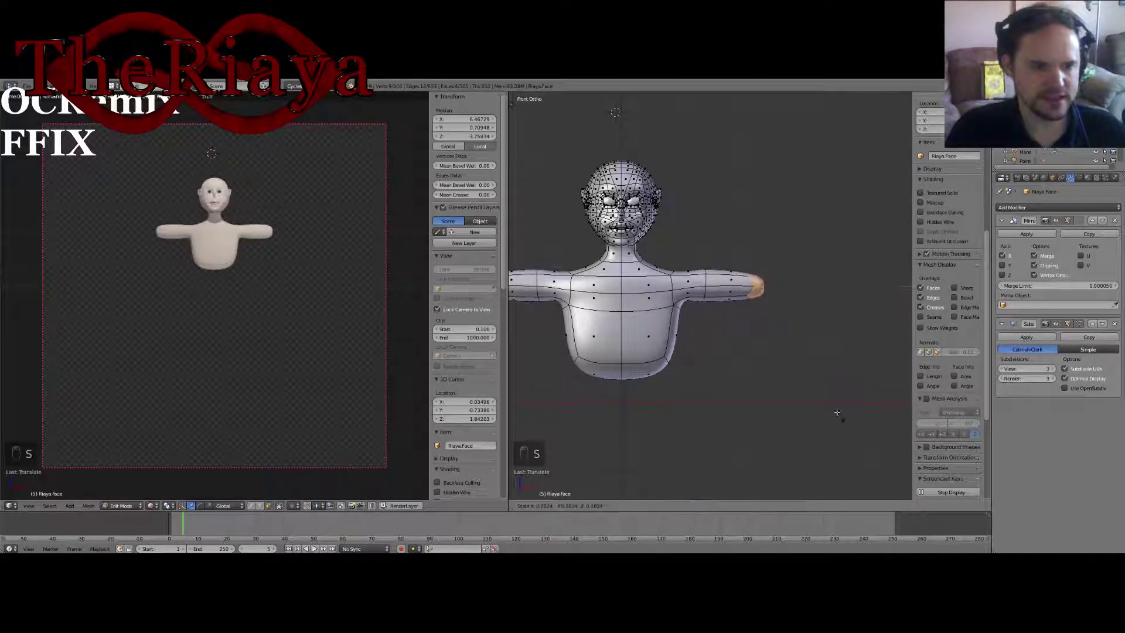
{"action": "left_click", "coordinate": [811, 377]}
{"action": "mouse_move", "coordinate": [811, 376]}
{"action": "middle_mouse_down"}
{"action": "mouse_move", "coordinate": [744, 394]}
{"action": "mouse_move", "coordinate": [741, 409]}
{"action": "mouse_move", "coordinate": [819, 389]}
{"action": "mouse_move", "coordinate": [807, 391]}
{"action": "middle_mouse_up"}
Step: Add a centered edge loop around the shoulder stub between the torso and upper arm and scale the loop slightly
{"action": "key", "text": "ctrl+r"}
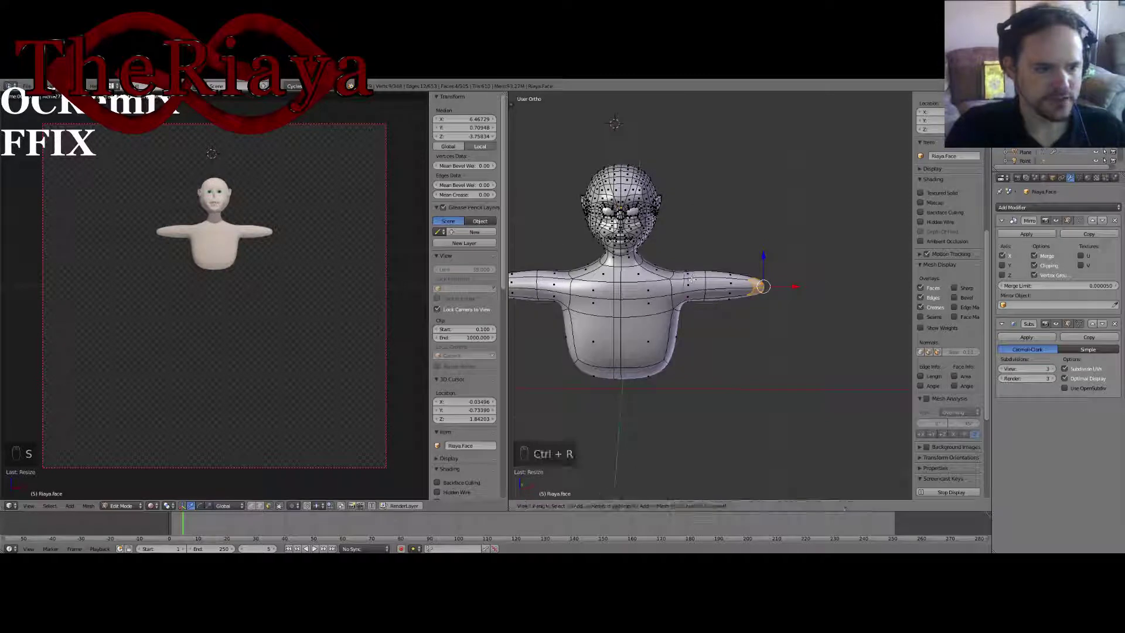
{"action": "key", "text": "Escape"}
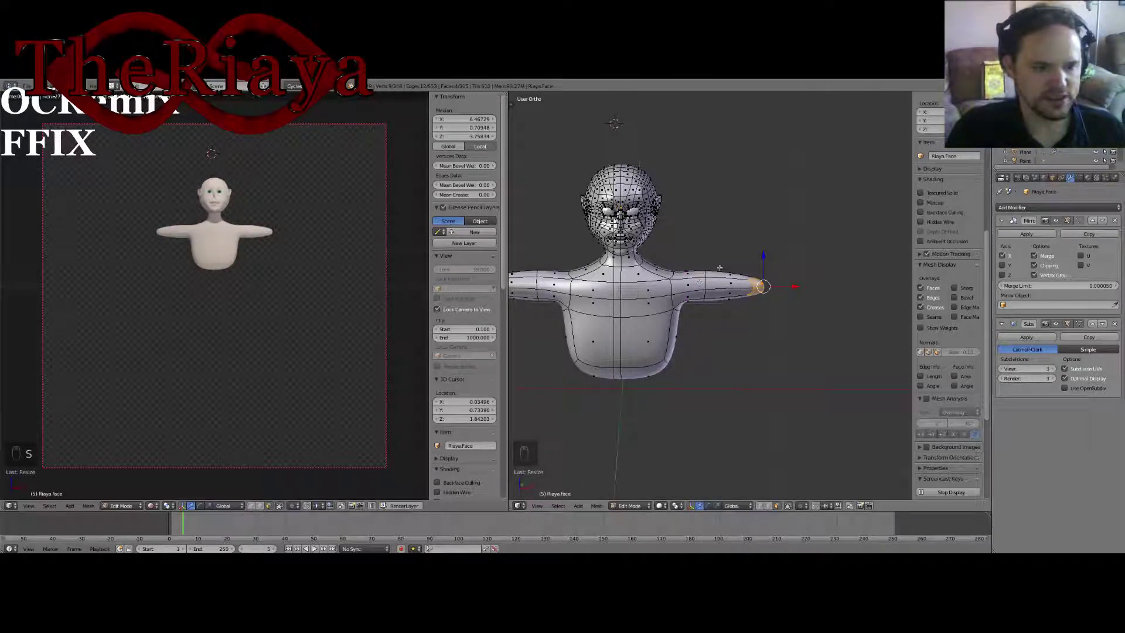
{"action": "key", "text": "ctrl+r"}
{"action": "left_click", "coordinate": [692, 279]}
{"action": "right_click", "coordinate": [693, 279]}
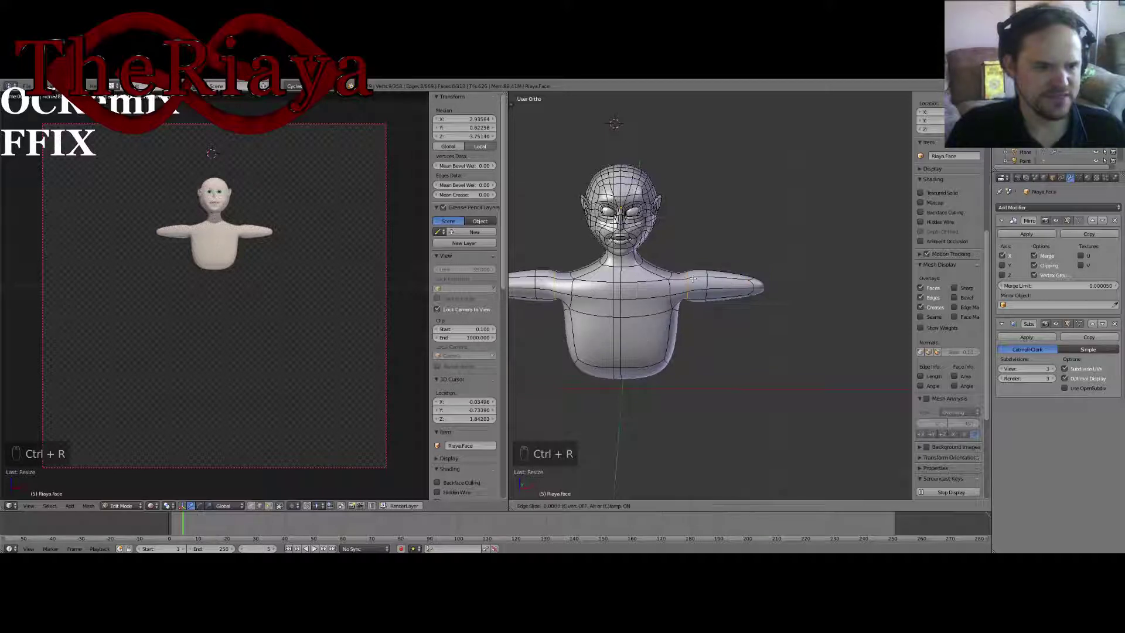
{"action": "key", "text": "s"}
{"action": "left_click", "coordinate": [769, 343]}
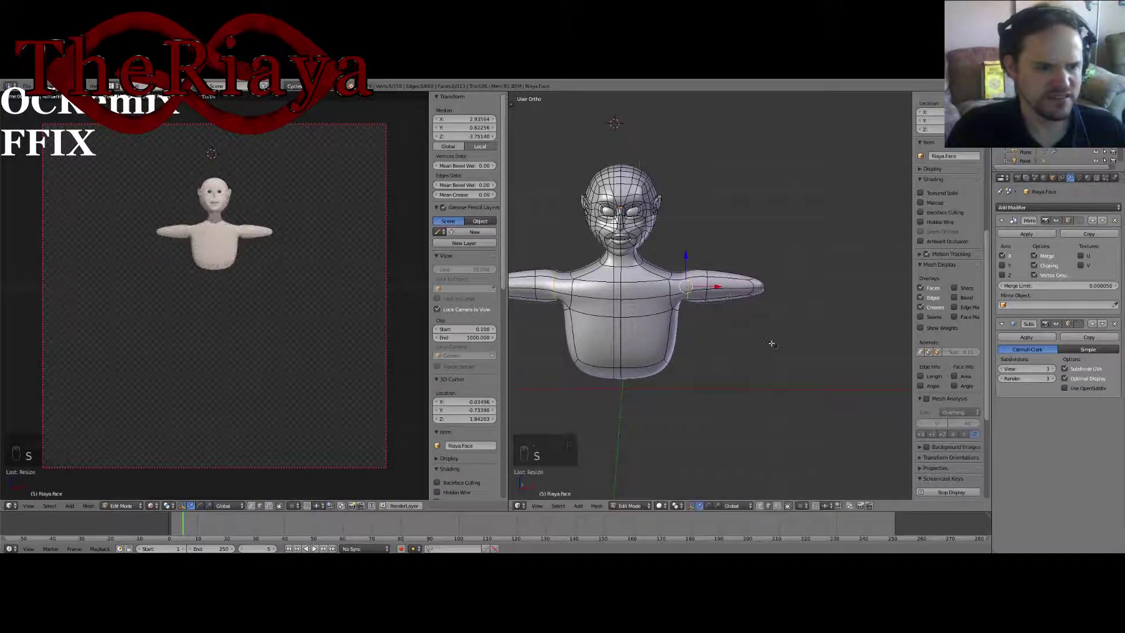
Step: Select the edge loop where the upper arm begins and scale it down slightly
{"action": "right_click", "coordinate": [710, 271], "text": "alt"}
{"action": "key", "text": "s"}
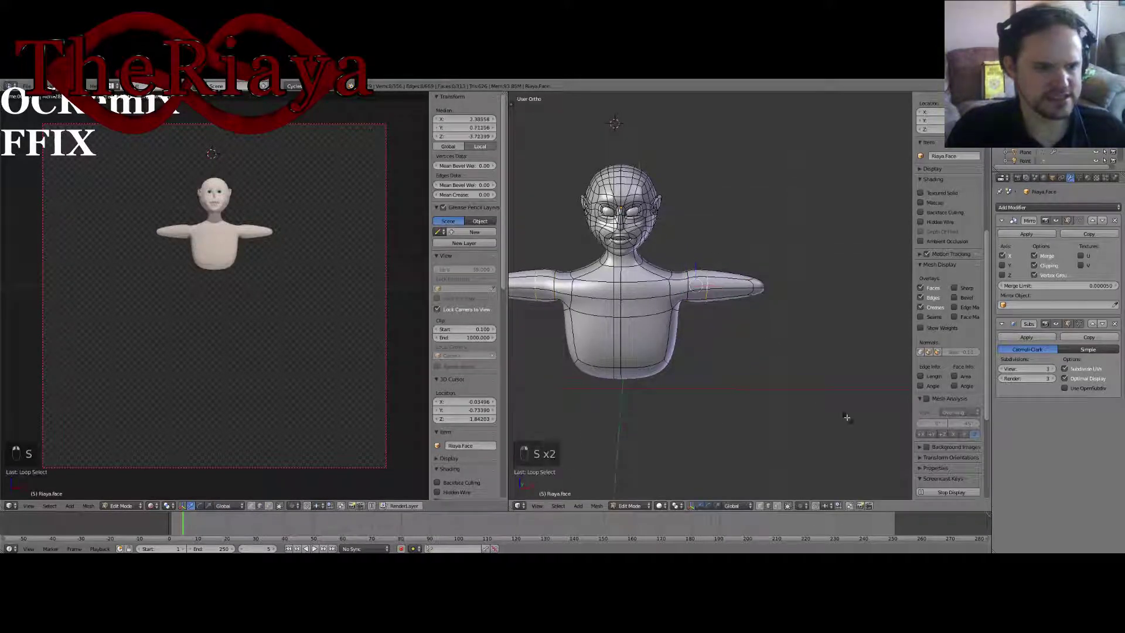
{"action": "left_click", "coordinate": [805, 392]}
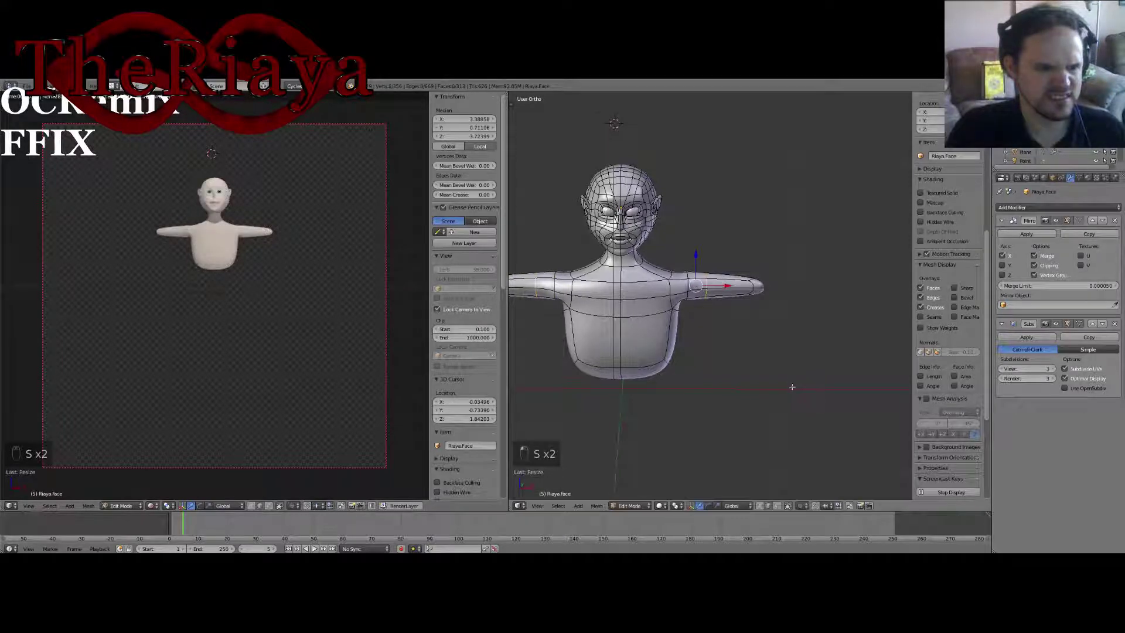
Step: In face selection mode, select the arm's end faces, extrude them to a median X of about 6.78 and scale them up slightly
{"action": "middle_click_drag", "start_coordinate": [794, 384], "coordinate": [707, 381]}
{"action": "left_click", "coordinate": [777, 506]}
{"action": "scroll", "coordinate": [728, 407], "scroll_direction": "up", "scroll_amount": 3}
{"action": "right_click", "coordinate": [715, 284]}
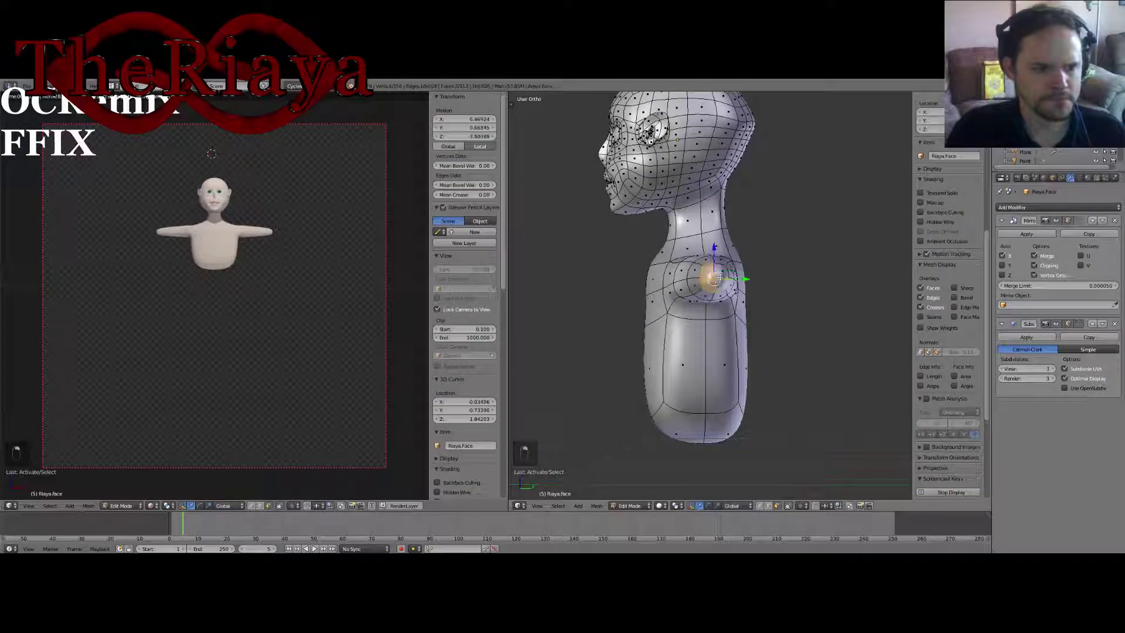
{"action": "key", "text": "KP_1"}
{"action": "scroll", "coordinate": [752, 332], "scroll_direction": "down", "scroll_amount": 2}
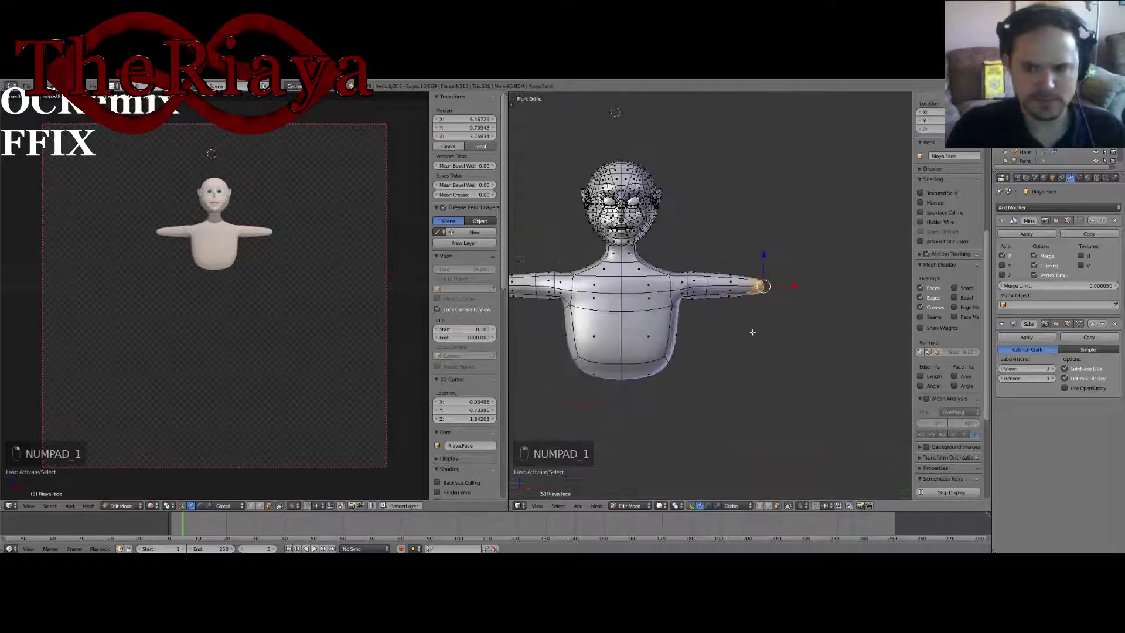
{"action": "key", "text": "e"}
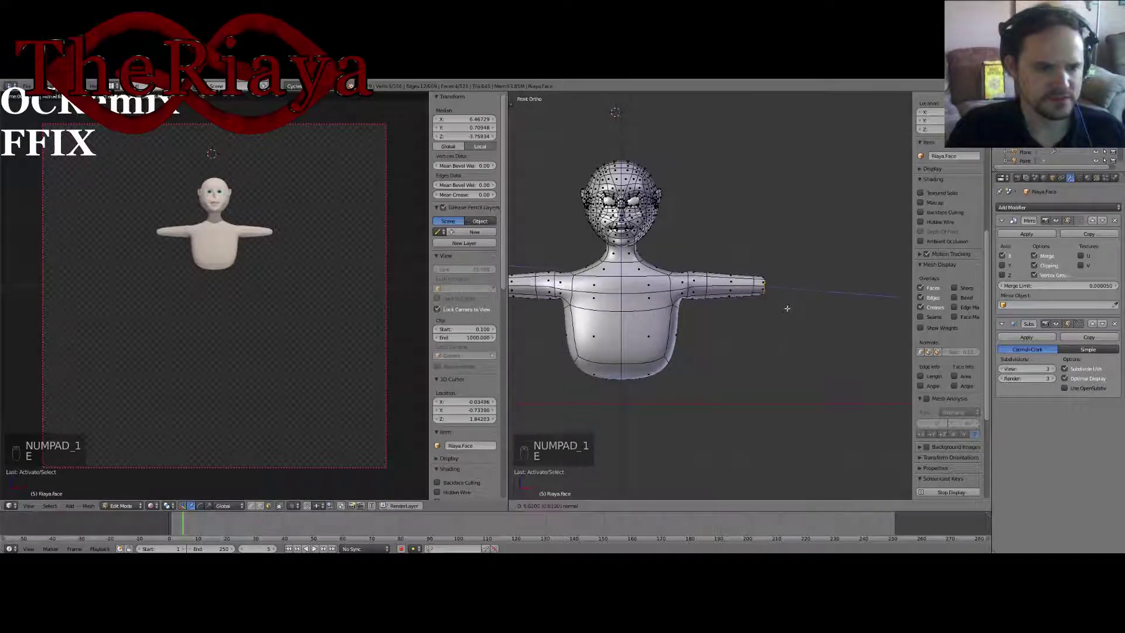
{"action": "left_click", "coordinate": [794, 309]}
{"action": "key", "text": "s"}
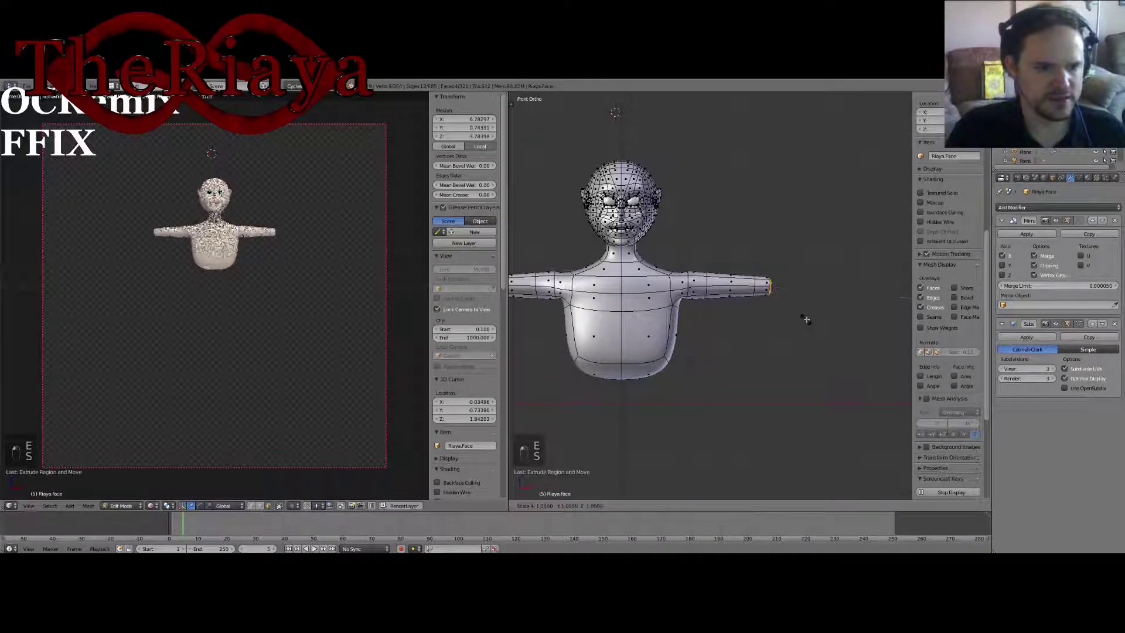
{"action": "left_click", "coordinate": [826, 323]}
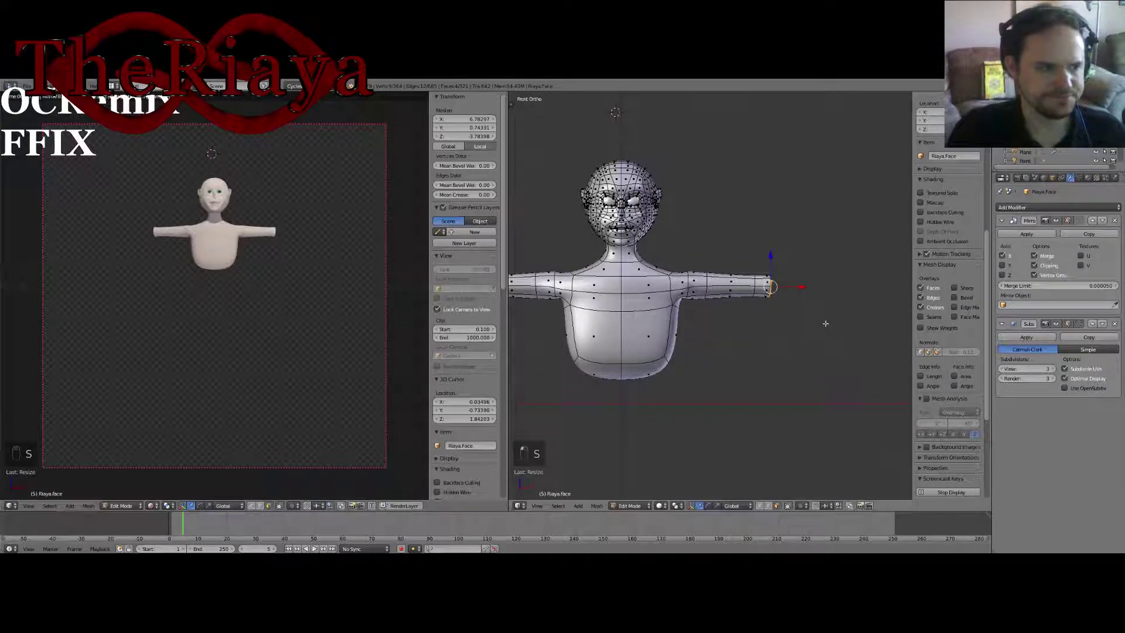
Step: Extrude the arm's end faces along X to a median X of about 10.45 and scale them to about 0.46 for a tapered forearm
{"action": "mouse_move", "coordinate": [803, 301]}
{"action": "middle_mouse_down"}
{"action": "mouse_move", "coordinate": [737, 300]}
{"action": "mouse_move", "coordinate": [731, 315]}
{"action": "mouse_move", "coordinate": [797, 308]}
{"action": "middle_mouse_up"}
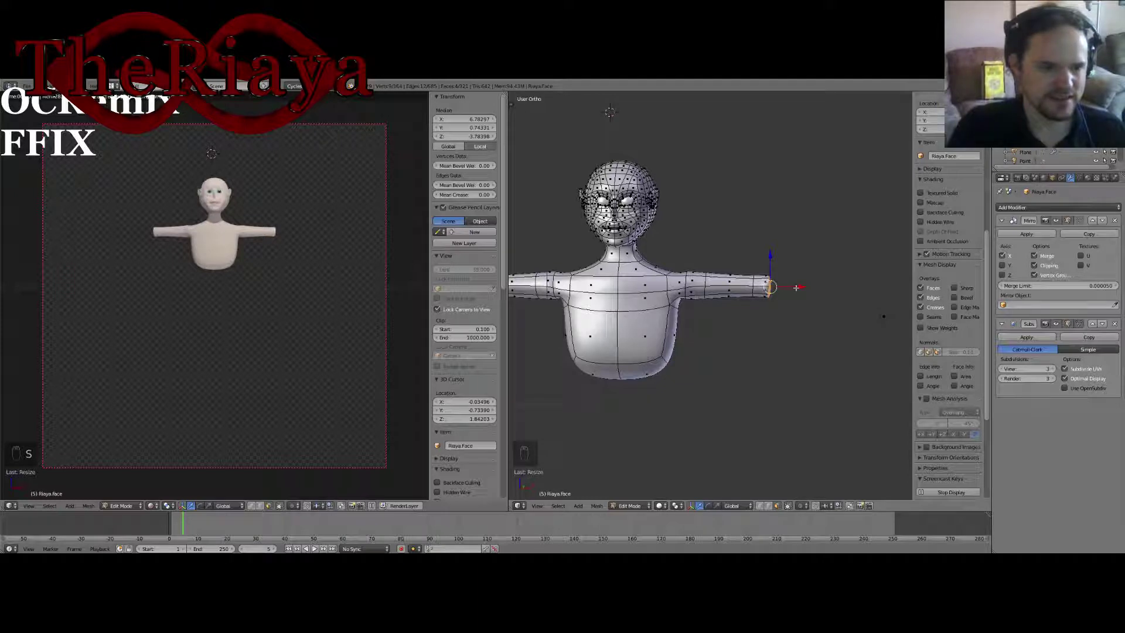
{"action": "key", "text": "e"}
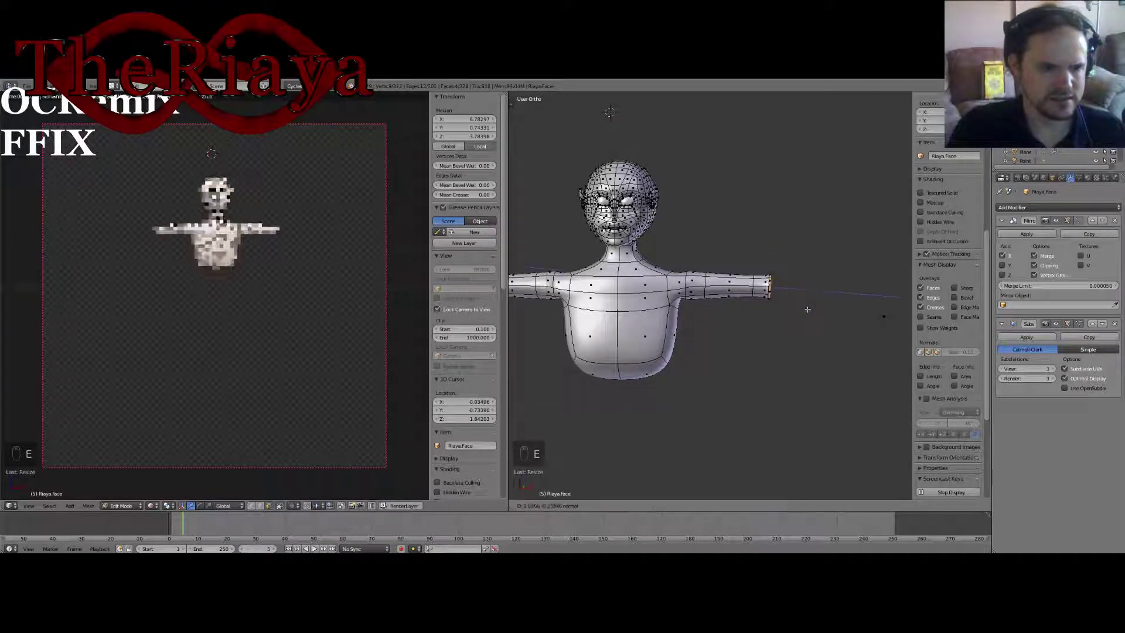
{"action": "right_click", "coordinate": [857, 310]}
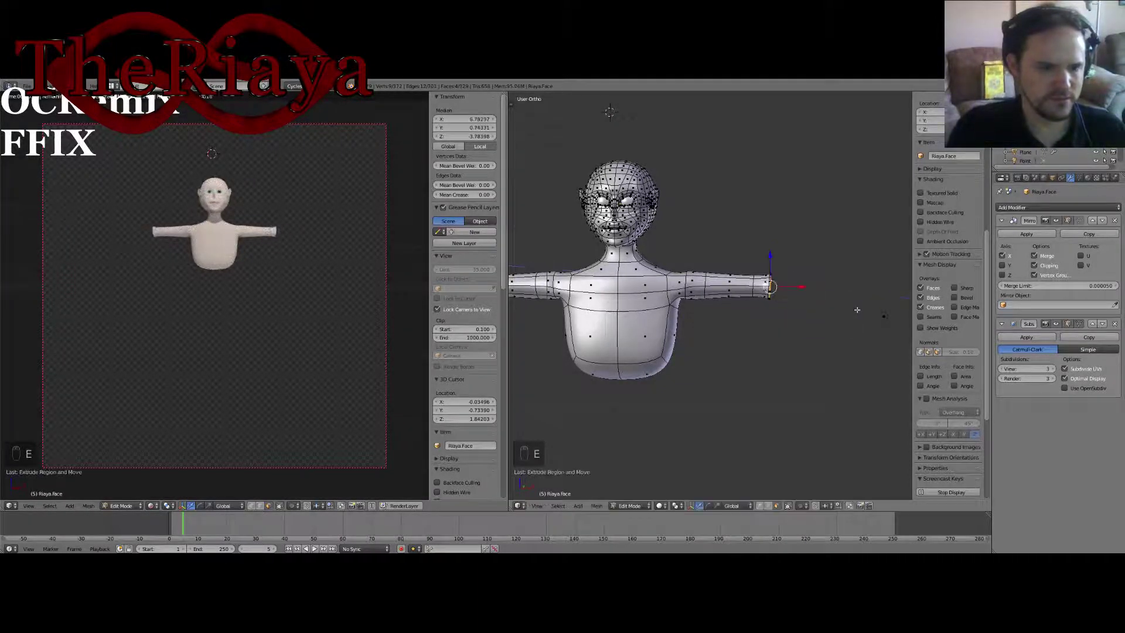
{"action": "key", "text": "e"}
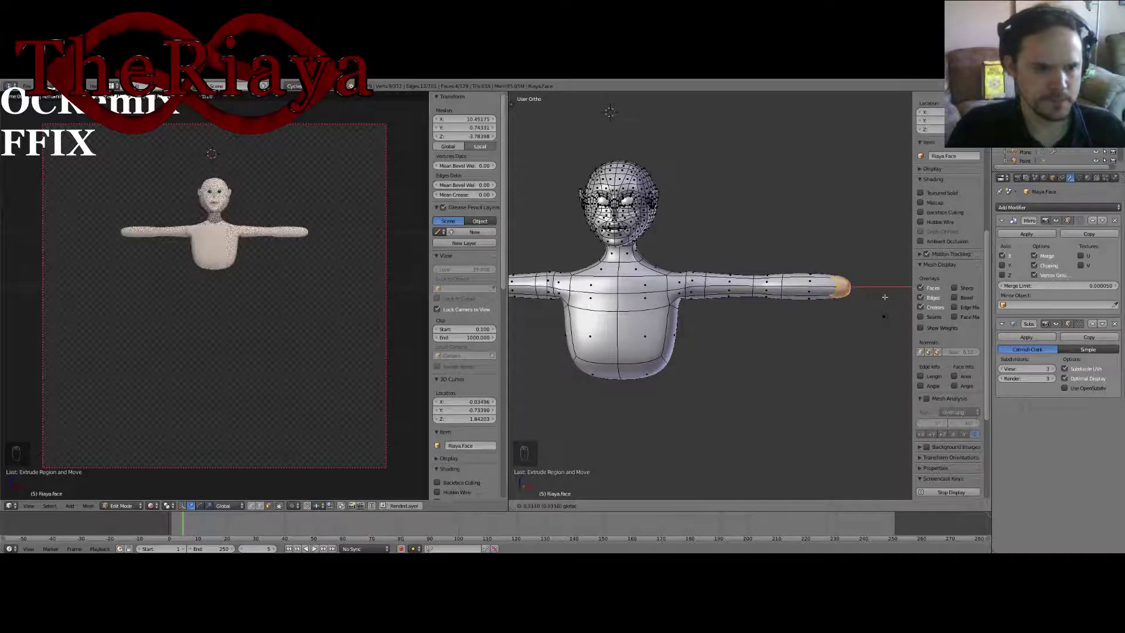
{"action": "left_click", "coordinate": [883, 296]}
{"action": "key", "text": "s"}
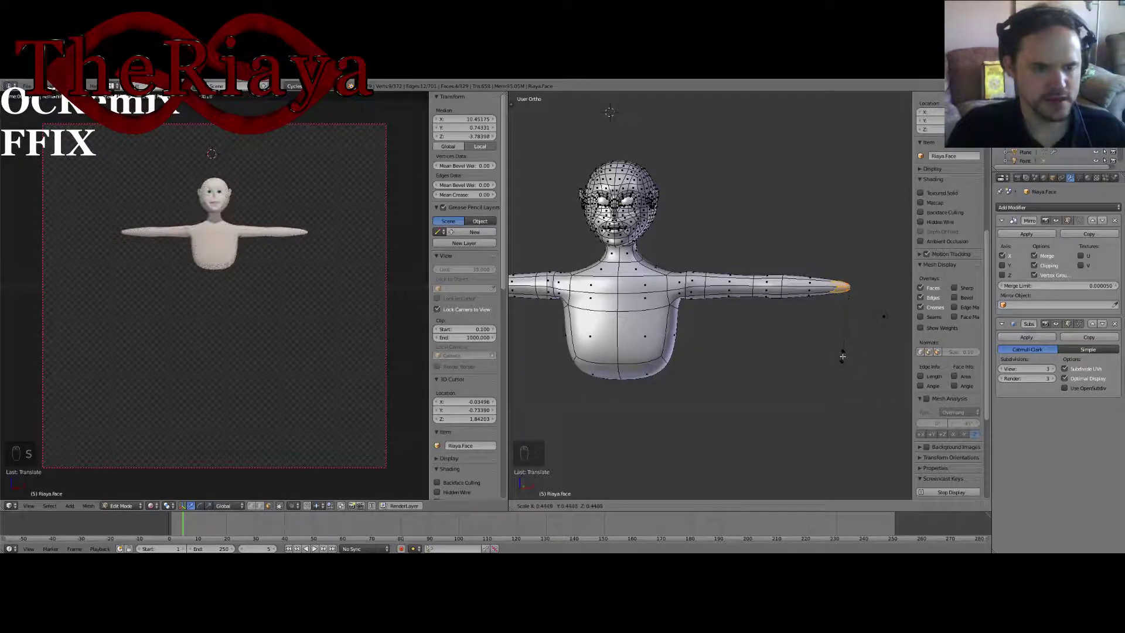
{"action": "left_click", "coordinate": [842, 356]}
Step: Add an edge loop through the middle of the short elbow segment and scale it up to about 1.05
{"action": "key", "text": "ctrl+r"}
{"action": "left_click", "coordinate": [767, 283]}
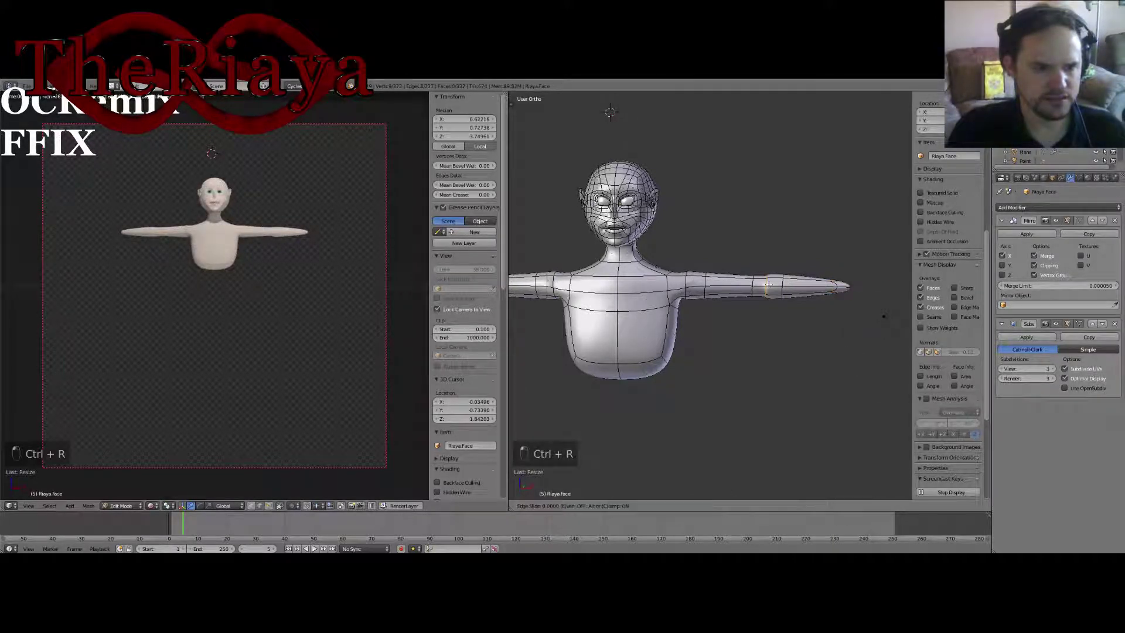
{"action": "left_click", "coordinate": [766, 283]}
{"action": "key", "text": "s"}
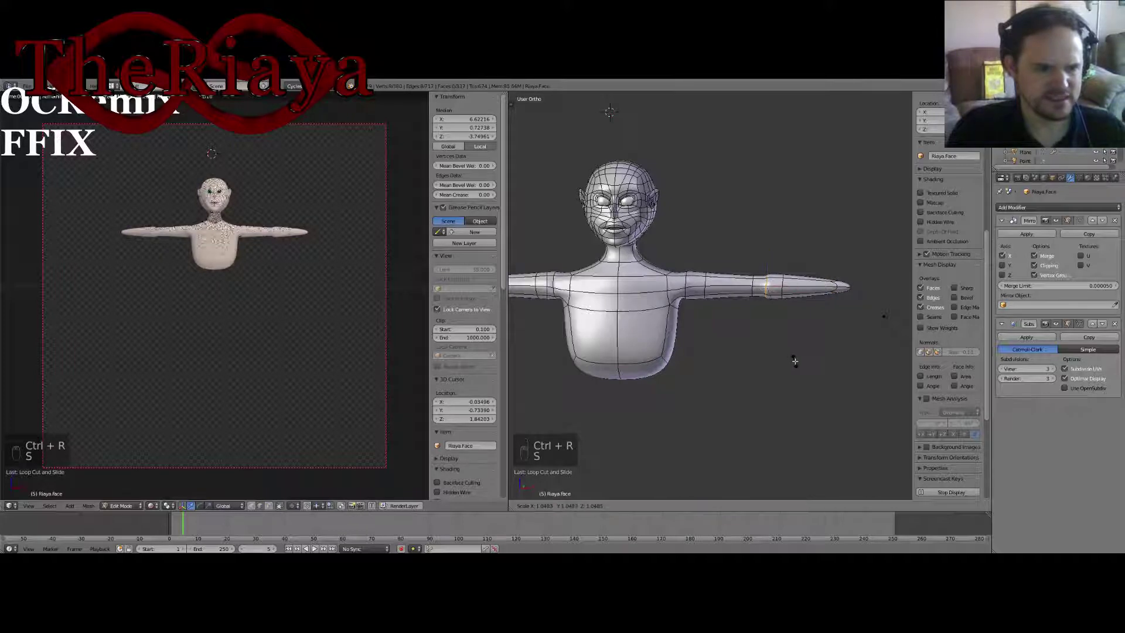
{"action": "left_click", "coordinate": [795, 361]}
Step: Select the edge loop on the forearm side of the elbow and scale it down
{"action": "left_click", "coordinate": [783, 286], "text": "alt"}
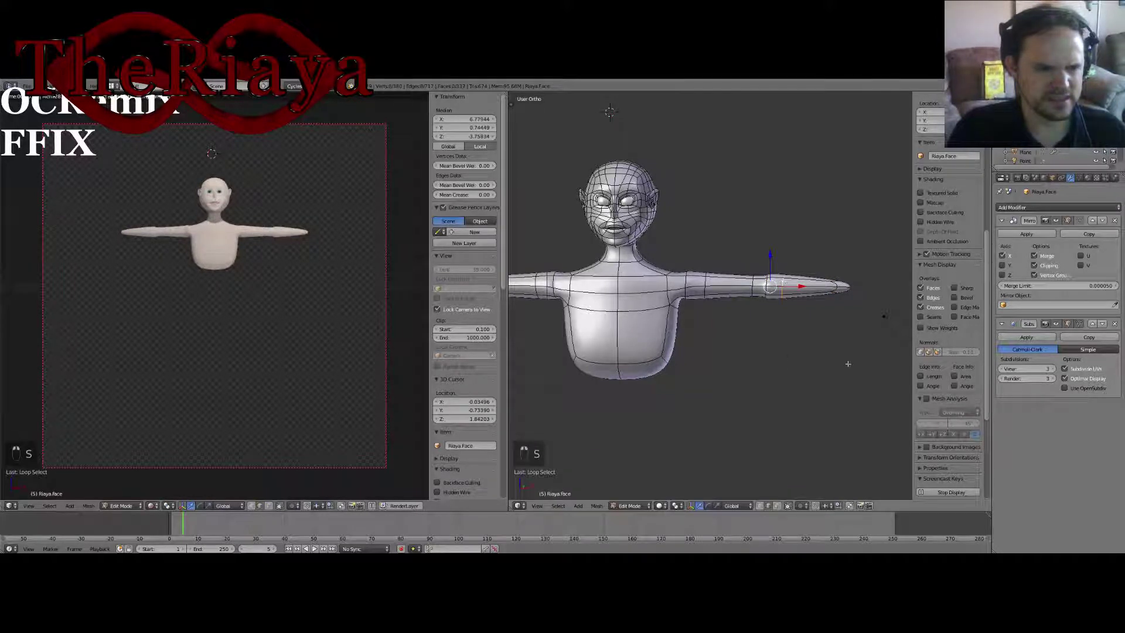
{"action": "key", "text": "s"}
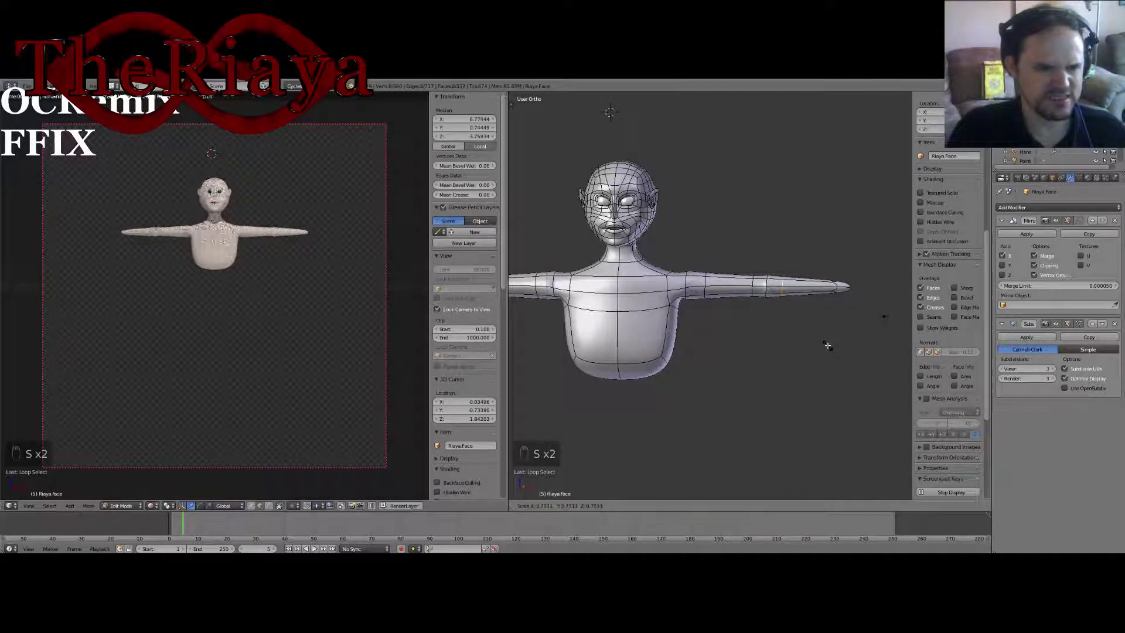
{"action": "left_click", "coordinate": [827, 347]}
Step: Select the edge loop on the upper-arm side of the elbow and move it toward the shoulder to a median X of about 5.99
{"action": "scroll", "coordinate": [821, 359], "scroll_direction": "up", "scroll_amount": 4}
{"action": "middle_click_drag", "start_coordinate": [819, 359], "coordinate": [815, 257]}
{"action": "scroll", "coordinate": [779, 393], "scroll_direction": "up", "scroll_amount": 5}
{"action": "left_click", "coordinate": [849, 315], "text": "alt"}
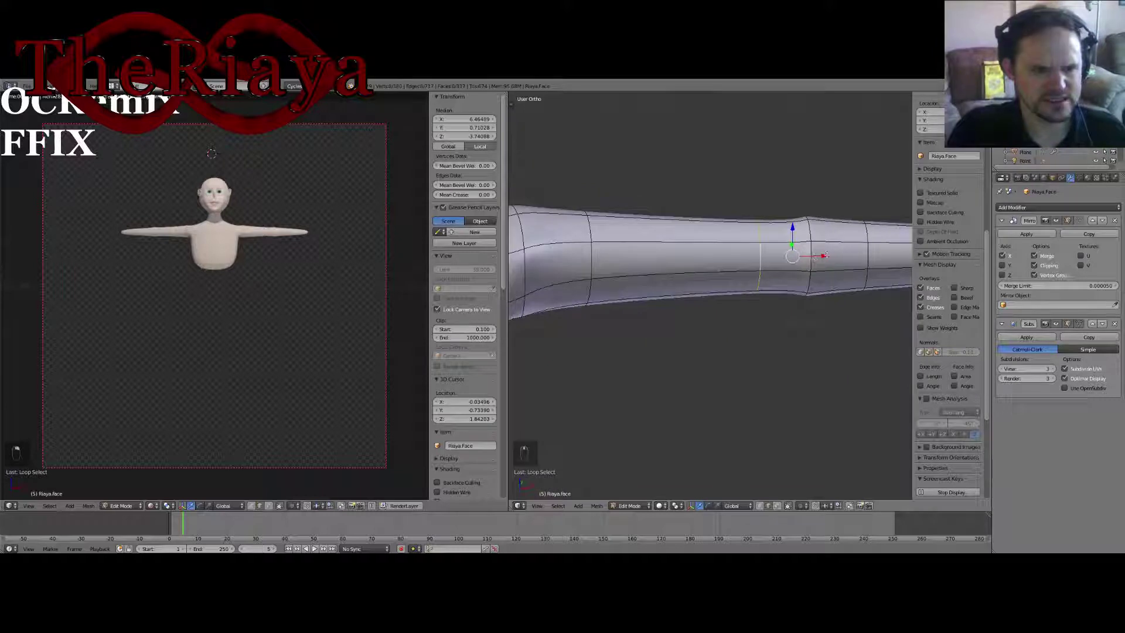
{"action": "left_click_drag", "start_coordinate": [816, 258], "coordinate": [789, 256]}
Step: Select the edge loop at the shoulder and nudge it slightly along X
{"action": "middle_click_drag", "start_coordinate": [789, 256], "coordinate": [740, 323]}
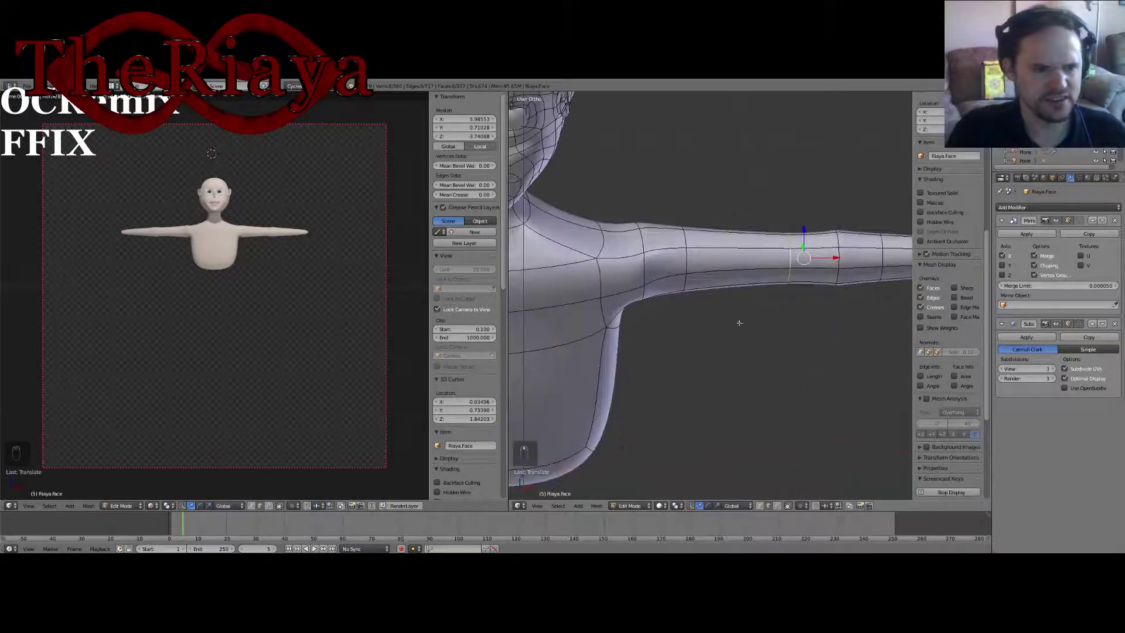
{"action": "right_click", "coordinate": [646, 239], "text": "alt"}
{"action": "left_click_drag", "start_coordinate": [667, 263], "coordinate": [666, 263]}
{"action": "middle_click_drag", "start_coordinate": [667, 263], "coordinate": [787, 469]}
Step: Select the single vertex under the armpit and move it slightly along Z
{"action": "key", "text": "w"}
{"action": "mouse_move", "coordinate": [698, 267]}
{"action": "left_click", "coordinate": [731, 276]}
{"action": "right_click", "coordinate": [689, 301]}
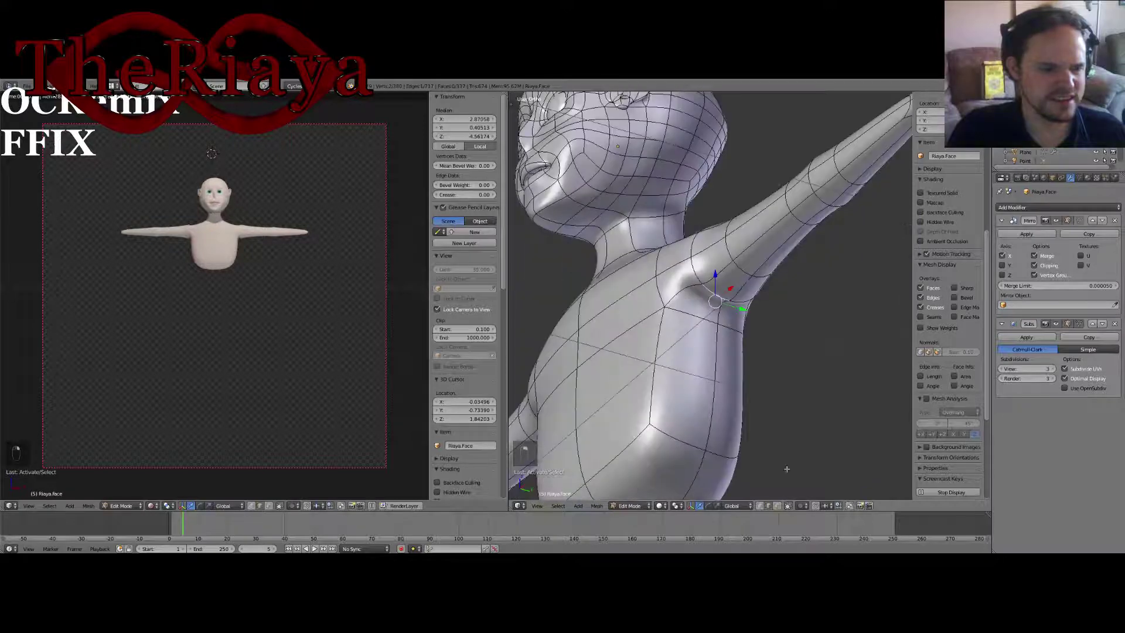
{"action": "right_click", "coordinate": [730, 293]}
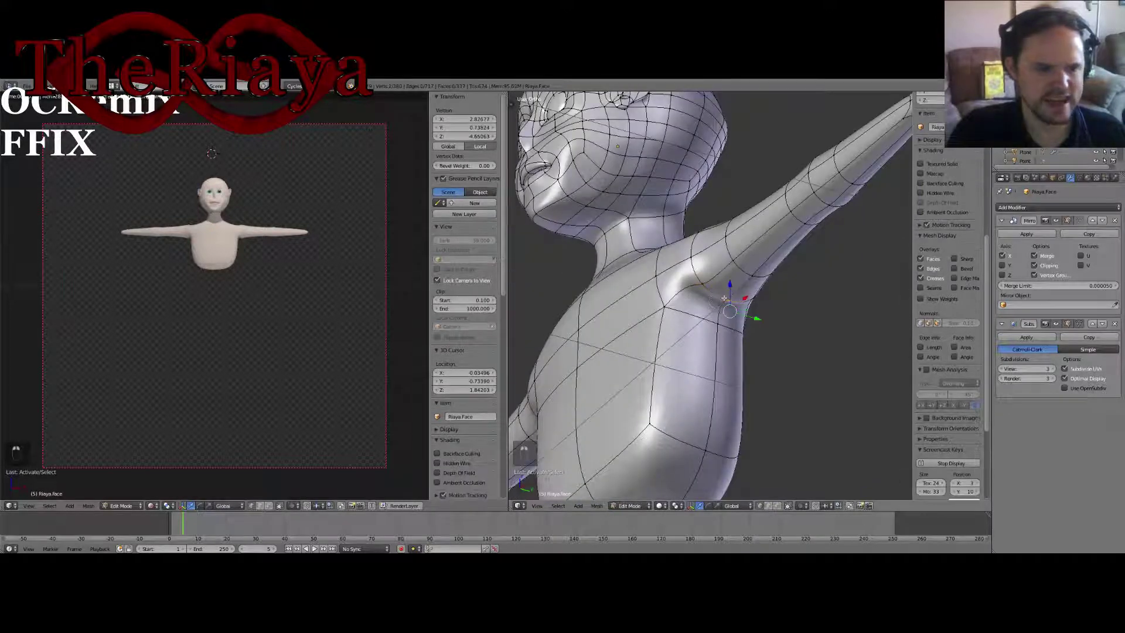
{"action": "middle_click_drag", "start_coordinate": [725, 299], "coordinate": [737, 301]}
{"action": "key", "text": "g"}
{"action": "key", "text": "z"}
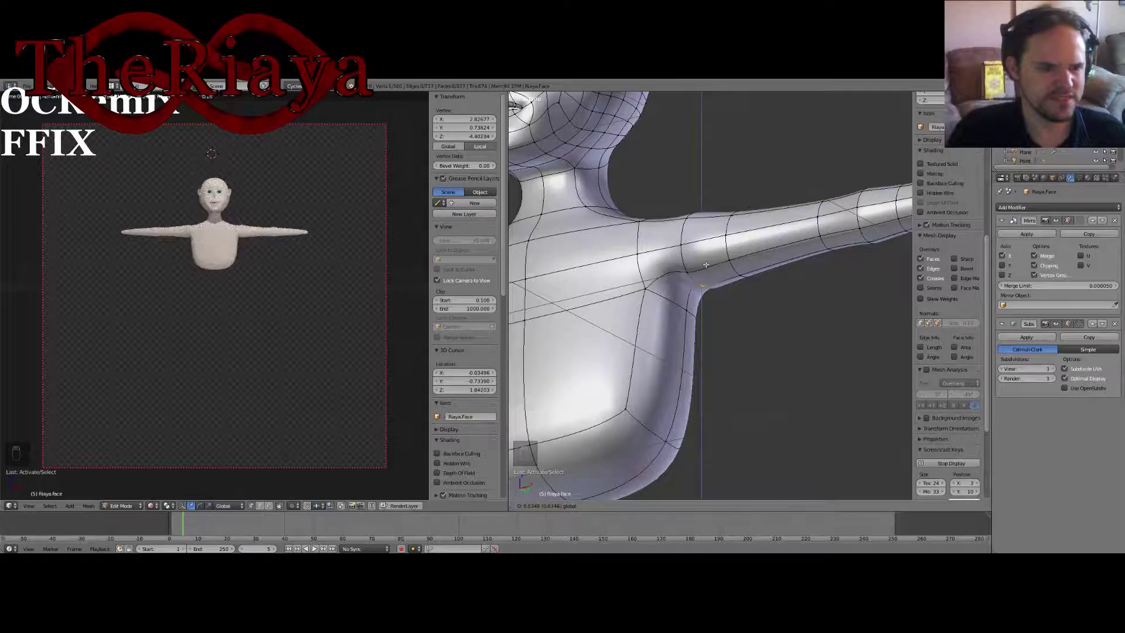
{"action": "left_click", "coordinate": [684, 313]}
Step: Raise the torso side vertex just below the armpit along Z to about -4.77
{"action": "key", "text": "g"}
{"action": "key", "text": "z"}
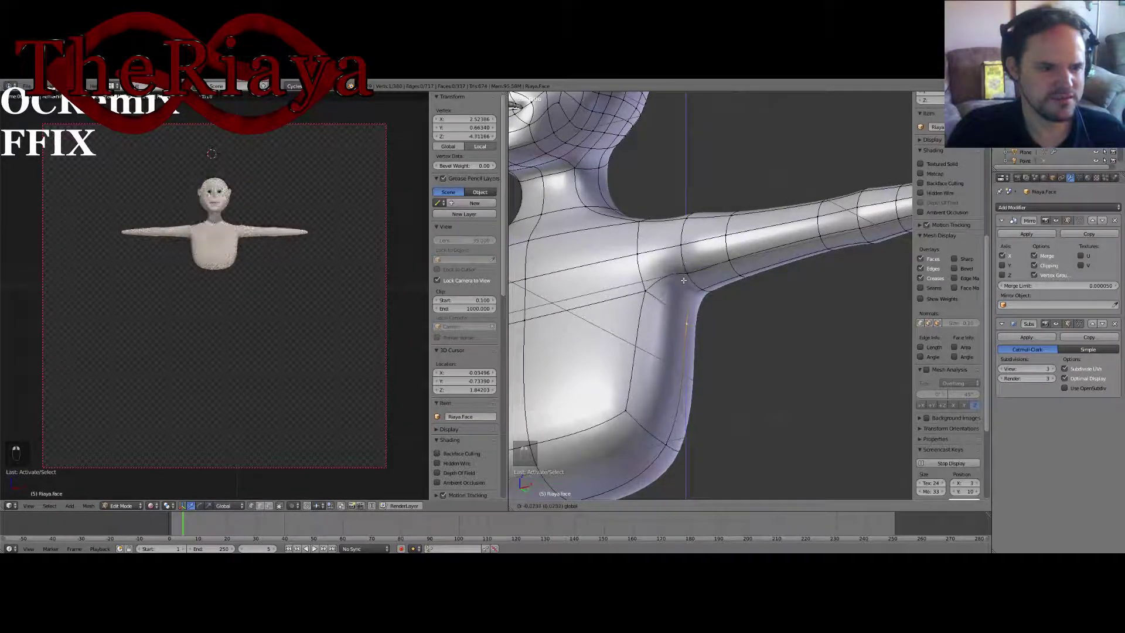
{"action": "left_click", "coordinate": [684, 280]}
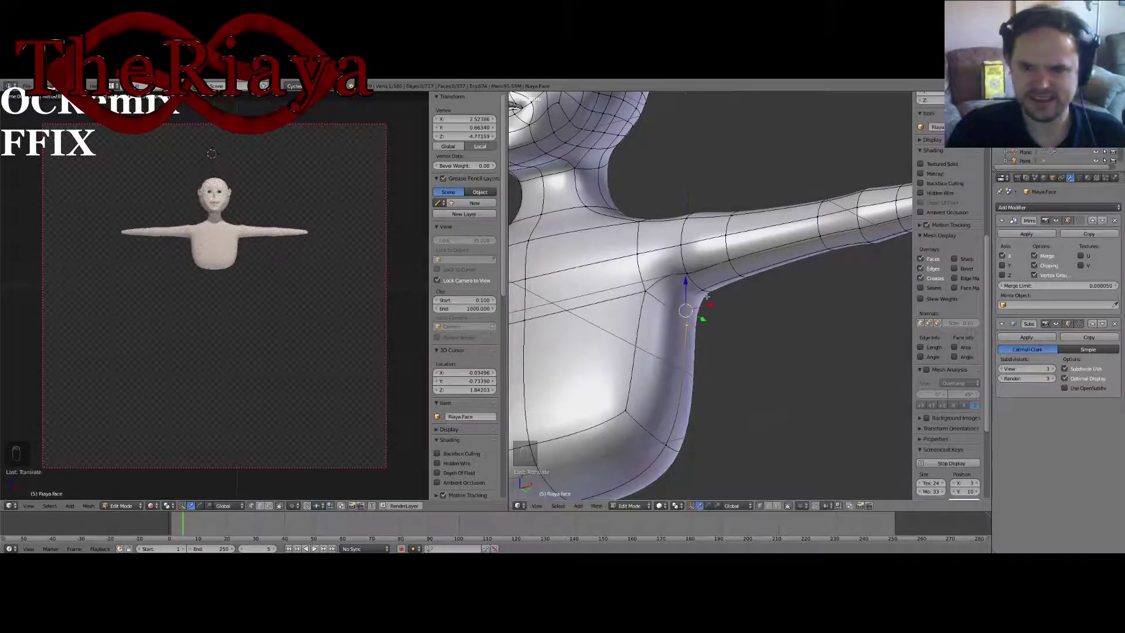
Step: Check the reshaped armpit and torso from around the model and save the file
{"action": "scroll", "coordinate": [730, 339], "scroll_direction": "down", "scroll_amount": 3}
{"action": "scroll", "coordinate": [730, 339], "scroll_direction": "up", "scroll_amount": 1}
{"action": "middle_click_drag", "start_coordinate": [730, 339], "coordinate": [753, 367]}
{"action": "key", "text": "ctrl+s"}
Step: Select the face across the upper back and pull it outward along Y to about 1.92
{"action": "key", "text": "a"}
{"action": "right_click", "coordinate": [640, 254]}
{"action": "right_click", "coordinate": [640, 273], "text": "shift"}
{"action": "right_click", "coordinate": [641, 328], "text": "shift"}
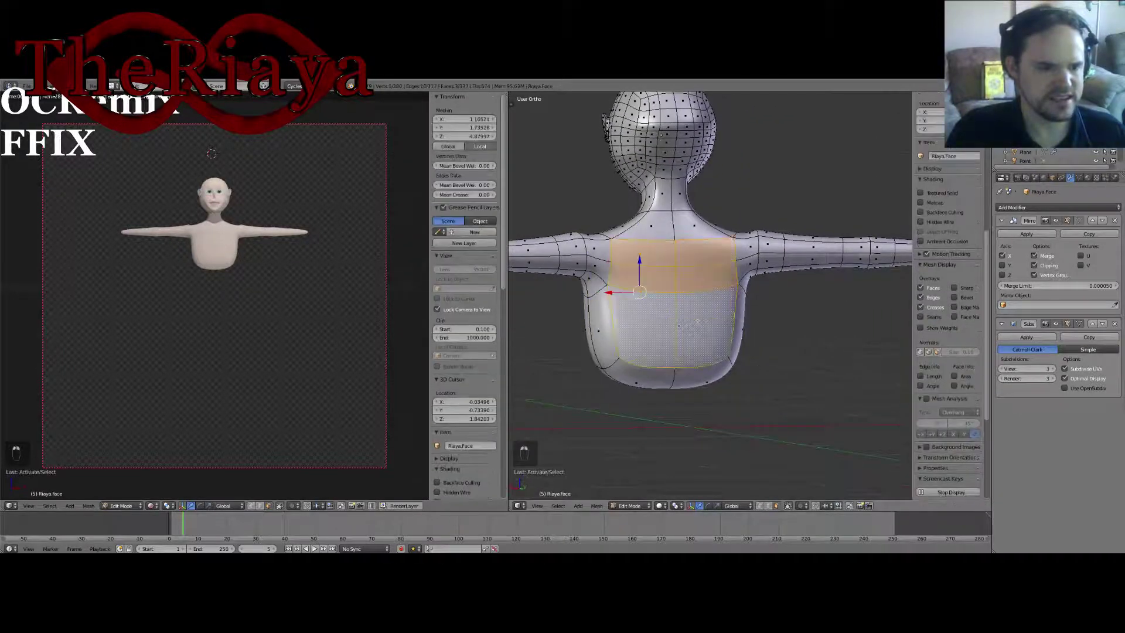
{"action": "middle_click_drag", "start_coordinate": [644, 330], "coordinate": [766, 323]}
{"action": "right_click", "coordinate": [730, 264]}
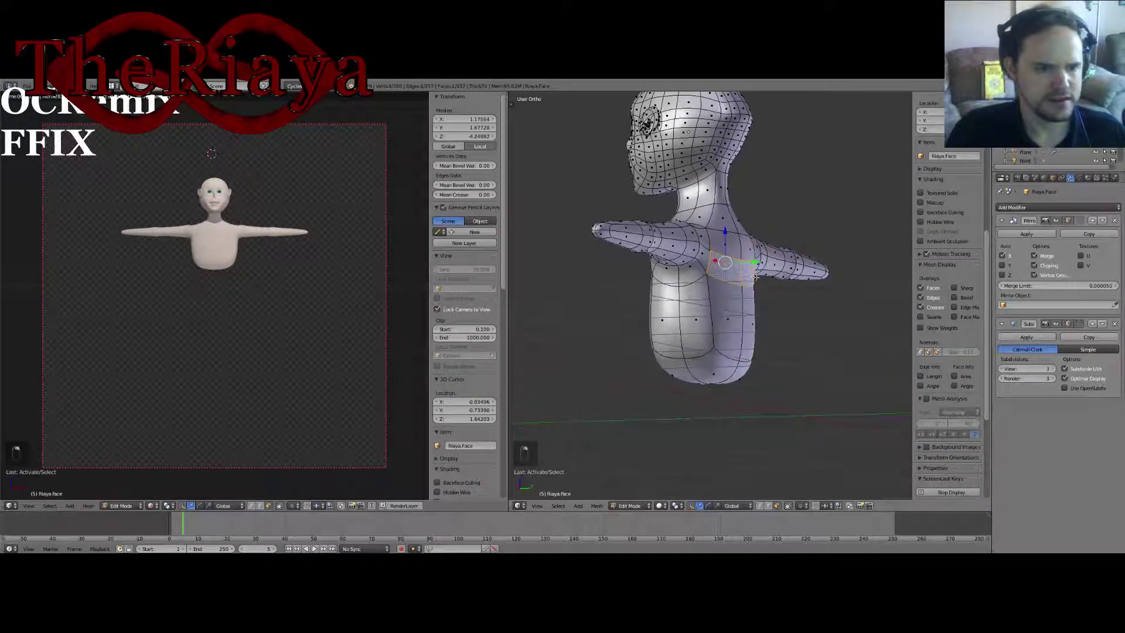
{"action": "left_click_drag", "start_coordinate": [755, 263], "coordinate": [760, 263]}
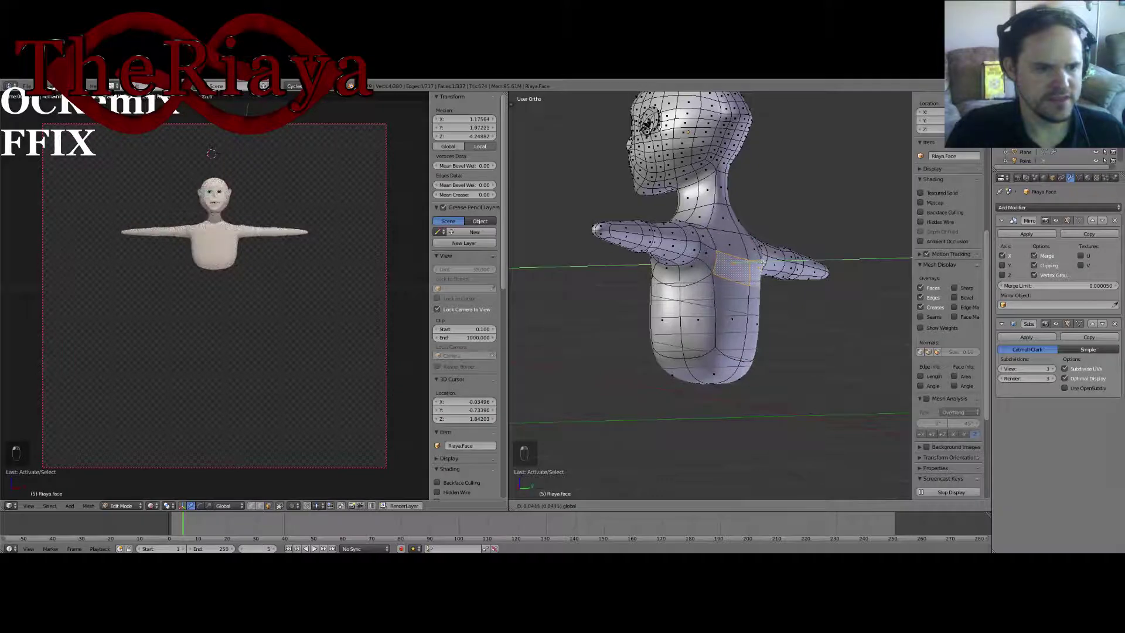
{"action": "left_click", "coordinate": [761, 263]}
Step: Select the torso side face below the armpit and move it inward along X to about 2.13
{"action": "middle_click_drag", "start_coordinate": [761, 263], "coordinate": [743, 329]}
{"action": "right_click", "coordinate": [777, 375], "text": "shift"}
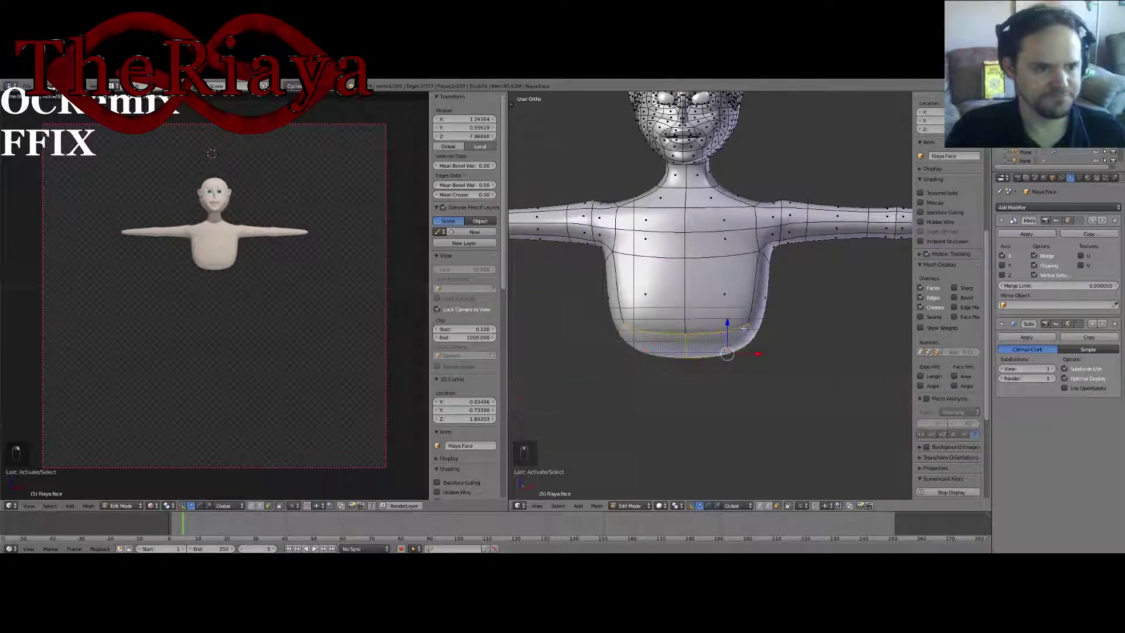
{"action": "middle_click_drag", "start_coordinate": [774, 287], "coordinate": [811, 339]}
{"action": "right_click", "coordinate": [780, 293]}
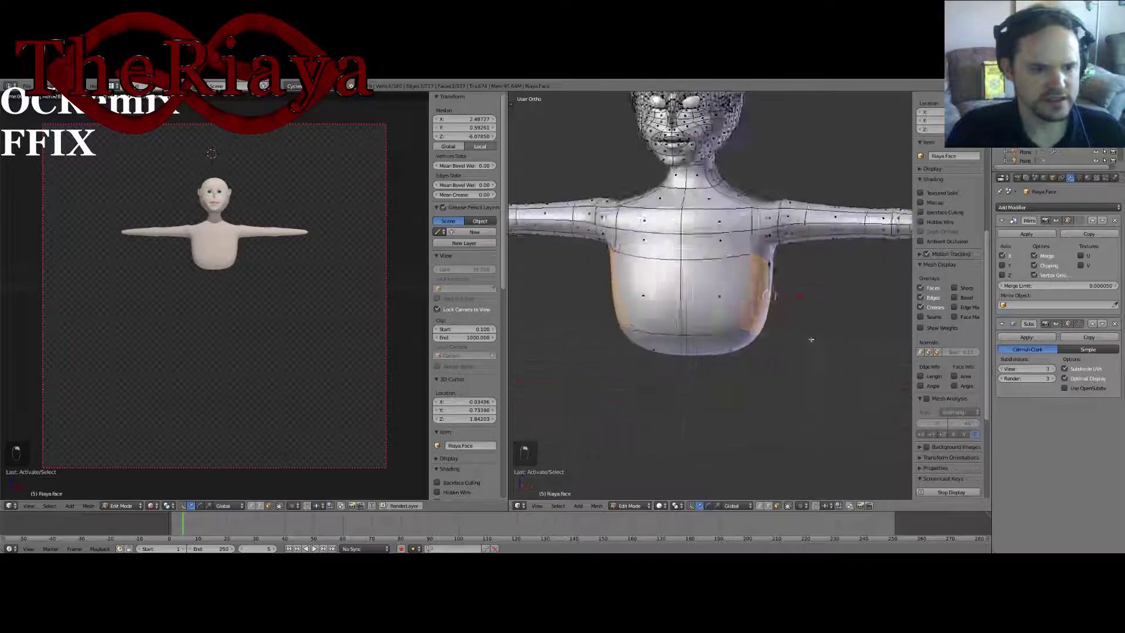
{"action": "key", "text": "KP_1"}
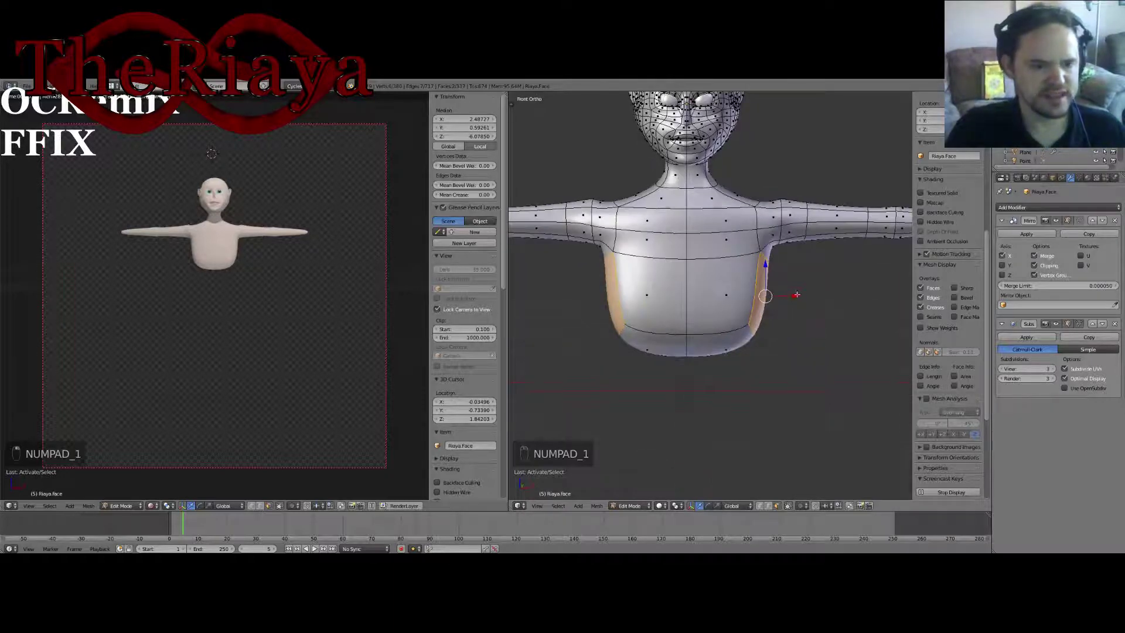
{"action": "left_click_drag", "start_coordinate": [799, 298], "coordinate": [788, 303]}
{"action": "middle_click_drag", "start_coordinate": [788, 303], "coordinate": [784, 312]}
{"action": "key", "text": "ctrl+r"}
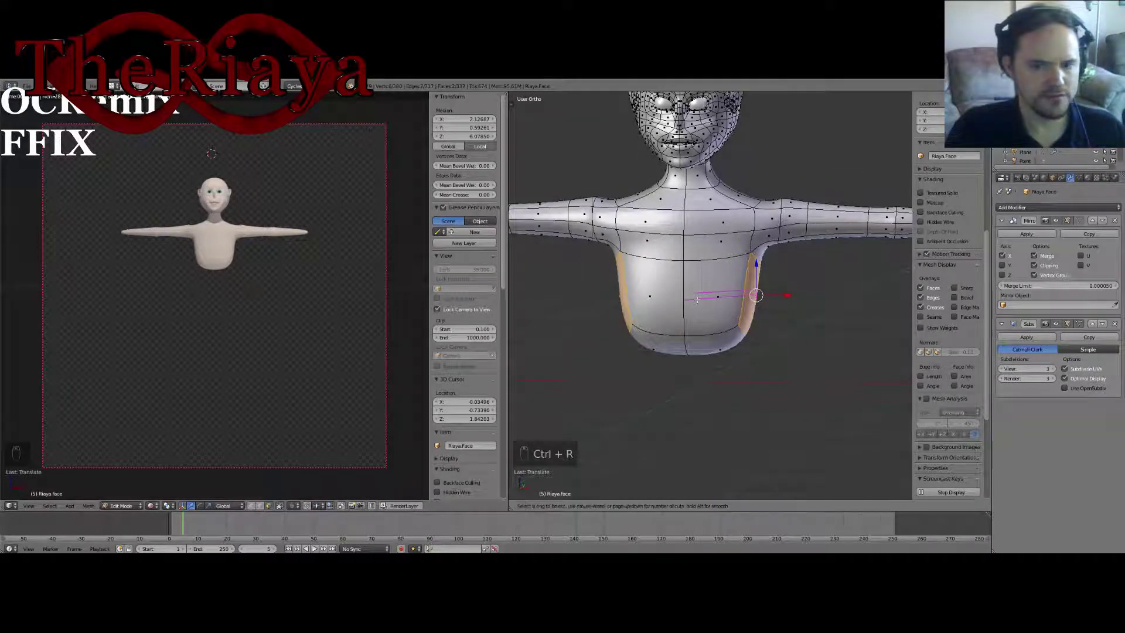
{"action": "right_click", "coordinate": [699, 321]}
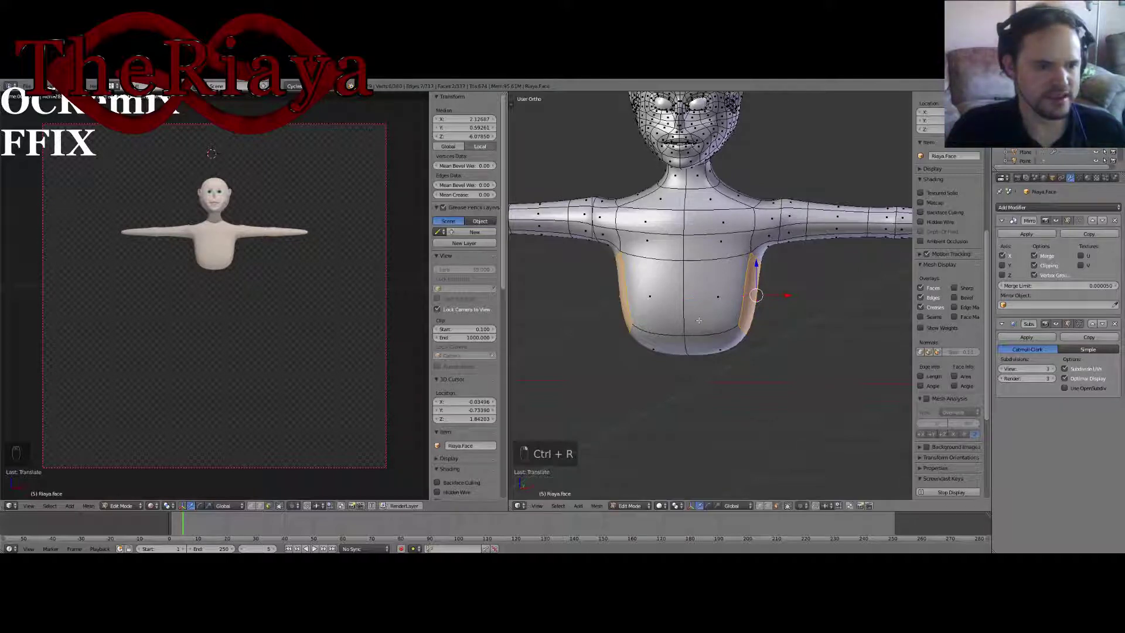
Step: Select the bottom faces of the torso, save the file, and narrow the selected faces by scaling them along X
{"action": "middle_click_drag", "start_coordinate": [707, 352], "coordinate": [711, 378]}
{"action": "right_click", "coordinate": [718, 342]}
{"action": "right_click", "coordinate": [719, 353], "text": "shift"}
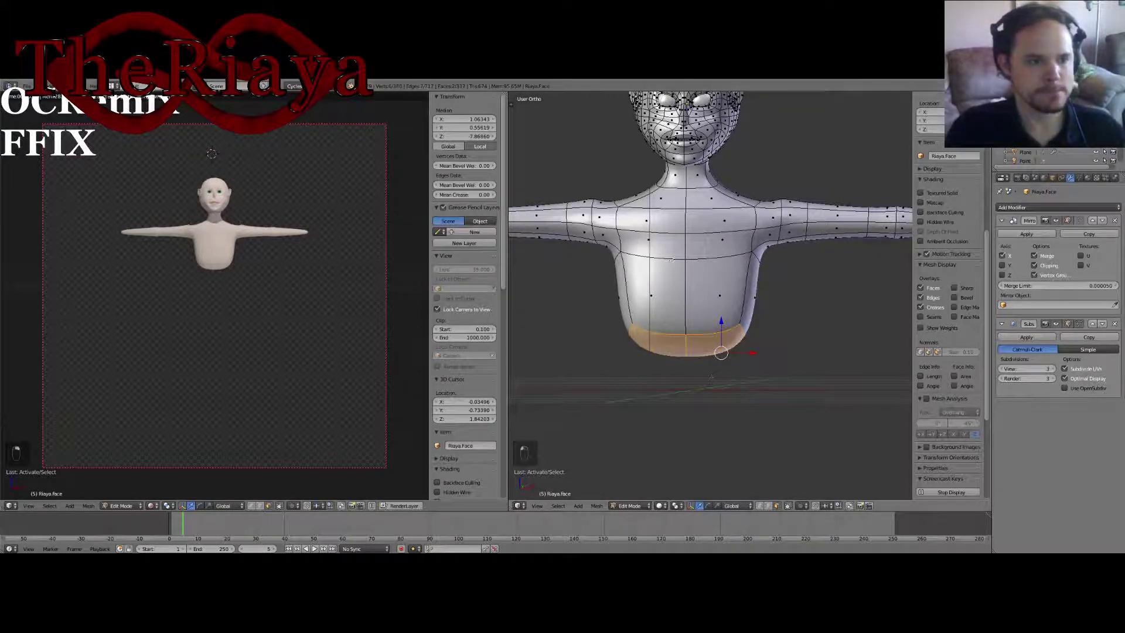
{"action": "key", "text": "ctrl+s"}
{"action": "left_click", "coordinate": [688, 300]}
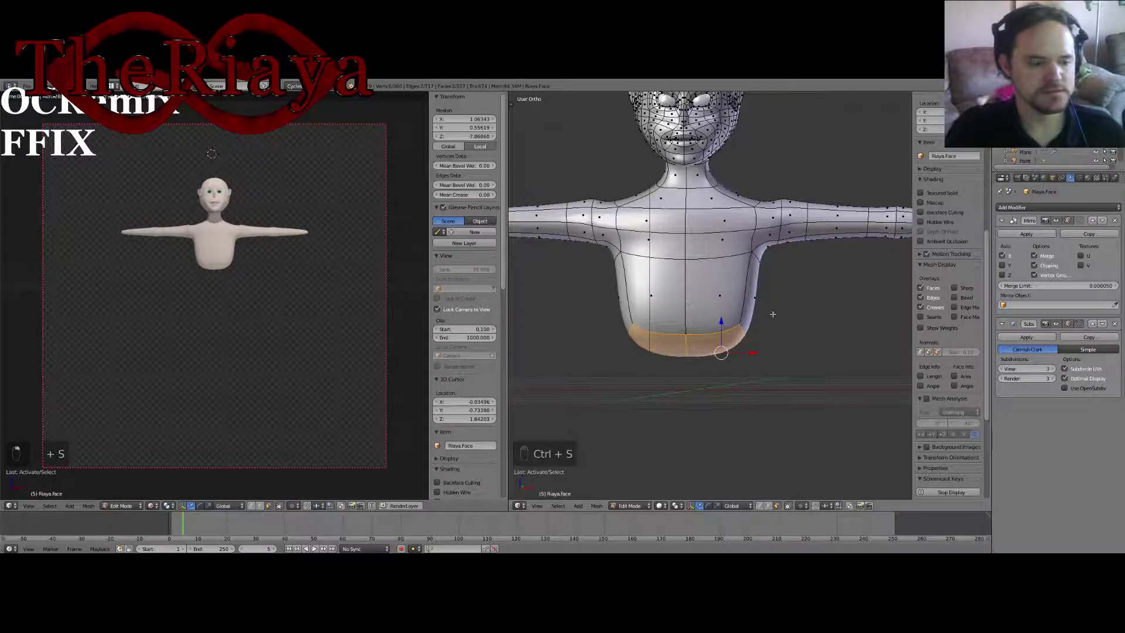
{"action": "middle_click_drag", "start_coordinate": [773, 314], "coordinate": [726, 327]}
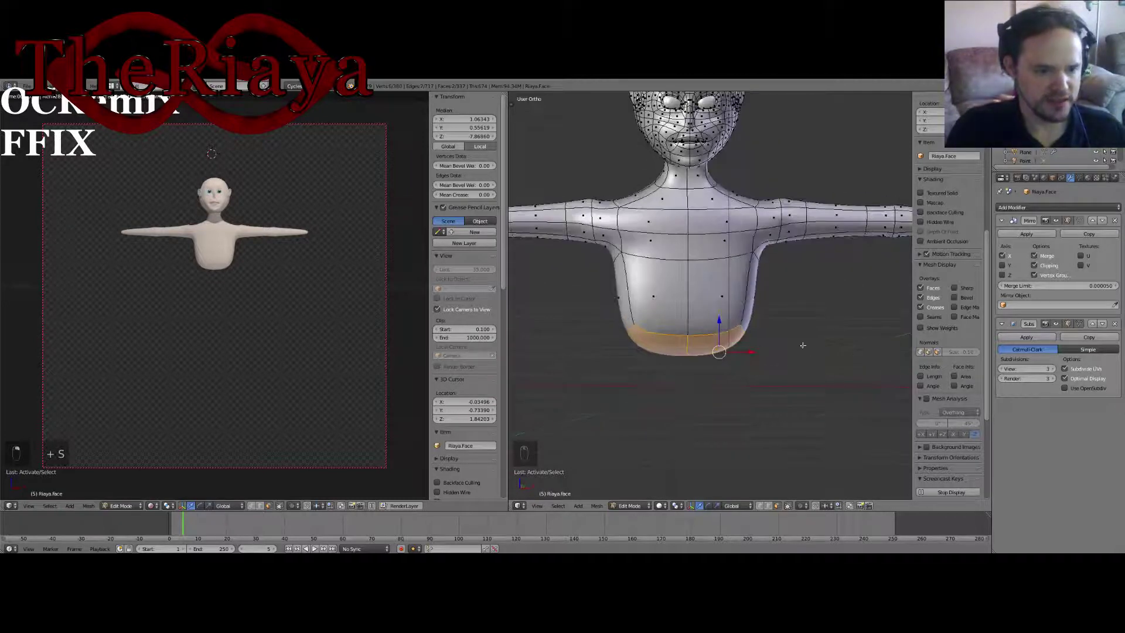
{"action": "key", "text": "s"}
{"action": "key", "text": "x"}
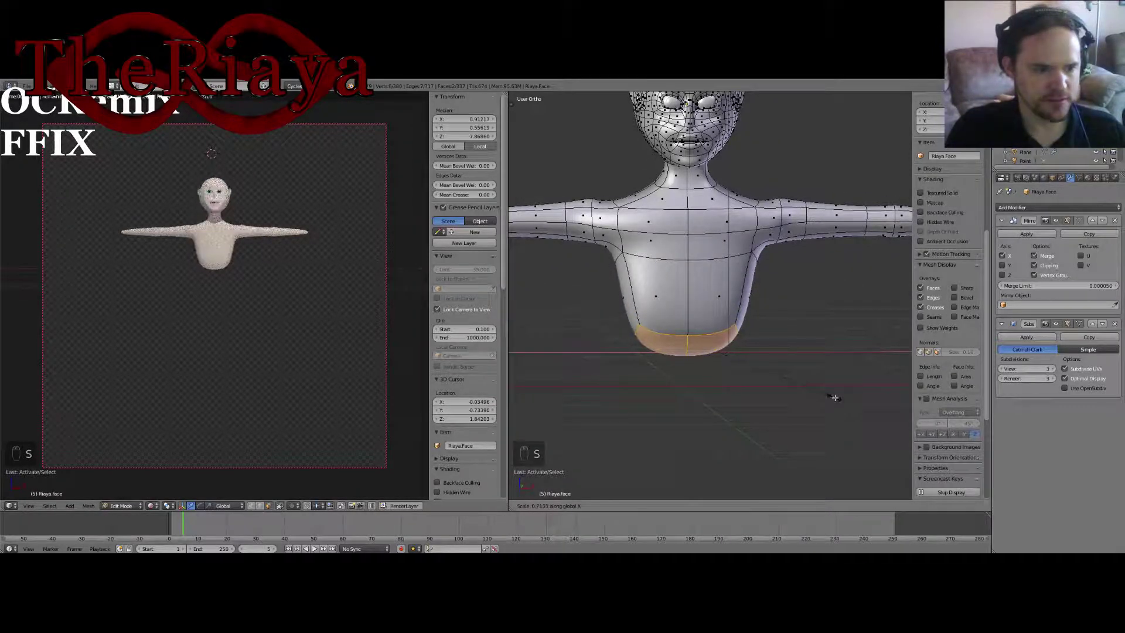
{"action": "left_click", "coordinate": [833, 393]}
Step: Raise the bottom torso faces along Z to about -7.73
{"action": "middle_click_drag", "start_coordinate": [836, 385], "coordinate": [750, 341]}
{"action": "left_click_drag", "start_coordinate": [721, 320], "coordinate": [721, 315]}
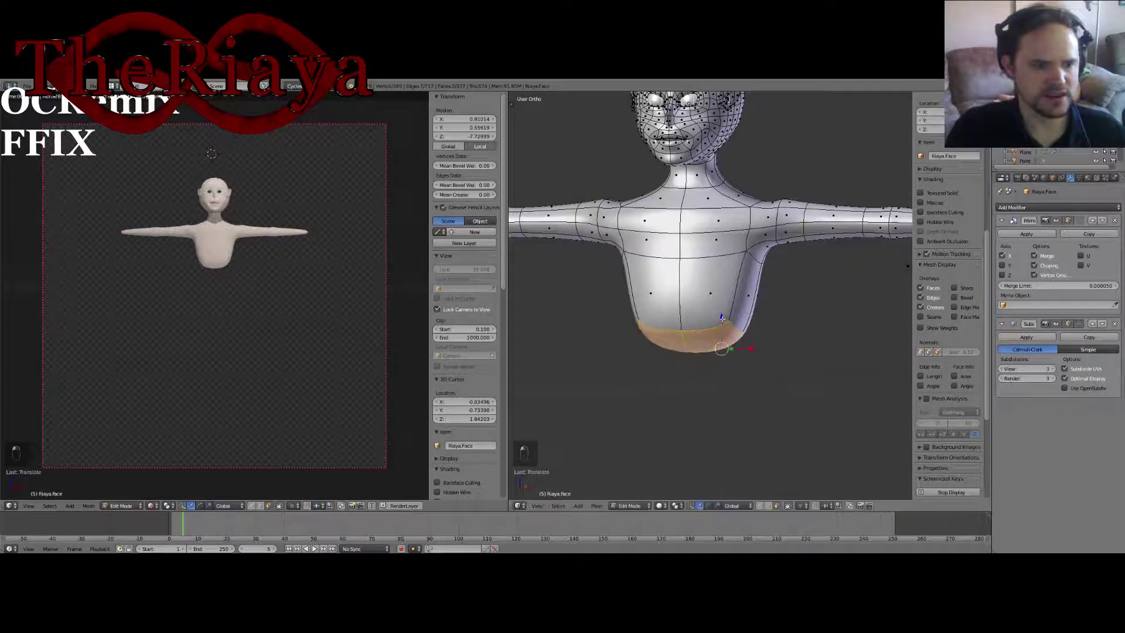
{"action": "middle_click_drag", "start_coordinate": [726, 322], "coordinate": [752, 329]}
{"action": "key", "text": "KP_1"}
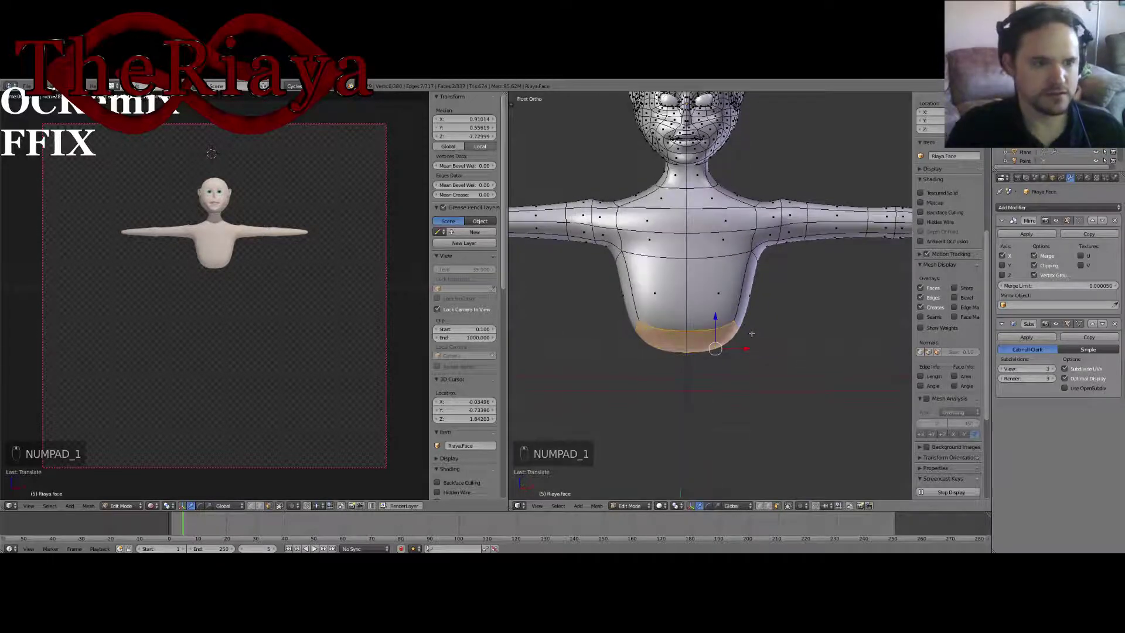
Step: Select only the chest face level with the armpit and move it along Y to about -0.95
{"action": "right_click", "coordinate": [702, 248]}
{"action": "middle_click_drag", "start_coordinate": [704, 249], "coordinate": [546, 240]}
{"action": "right_click", "coordinate": [698, 290], "text": "shift"}
{"action": "middle_click_drag", "start_coordinate": [699, 290], "coordinate": [695, 252]}
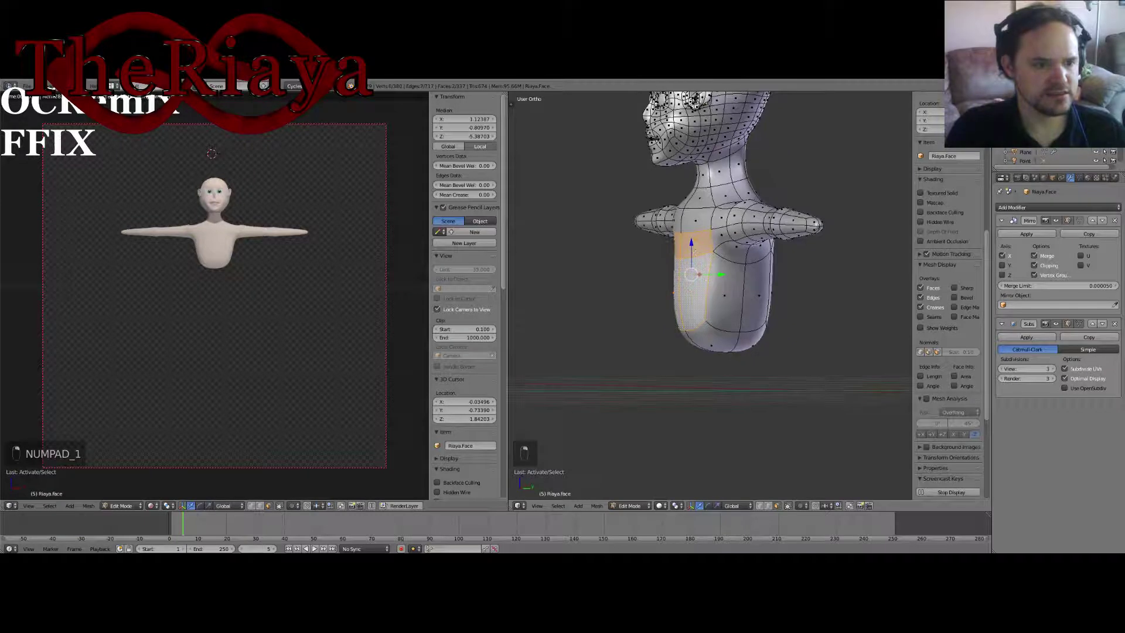
{"action": "right_click", "coordinate": [688, 244]}
{"action": "key", "text": "g"}
{"action": "key", "text": "y"}
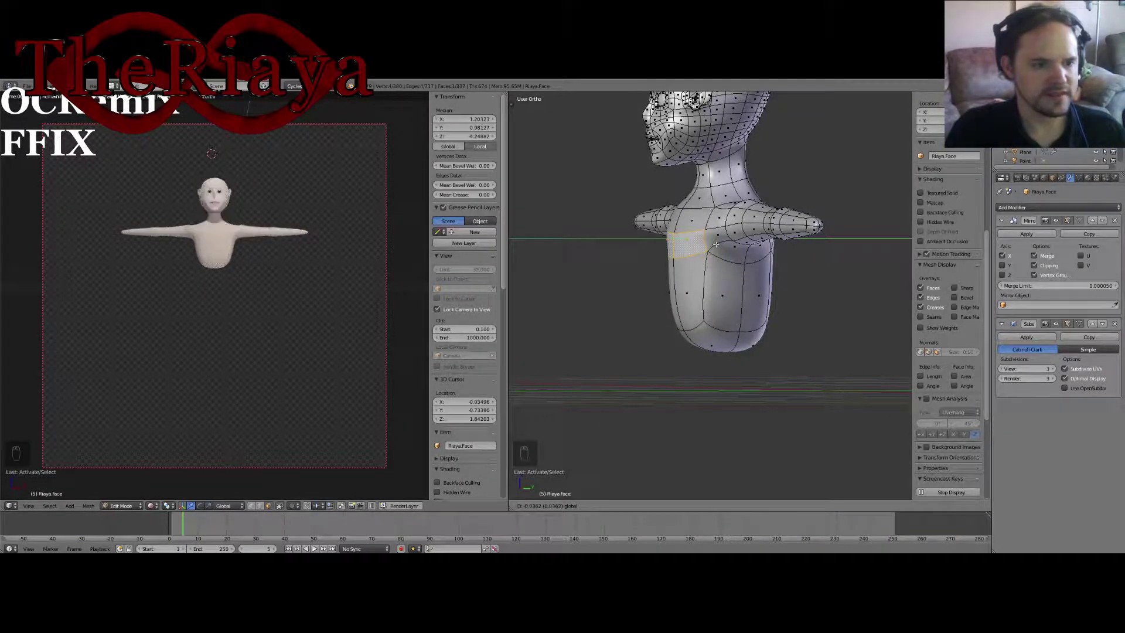
{"action": "left_click", "coordinate": [716, 244]}
{"action": "middle_click_drag", "start_coordinate": [716, 245], "coordinate": [743, 488]}
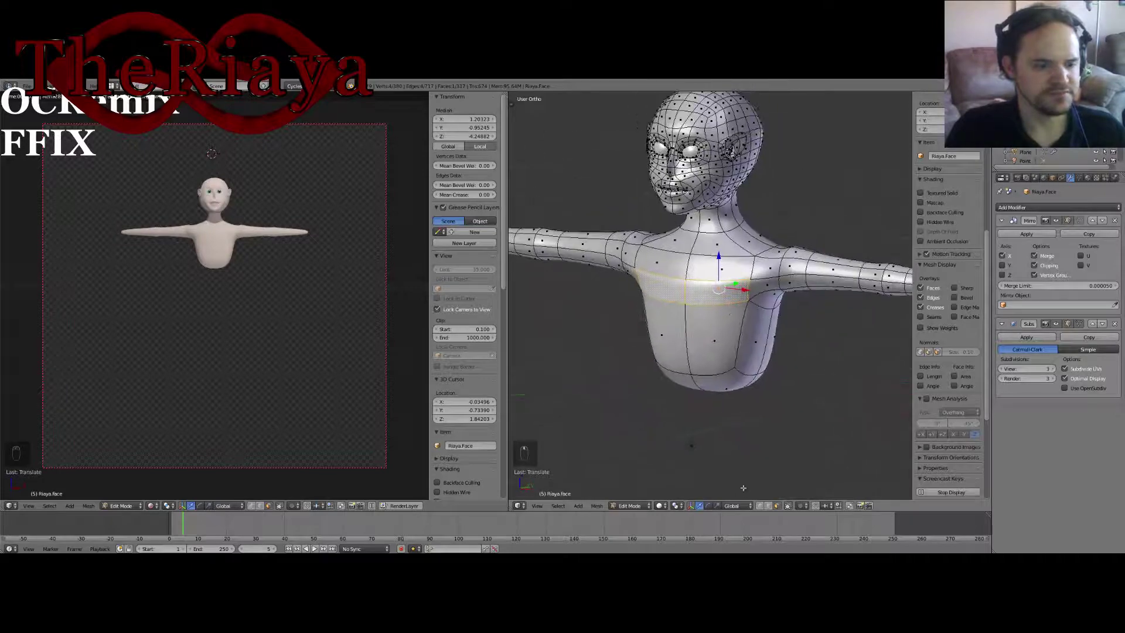
Step: Switch to edge selection and move the horizontal upper chest edge back along Y to about -0.45
{"action": "left_click", "coordinate": [768, 507]}
{"action": "right_click", "coordinate": [737, 251]}
{"action": "middle_click_drag", "start_coordinate": [738, 251], "coordinate": [716, 221]}
{"action": "scroll", "coordinate": [741, 259], "scroll_direction": "up", "scroll_amount": 3}
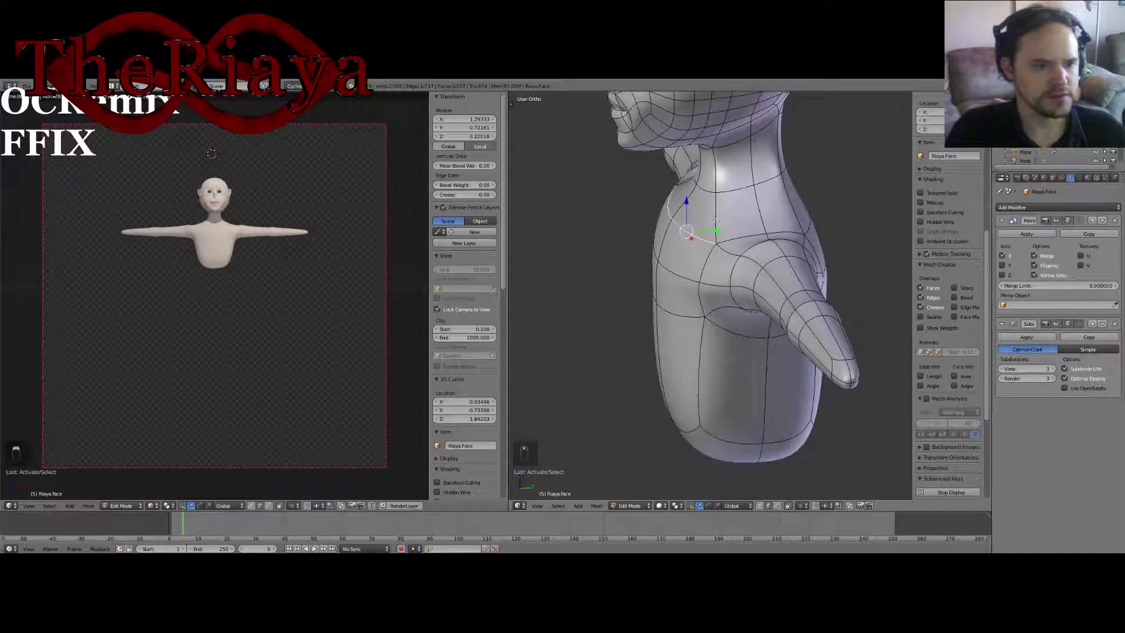
{"action": "key", "text": "g"}
{"action": "key", "text": "y"}
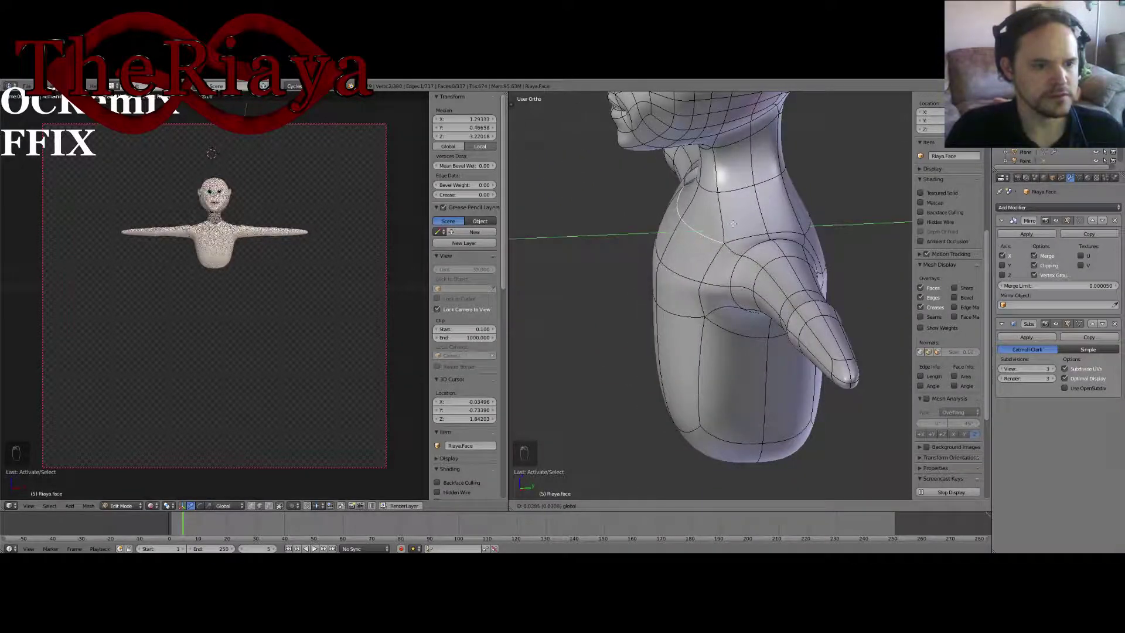
{"action": "left_click", "coordinate": [733, 224]}
{"action": "middle_click_drag", "start_coordinate": [732, 223], "coordinate": [710, 294]}
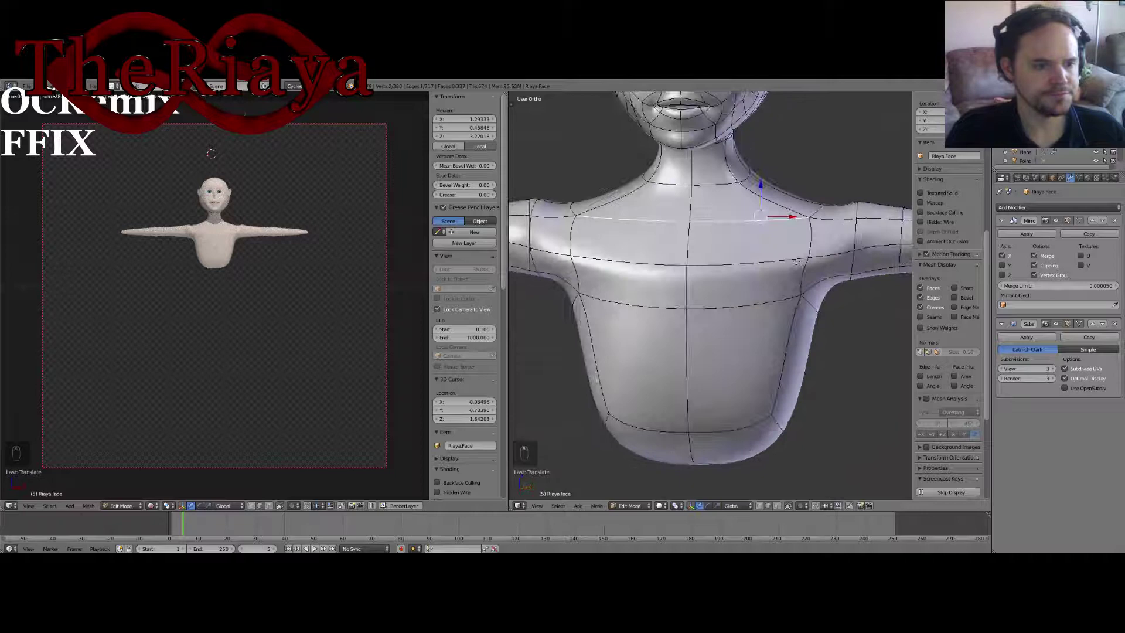
Step: Select the horizontal chest edge below the armpit level and lower it along Z to about -5.14
{"action": "right_click", "coordinate": [710, 306]}
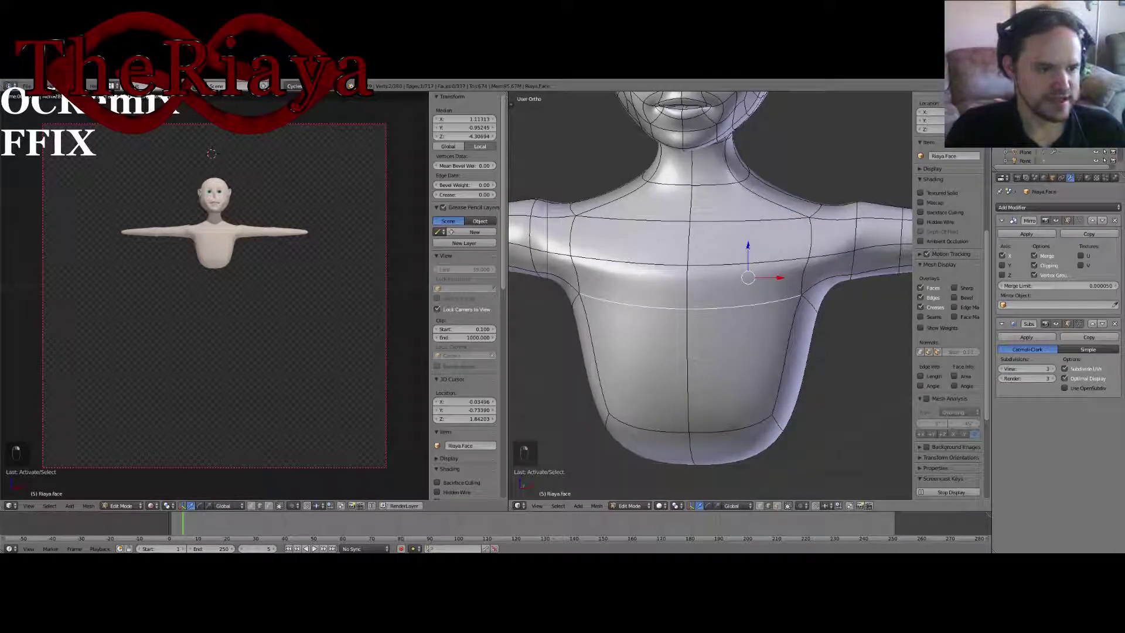
{"action": "key", "text": "g"}
{"action": "key", "text": "z"}
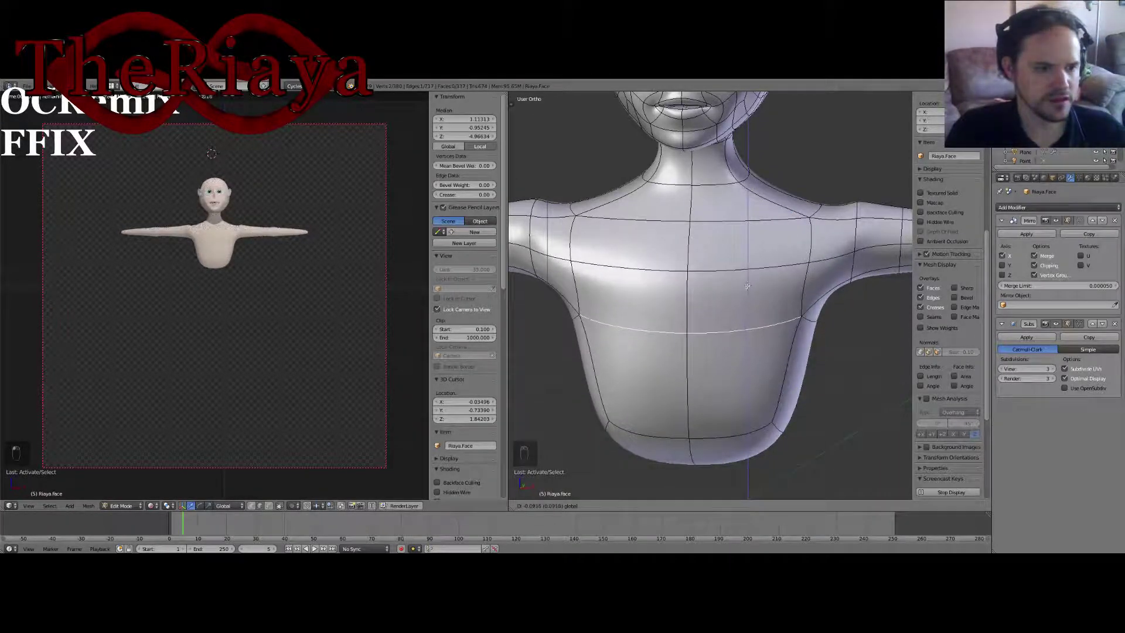
{"action": "left_click", "coordinate": [730, 286]}
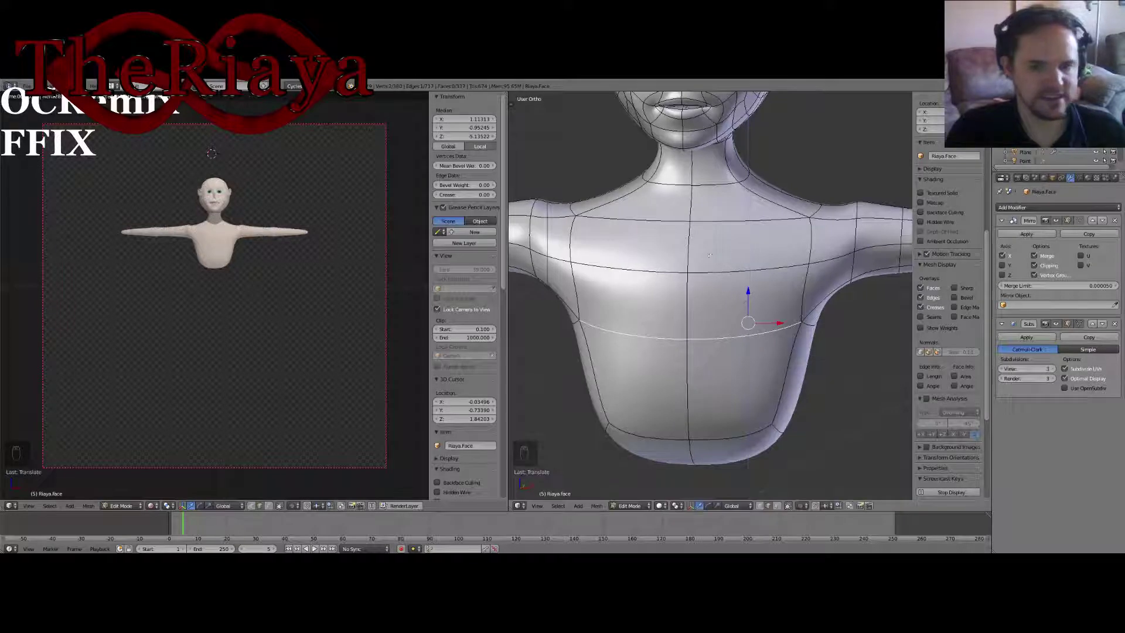
Step: Check the reshaped chest and torso from the front and side, and save the file
{"action": "scroll", "coordinate": [709, 255], "scroll_direction": "down", "scroll_amount": 2}
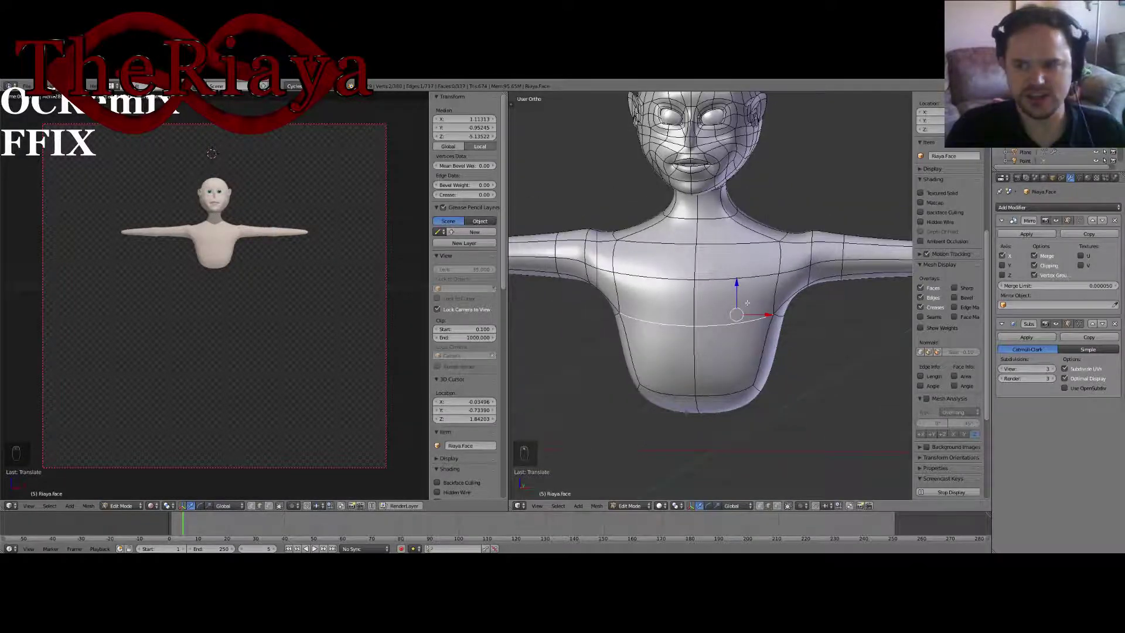
{"action": "mouse_move", "coordinate": [747, 303]}
{"action": "middle_mouse_down"}
{"action": "mouse_move", "coordinate": [692, 305]}
{"action": "mouse_move", "coordinate": [759, 298]}
{"action": "middle_mouse_up"}
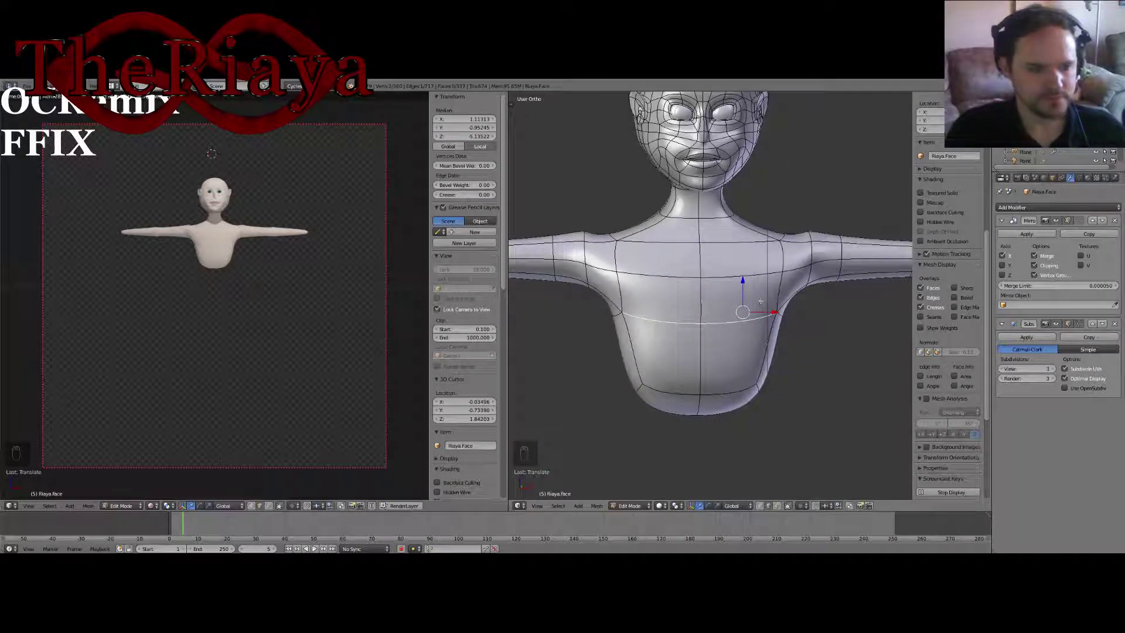
{"action": "middle_click_drag", "start_coordinate": [782, 399], "coordinate": [749, 402], "text": "shift"}
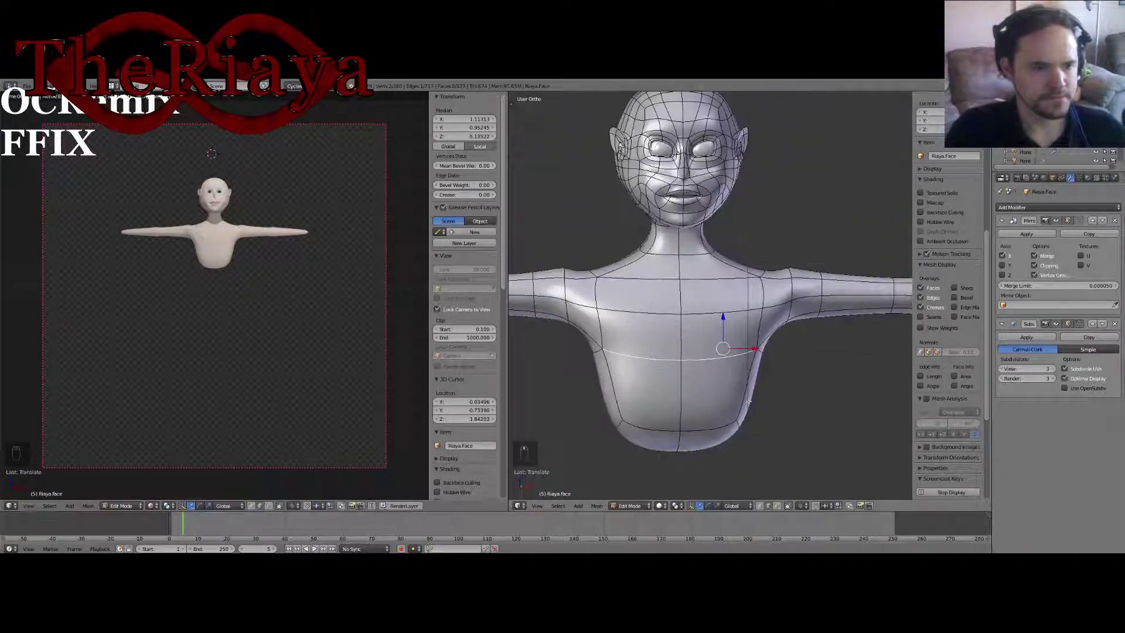
{"action": "middle_click_drag", "start_coordinate": [762, 359], "coordinate": [715, 361]}
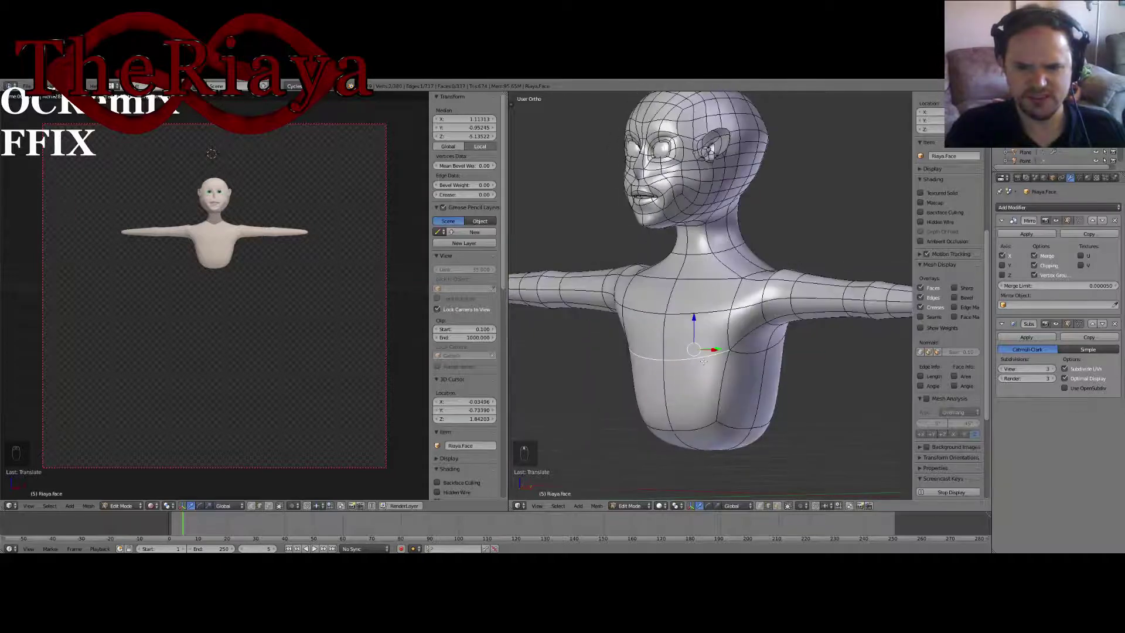
{"action": "key", "text": "ctrl+s"}
{"action": "left_click", "coordinate": [703, 362]}
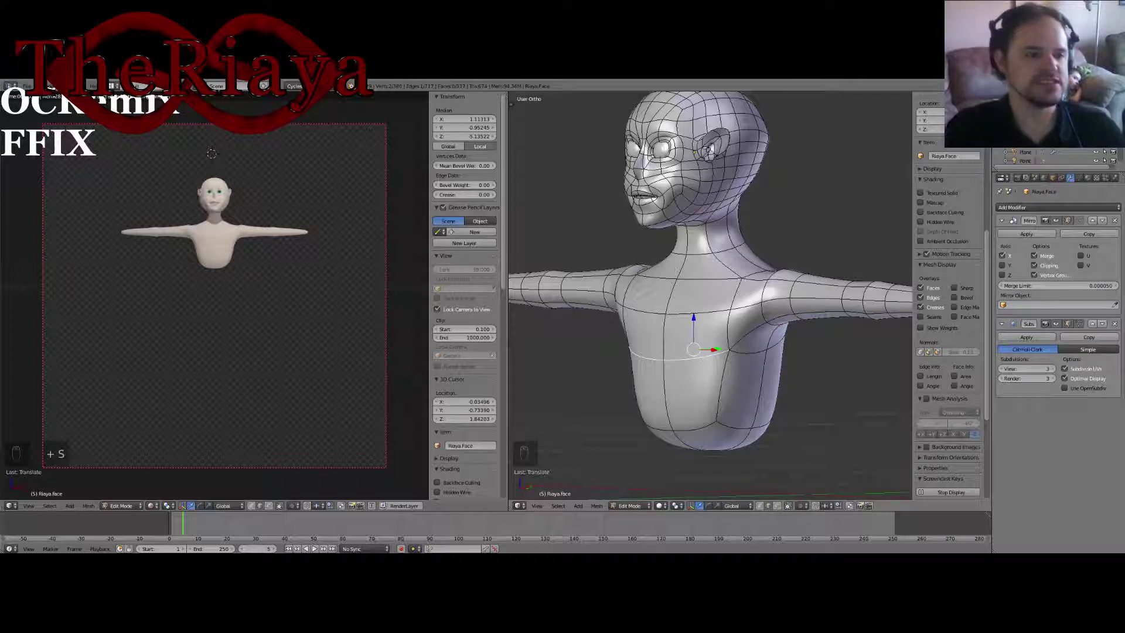
{"action": "key", "text": "ctrl+s"}
{"action": "left_click", "coordinate": [686, 274]}
Step: Select the edge loop at the base of the neck, try deleting its edges, and undo the deletion
{"action": "right_click", "coordinate": [697, 257], "text": "alt"}
{"action": "middle_click_drag", "start_coordinate": [696, 264], "coordinate": [749, 272]}
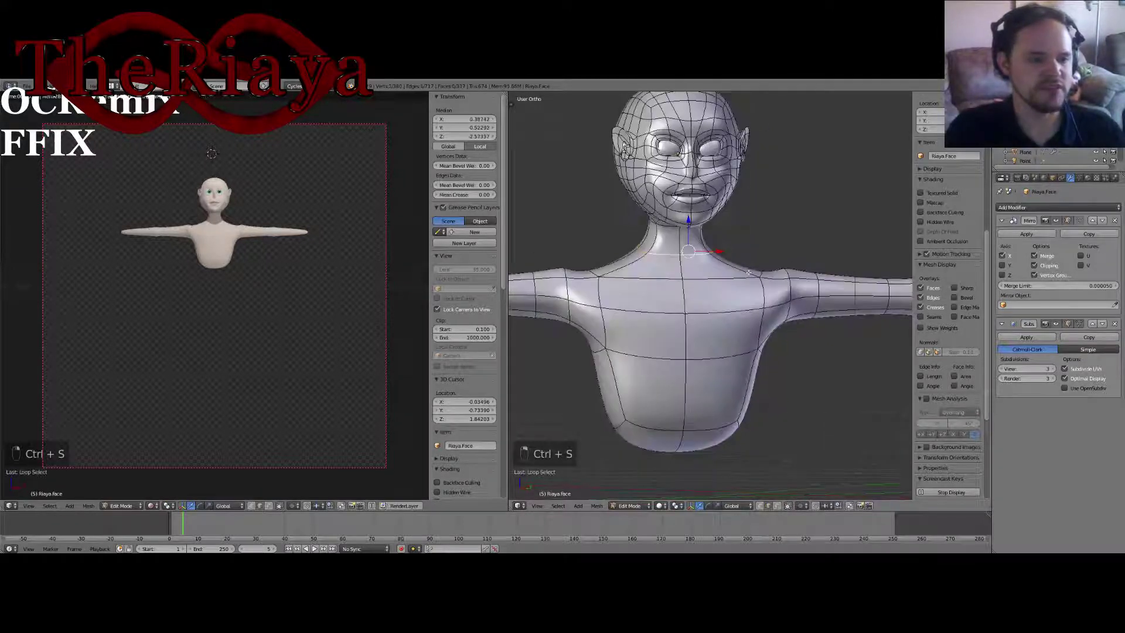
{"action": "key", "text": "x"}
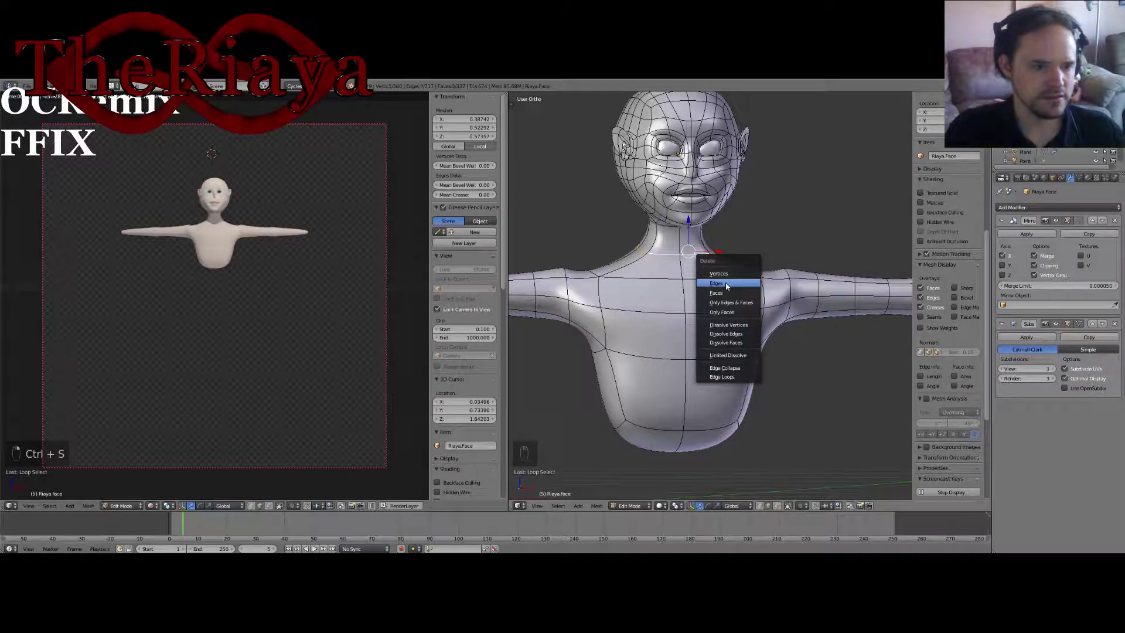
{"action": "left_click", "coordinate": [727, 285]}
{"action": "key", "text": "ctrl+z"}
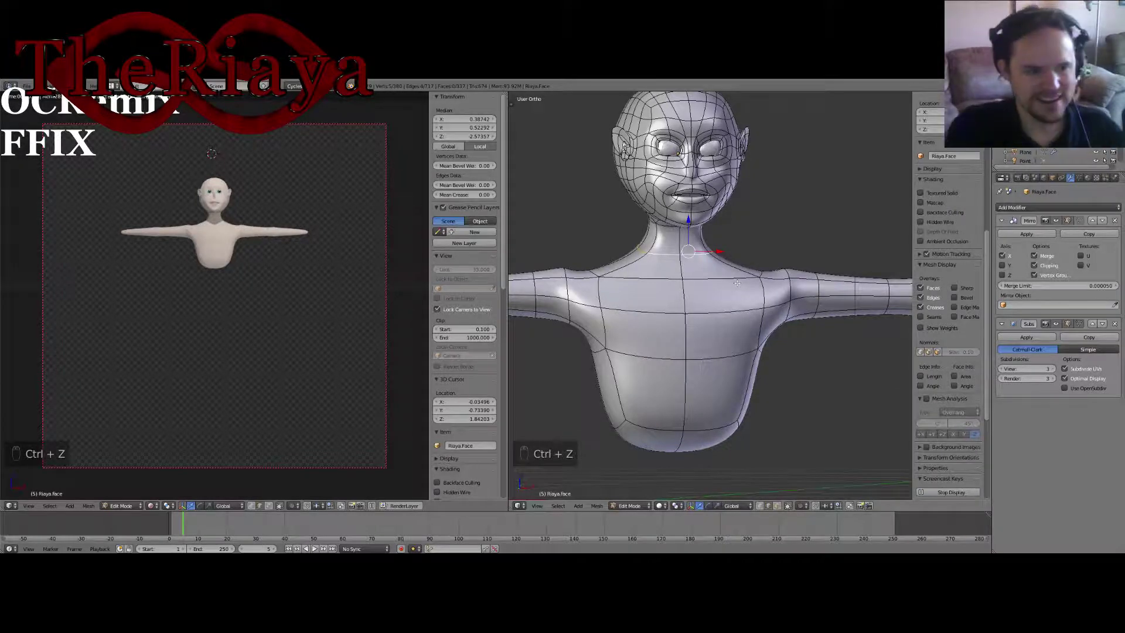
Step: Inspect the neck and back, switch to face selection in the front view, and save the file
{"action": "middle_click_drag", "start_coordinate": [729, 282], "coordinate": [718, 184]}
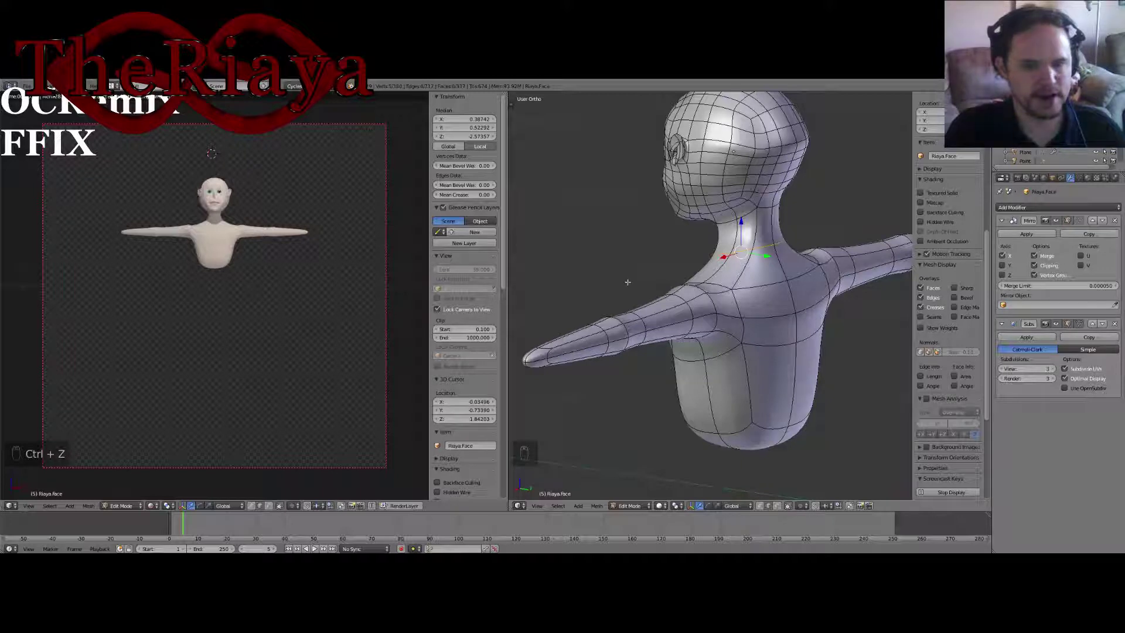
{"action": "middle_click_drag", "start_coordinate": [608, 269], "coordinate": [697, 260]}
{"action": "key", "text": "KP_1"}
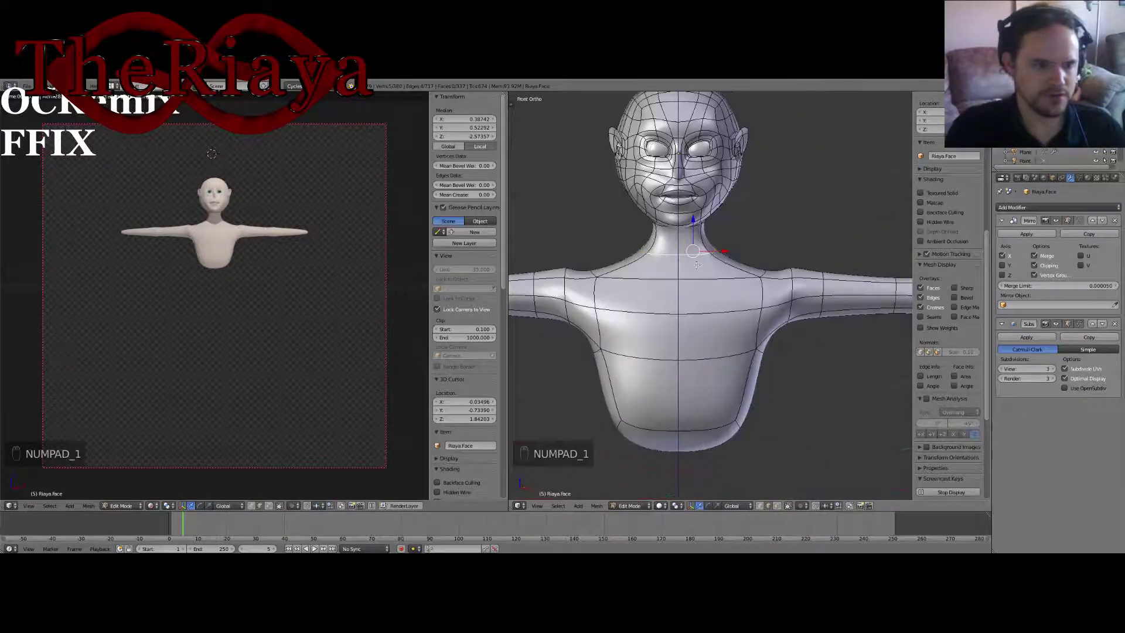
{"action": "left_click", "coordinate": [777, 505]}
{"action": "key", "text": "ctrl+s"}
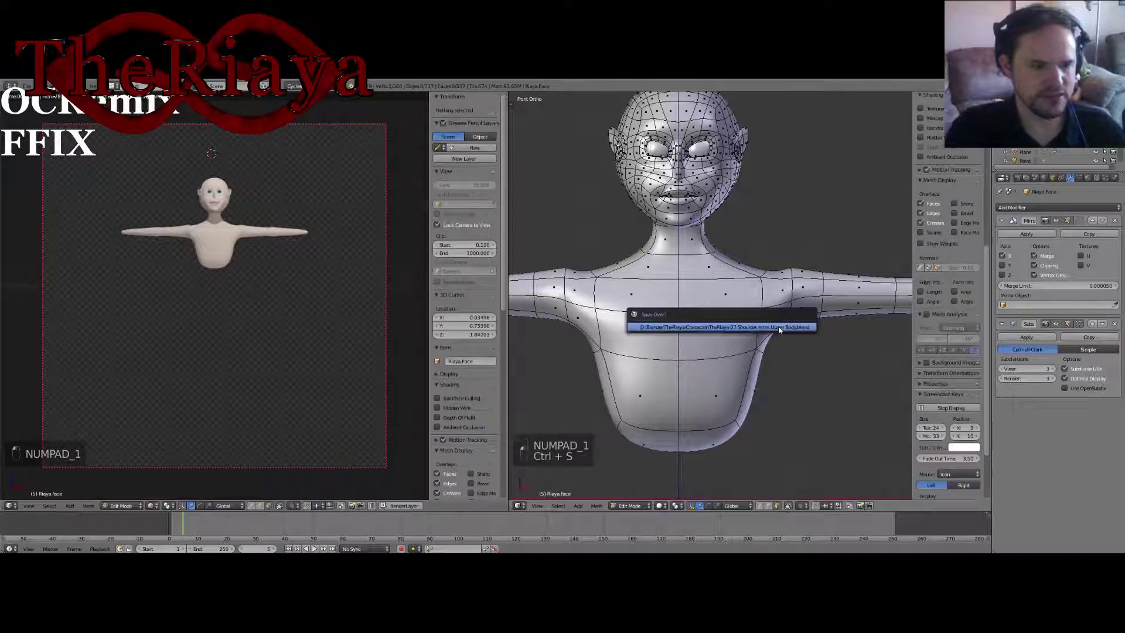
{"action": "left_click", "coordinate": [709, 319]}
Step: Select the ring of faces around the neck and delete them, leaving a gap between head and torso
{"action": "key", "text": "c"}
{"action": "key", "text": "z"}
{"action": "key", "text": "c"}
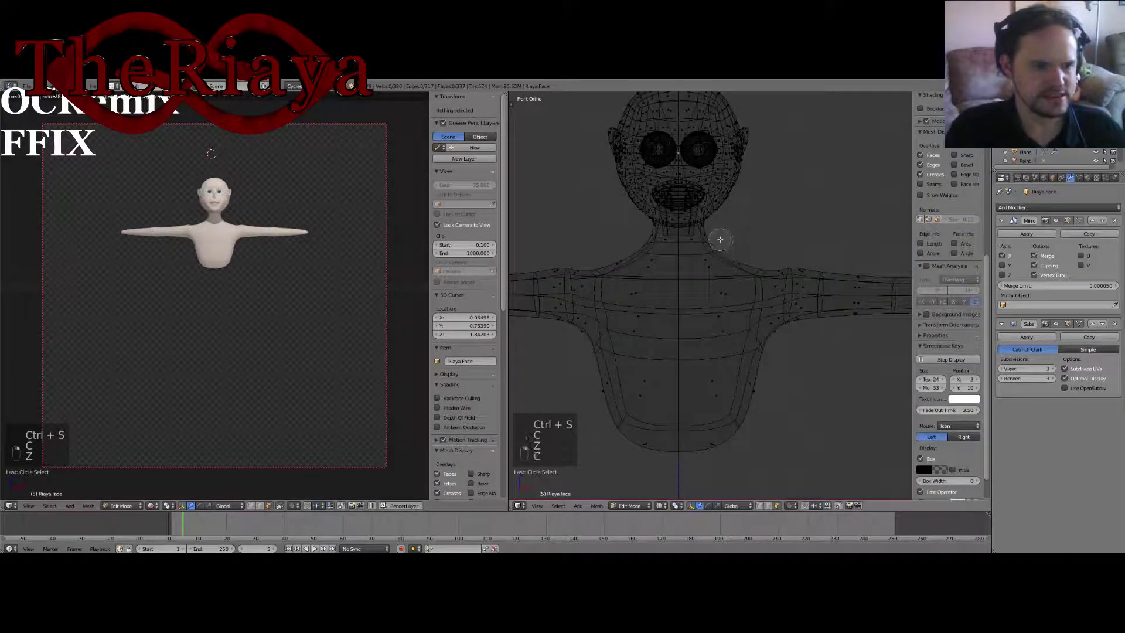
{"action": "right_click", "coordinate": [697, 237], "text": "alt"}
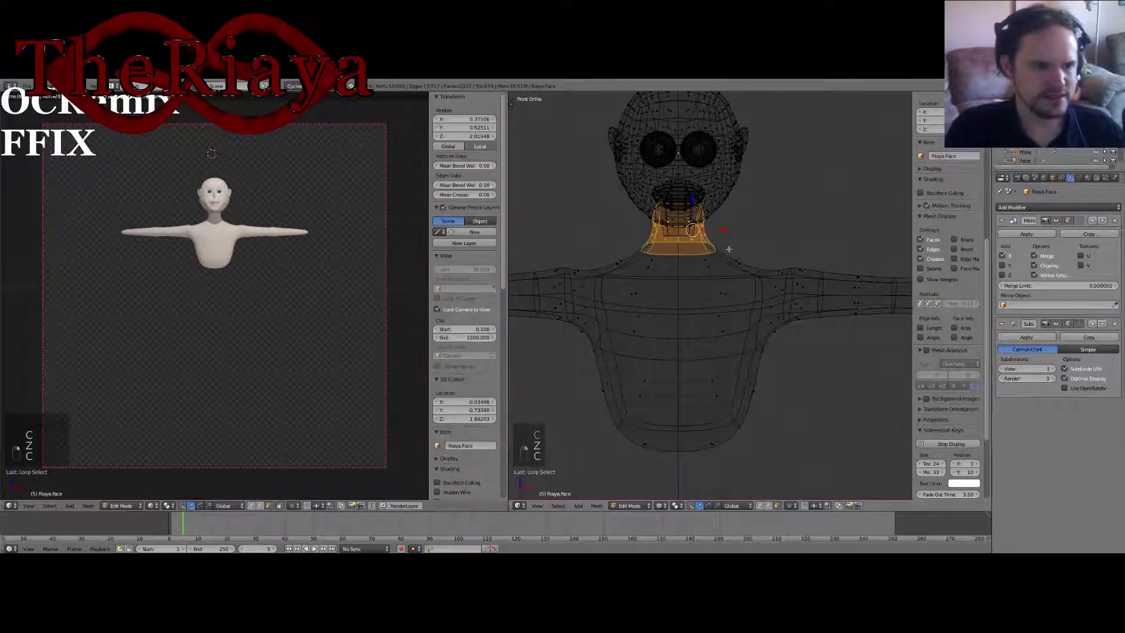
{"action": "key", "text": "z"}
{"action": "middle_click_drag", "start_coordinate": [783, 251], "coordinate": [659, 274]}
{"action": "key", "text": "x"}
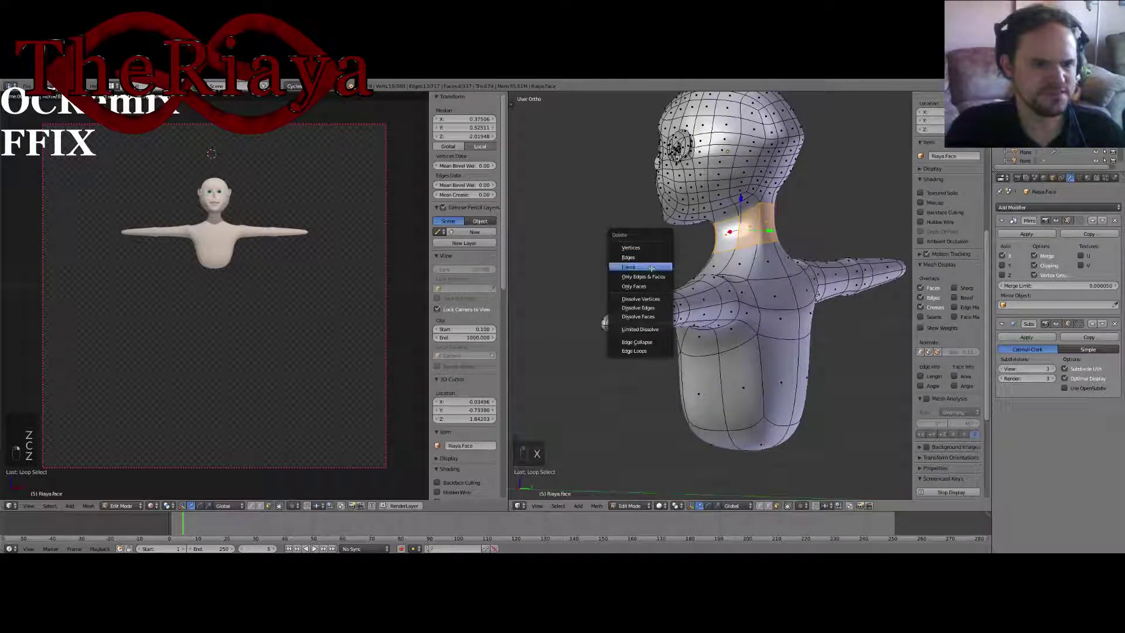
{"action": "left_click", "coordinate": [651, 268]}
{"action": "middle_click_drag", "start_coordinate": [606, 274], "coordinate": [690, 267]}
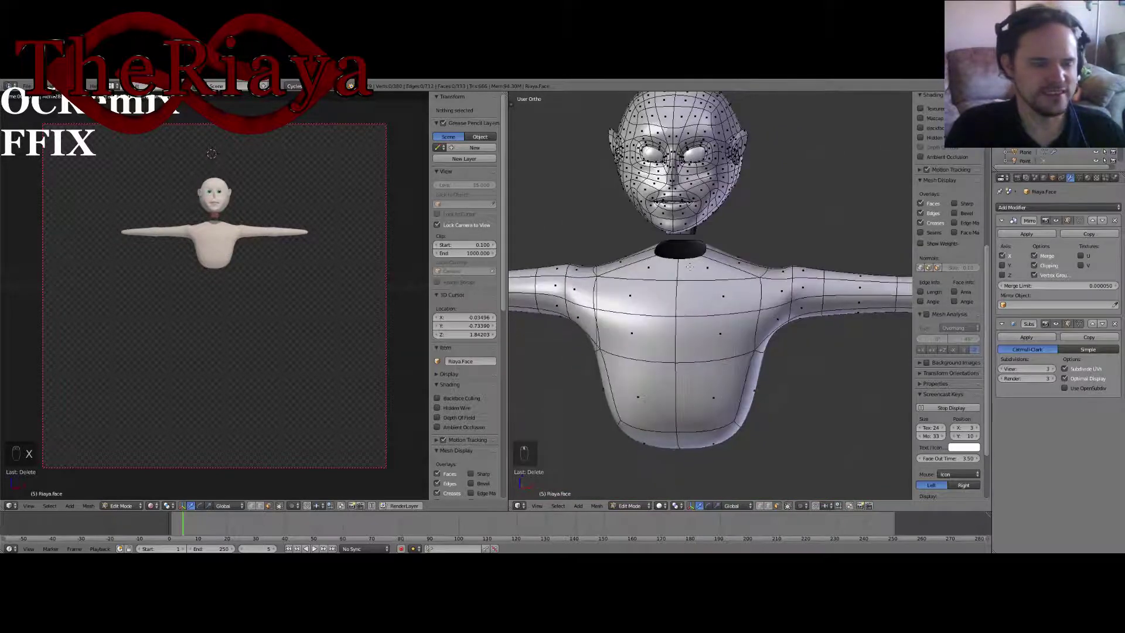
Step: Add two evenly spaced vertical loop cuts through each half of the torso
{"action": "key", "text": "ctrl+r"}
{"action": "scroll", "coordinate": [706, 282], "scroll_direction": "up", "scroll_amount": 1}
{"action": "left_click", "coordinate": [703, 281]}
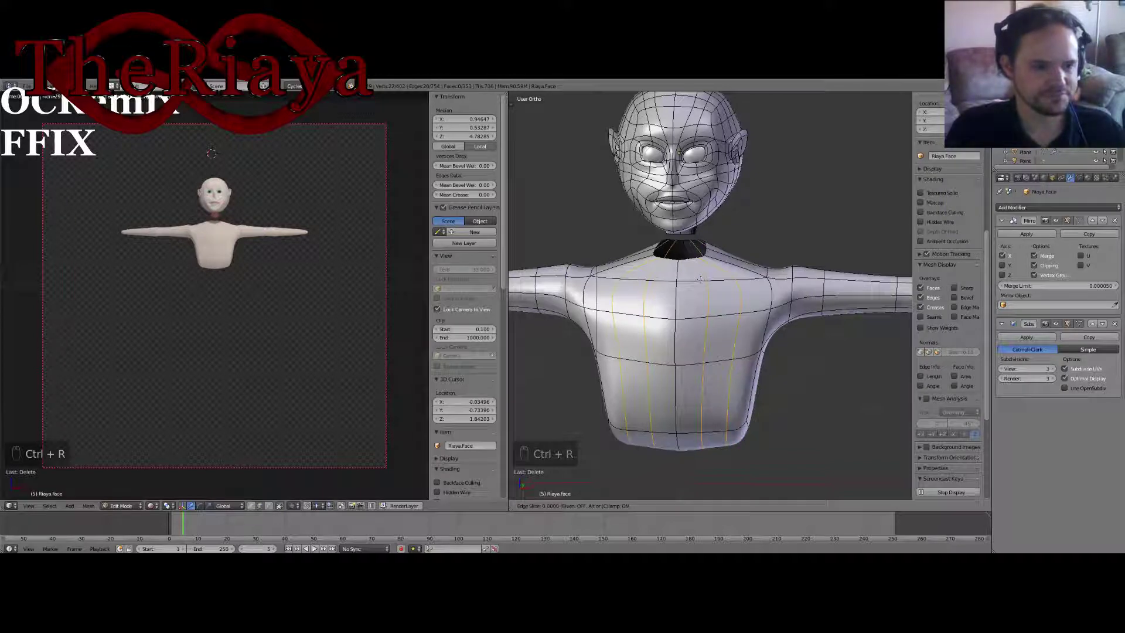
{"action": "left_click", "coordinate": [700, 280]}
{"action": "mouse_move", "coordinate": [728, 334]}
{"action": "middle_mouse_down"}
{"action": "mouse_move", "coordinate": [708, 298]}
{"action": "mouse_move", "coordinate": [724, 328]}
{"action": "middle_mouse_up"}
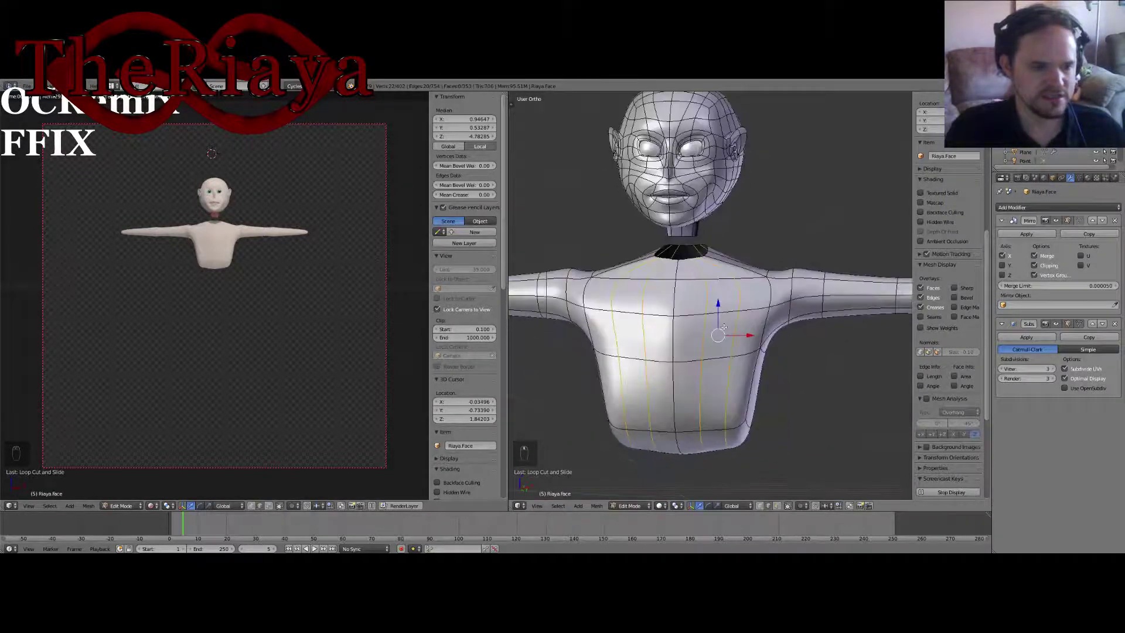
Step: Move the inner loop's chest edges toward the centre line, straighten them with an X scale of 0, and place them at about X 0.10
{"action": "right_click", "coordinate": [721, 313]}
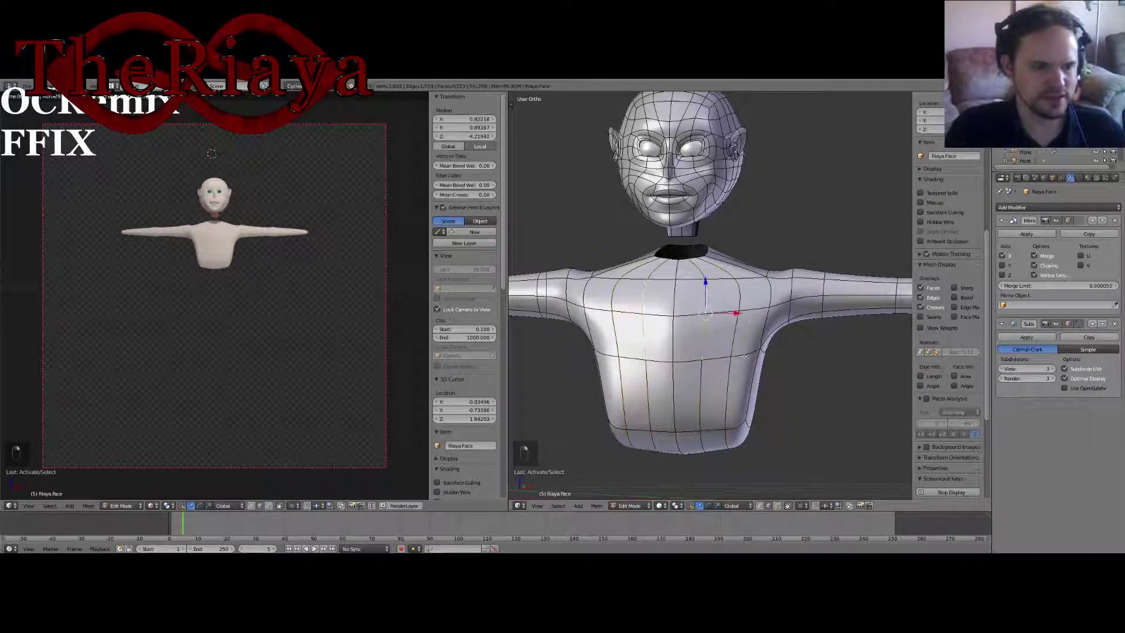
{"action": "left_click_drag", "start_coordinate": [738, 315], "coordinate": [717, 327]}
{"action": "key", "text": "s"}
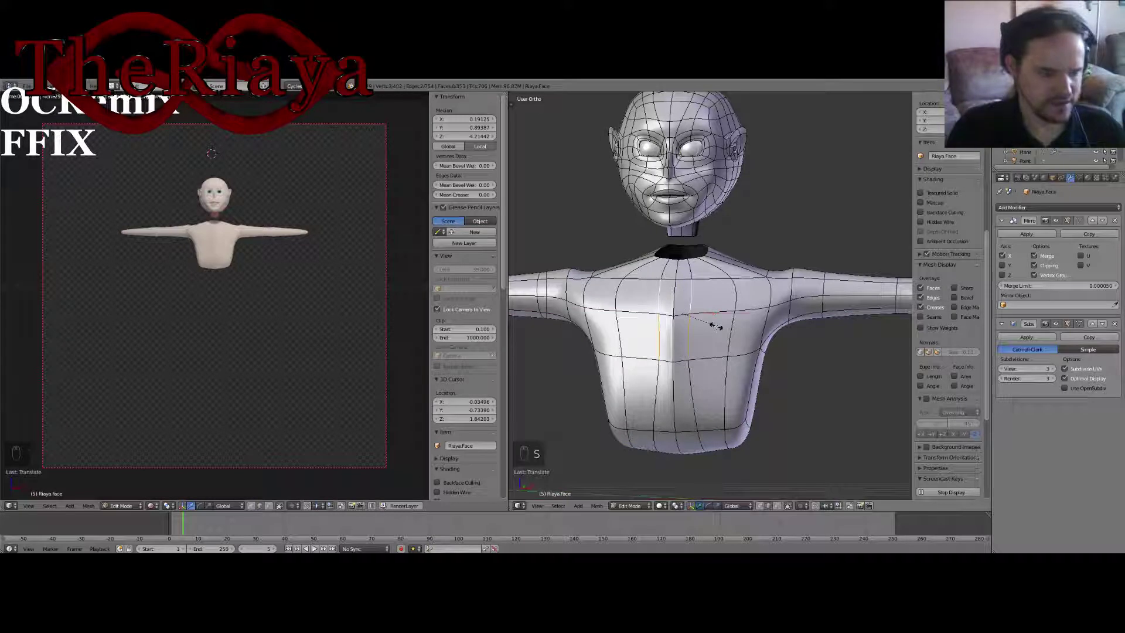
{"action": "key", "text": "x"}
{"action": "key", "text": "0"}
{"action": "key", "text": "Return"}
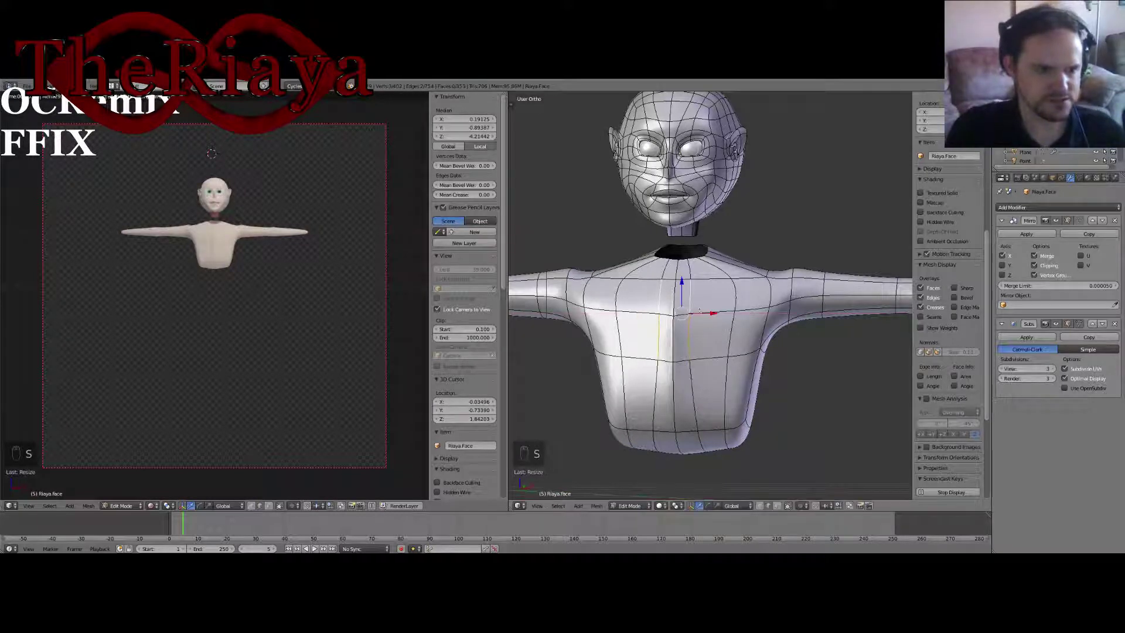
{"action": "left_click_drag", "start_coordinate": [709, 314], "coordinate": [708, 315]}
{"action": "middle_click_drag", "start_coordinate": [708, 315], "coordinate": [689, 320]}
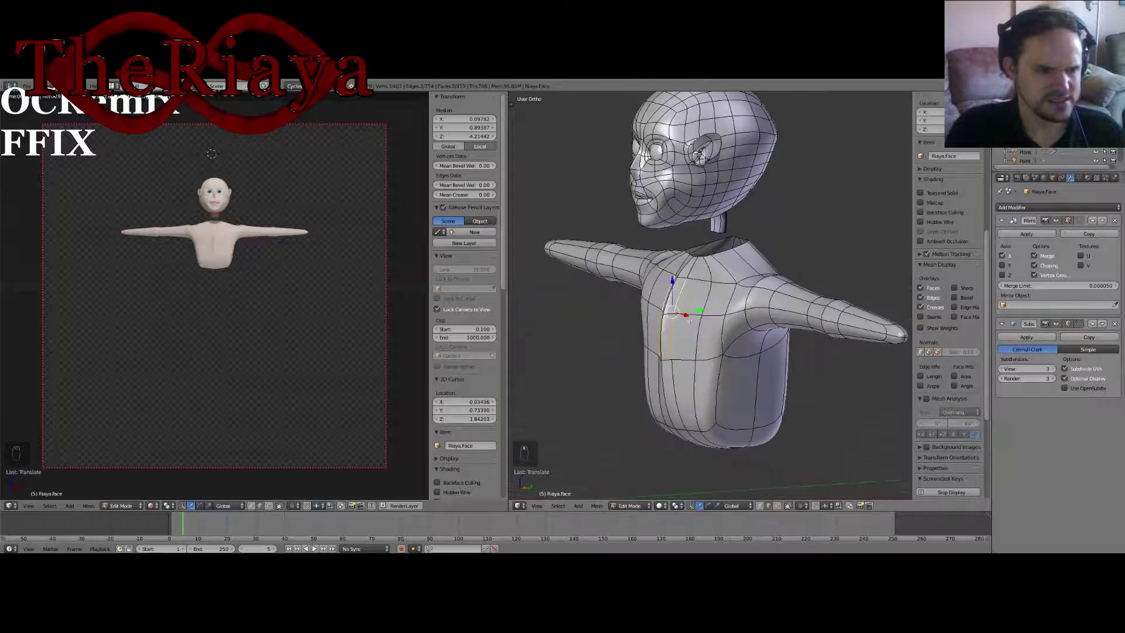
Step: Shift the inner chest edges along Y, then select the two centre-line chest edges and adjust their depth along Y
{"action": "left_click_drag", "start_coordinate": [700, 310], "coordinate": [696, 315]}
{"action": "left_click", "coordinate": [696, 315]}
{"action": "right_click", "coordinate": [674, 330]}
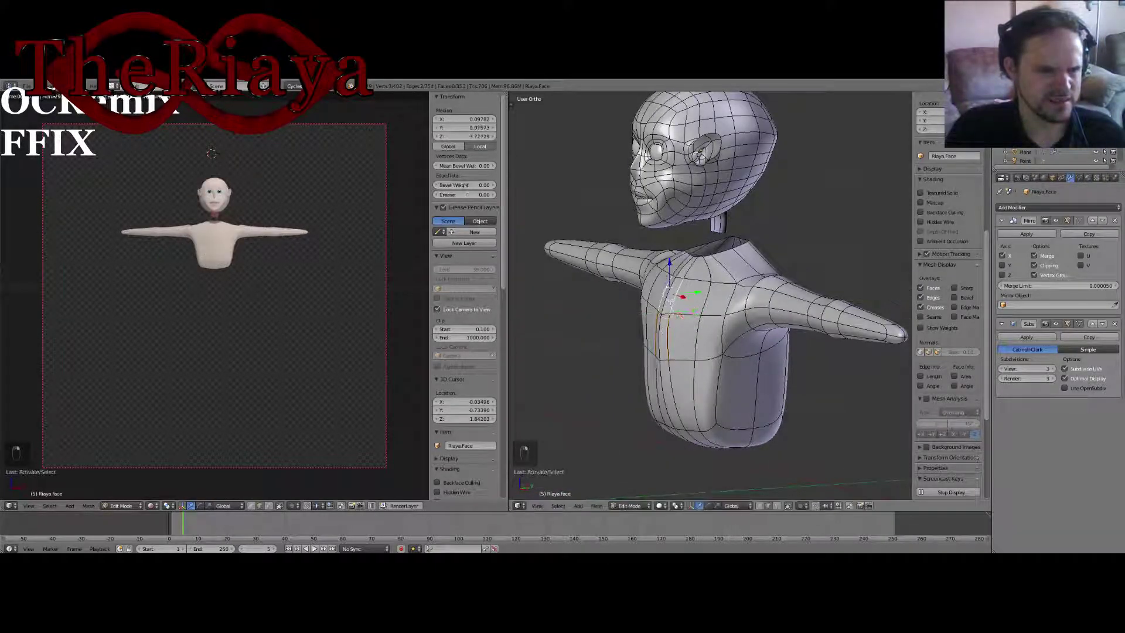
{"action": "right_click", "coordinate": [672, 295]}
{"action": "right_click", "coordinate": [663, 332]}
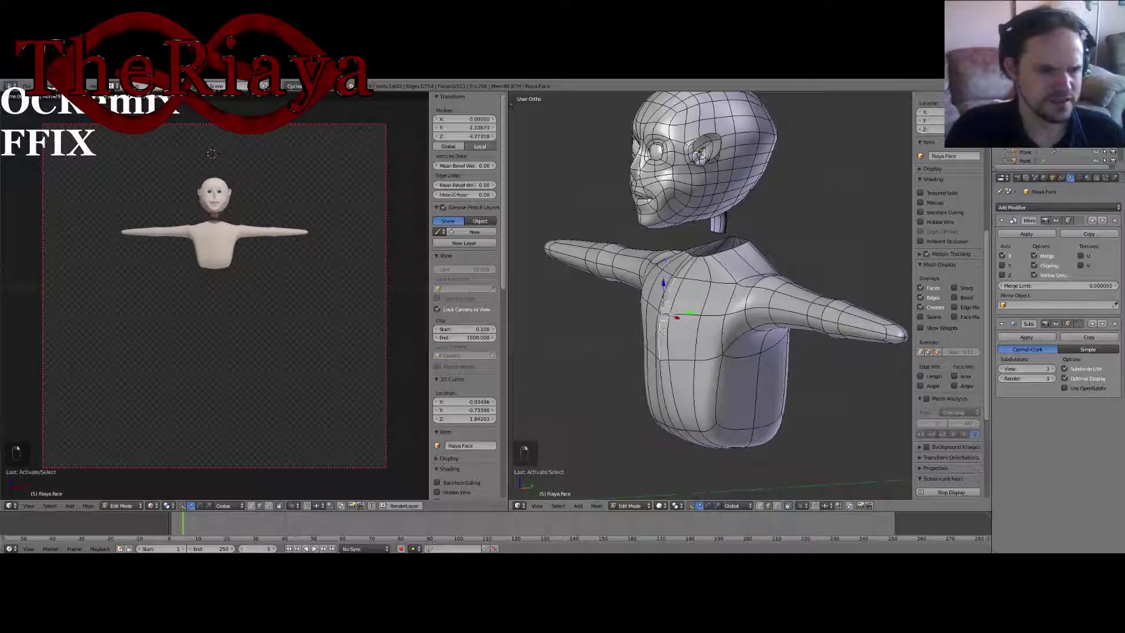
{"action": "key", "text": "g"}
{"action": "key", "text": "y"}
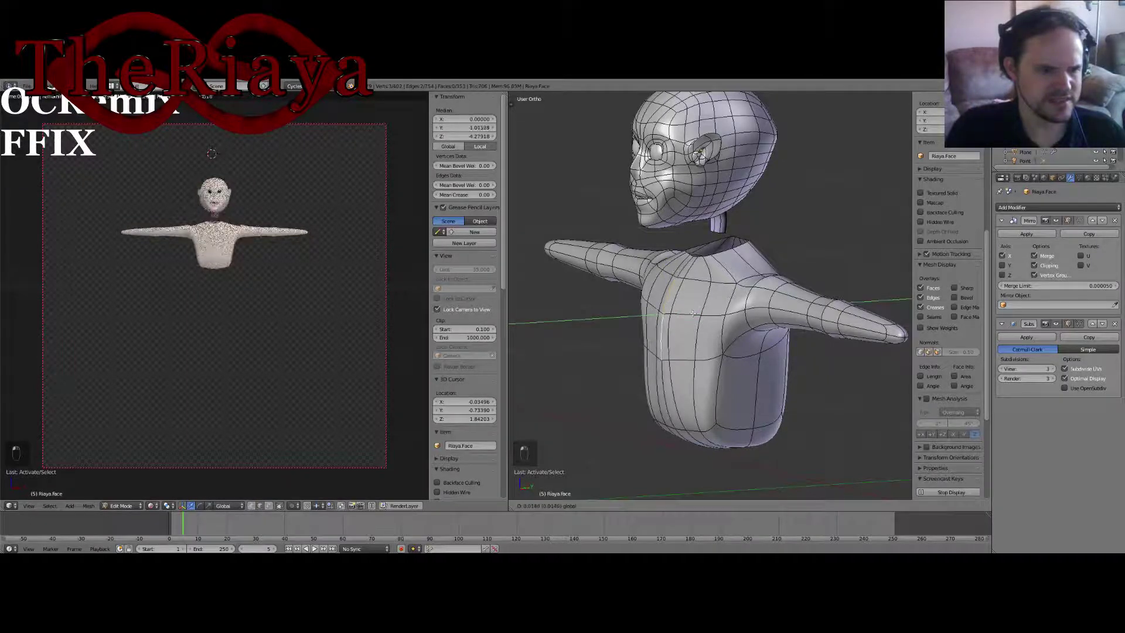
{"action": "left_click", "coordinate": [692, 314]}
{"action": "middle_click_drag", "start_coordinate": [692, 315], "coordinate": [725, 325]}
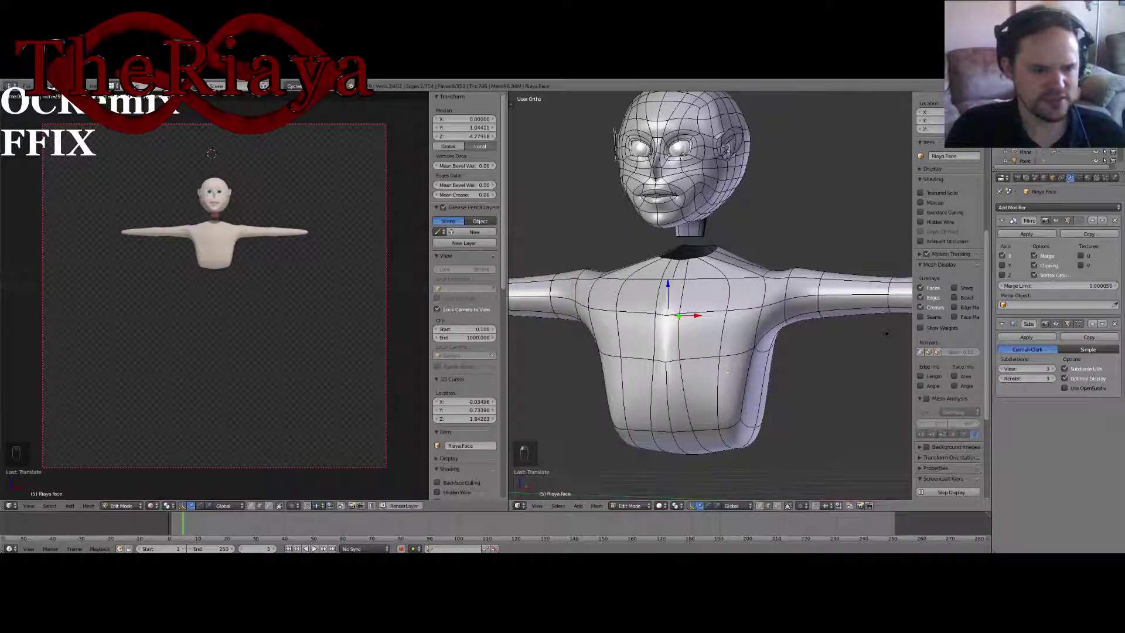
Step: Switch to face selection and select the four chest faces beside the narrow centre strip
{"action": "right_click", "coordinate": [706, 355]}
{"action": "right_click", "coordinate": [723, 339]}
{"action": "left_click", "coordinate": [777, 506]}
{"action": "right_click", "coordinate": [707, 333]}
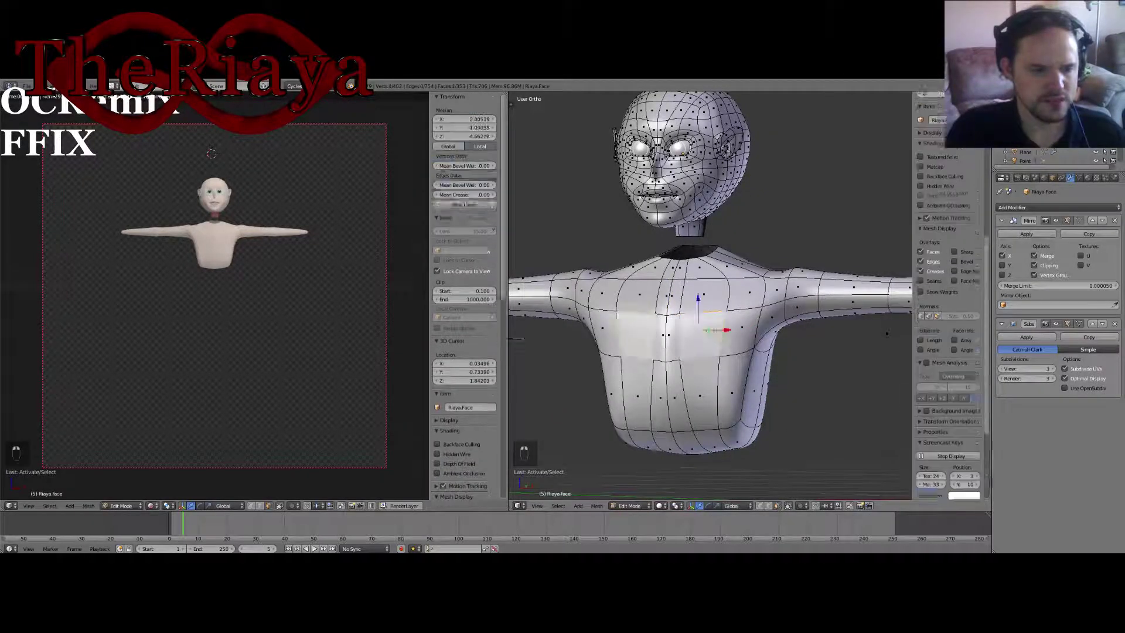
{"action": "right_click", "coordinate": [738, 329]}
{"action": "right_click", "coordinate": [736, 291], "text": "shift"}
{"action": "left_click", "coordinate": [709, 303], "text": "alt+shift"}
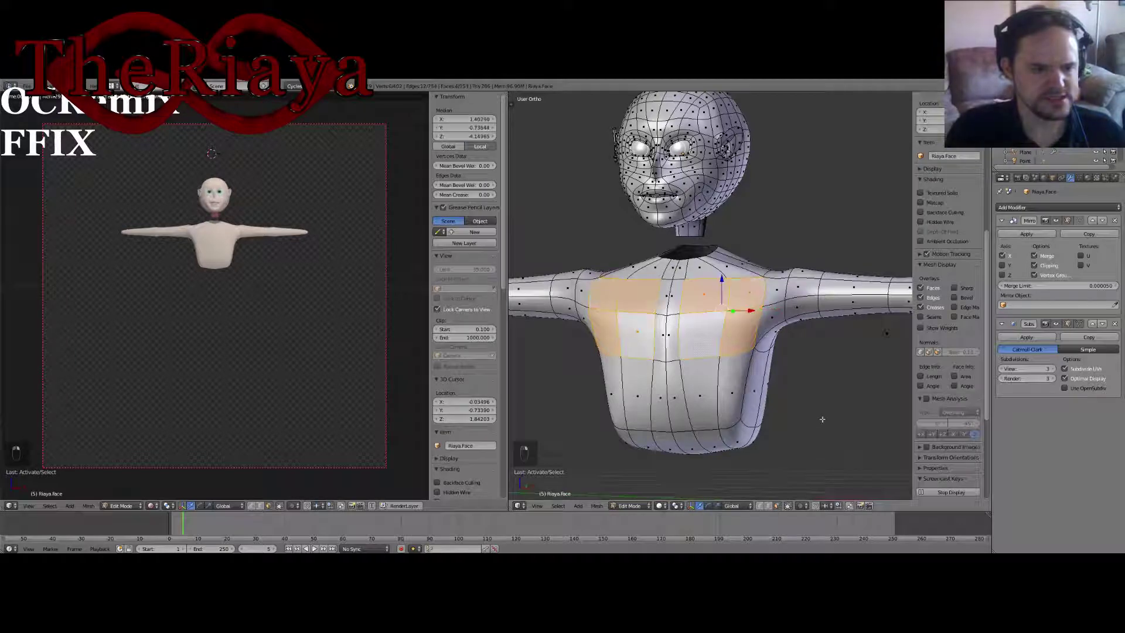
{"action": "middle_click_drag", "start_coordinate": [797, 394], "coordinate": [707, 372]}
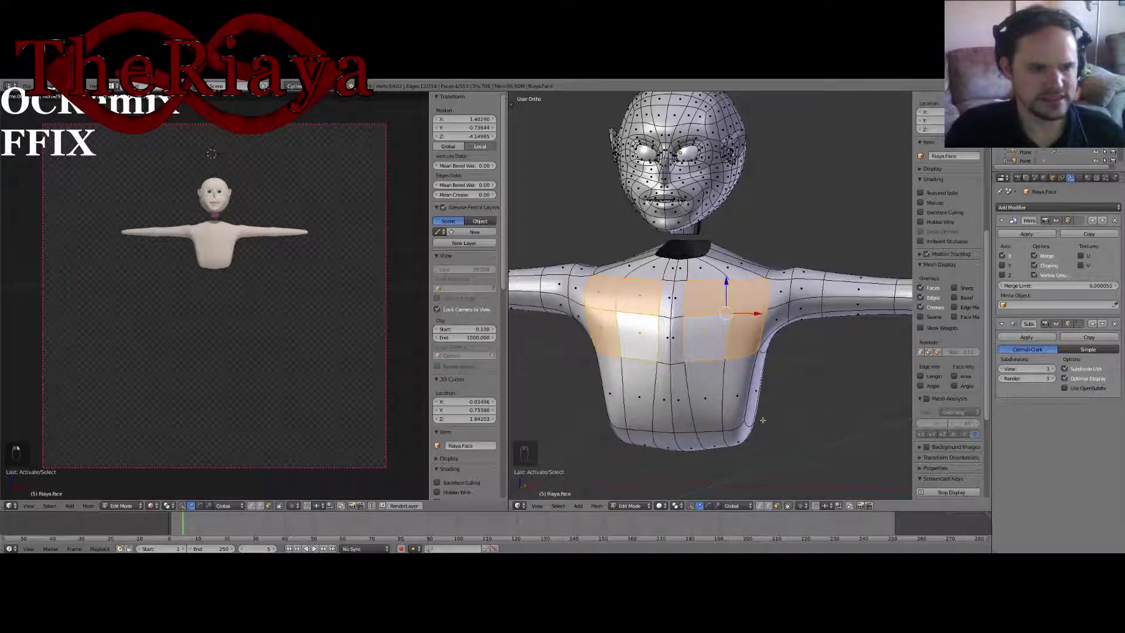
Step: Switch to vertex selection and move the vertex in the middle of the chest faces inward and down, to about X 1.48 and Z -4.41
{"action": "left_click", "coordinate": [775, 506]}
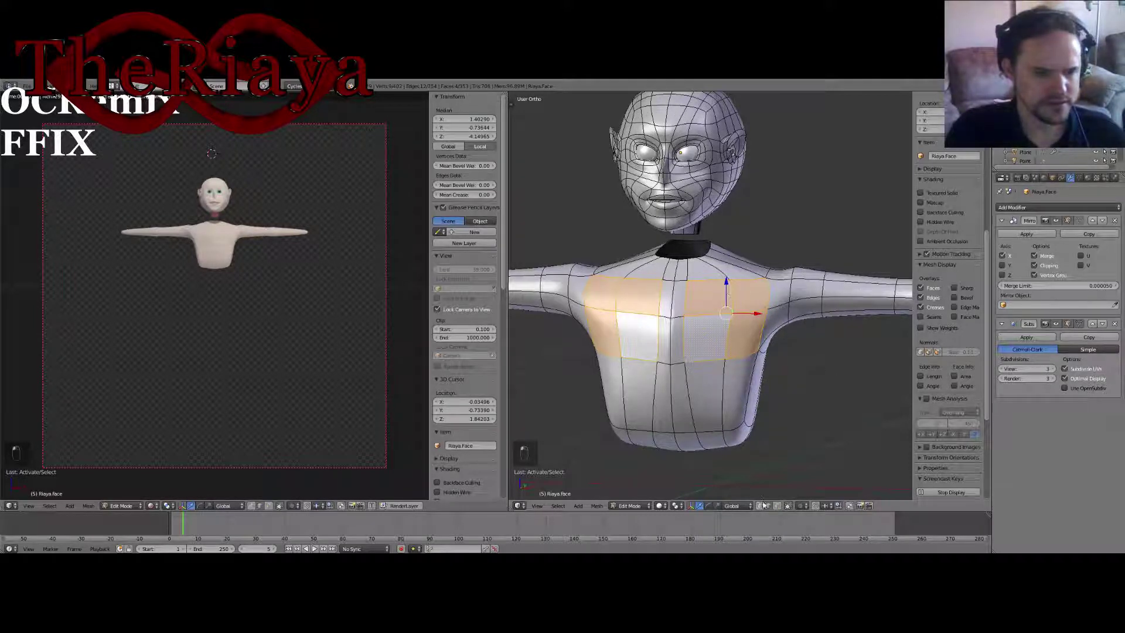
{"action": "left_click", "coordinate": [763, 505]}
{"action": "right_click", "coordinate": [731, 314]}
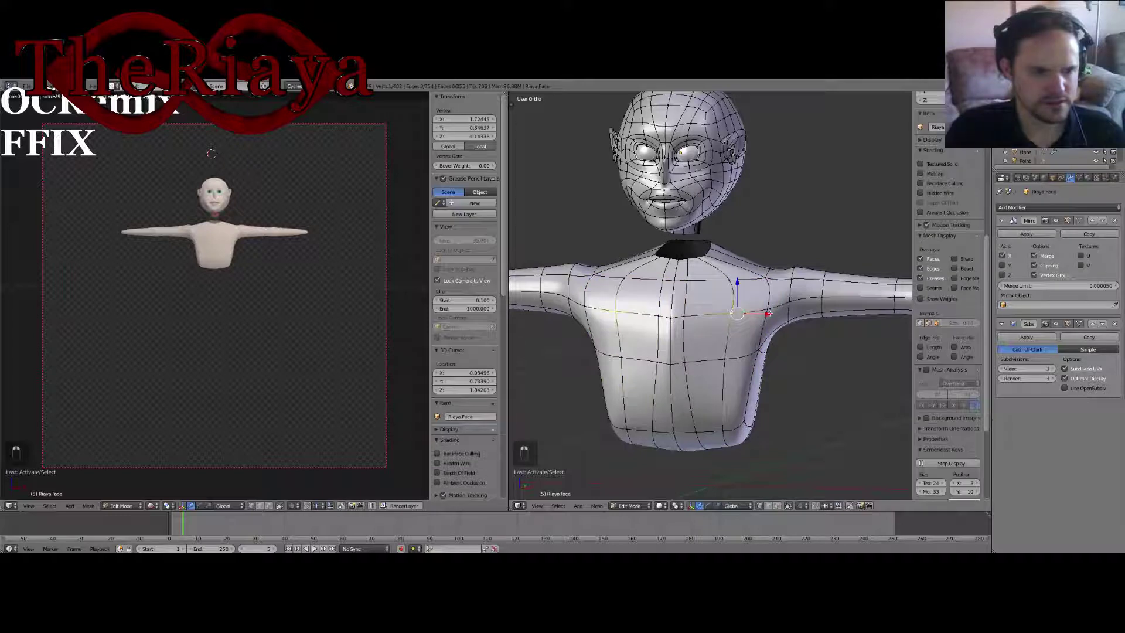
{"action": "left_click_drag", "start_coordinate": [763, 315], "coordinate": [728, 292]}
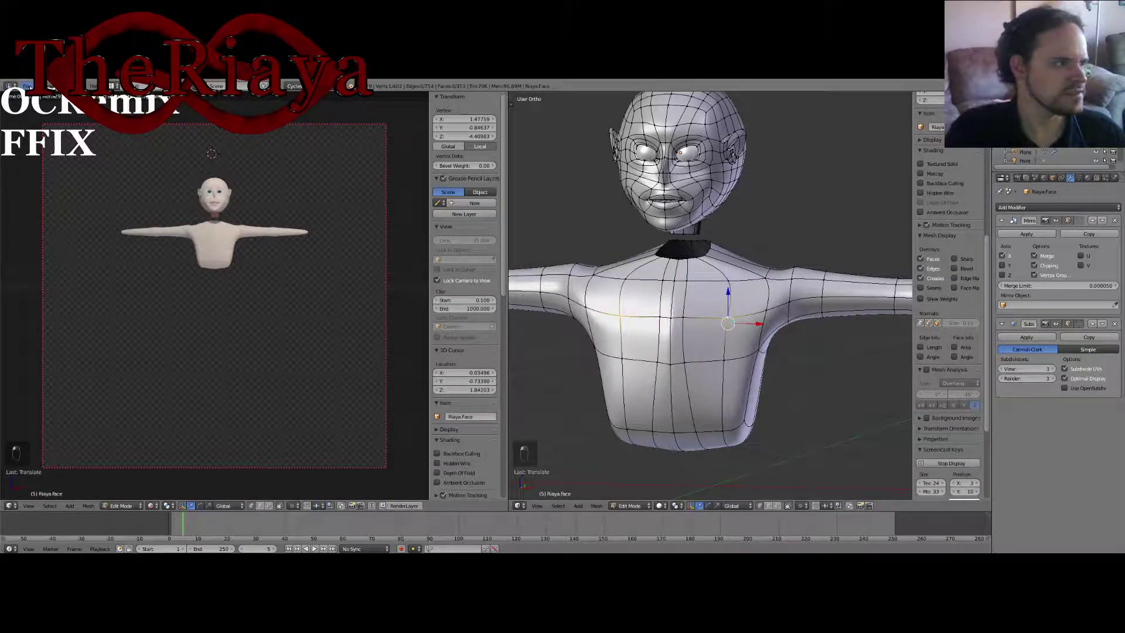
Step: Revert the file to its last saved state to discard the neck deletion and chest edits
{"action": "left_click", "coordinate": [28, 86]}
{"action": "left_click", "coordinate": [38, 157]}
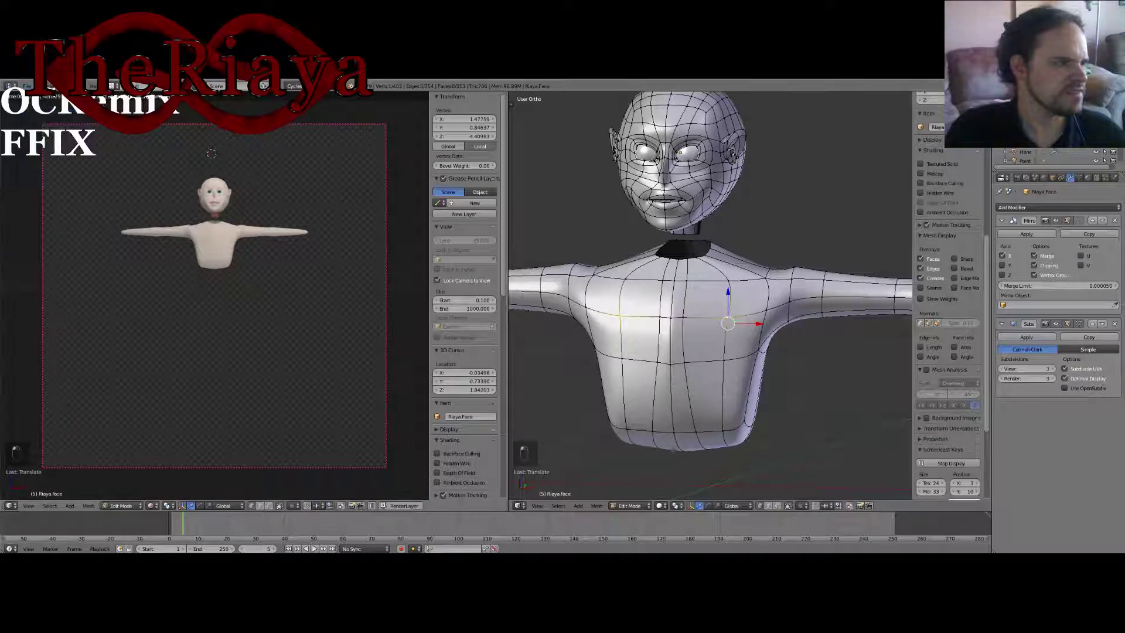
{"action": "left_click", "coordinate": [29, 92]}
{"action": "left_click", "coordinate": [27, 87]}
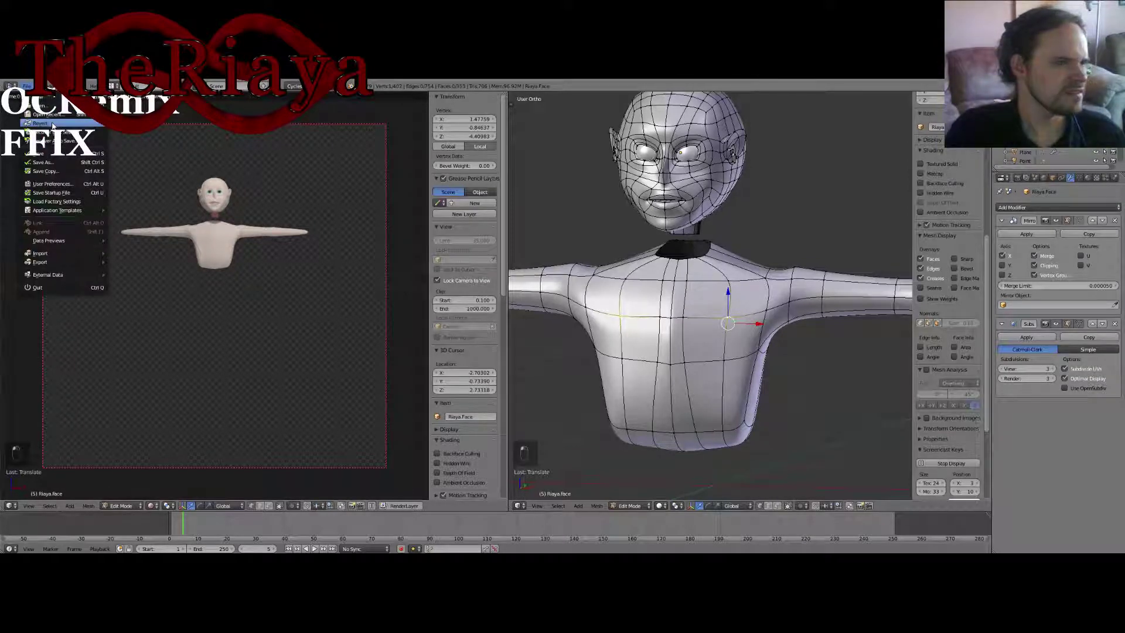
{"action": "left_click", "coordinate": [40, 123]}
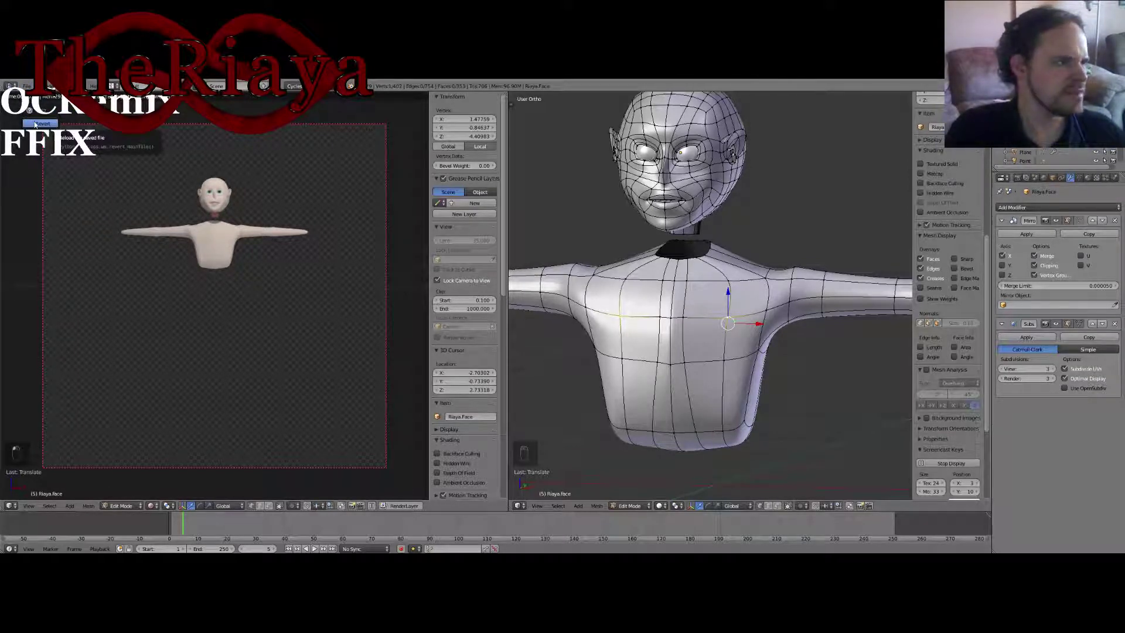
{"action": "left_click", "coordinate": [35, 123]}
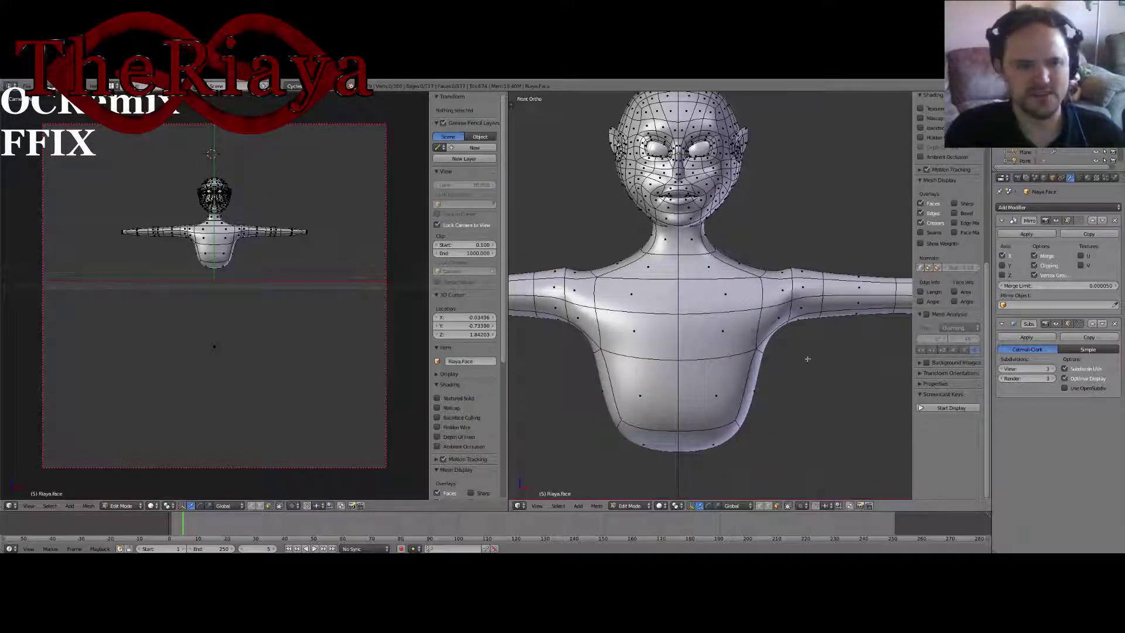
Step: Add two centred vertical loop cuts per side through the chest, with the neck faces still in place
{"action": "mouse_move", "coordinate": [811, 349]}
{"action": "middle_mouse_down"}
{"action": "mouse_move", "coordinate": [838, 346]}
{"action": "mouse_move", "coordinate": [799, 349]}
{"action": "middle_mouse_up"}
{"action": "key", "text": "ctrl+r"}
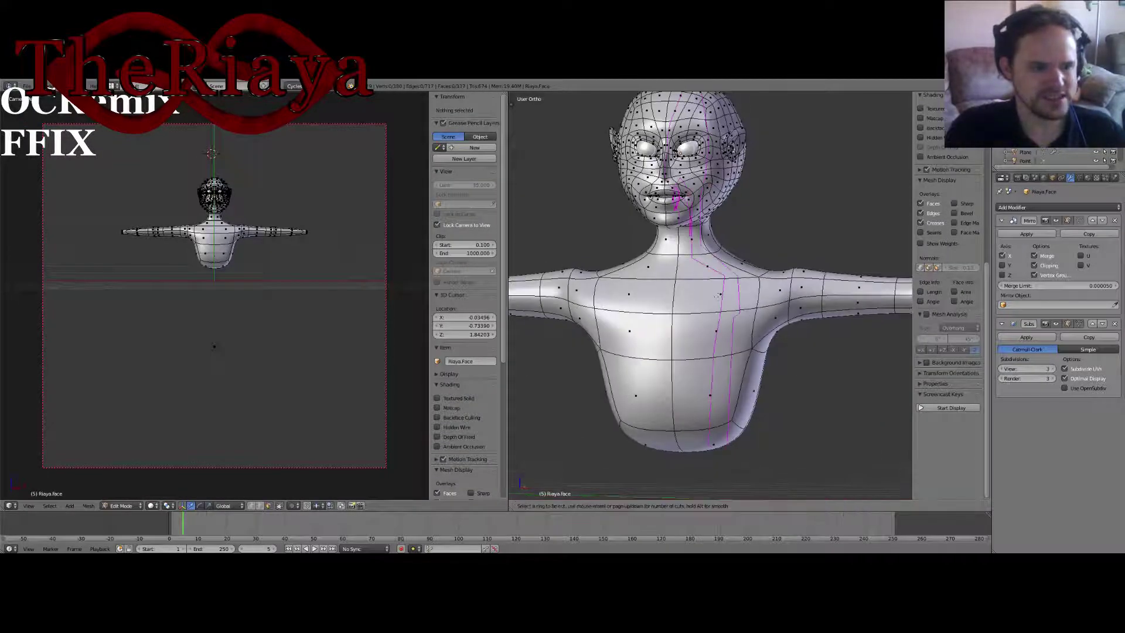
{"action": "scroll", "coordinate": [718, 296], "scroll_direction": "up", "scroll_amount": 1}
{"action": "left_click", "coordinate": [718, 296]}
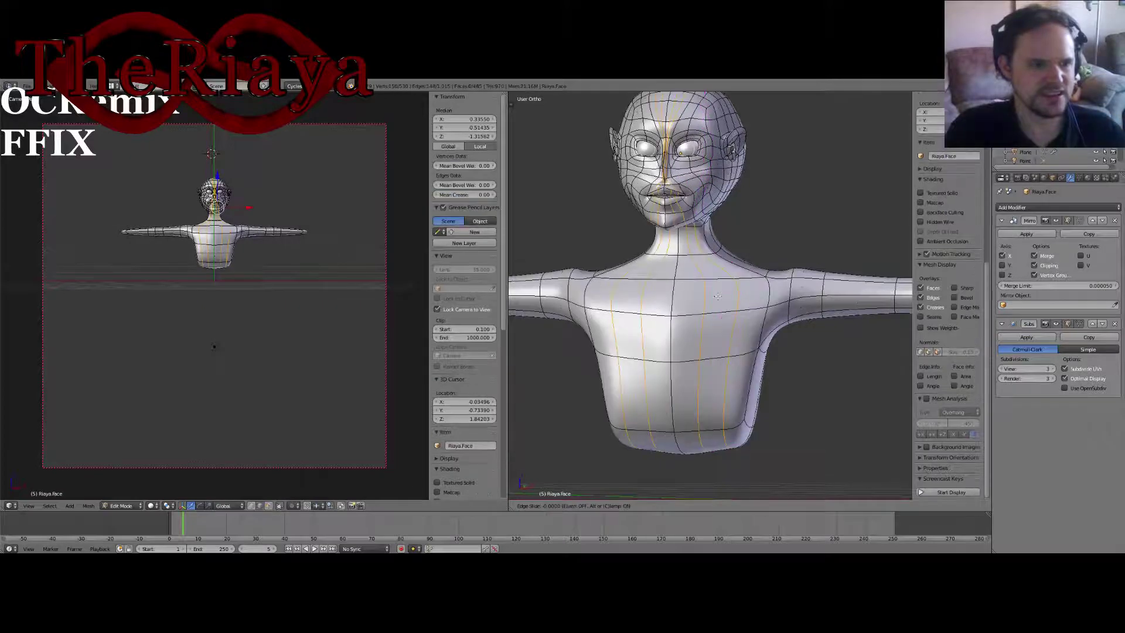
{"action": "right_click", "coordinate": [718, 296]}
{"action": "middle_click_drag", "start_coordinate": [718, 296], "coordinate": [633, 104]}
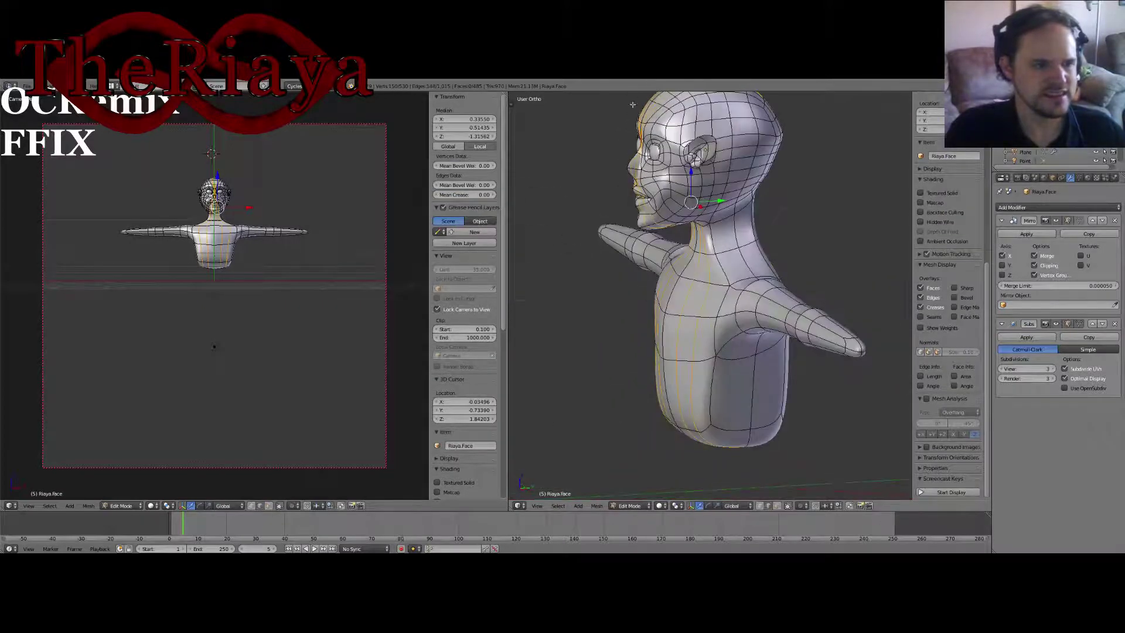
Step: Examine how the new vertical loops run through the face, jaw, neck and chest from the front and side
{"action": "middle_click_drag", "start_coordinate": [701, 194], "coordinate": [828, 282]}
{"action": "scroll", "coordinate": [707, 276], "scroll_direction": "up", "scroll_amount": 4}
{"action": "scroll", "coordinate": [828, 283], "scroll_direction": "down", "scroll_amount": 3}
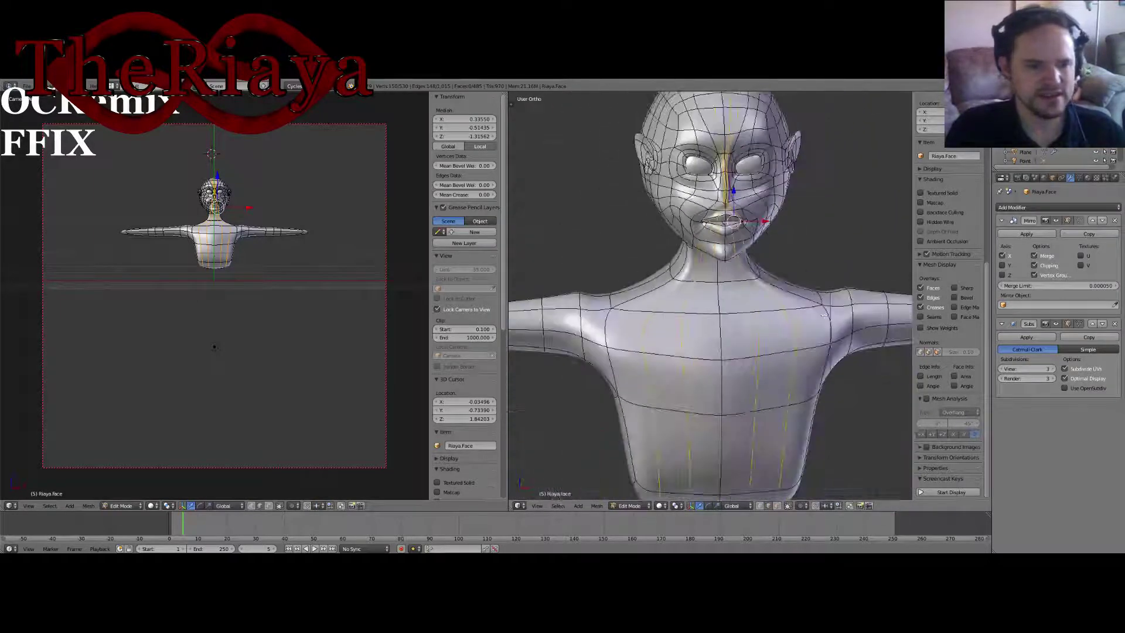
{"action": "middle_click_drag", "start_coordinate": [825, 342], "coordinate": [764, 302]}
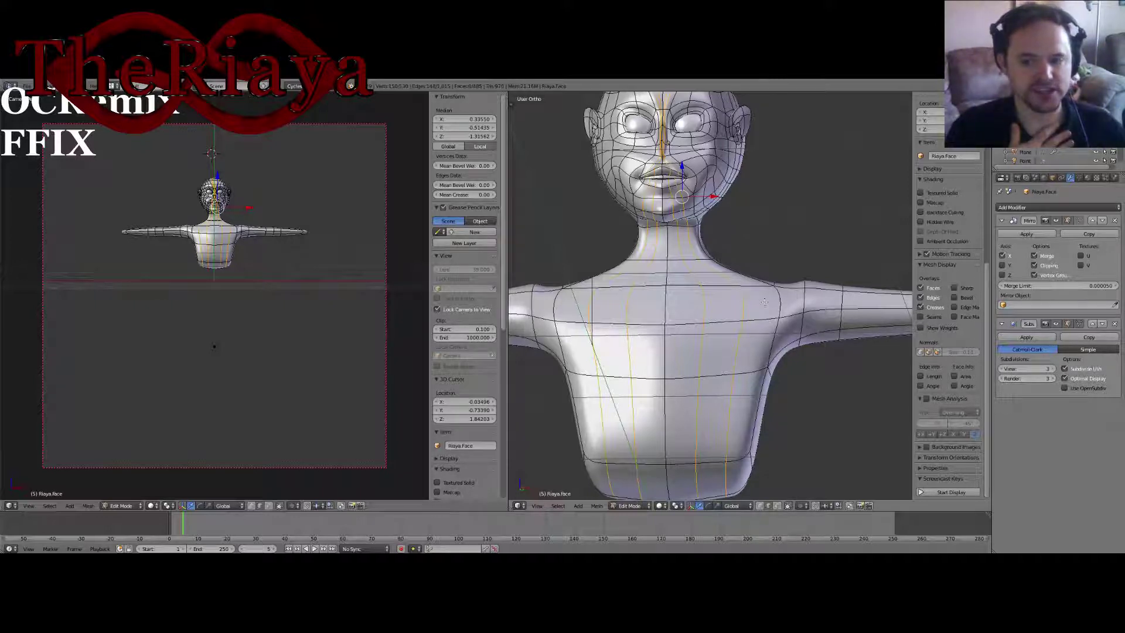
{"action": "scroll", "coordinate": [763, 309], "scroll_direction": "up", "scroll_amount": 2}
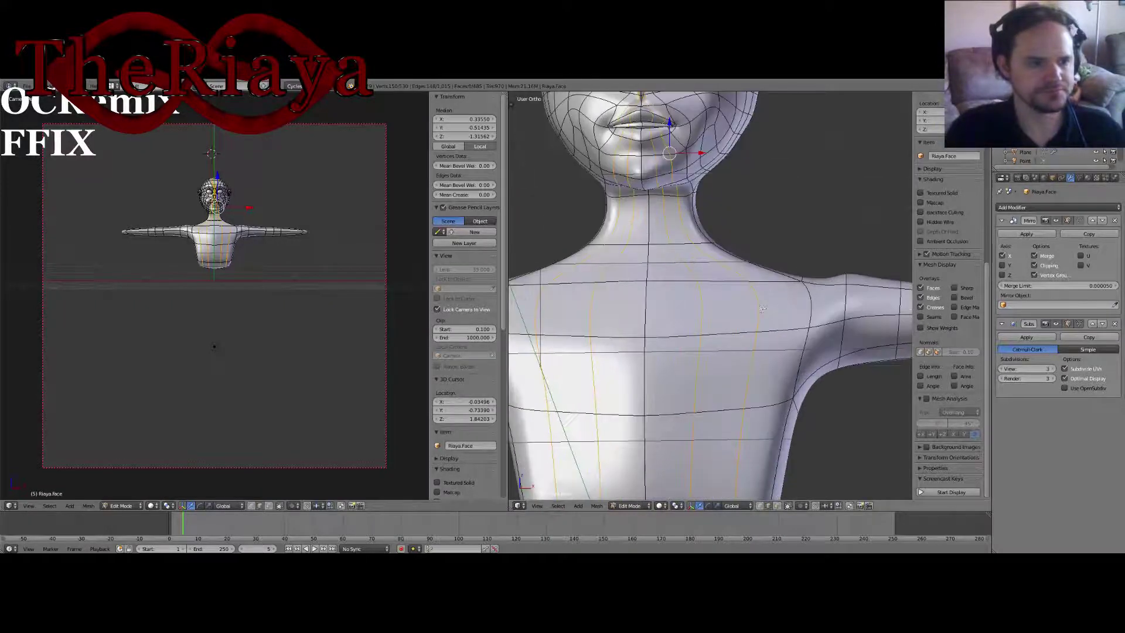
{"action": "middle_click_drag", "start_coordinate": [764, 257], "coordinate": [716, 338], "text": "shift"}
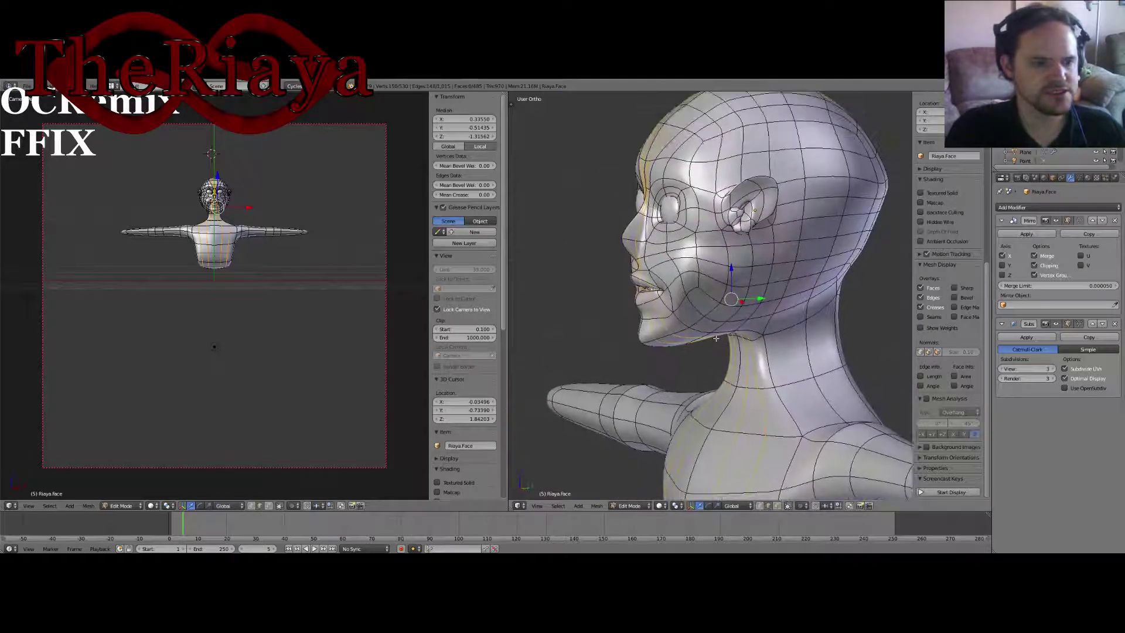
{"action": "scroll", "coordinate": [683, 334], "scroll_direction": "up", "scroll_amount": 3}
{"action": "scroll", "coordinate": [648, 306], "scroll_direction": "down", "scroll_amount": 5}
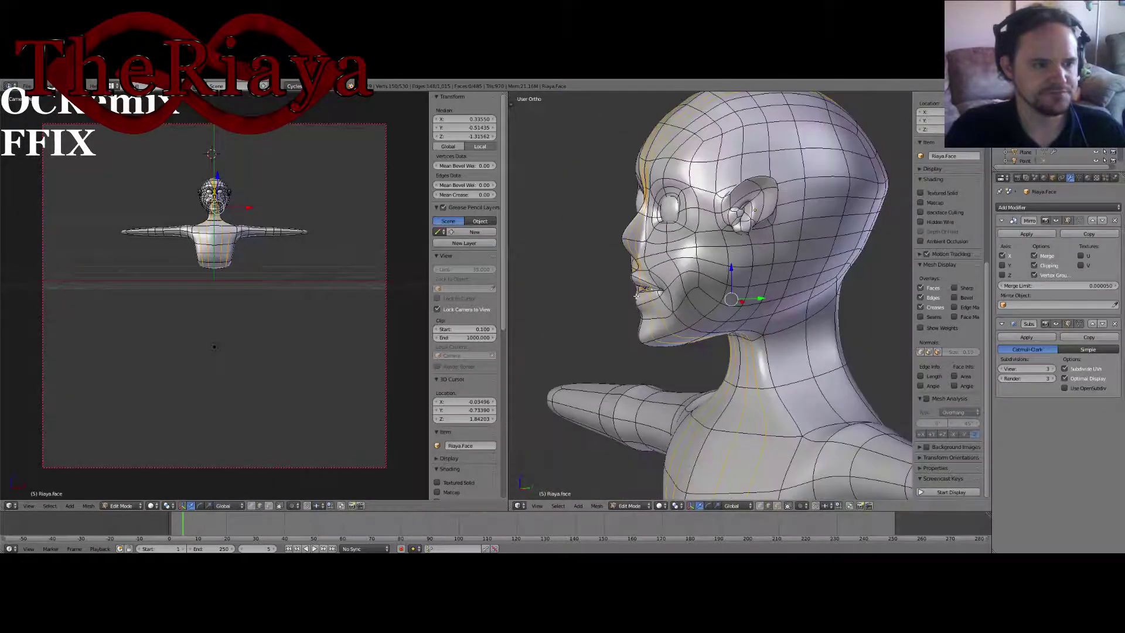
{"action": "middle_click_drag", "start_coordinate": [648, 307], "coordinate": [716, 238]}
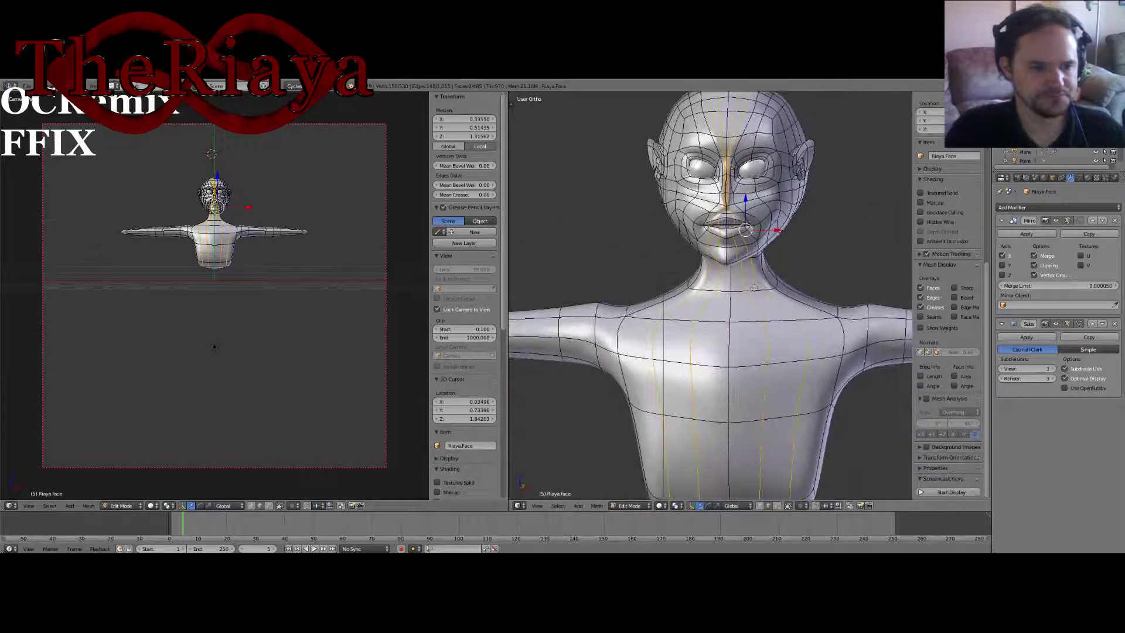
Step: Revert to the saved file to discard the two vertical loop cuts, and frame the neck and chest in the front view
{"action": "left_click", "coordinate": [27, 86]}
{"action": "left_click", "coordinate": [34, 125]}
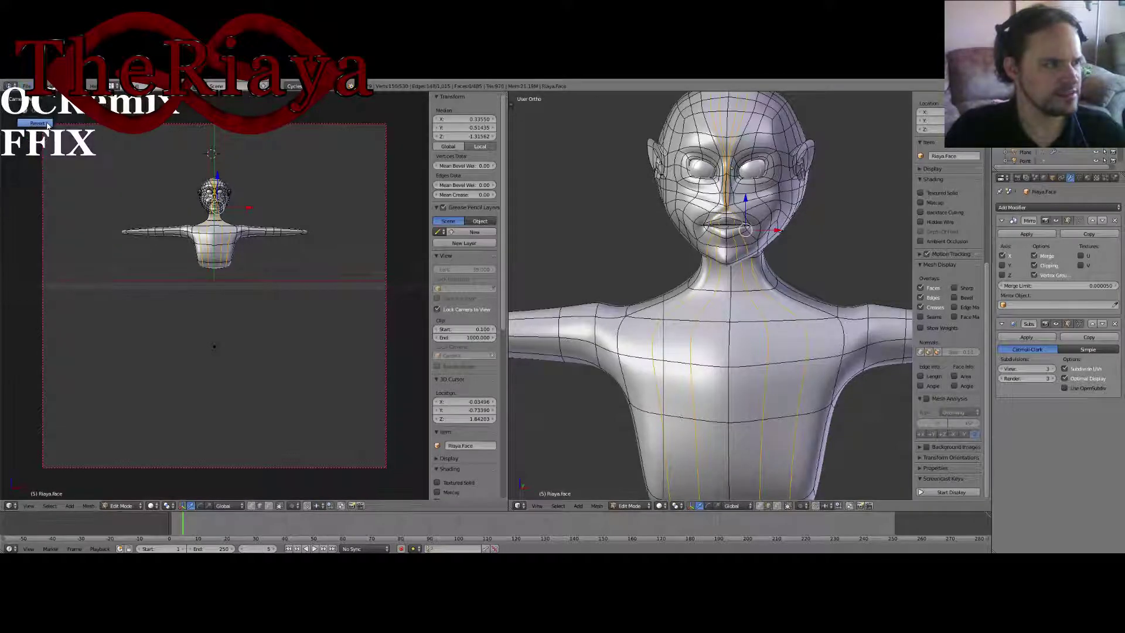
{"action": "left_click", "coordinate": [34, 124]}
{"action": "middle_click_drag", "start_coordinate": [599, 288], "coordinate": [638, 300], "text": "shift"}
{"action": "scroll", "coordinate": [639, 300], "scroll_direction": "up", "scroll_amount": 2}
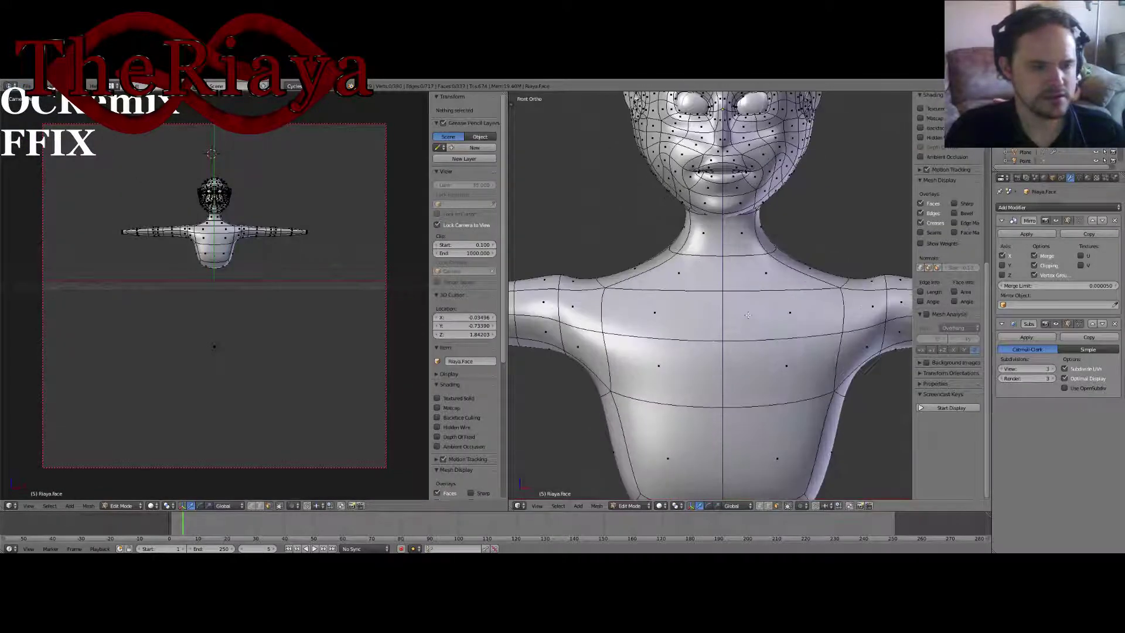
Step: Select the two front chest faces on one side and try extruding them
{"action": "middle_click_drag", "start_coordinate": [771, 332], "coordinate": [698, 303], "text": "shift"}
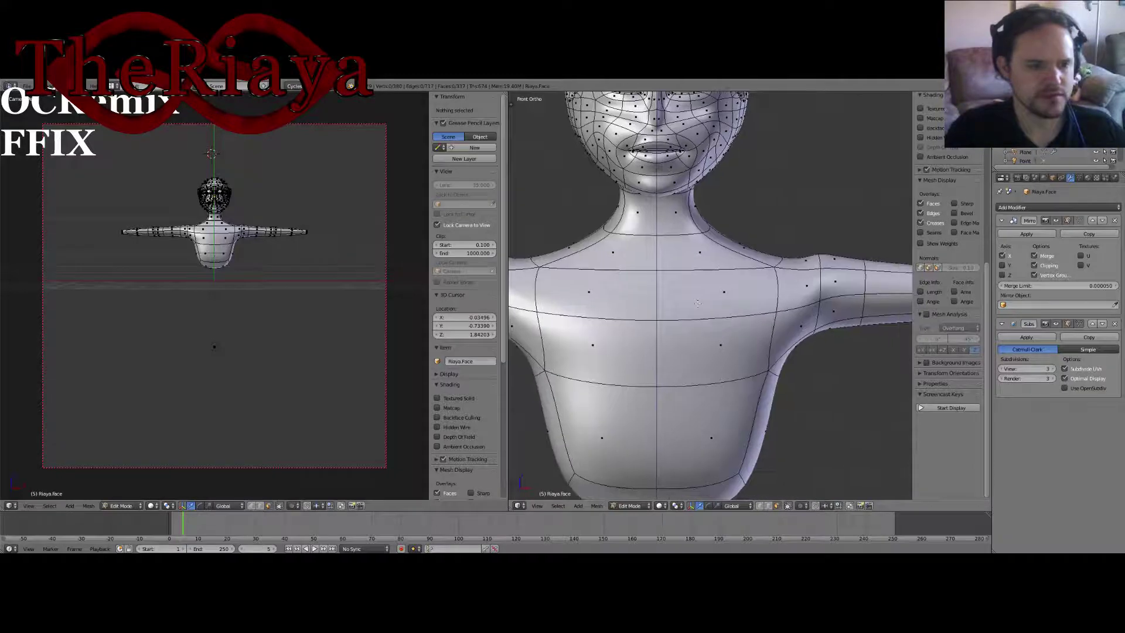
{"action": "right_click", "coordinate": [715, 303]}
{"action": "right_click", "coordinate": [720, 341], "text": "shift"}
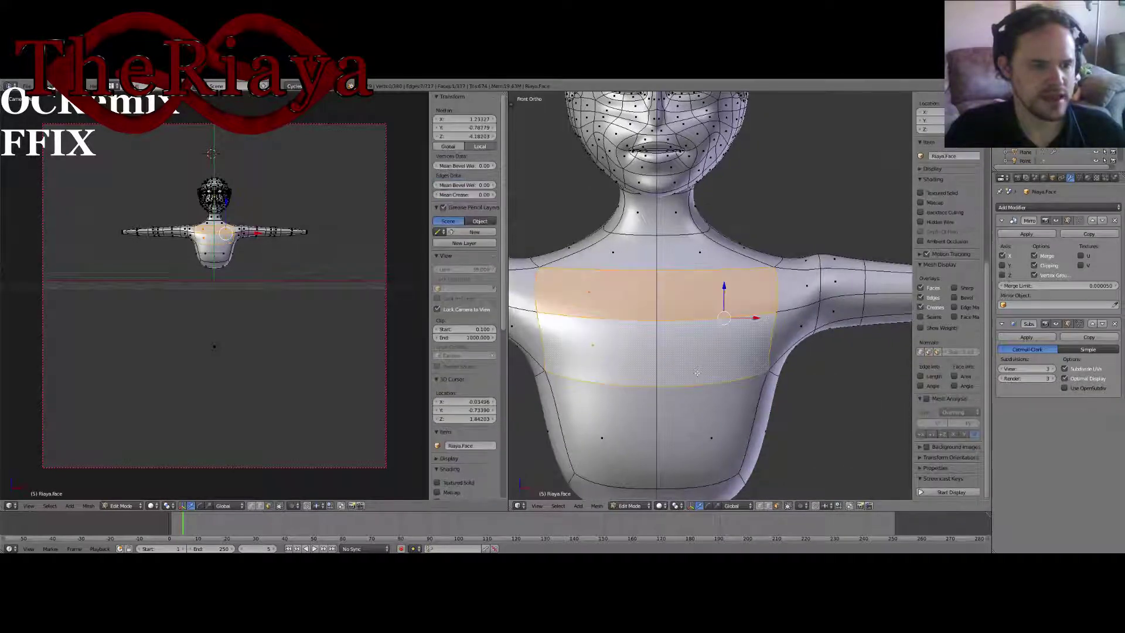
{"action": "middle_click_drag", "start_coordinate": [776, 442], "coordinate": [787, 352], "text": "shift"}
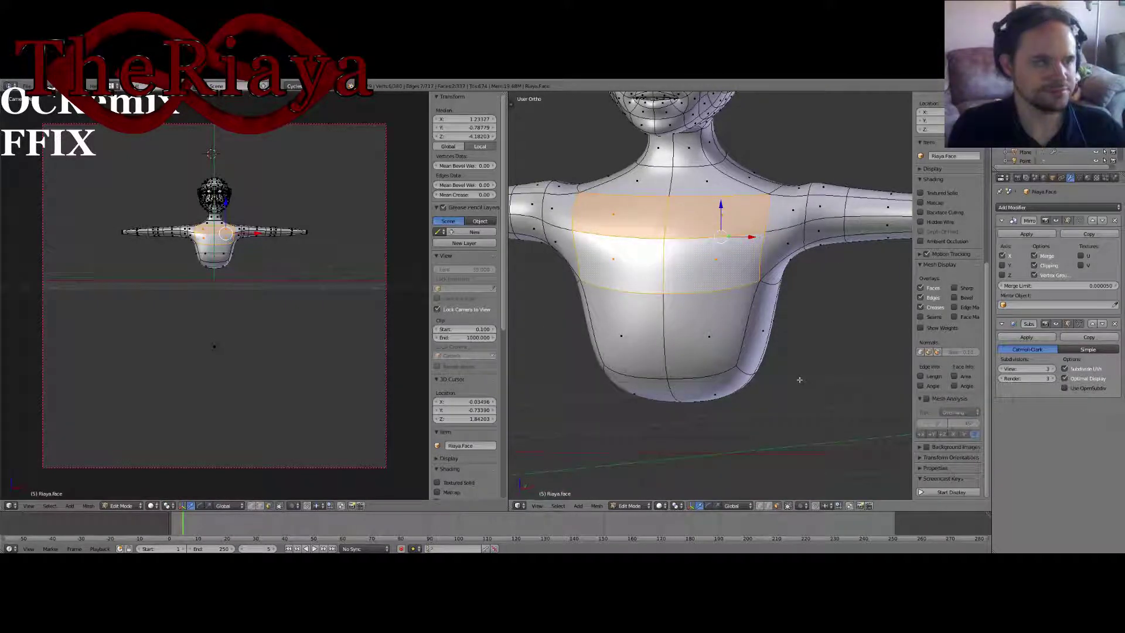
{"action": "key", "text": "e"}
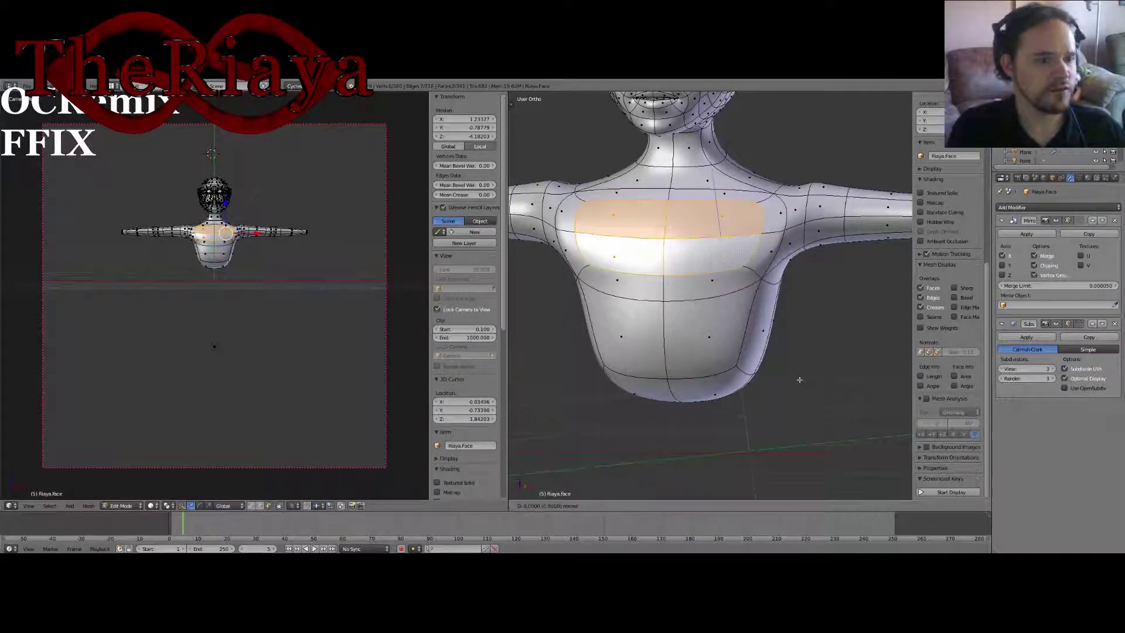
{"action": "left_click", "coordinate": [800, 380]}
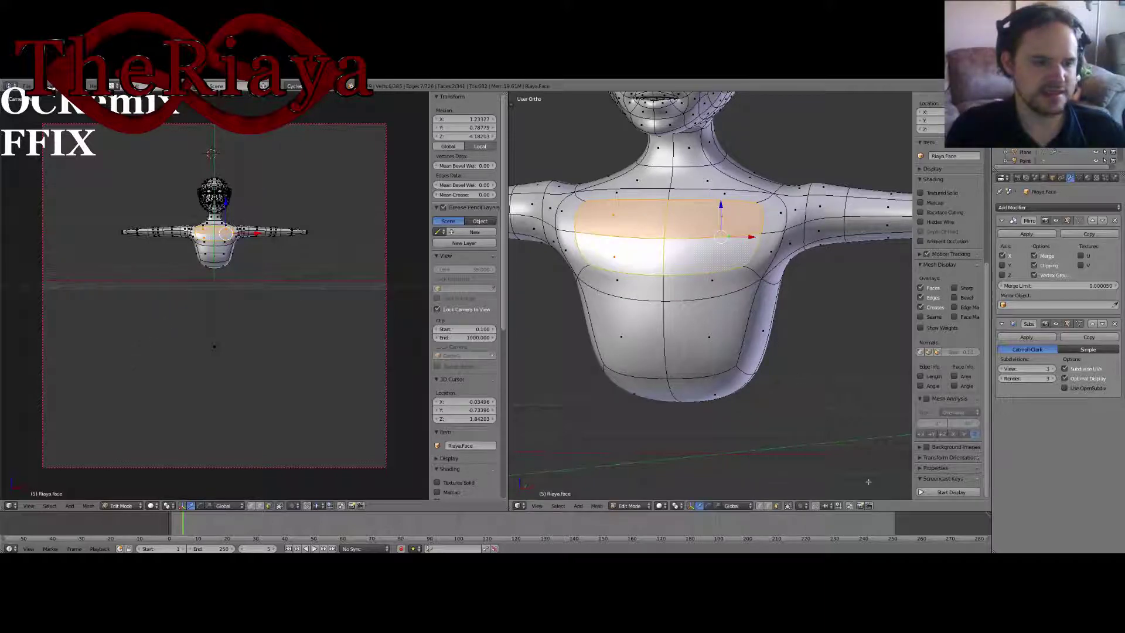
Step: Cancel the scaling and undo the extrusion of the chest faces
{"action": "key", "text": "s"}
{"action": "right_click", "coordinate": [733, 355]}
{"action": "key", "text": "ctrl+z"}
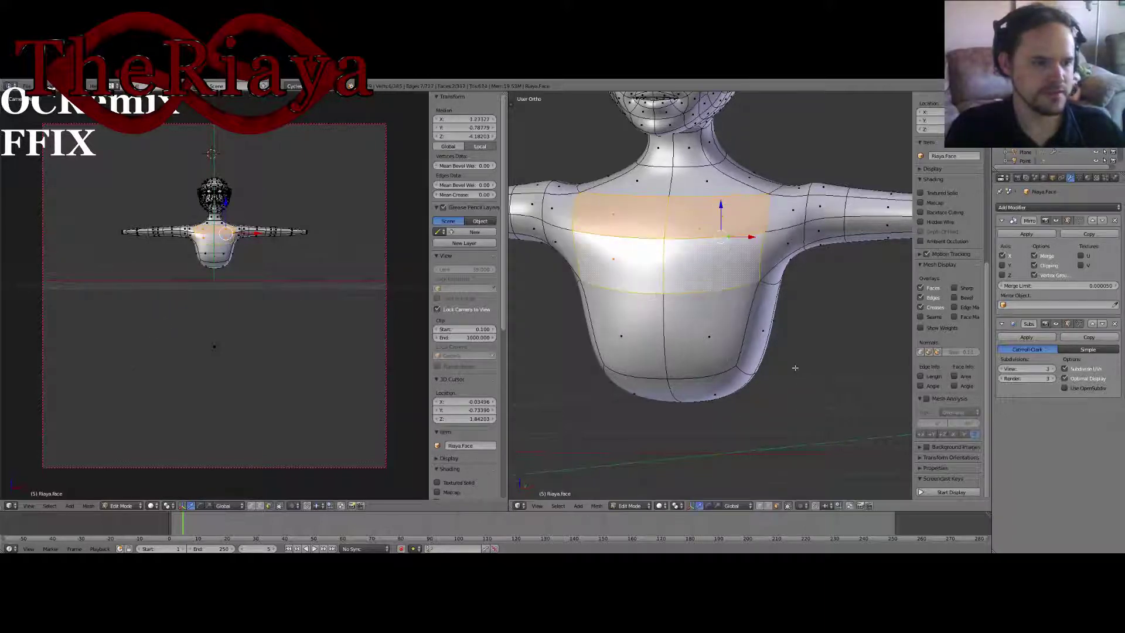
{"action": "key", "text": "ctrl+z"}
{"action": "right_click", "coordinate": [746, 285], "text": "shift"}
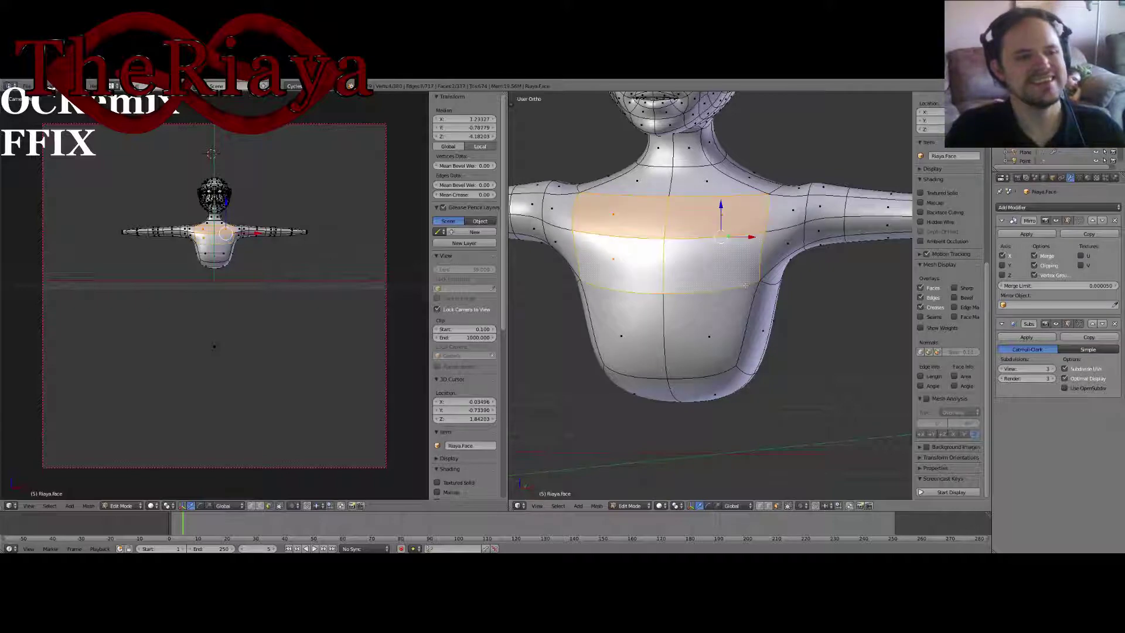
Step: Delete the ring of neck faces so the head is separated from the torso
{"action": "middle_click_drag", "start_coordinate": [756, 278], "coordinate": [702, 301]}
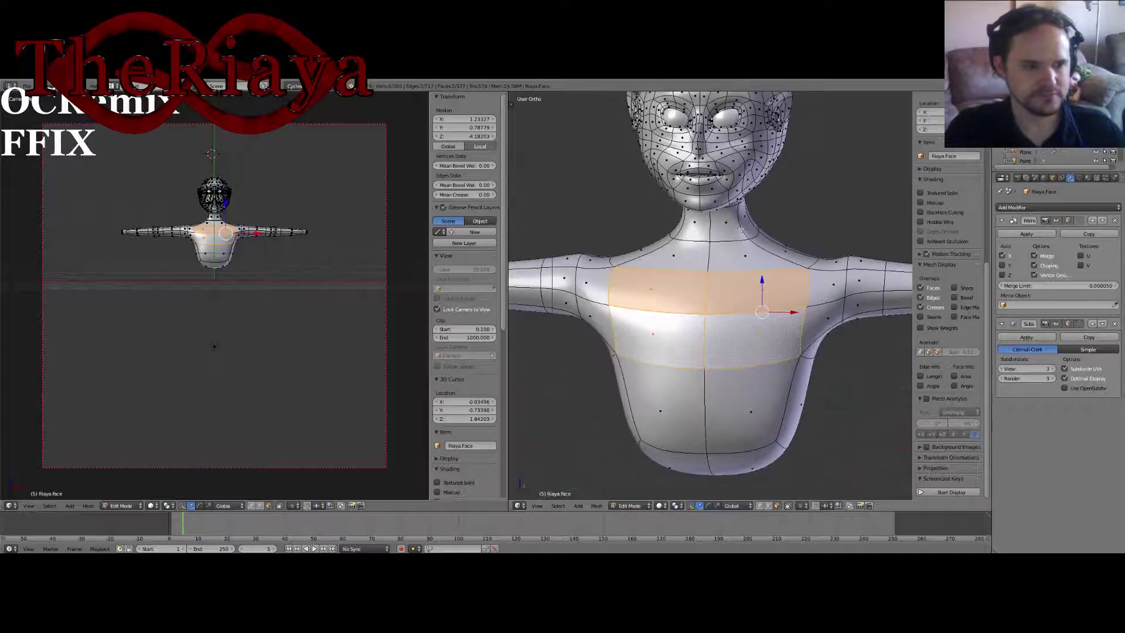
{"action": "right_click", "coordinate": [735, 219], "text": "alt"}
{"action": "key", "text": "x"}
{"action": "left_click", "coordinate": [776, 244]}
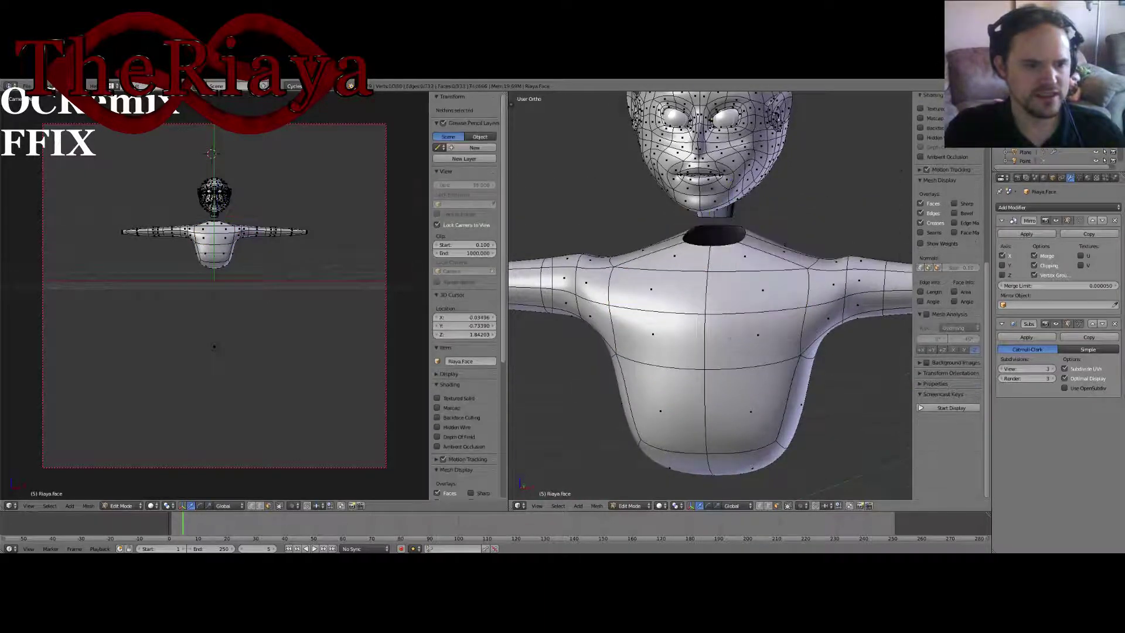
Step: Add two centred vertical loop cuts per side through the torso below the open neck
{"action": "key", "text": "ctrl+r"}
{"action": "scroll", "coordinate": [751, 274], "scroll_direction": "up", "scroll_amount": 1}
{"action": "left_click", "coordinate": [752, 275]}
{"action": "right_click", "coordinate": [752, 274]}
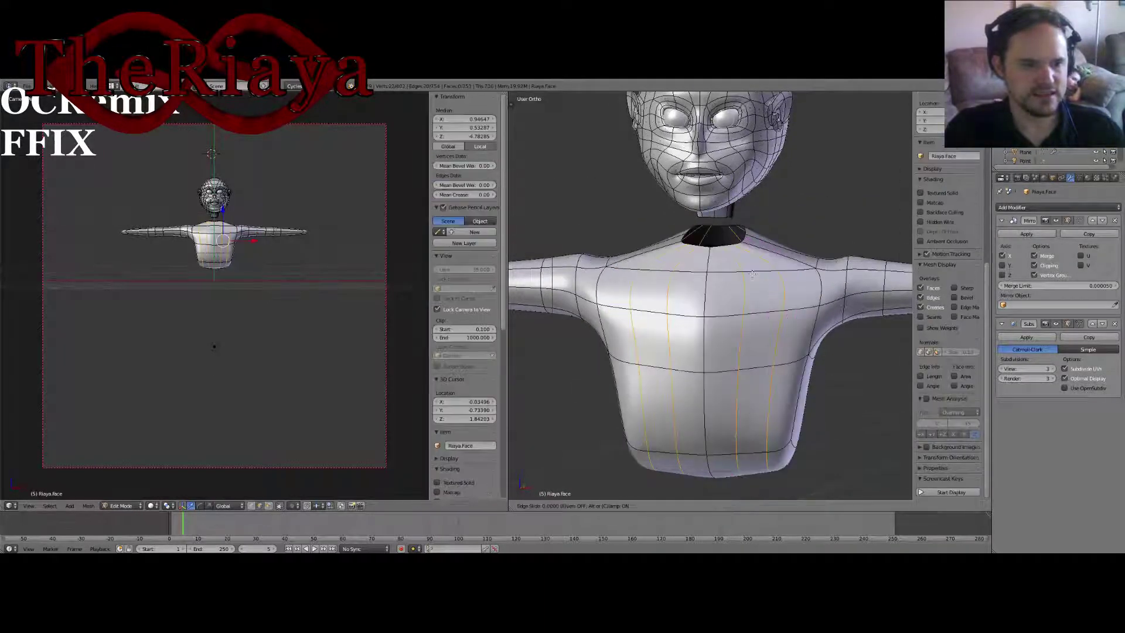
Step: Fill the front of the neck gap with a face between the jaw and chest edges
{"action": "middle_click_drag", "start_coordinate": [752, 274], "coordinate": [733, 299]}
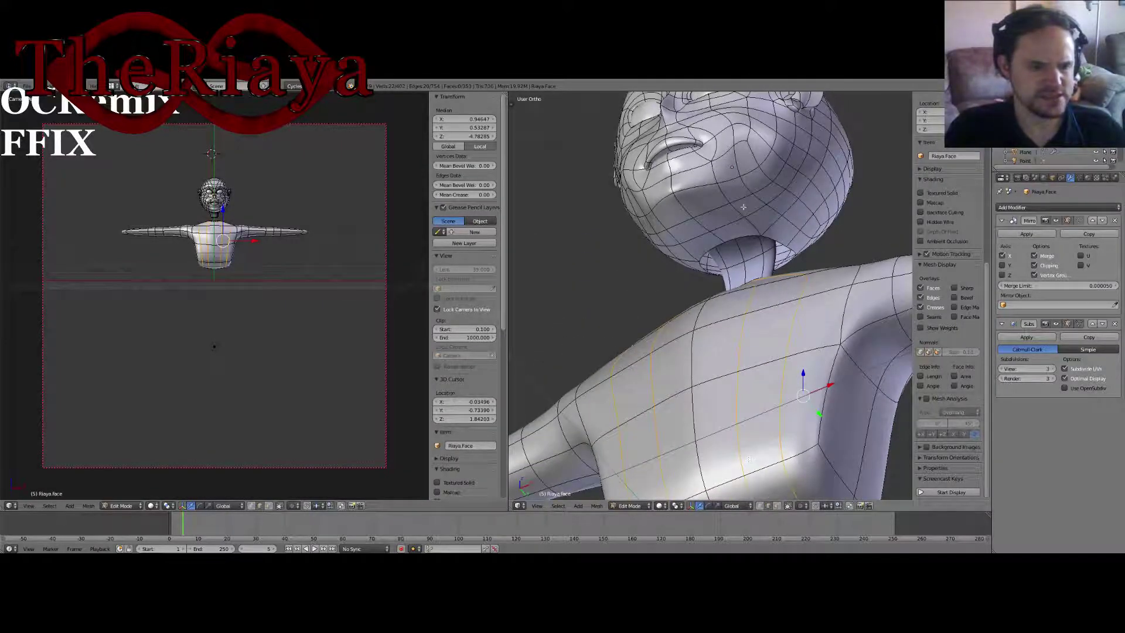
{"action": "right_click", "coordinate": [733, 234]}
{"action": "middle_click_drag", "start_coordinate": [734, 234], "coordinate": [751, 290]}
{"action": "right_click", "coordinate": [740, 305], "text": "shift"}
{"action": "right_click", "coordinate": [745, 309], "text": "shift"}
{"action": "right_click", "coordinate": [755, 305], "text": "shift"}
{"action": "key", "text": "f"}
Step: Fill the side of the neck gap with faces joining the head's lower edges to the shoulder edges
{"action": "right_click", "coordinate": [753, 229]}
{"action": "right_click", "coordinate": [715, 254], "text": "shift"}
{"action": "right_click", "coordinate": [742, 293], "text": "shift"}
{"action": "right_click", "coordinate": [795, 292], "text": "shift"}
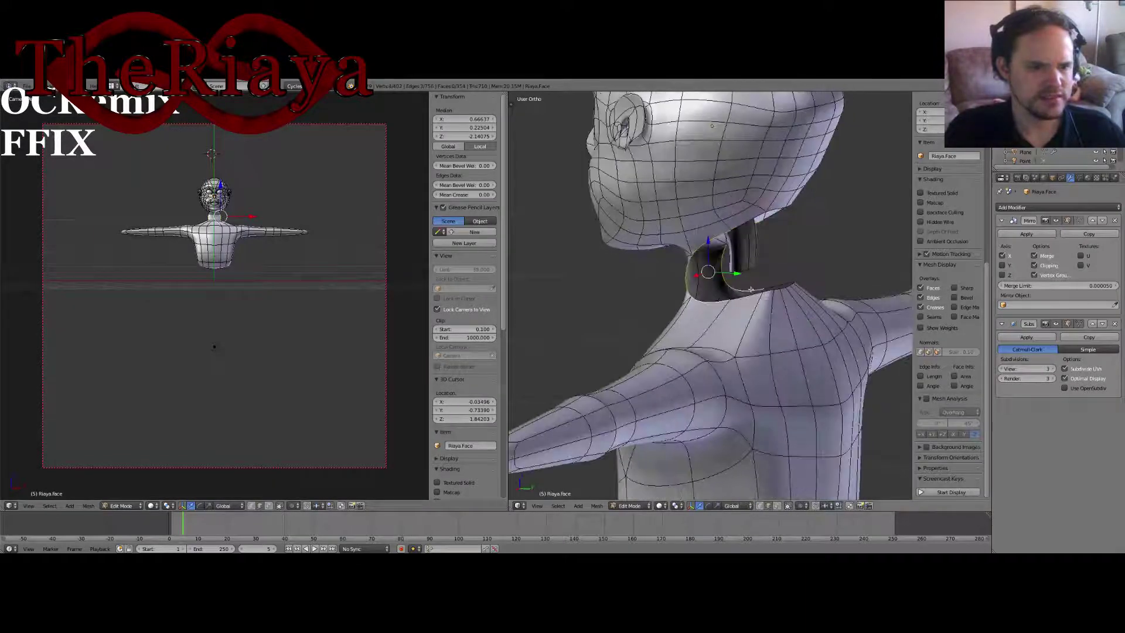
{"action": "key", "text": "f"}
{"action": "right_click", "coordinate": [747, 220]}
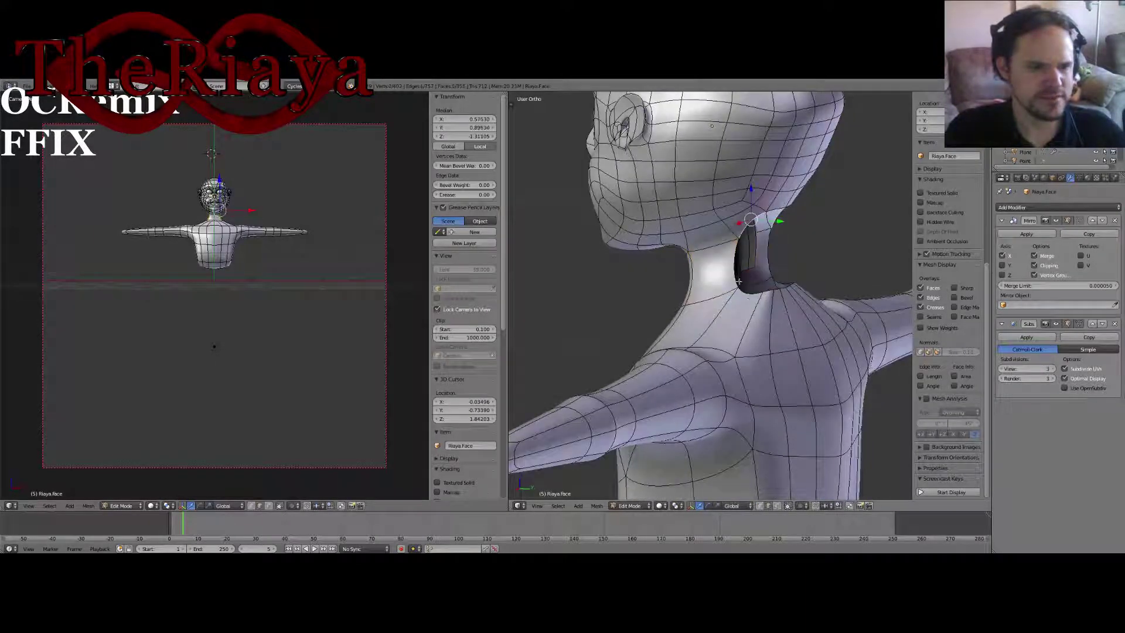
{"action": "right_click", "coordinate": [751, 299], "text": "shift"}
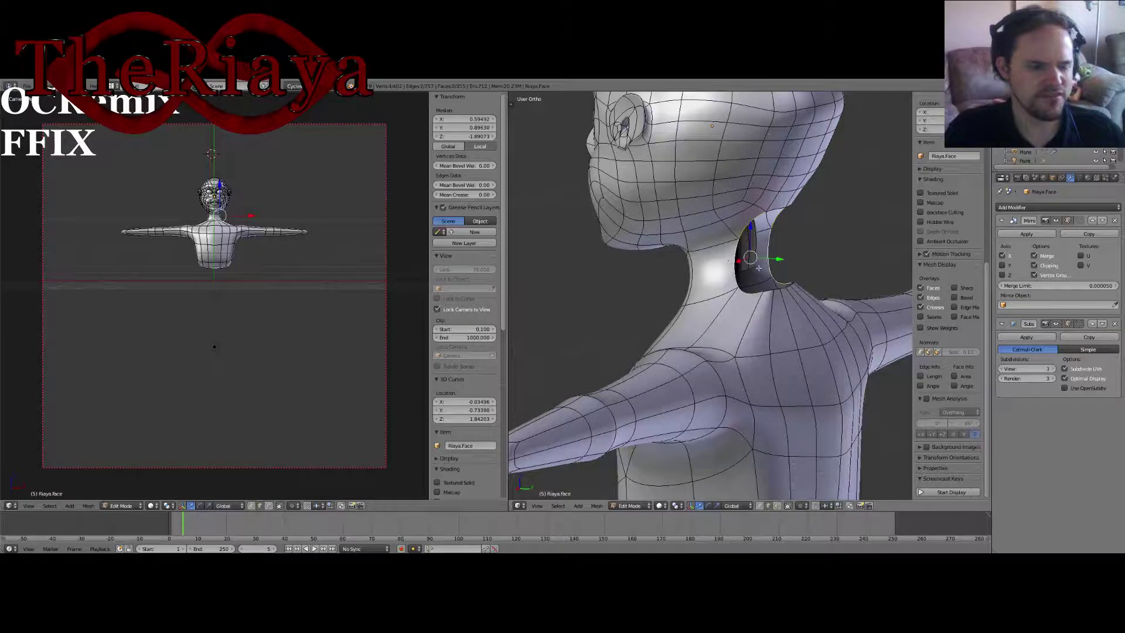
{"action": "key", "text": "f"}
Step: Close the remaining opening at the back of the neck with a face and clear the selection
{"action": "middle_click_drag", "start_coordinate": [730, 264], "coordinate": [638, 271]}
{"action": "right_click", "coordinate": [669, 282]}
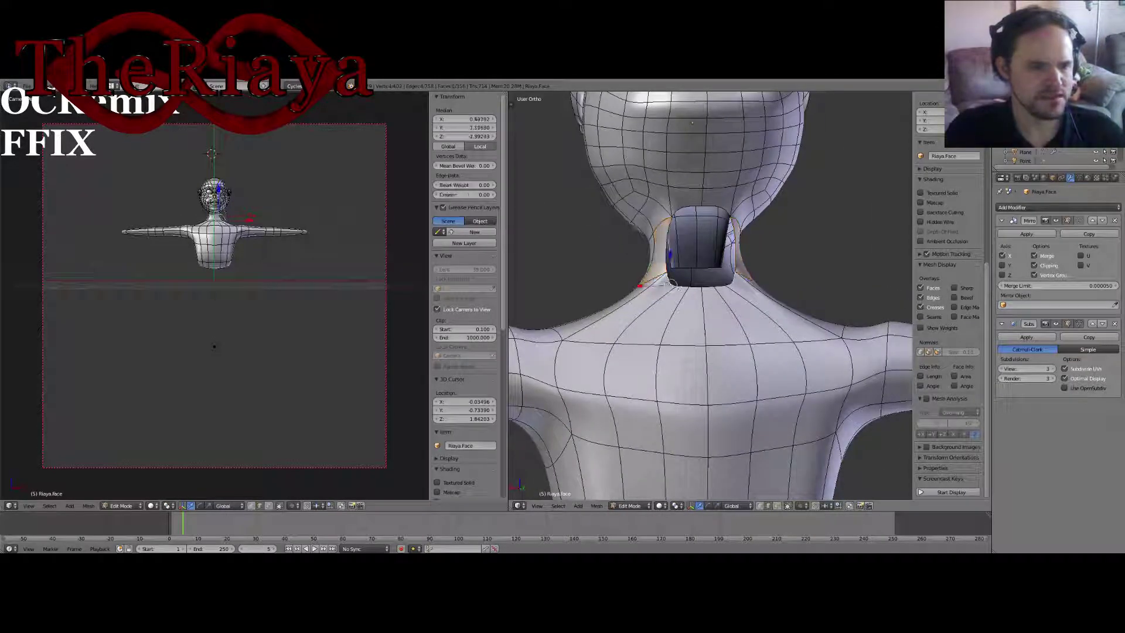
{"action": "right_click", "coordinate": [674, 284], "text": "shift"}
{"action": "right_click", "coordinate": [687, 205], "text": "shift"}
{"action": "right_click", "coordinate": [666, 239], "text": "shift"}
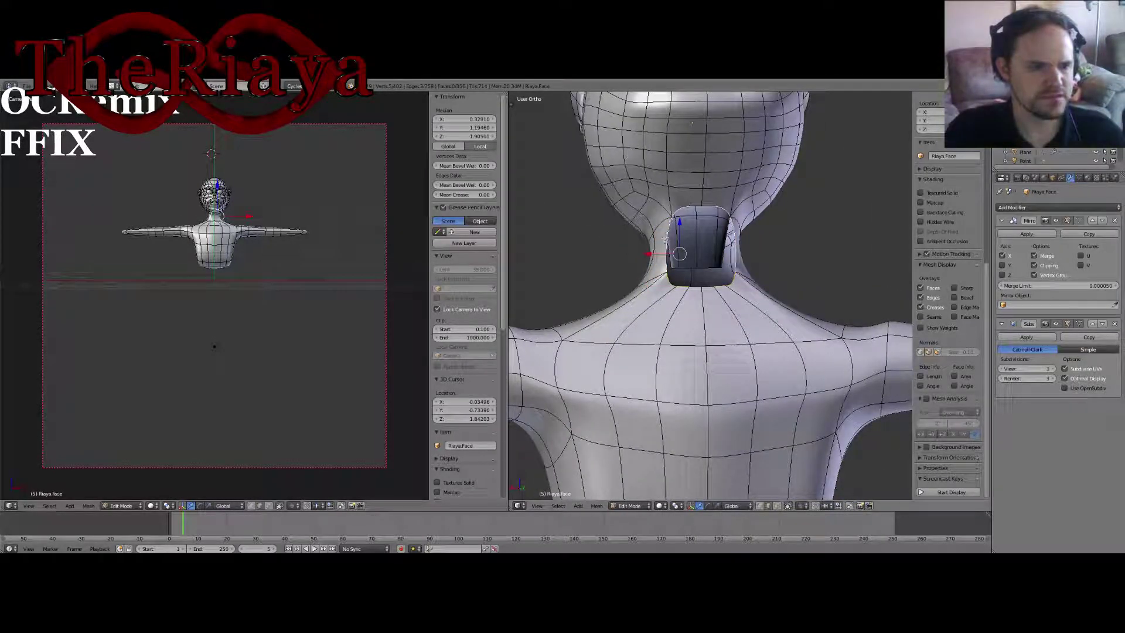
{"action": "right_click", "coordinate": [693, 288], "text": "shift"}
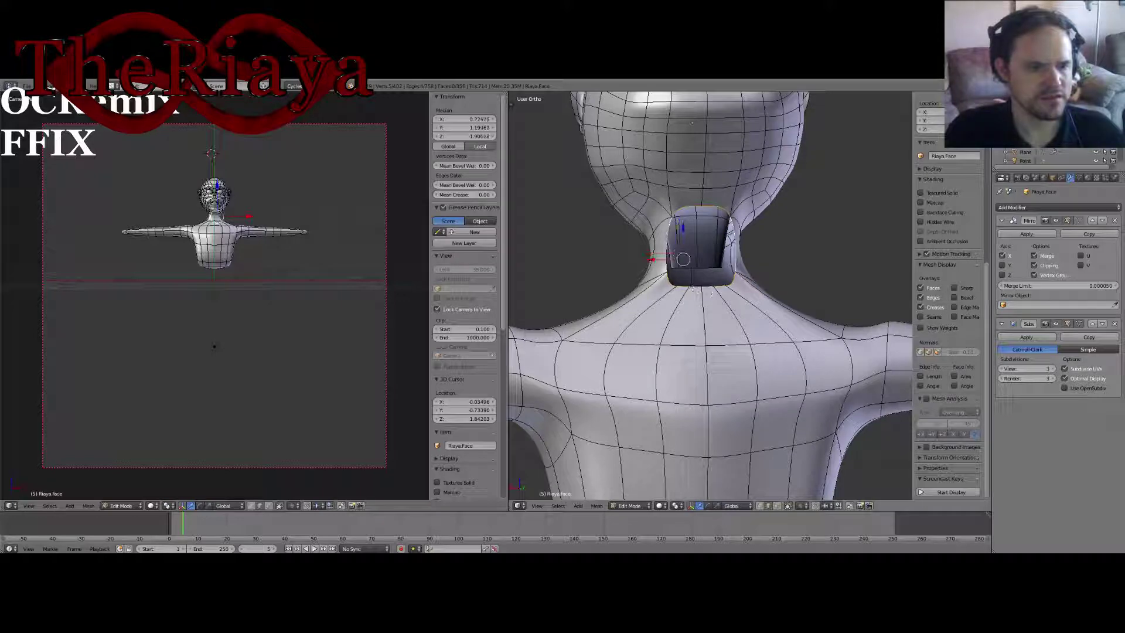
{"action": "key", "text": "f"}
{"action": "key", "text": "a"}
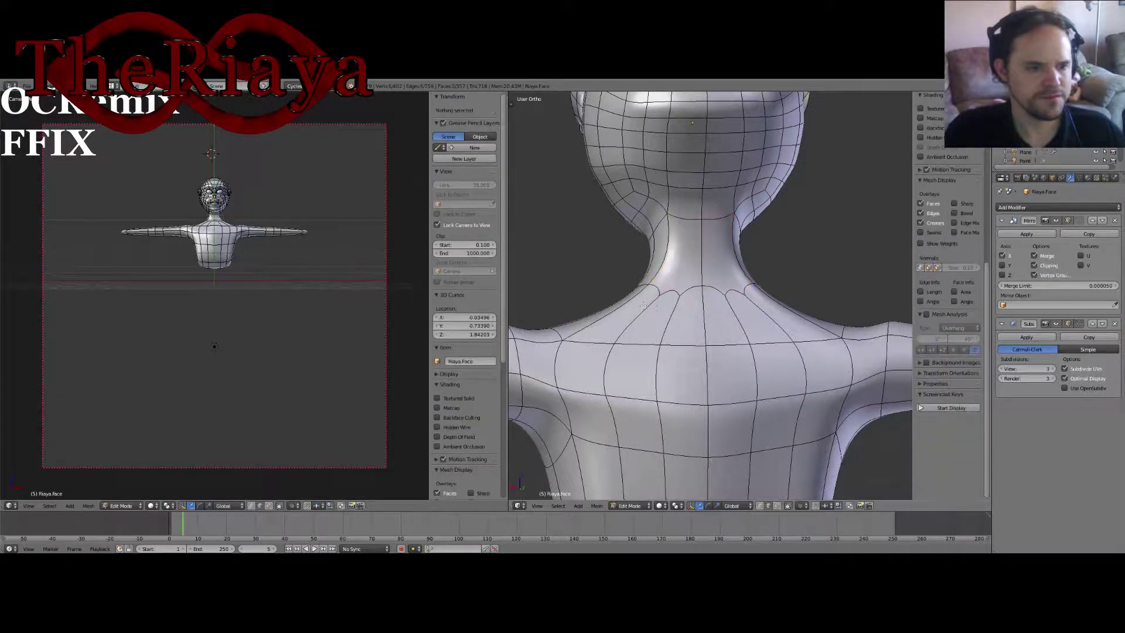
Step: Apply the Mirror and Subdivision Surface modifiers to the model with the rebuilt neck and examine the mesh flow around its base
{"action": "middle_click_drag", "start_coordinate": [656, 304], "coordinate": [616, 270]}
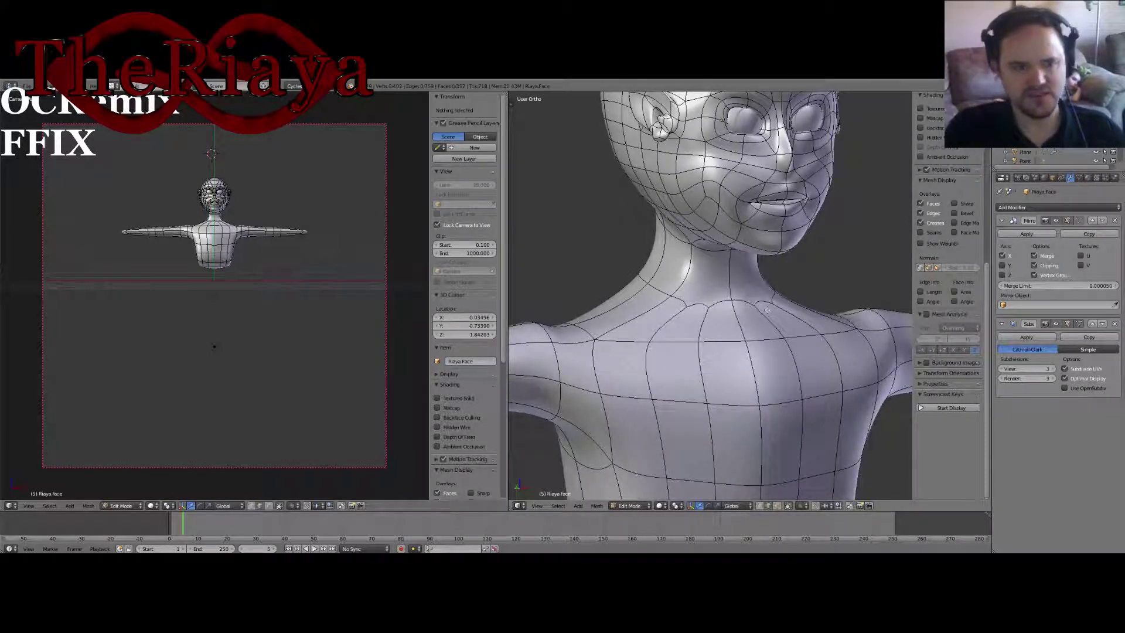
{"action": "middle_click_drag", "start_coordinate": [767, 310], "coordinate": [820, 311]}
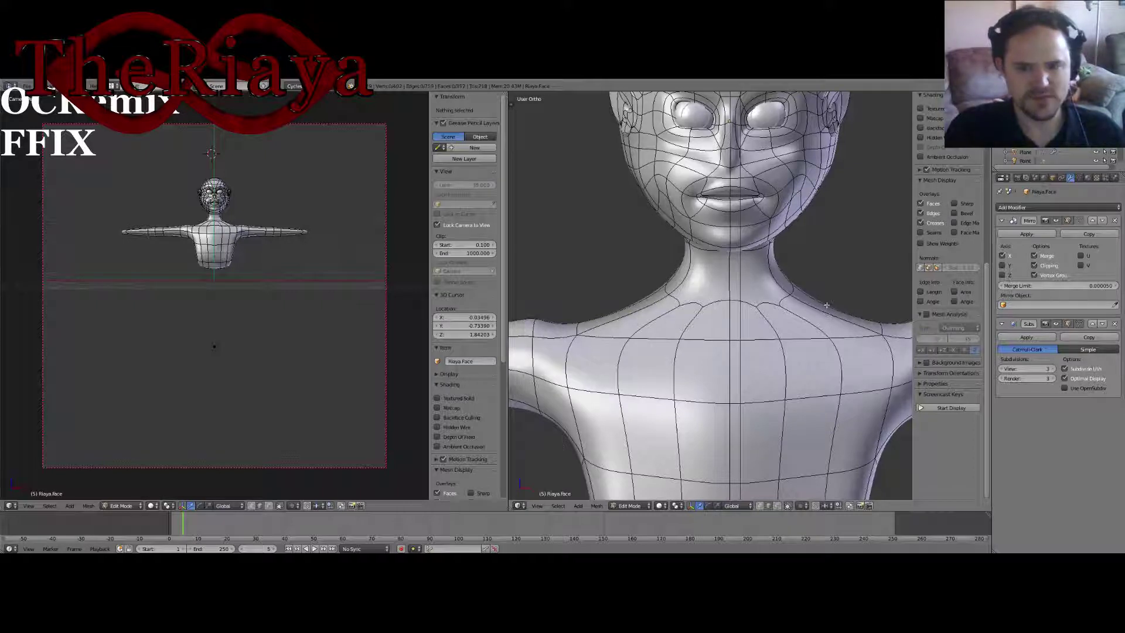
{"action": "left_click", "coordinate": [1017, 235]}
{"action": "key", "text": "Tab"}
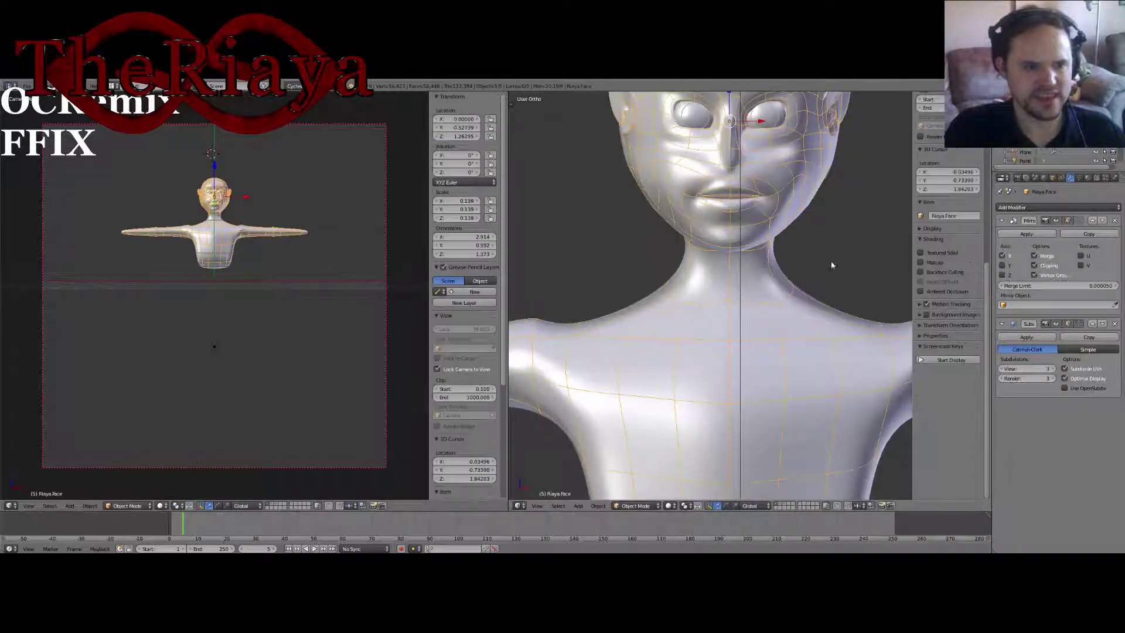
{"action": "left_click", "coordinate": [1021, 236]}
{"action": "left_click", "coordinate": [1021, 236]}
{"action": "key", "text": "Tab"}
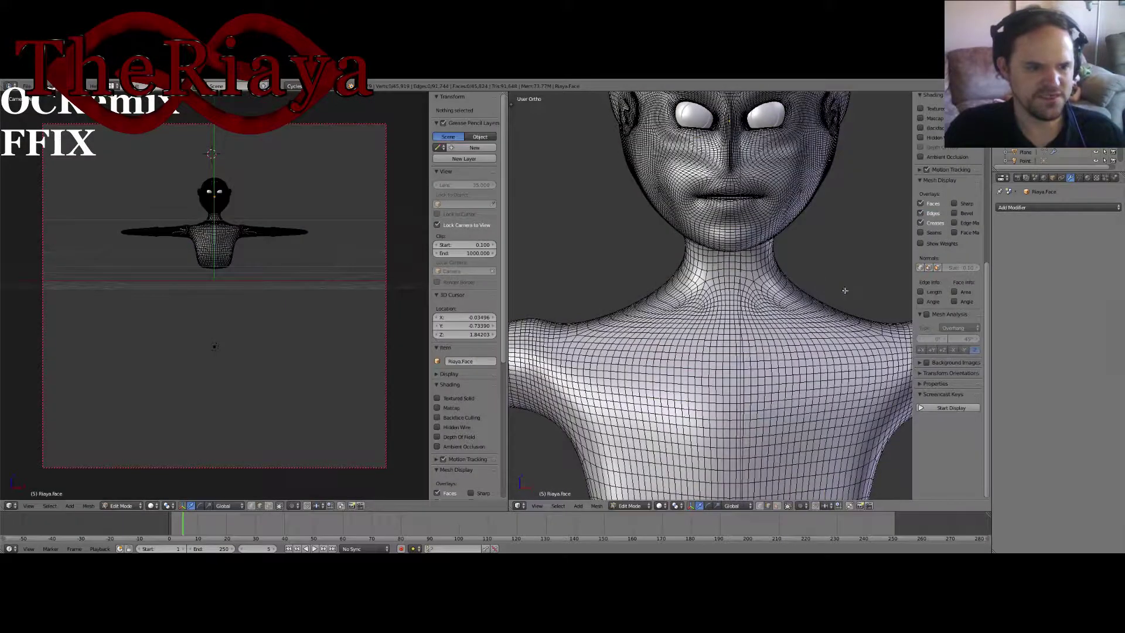
{"action": "middle_click_drag", "start_coordinate": [846, 291], "coordinate": [796, 306]}
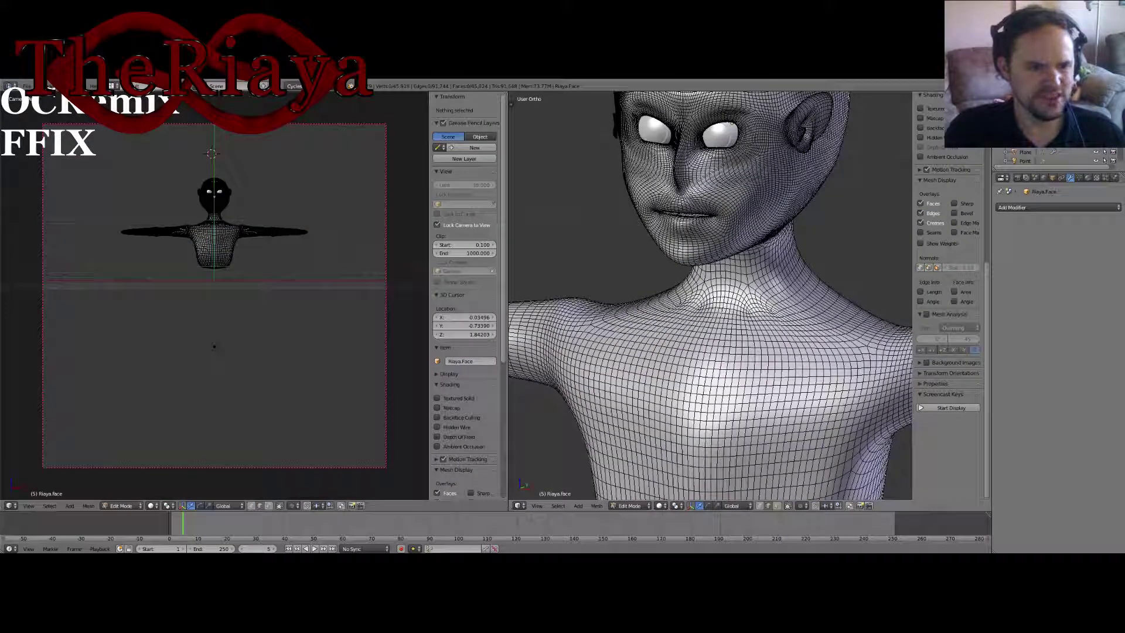
{"action": "middle_click_drag", "start_coordinate": [647, 297], "coordinate": [683, 292]}
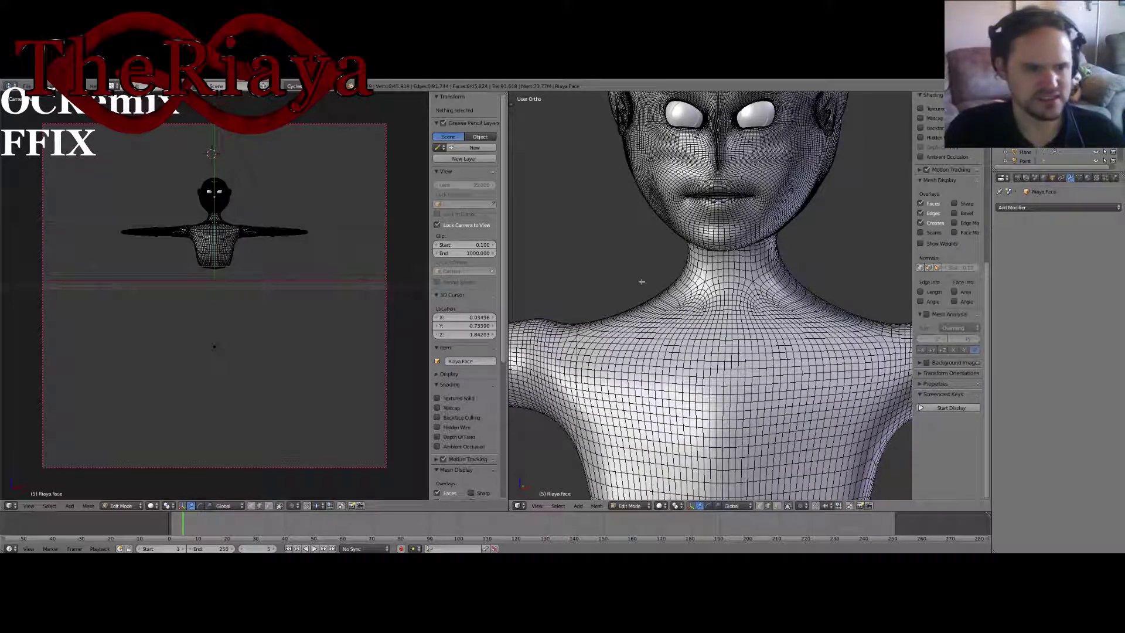
Step: Revert to the saved file to discard the rebuilt neck and the applied modifiers
{"action": "key", "text": "Tab"}
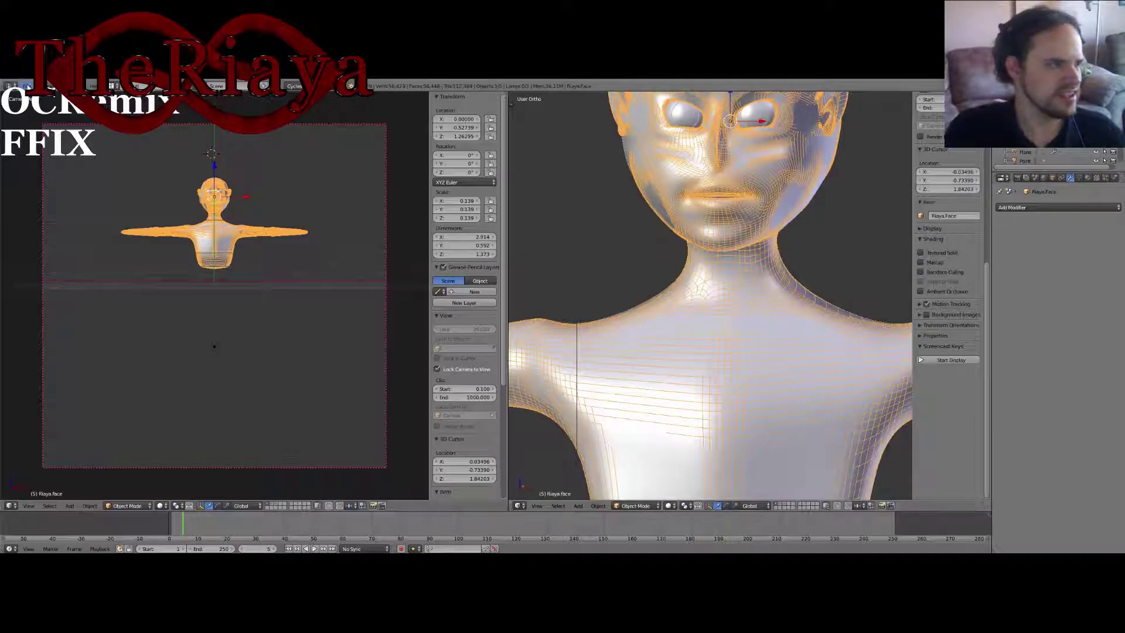
{"action": "left_click", "coordinate": [26, 87]}
{"action": "left_click", "coordinate": [40, 123]}
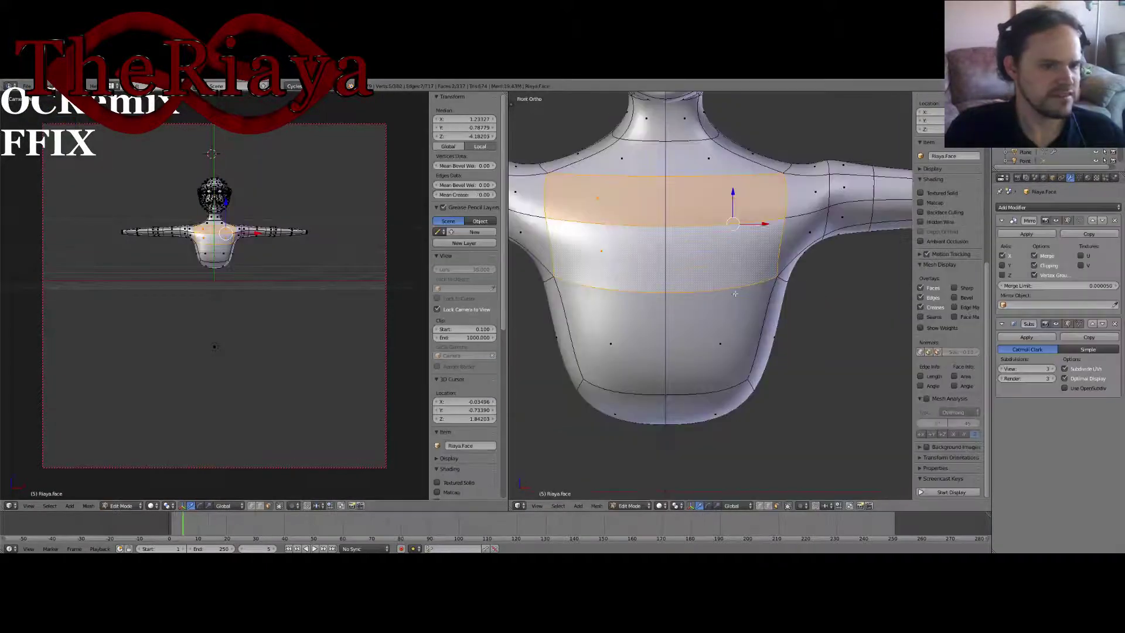
Step: Add two vertical loop cuts per side that run through the chest, intact neck and face
{"action": "middle_click_drag", "start_coordinate": [779, 295], "coordinate": [765, 315], "text": "shift"}
{"action": "key", "text": "a"}
{"action": "scroll", "coordinate": [786, 328], "scroll_direction": "up", "scroll_amount": 3}
{"action": "key", "text": "ctrl+r"}
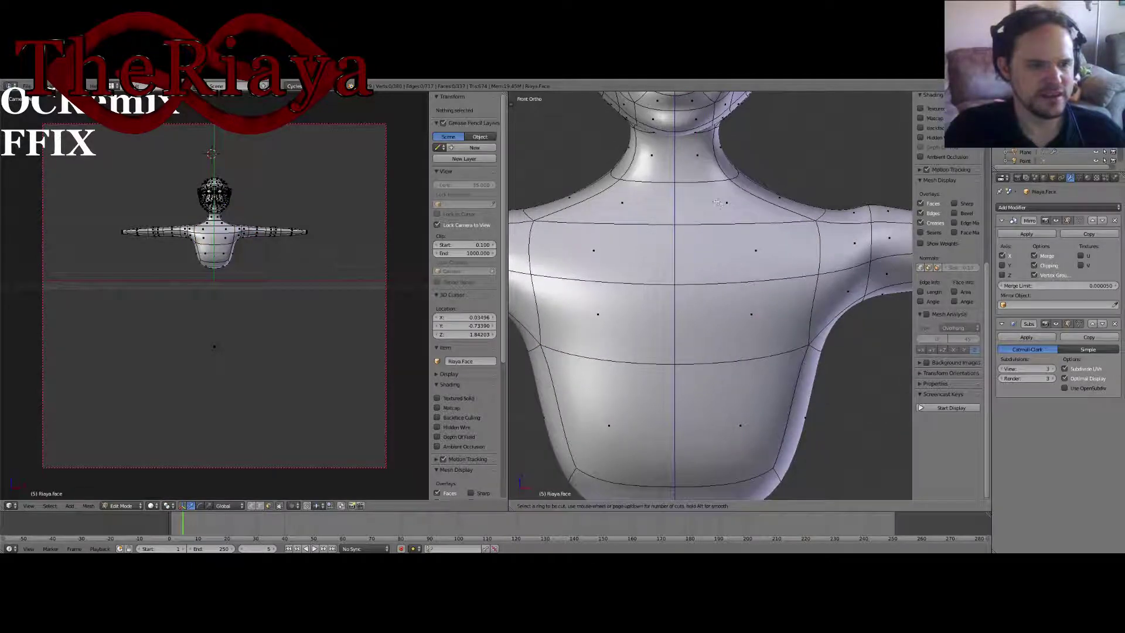
{"action": "scroll", "coordinate": [722, 205], "scroll_direction": "up", "scroll_amount": 1}
{"action": "left_click", "coordinate": [726, 210]}
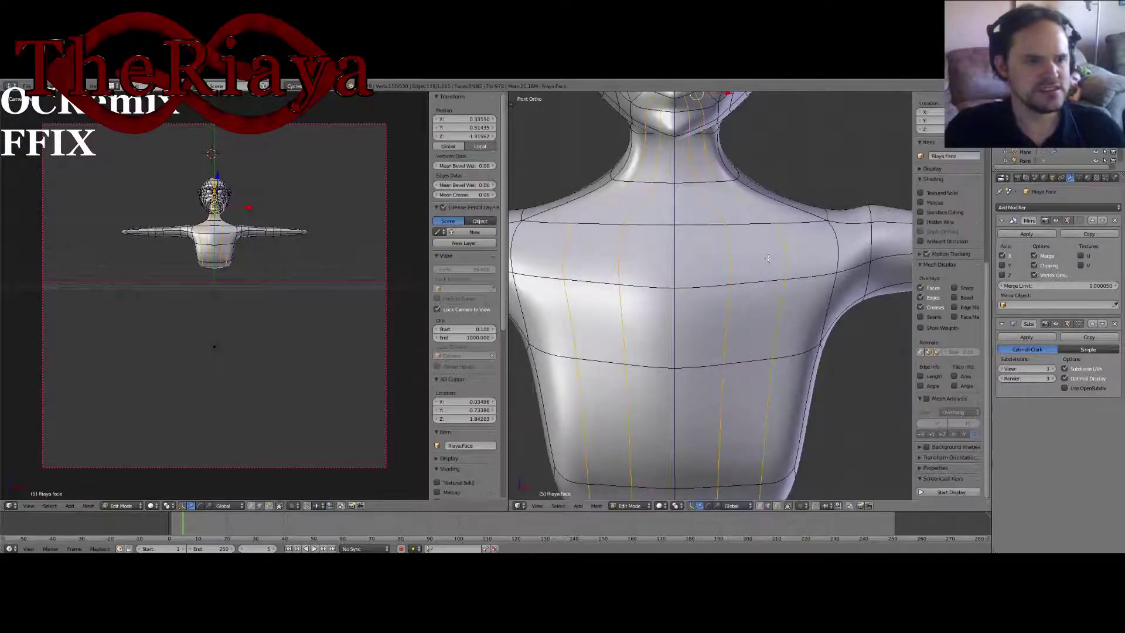
{"action": "mouse_move", "coordinate": [774, 261]}
{"action": "middle_mouse_down"}
{"action": "mouse_move", "coordinate": [730, 245]}
{"action": "mouse_move", "coordinate": [762, 272]}
{"action": "middle_mouse_up"}
{"action": "scroll", "coordinate": [747, 248], "scroll_direction": "down", "scroll_amount": 2}
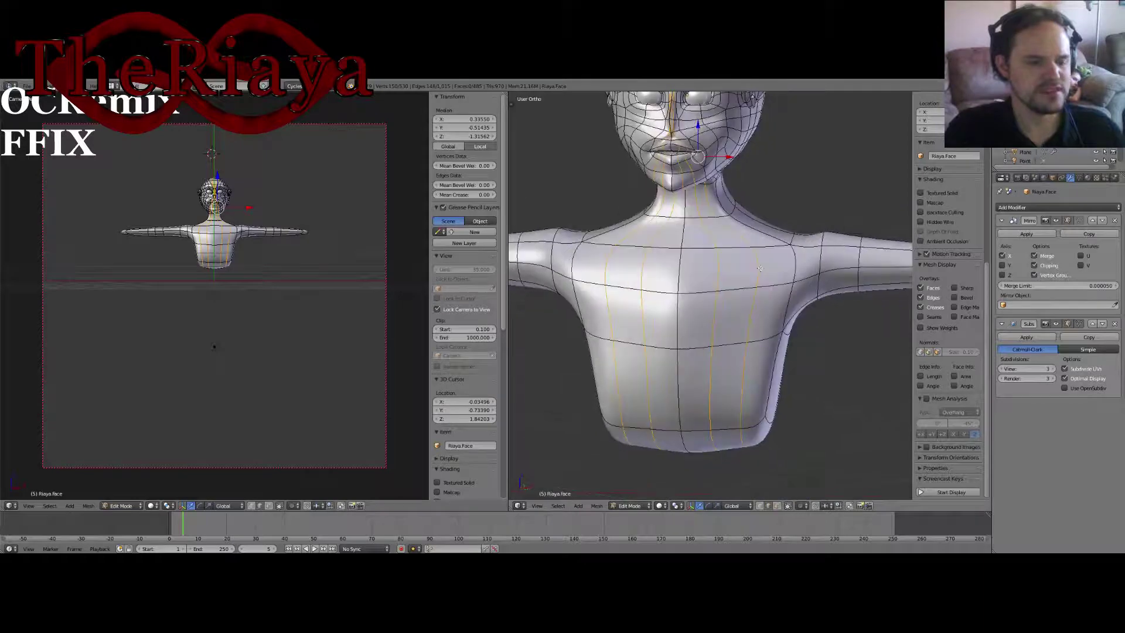
Step: Apply the Mirror and Subdivision Surface modifiers to the loop-cut model and examine the dense mesh across the face, neck and chest
{"action": "key", "text": "Tab"}
{"action": "left_click", "coordinate": [1029, 233]}
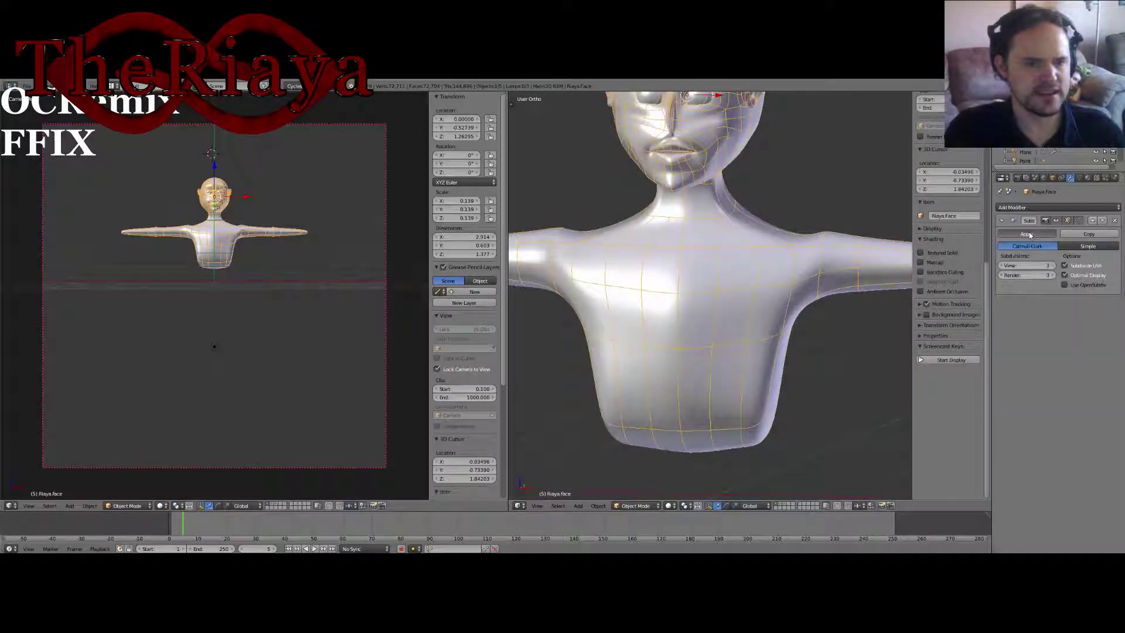
{"action": "left_click", "coordinate": [1029, 233]}
{"action": "key", "text": "Tab"}
{"action": "middle_click_drag", "start_coordinate": [730, 232], "coordinate": [818, 269], "text": "shift"}
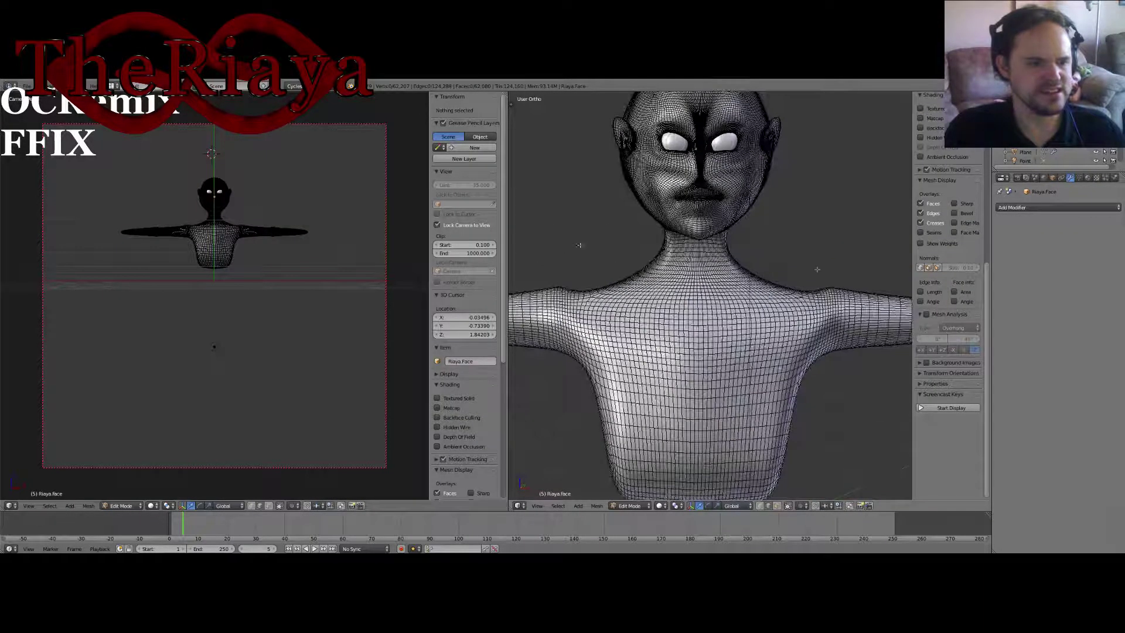
{"action": "scroll", "coordinate": [710, 293], "scroll_direction": "up", "scroll_amount": 4}
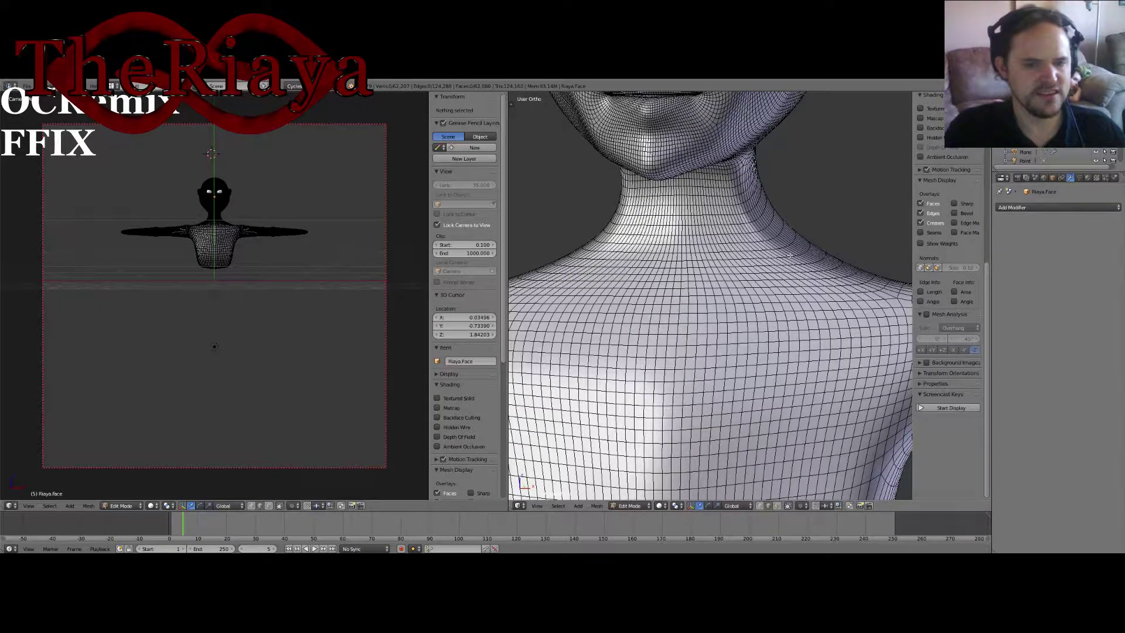
{"action": "middle_click_drag", "start_coordinate": [789, 255], "coordinate": [739, 218]}
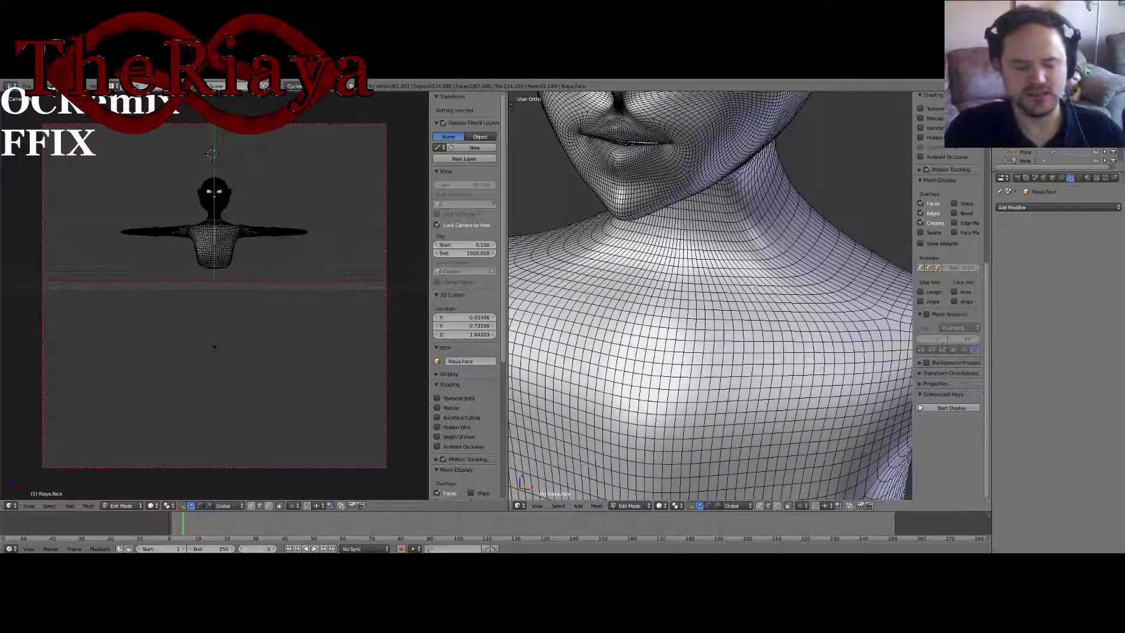
{"action": "middle_click_drag", "start_coordinate": [752, 288], "coordinate": [702, 273]}
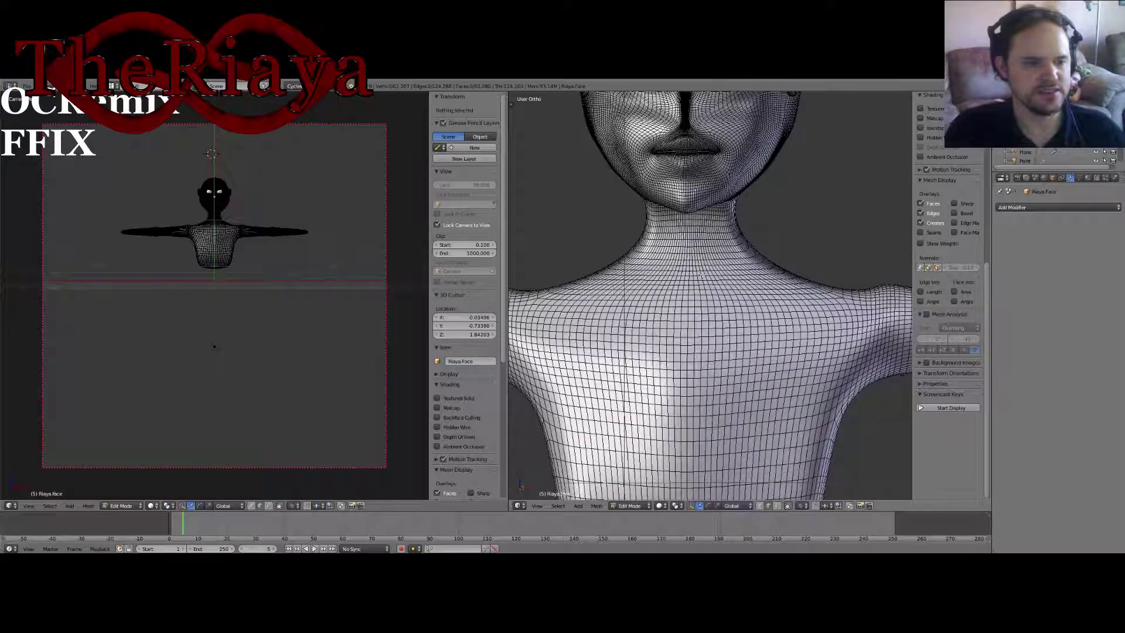
{"action": "key", "text": "Tab"}
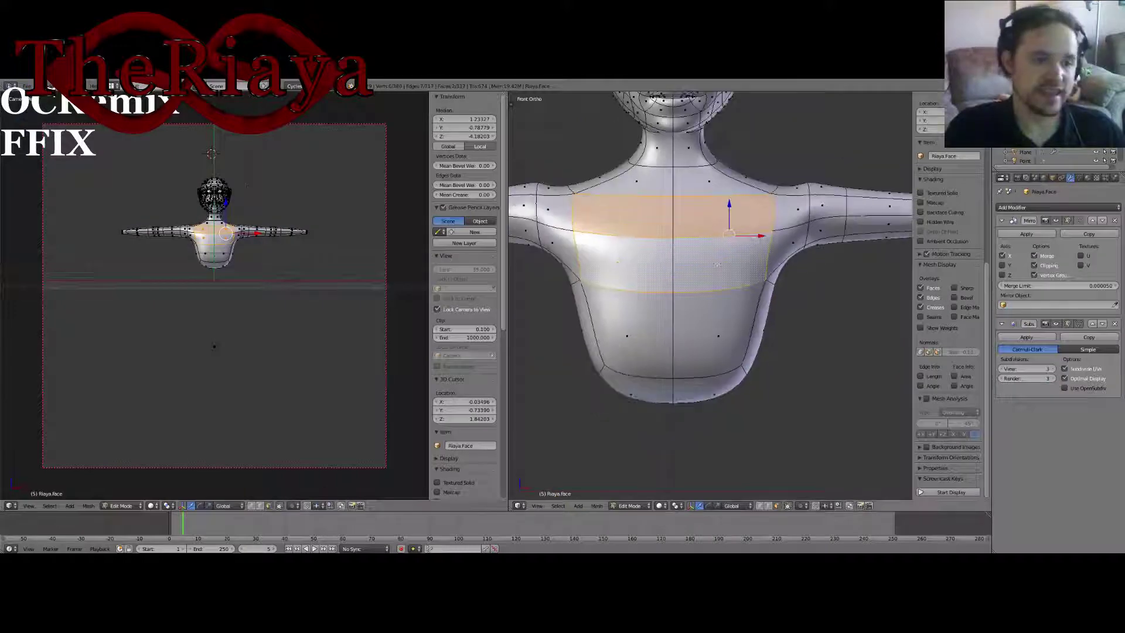
{"action": "key", "text": "a"}
{"action": "middle_click_drag", "start_coordinate": [753, 276], "coordinate": [791, 292]}
{"action": "key", "text": "ctrl+r"}
{"action": "scroll", "coordinate": [694, 235], "scroll_direction": "up", "scroll_amount": 1}
{"action": "key", "text": "Escape"}
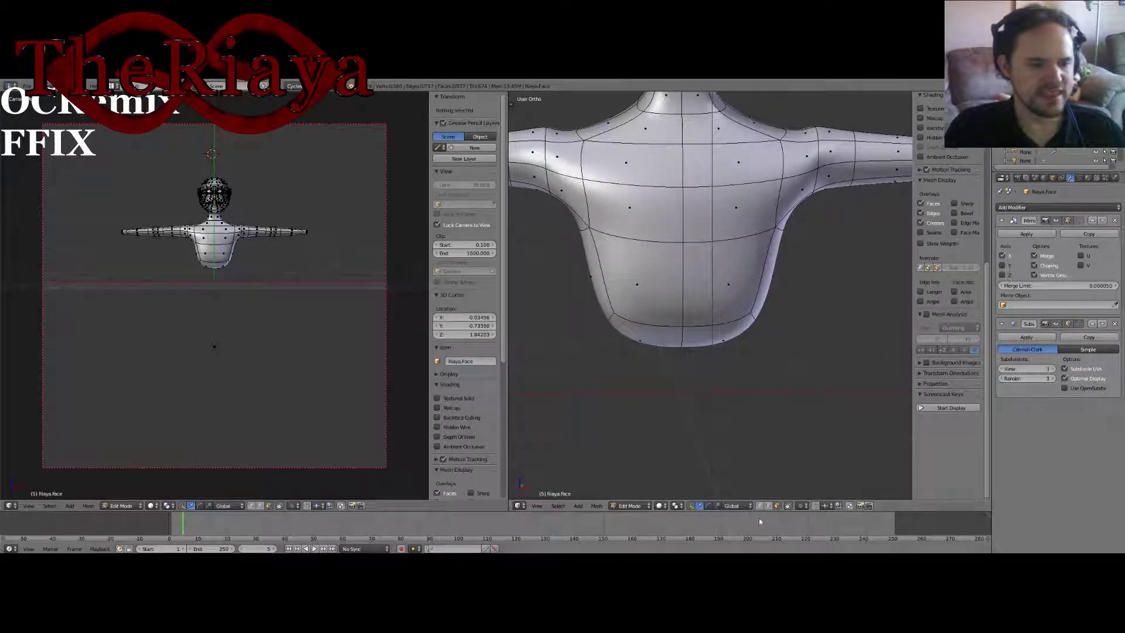
Step: Select the underside faces of the torso and extrude them straight downward to lengthen the body
{"action": "left_click", "coordinate": [768, 505]}
{"action": "left_click", "coordinate": [778, 505]}
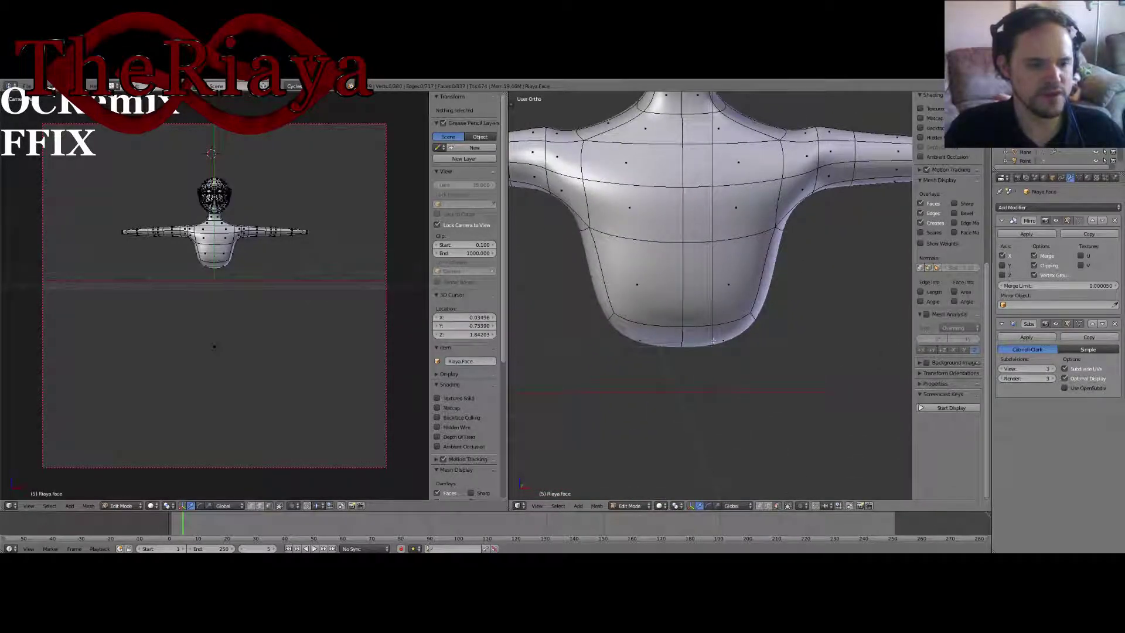
{"action": "right_click", "coordinate": [728, 337]}
{"action": "middle_click_drag", "start_coordinate": [729, 337], "coordinate": [741, 369]}
{"action": "key", "text": "a"}
{"action": "right_click", "coordinate": [767, 337]}
{"action": "right_click", "coordinate": [740, 337], "text": "shift"}
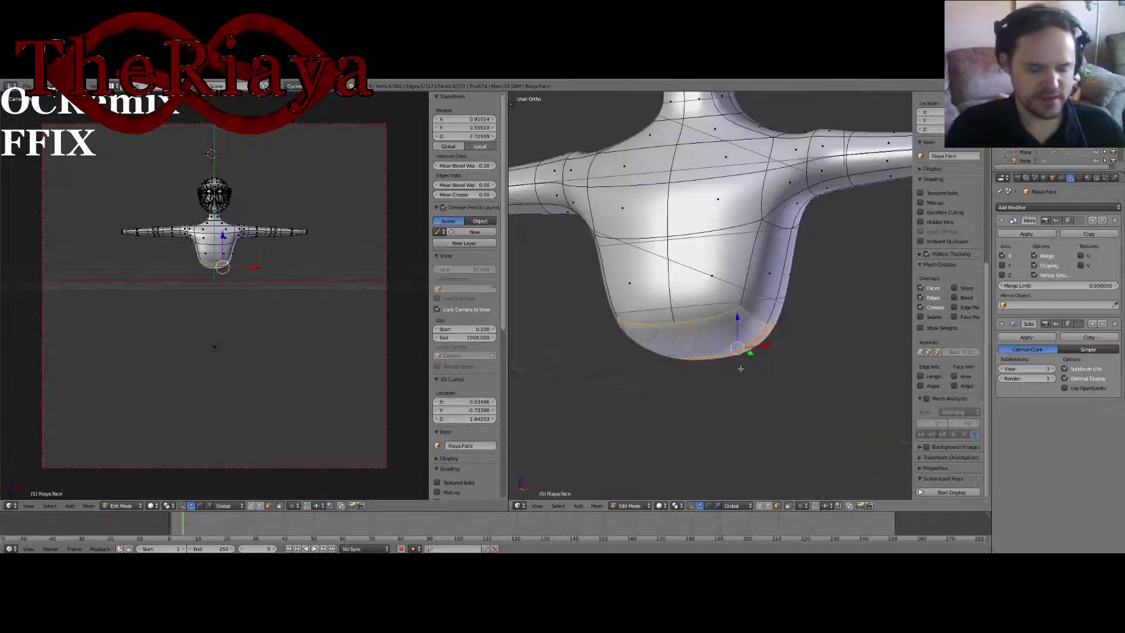
{"action": "key", "text": "KP_1"}
{"action": "key", "text": "e"}
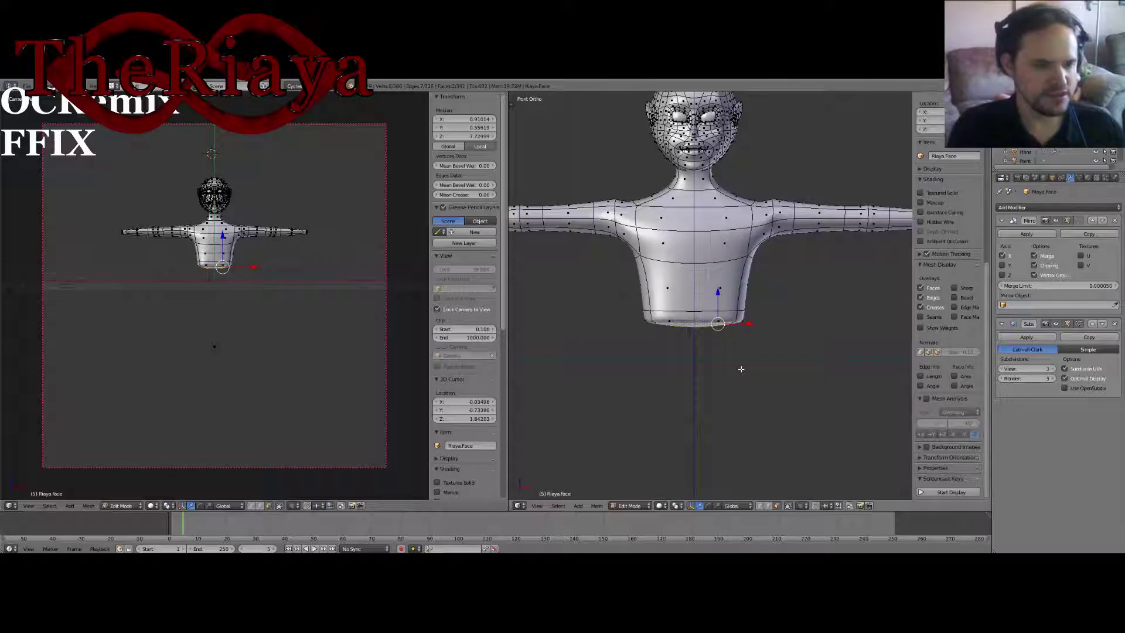
{"action": "left_click_drag", "start_coordinate": [718, 291], "coordinate": [723, 340]}
{"action": "left_click", "coordinate": [723, 340]}
Step: Widen the extruded bottom section of the torso along the X axis and raise it slightly
{"action": "key", "text": "s"}
{"action": "key", "text": "x"}
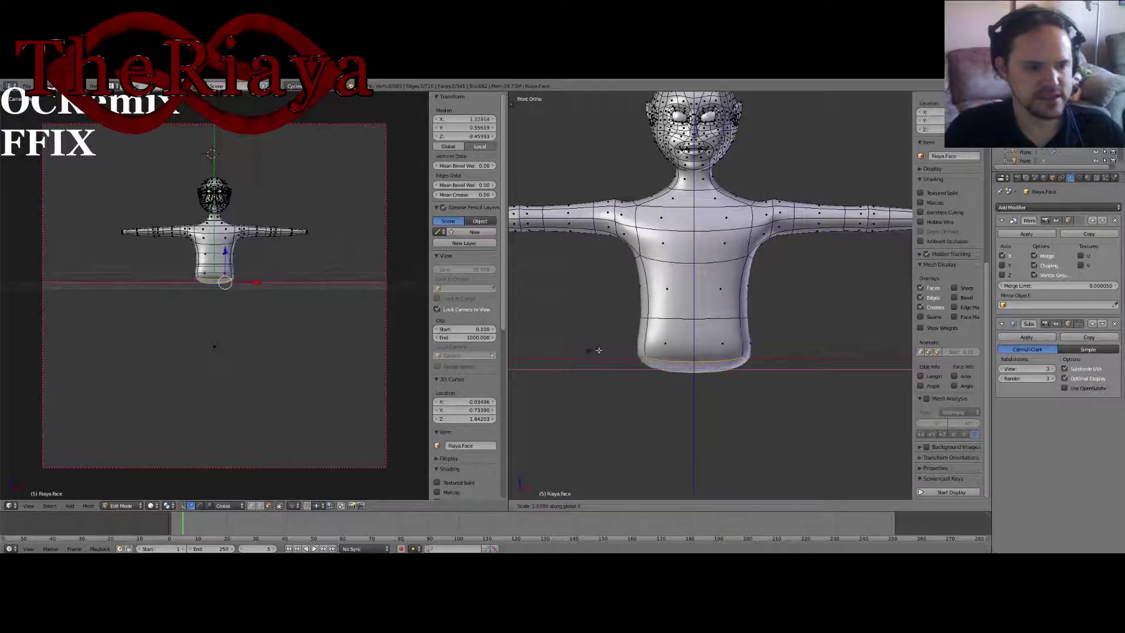
{"action": "left_click", "coordinate": [748, 383]}
{"action": "mouse_move", "coordinate": [747, 384]}
{"action": "middle_mouse_down"}
{"action": "mouse_move", "coordinate": [666, 376]}
{"action": "mouse_move", "coordinate": [749, 389]}
{"action": "middle_mouse_up"}
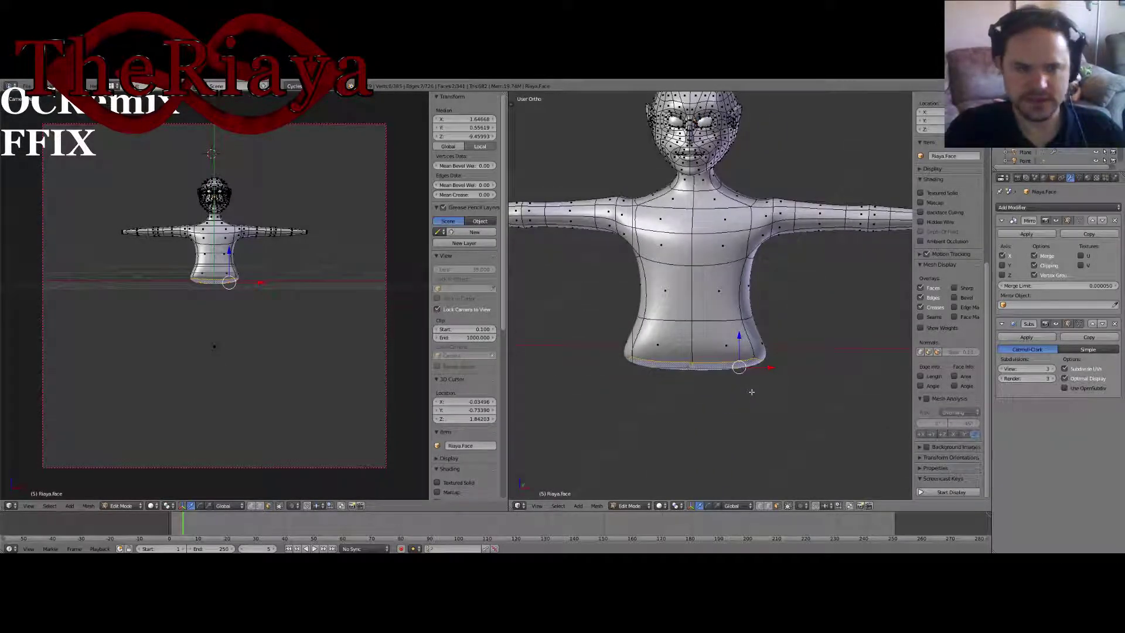
{"action": "left_click_drag", "start_coordinate": [739, 338], "coordinate": [739, 334]}
{"action": "middle_click_drag", "start_coordinate": [739, 334], "coordinate": [738, 296]}
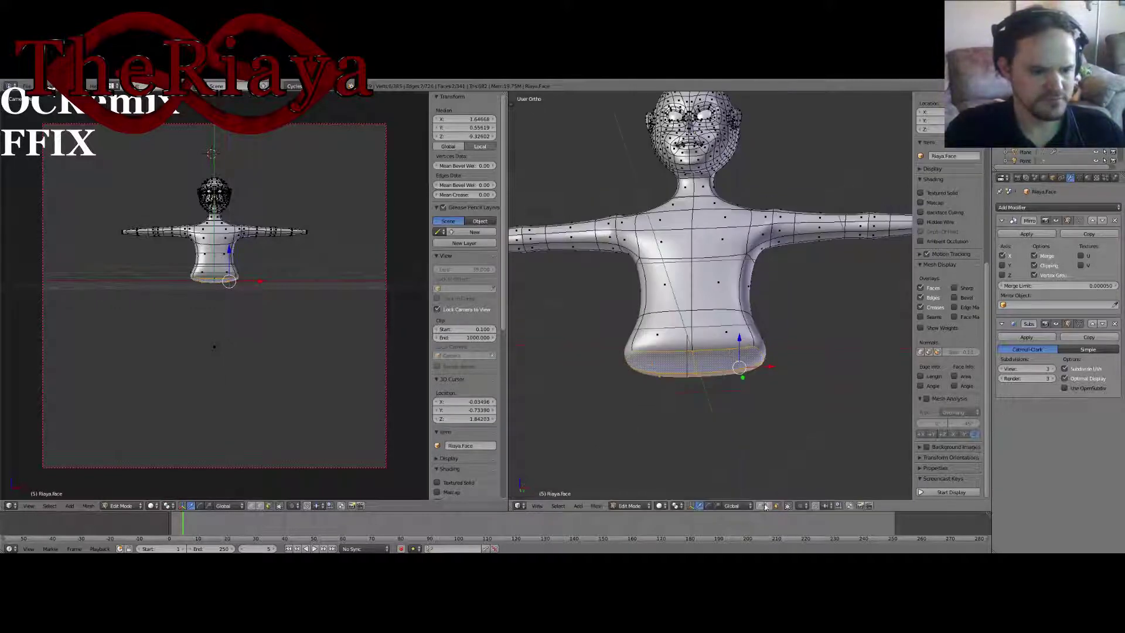
Step: Lower the central edges on the underside of the torso to give its bottom a rounded curve
{"action": "left_click", "coordinate": [768, 507]}
{"action": "right_click", "coordinate": [695, 367]}
{"action": "right_click", "coordinate": [696, 376], "text": "shift"}
{"action": "middle_click_drag", "start_coordinate": [698, 377], "coordinate": [679, 394]}
{"action": "left_click_drag", "start_coordinate": [712, 339], "coordinate": [715, 371]}
Step: Select the front and back centre vertices of the waist loop and move them slightly downward
{"action": "right_click", "coordinate": [699, 321], "text": "alt"}
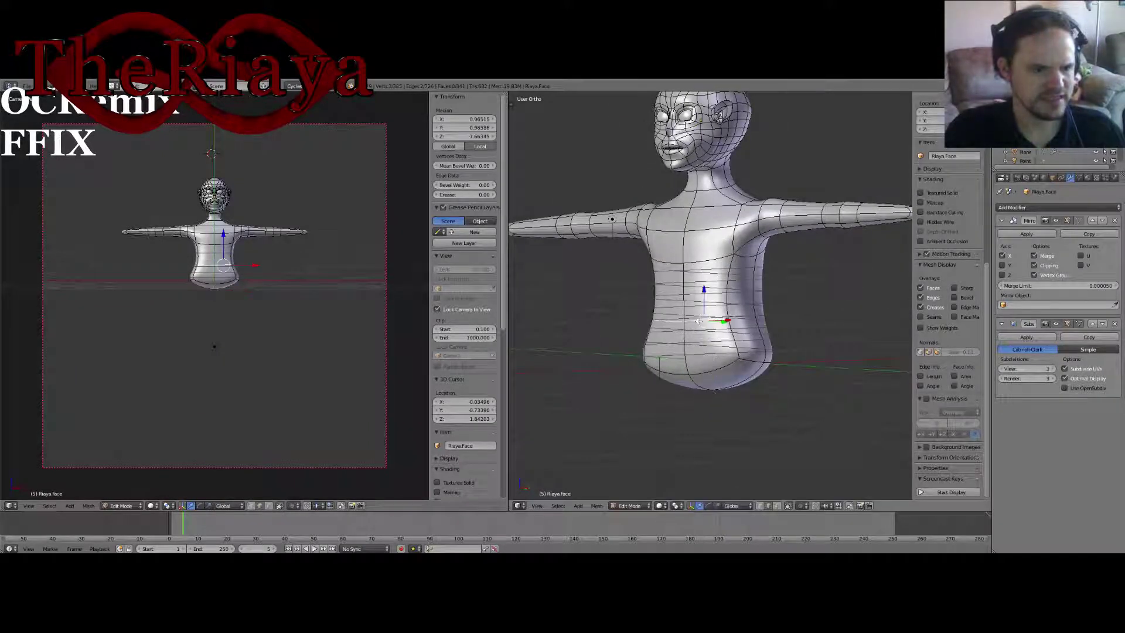
{"action": "left_click", "coordinate": [760, 506]}
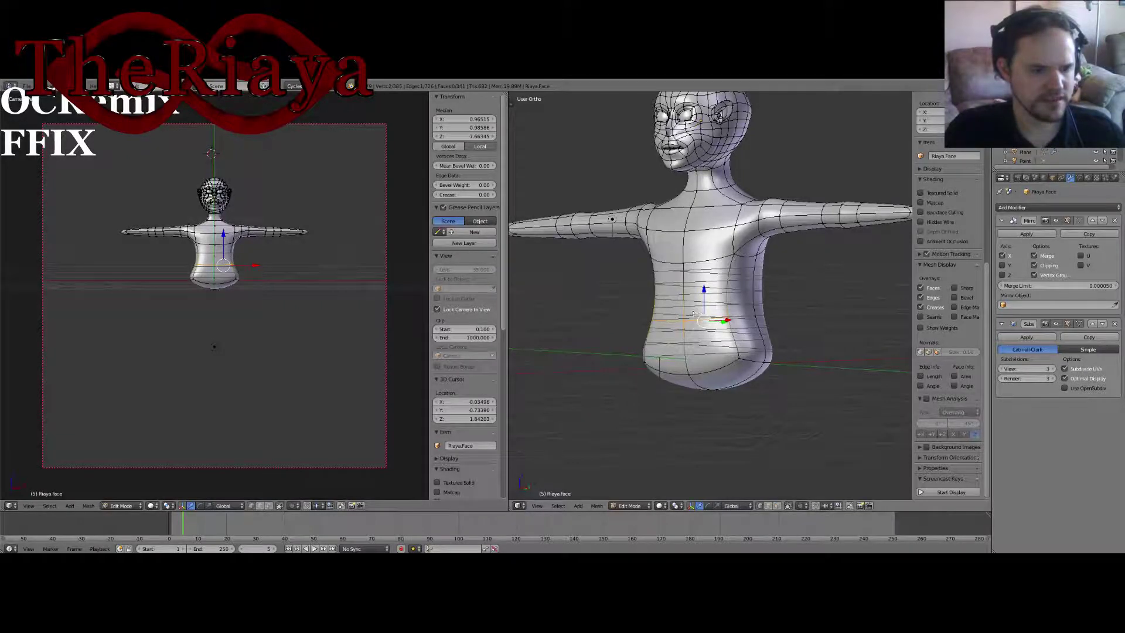
{"action": "right_click", "coordinate": [685, 322]}
{"action": "middle_click_drag", "start_coordinate": [801, 363], "coordinate": [858, 347]}
{"action": "right_click", "coordinate": [755, 314], "text": "shift"}
{"action": "left_click_drag", "start_coordinate": [700, 290], "coordinate": [705, 317]}
{"action": "middle_click_drag", "start_coordinate": [706, 317], "coordinate": [718, 351]}
Step: Save the lengthened torso model over the existing Blender file
{"action": "scroll", "coordinate": [748, 360], "scroll_direction": "up", "scroll_amount": 2}
{"action": "scroll", "coordinate": [764, 384], "scroll_direction": "down", "scroll_amount": 1}
{"action": "key", "text": "ctrl+s"}
{"action": "left_click", "coordinate": [764, 386]}
{"action": "scroll", "coordinate": [680, 372], "scroll_direction": "up", "scroll_amount": 3}
{"action": "scroll", "coordinate": [718, 373], "scroll_direction": "down", "scroll_amount": 2}
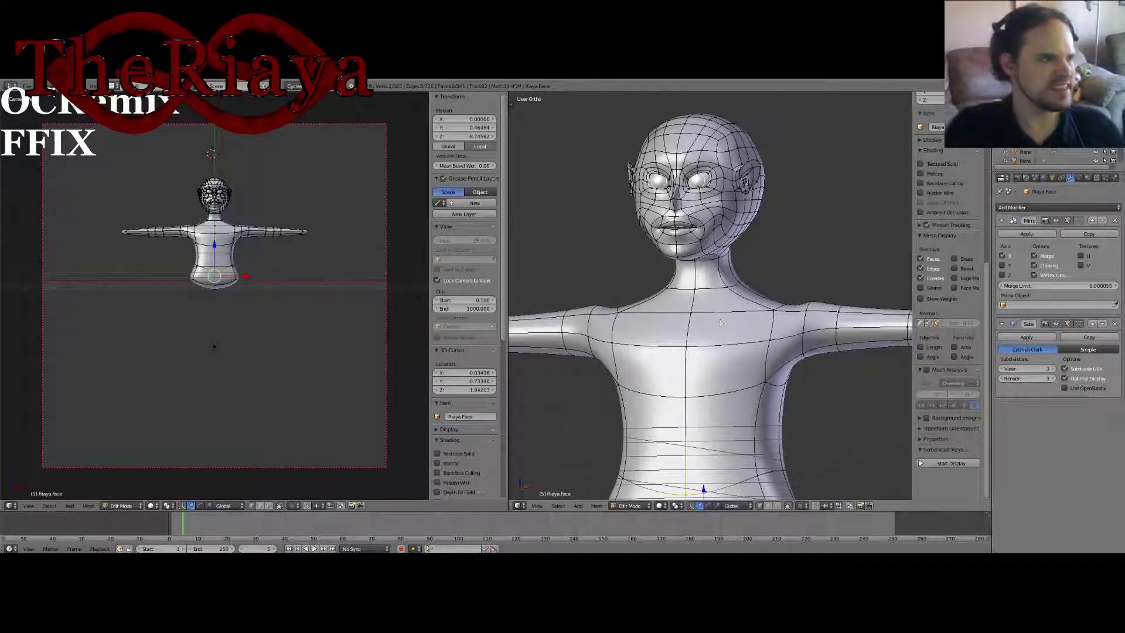
{"action": "key", "text": "ctrl+s"}
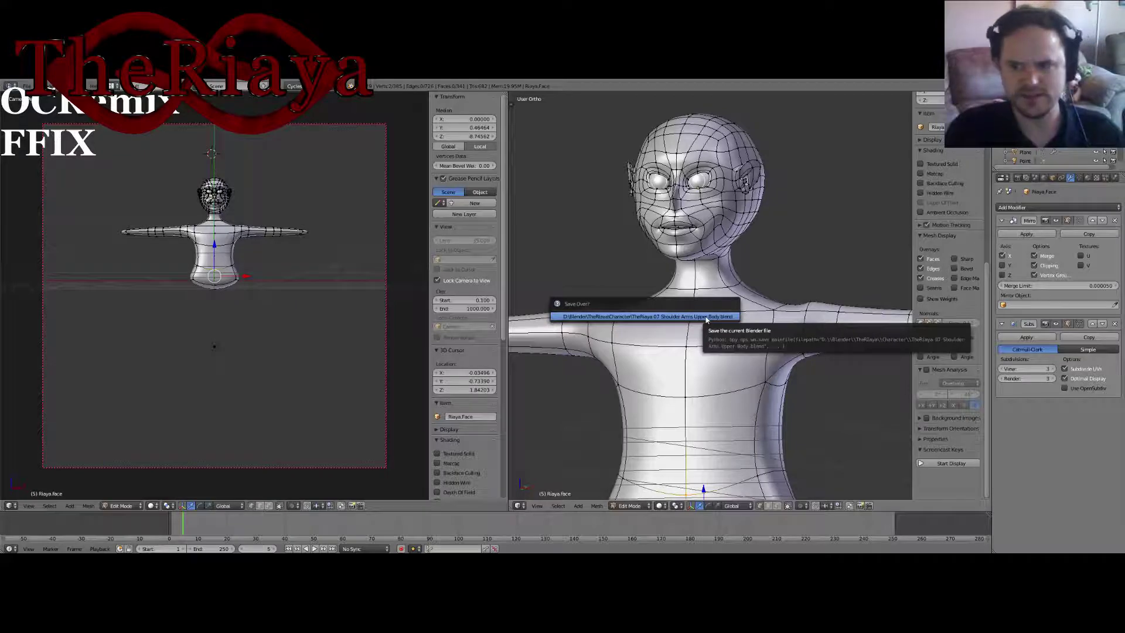
{"action": "left_click", "coordinate": [706, 318]}
{"action": "middle_click_drag", "start_coordinate": [706, 319], "coordinate": [770, 323]}
{"action": "key", "text": "ctrl+s"}
{"action": "left_click", "coordinate": [770, 324]}
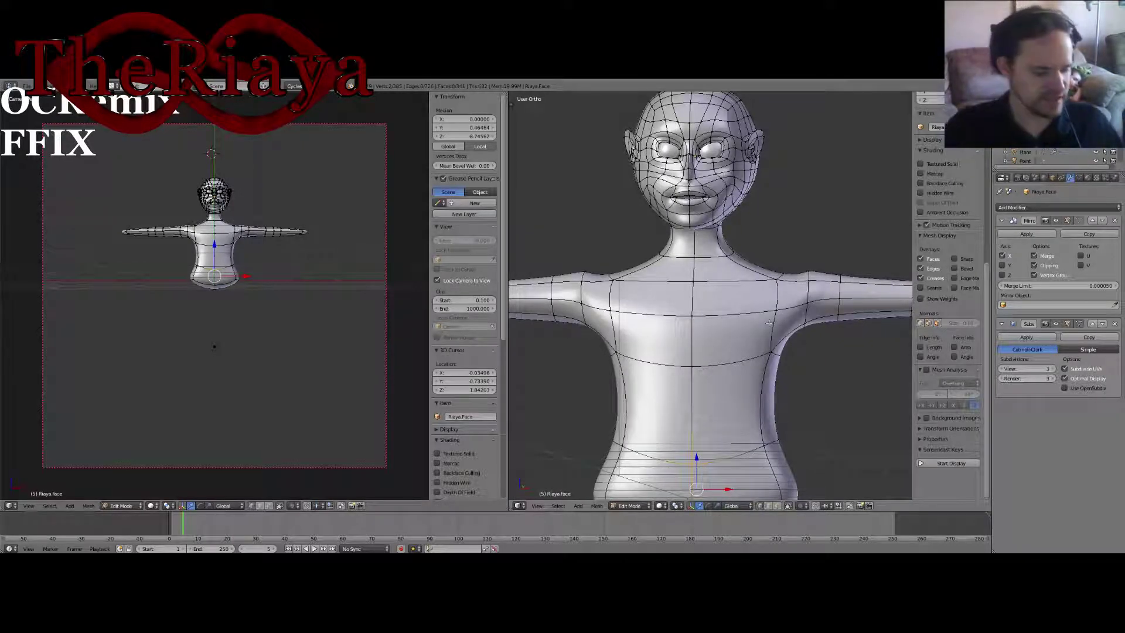
Step: Try two vertical loop cuts per side through the torso, neck and face, and undo them
{"action": "key", "text": "ctrl+r"}
{"action": "scroll", "coordinate": [721, 290], "scroll_direction": "up", "scroll_amount": 1}
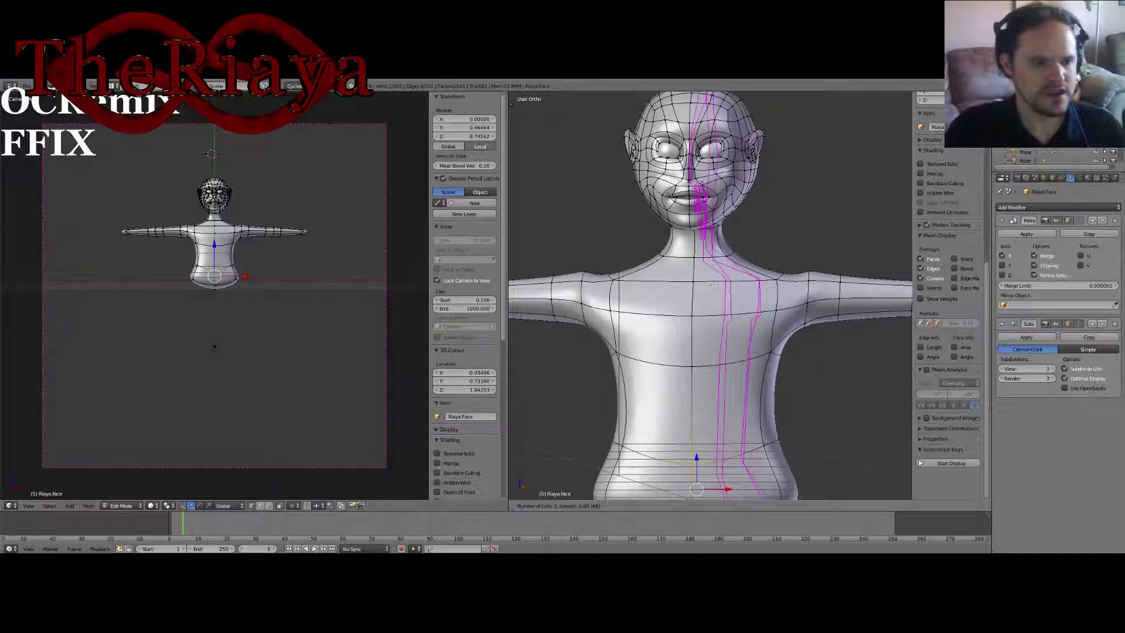
{"action": "left_click", "coordinate": [714, 285]}
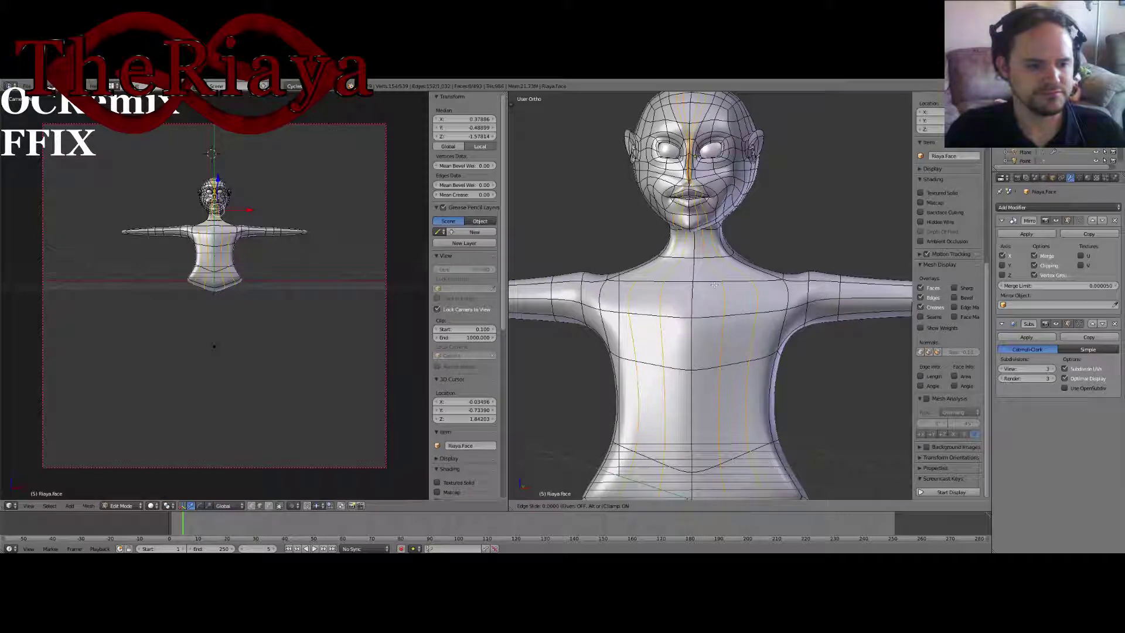
{"action": "left_click", "coordinate": [715, 285]}
{"action": "key", "text": "ctrl+z"}
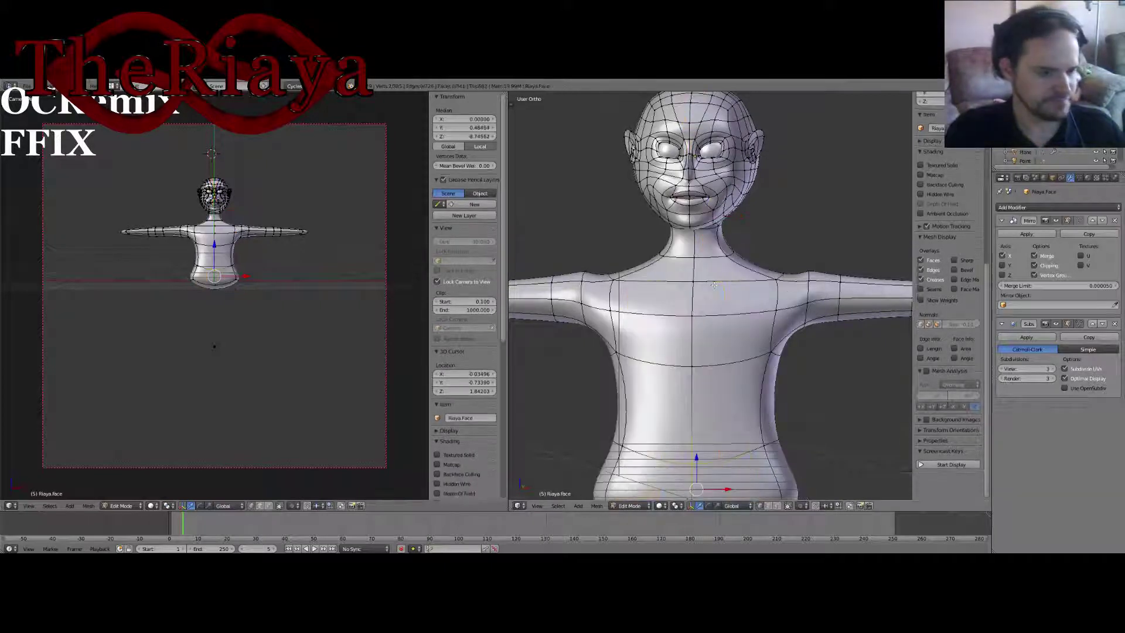
Step: Switch the model to Object Mode and save the file over the existing one
{"action": "middle_click_drag", "start_coordinate": [735, 411], "coordinate": [721, 275], "text": "shift"}
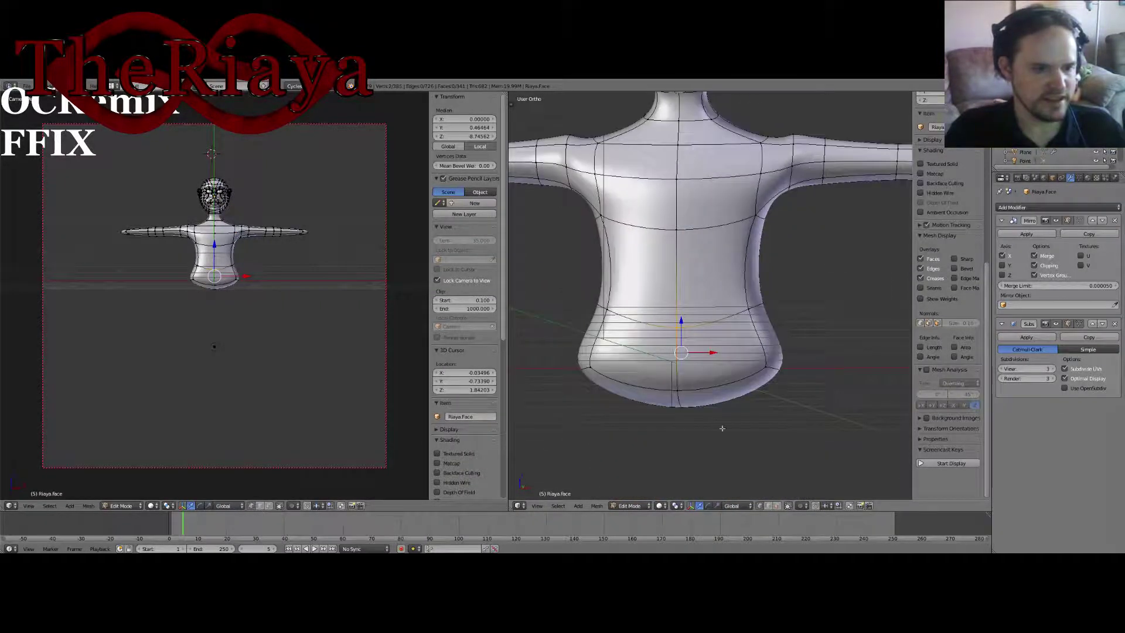
{"action": "middle_click_drag", "start_coordinate": [705, 192], "coordinate": [719, 330], "text": "shift"}
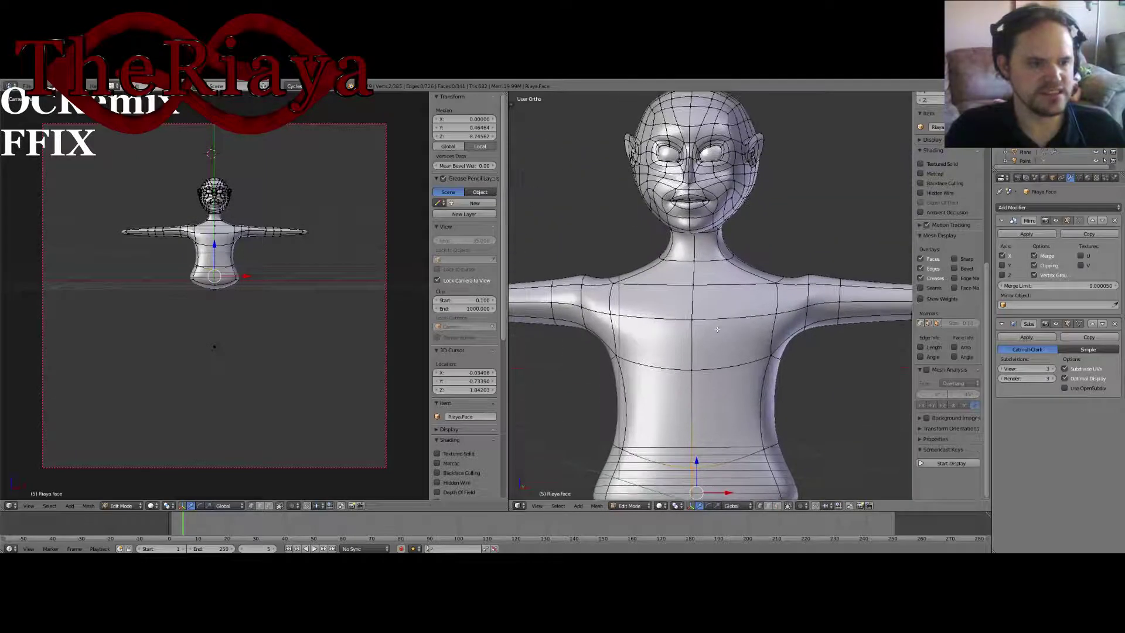
{"action": "key", "text": "Tab"}
{"action": "scroll", "coordinate": [719, 330], "scroll_direction": "up", "scroll_amount": 2}
{"action": "middle_click_drag", "start_coordinate": [720, 292], "coordinate": [729, 398], "text": "shift"}
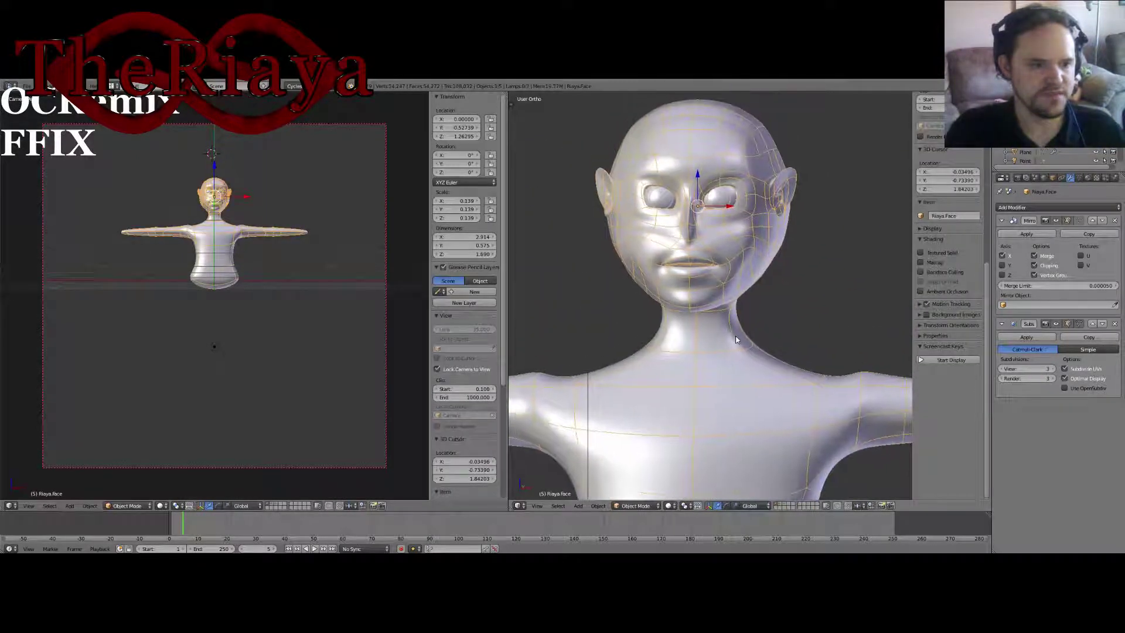
{"action": "key", "text": "ctrl+s"}
{"action": "left_click", "coordinate": [737, 339]}
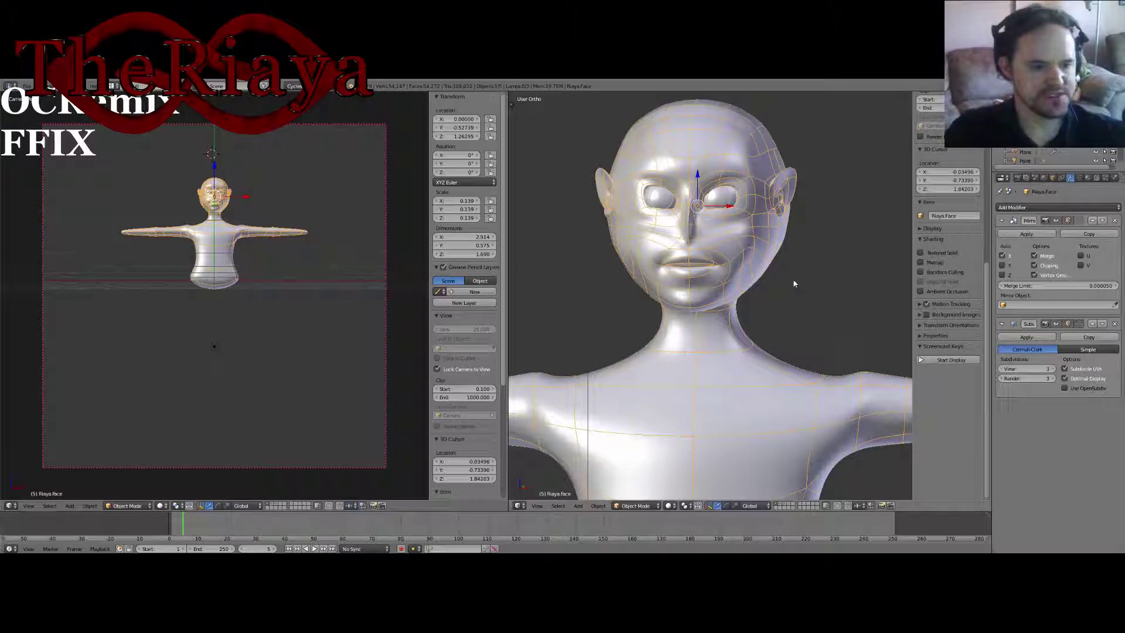
Step: Examine the smoothed torso and neck from several angles, return to Edit Mode and preview a vertical loop cut through the chest
{"action": "scroll", "coordinate": [791, 397], "scroll_direction": "down", "scroll_amount": 3}
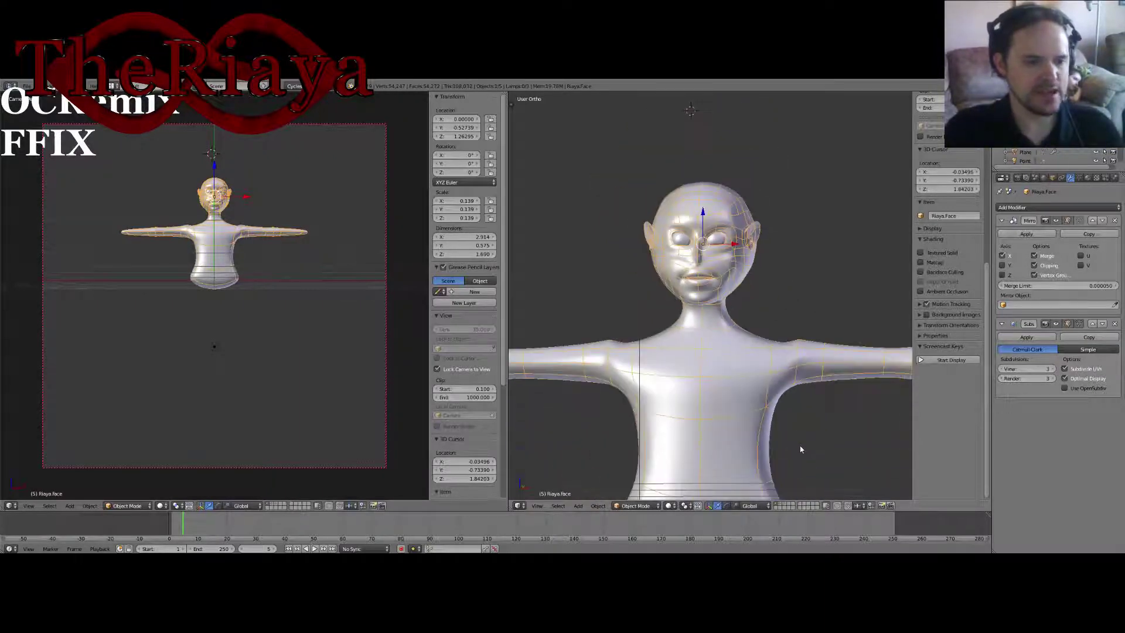
{"action": "middle_click_drag", "start_coordinate": [801, 450], "coordinate": [776, 266]}
{"action": "middle_click_drag", "start_coordinate": [769, 200], "coordinate": [781, 326]}
{"action": "scroll", "coordinate": [777, 282], "scroll_direction": "up", "scroll_amount": 3}
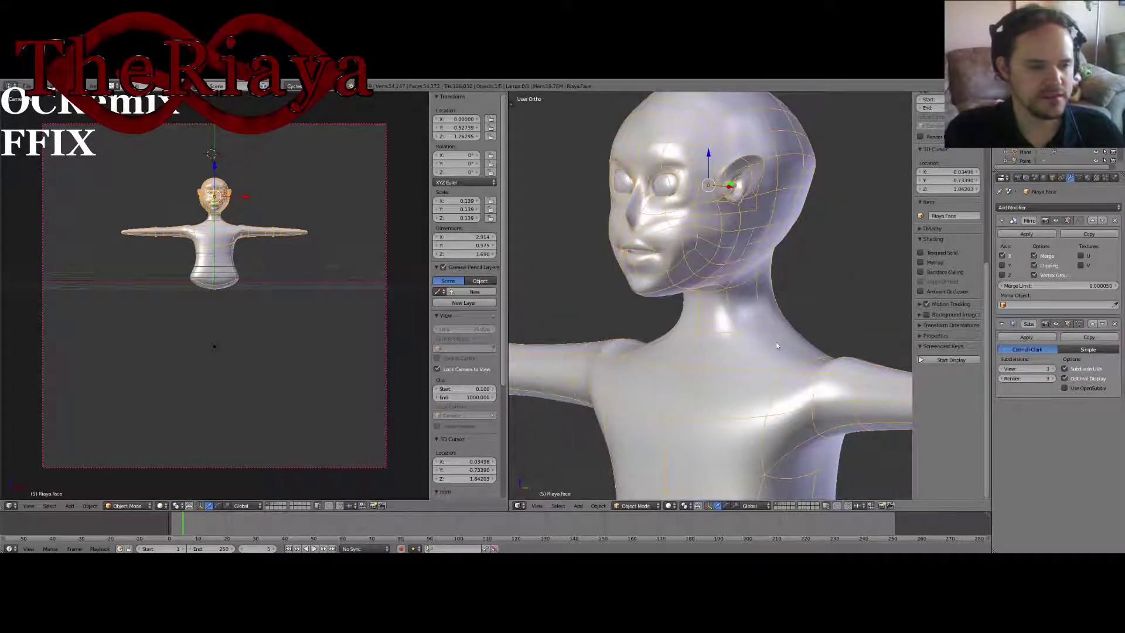
{"action": "middle_click_drag", "start_coordinate": [727, 451], "coordinate": [750, 278], "text": "shift"}
{"action": "middle_click_drag", "start_coordinate": [726, 332], "coordinate": [782, 262], "text": "shift"}
{"action": "key", "text": "Tab"}
{"action": "key", "text": "ctrl+r"}
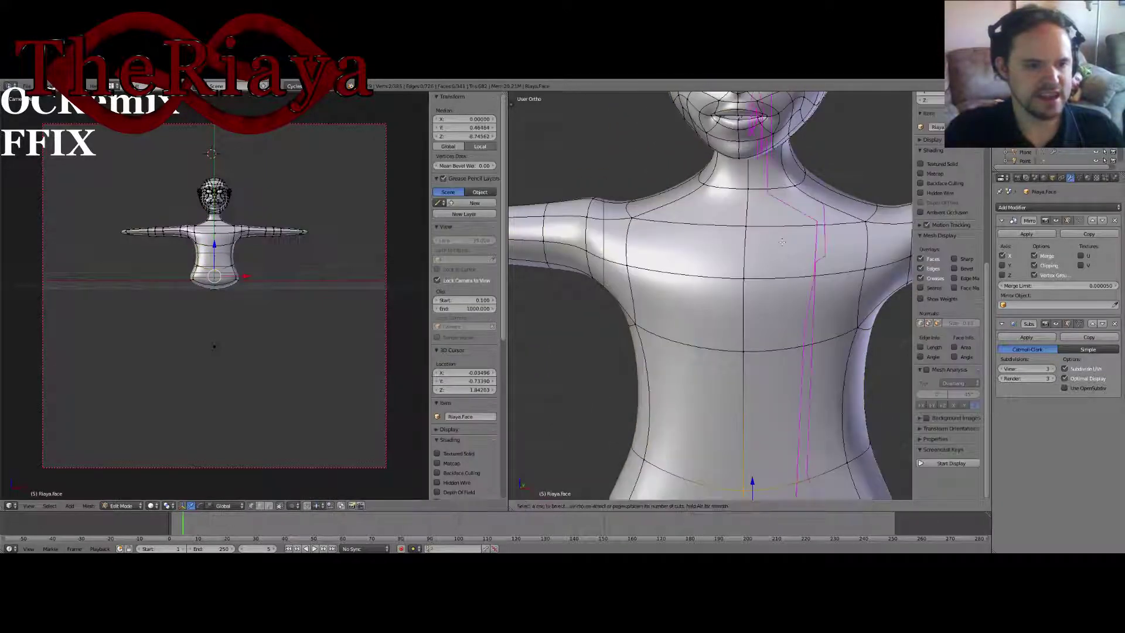
{"action": "key", "text": "Escape"}
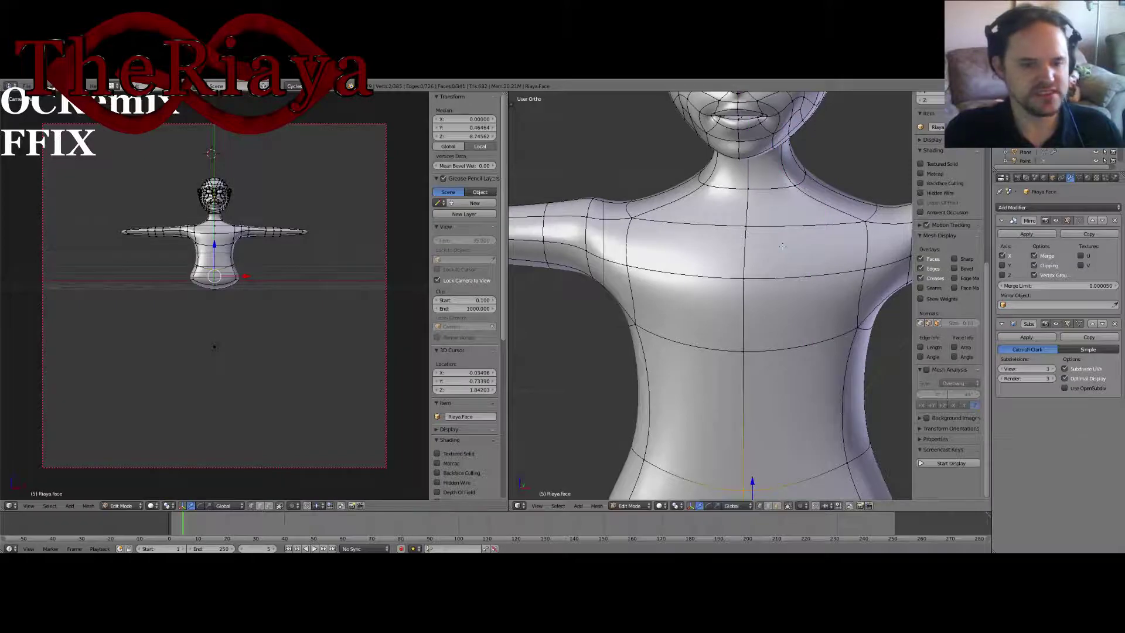
Step: Save the file again before making further cuts to the chest
{"action": "middle_click_drag", "start_coordinate": [783, 242], "coordinate": [766, 284], "text": "shift"}
{"action": "key", "text": "ctrl+s"}
{"action": "left_click", "coordinate": [766, 284]}
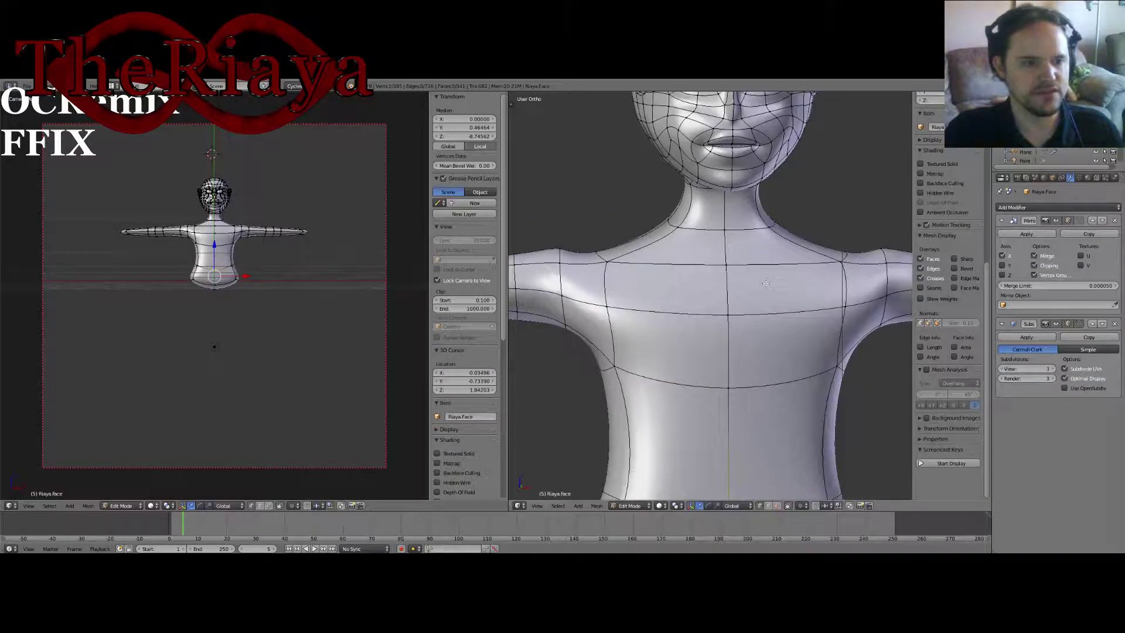
{"action": "middle_click_drag", "start_coordinate": [803, 215], "coordinate": [793, 294], "text": "shift"}
{"action": "middle_click_drag", "start_coordinate": [770, 367], "coordinate": [768, 293], "text": "shift"}
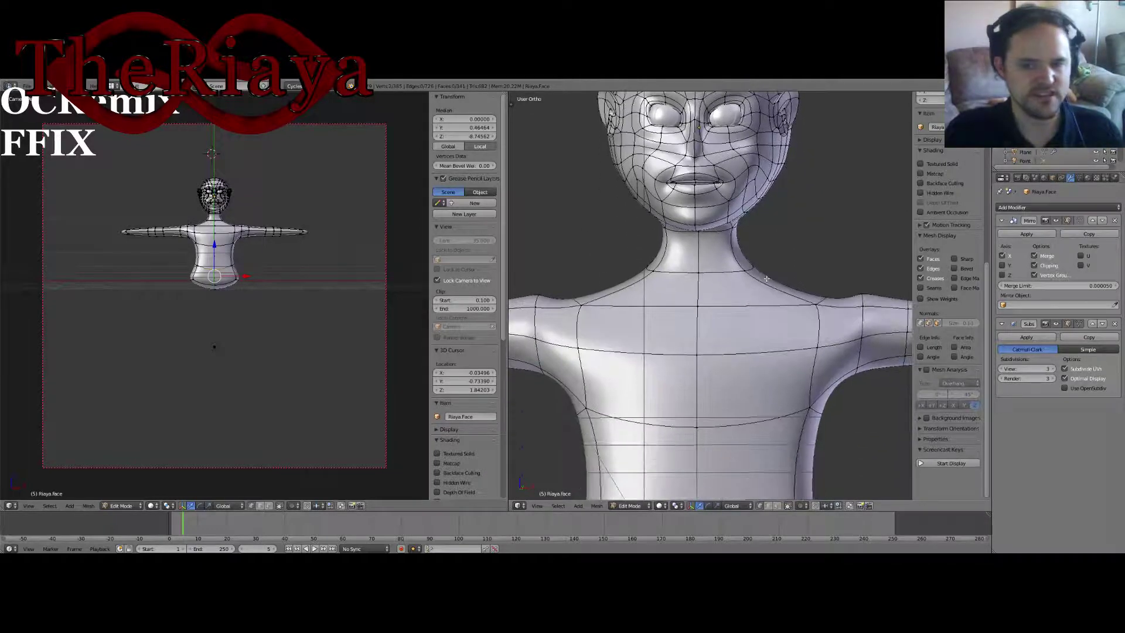
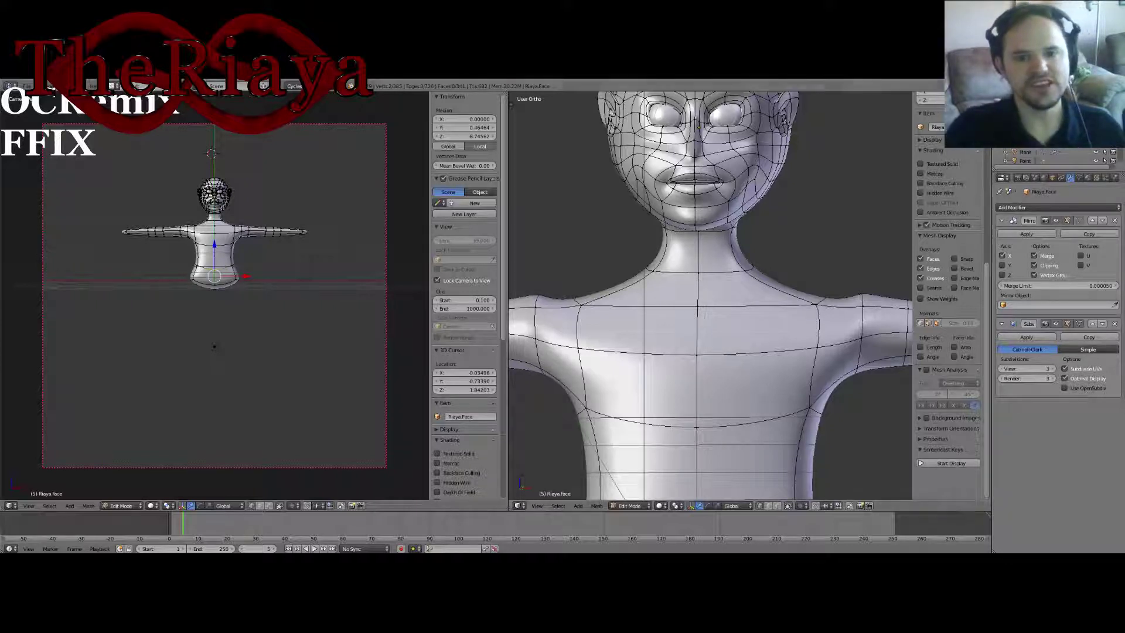
{"action": "left_click", "coordinate": [1079, 177]}
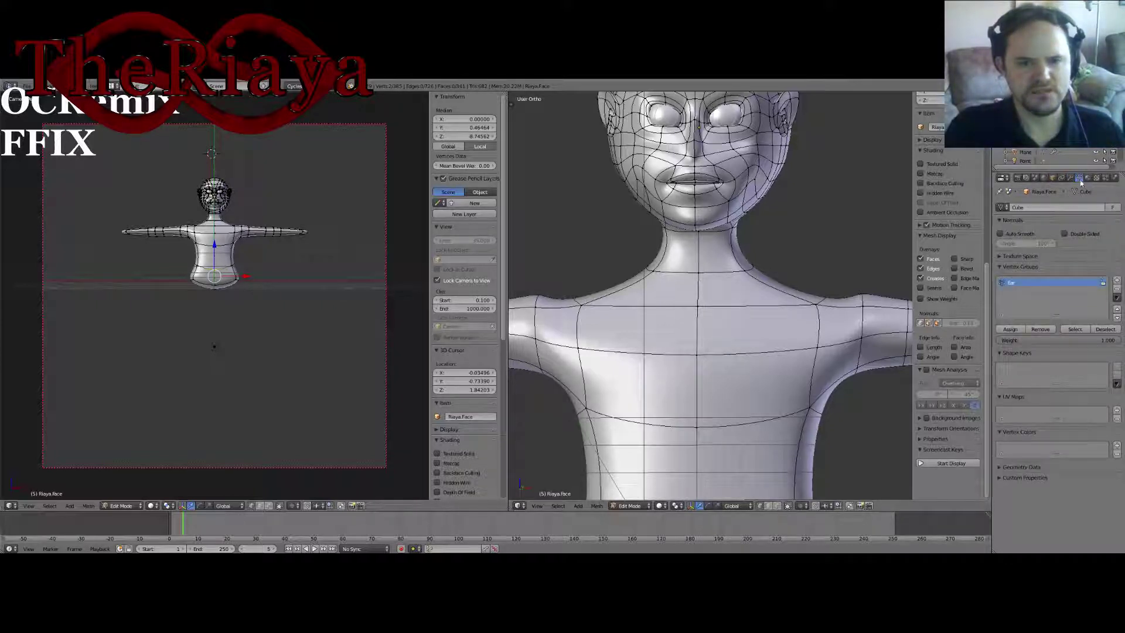
{"action": "left_click", "coordinate": [1070, 177]}
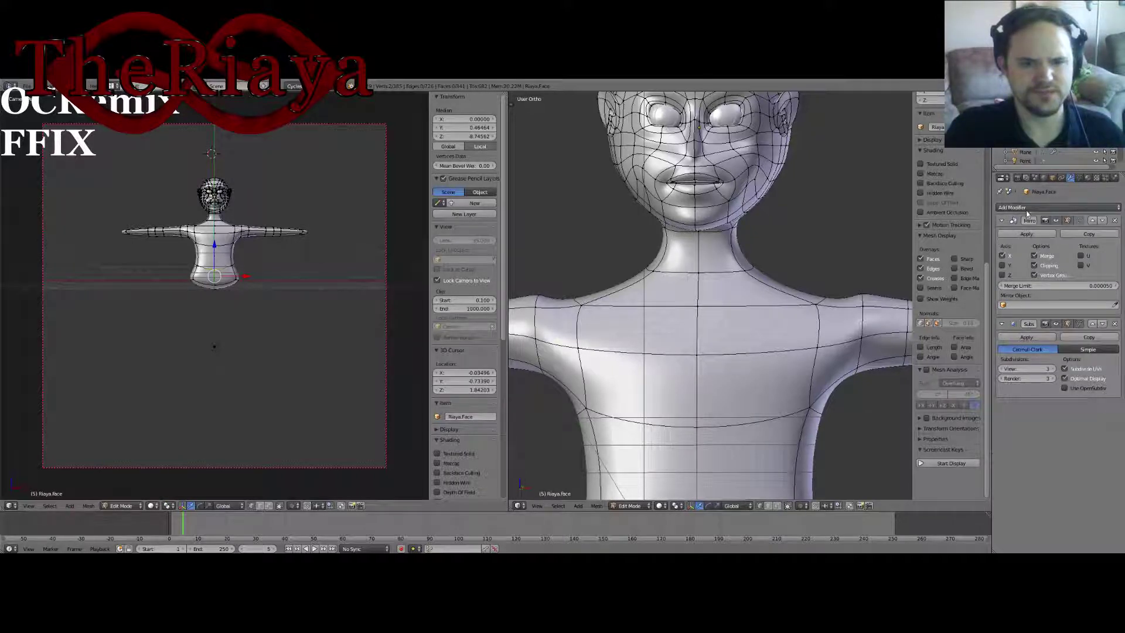
{"action": "left_click", "coordinate": [1026, 208]}
{"action": "left_click", "coordinate": [958, 354]}
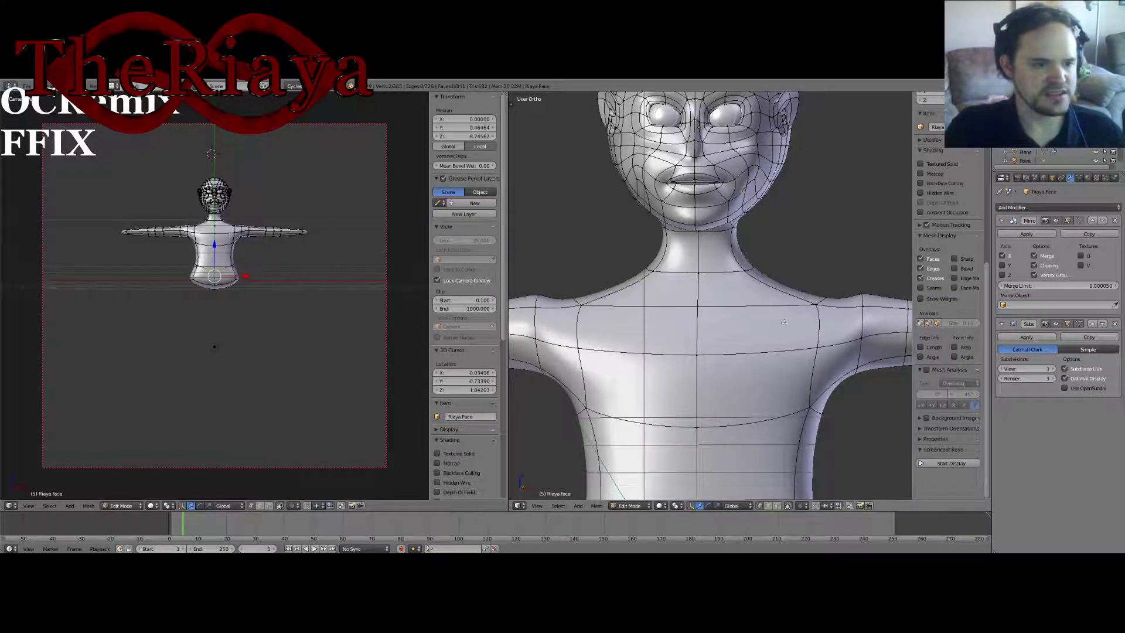
Step: Add two evenly spaced vertical loop cuts per side running through the chest, neck and face
{"action": "middle_click_drag", "start_coordinate": [764, 301], "coordinate": [781, 336]}
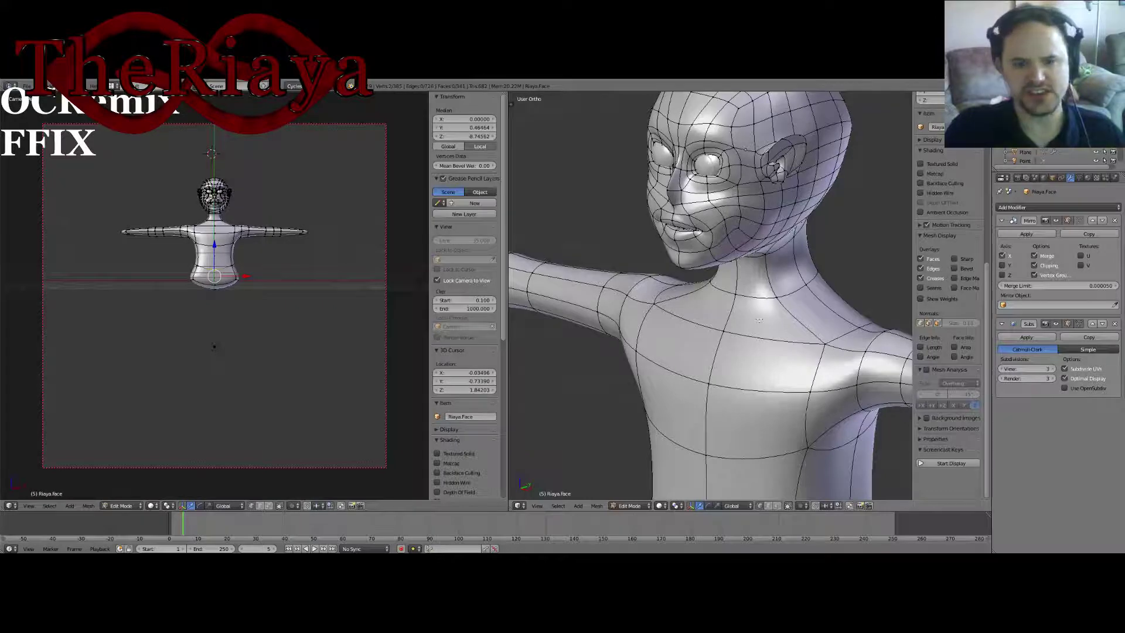
{"action": "scroll", "coordinate": [760, 321], "scroll_direction": "up", "scroll_amount": 3}
{"action": "middle_click_drag", "start_coordinate": [759, 321], "coordinate": [699, 332], "text": "shift"}
{"action": "scroll", "coordinate": [706, 331], "scroll_direction": "down", "scroll_amount": 2}
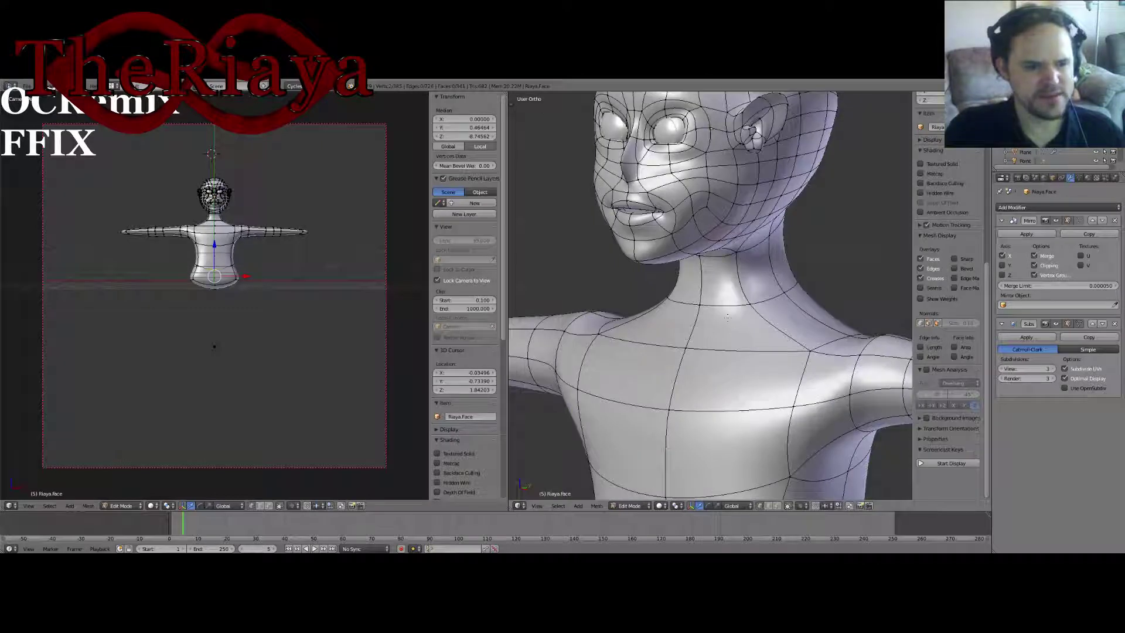
{"action": "key", "text": "ctrl+r"}
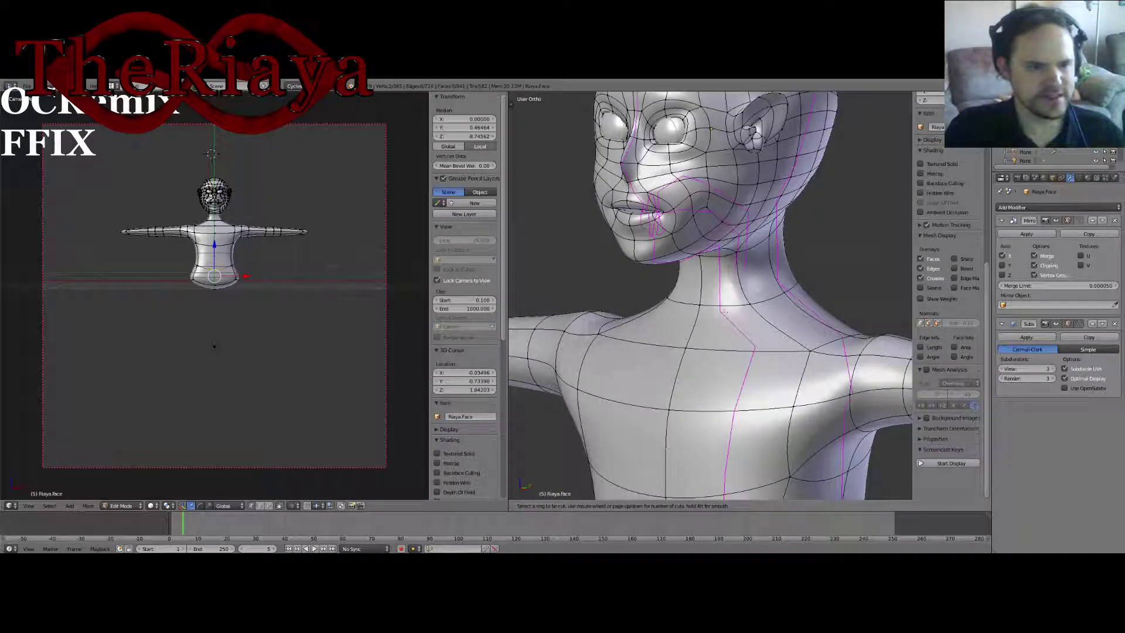
{"action": "scroll", "coordinate": [725, 313], "scroll_direction": "up", "scroll_amount": 1}
{"action": "left_click", "coordinate": [725, 312]}
{"action": "right_click", "coordinate": [725, 312]}
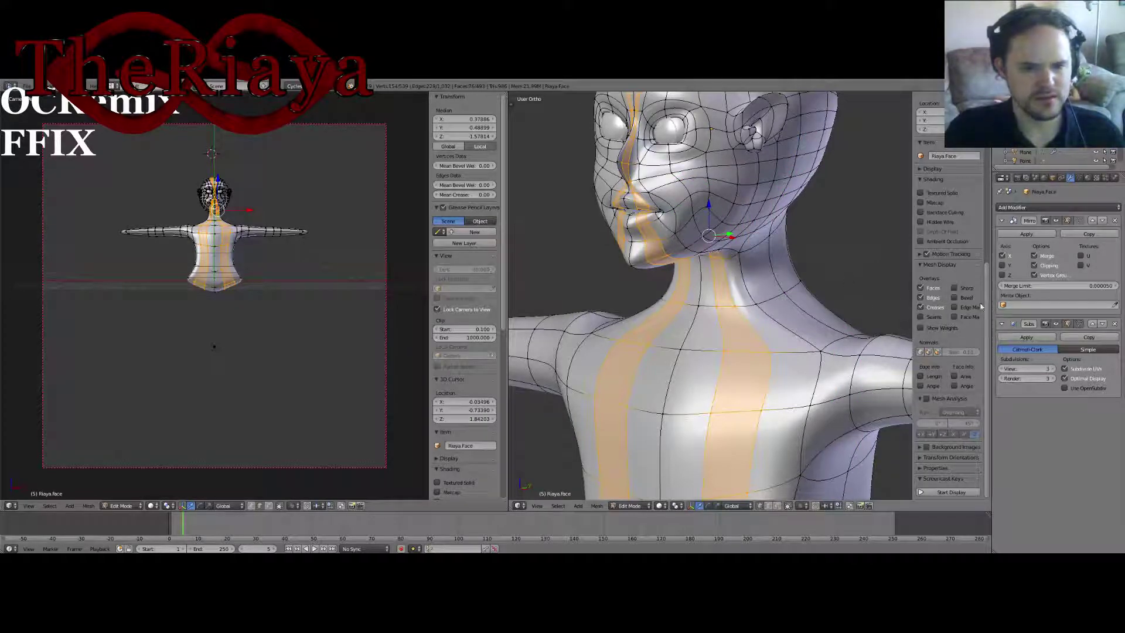
Step: Lower the Subdivision Surface viewport level by one, examine the new loops on the neck and chest, and restore the level
{"action": "left_click", "coordinate": [1002, 369]}
{"action": "middle_click_drag", "start_coordinate": [803, 271], "coordinate": [938, 336]}
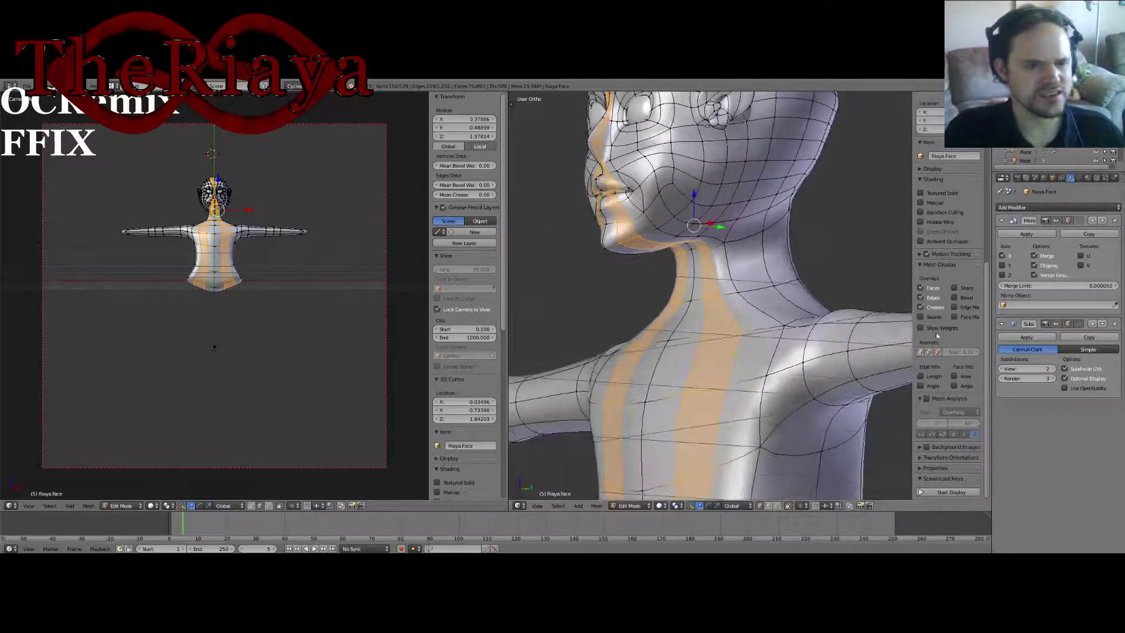
{"action": "left_click", "coordinate": [1052, 369]}
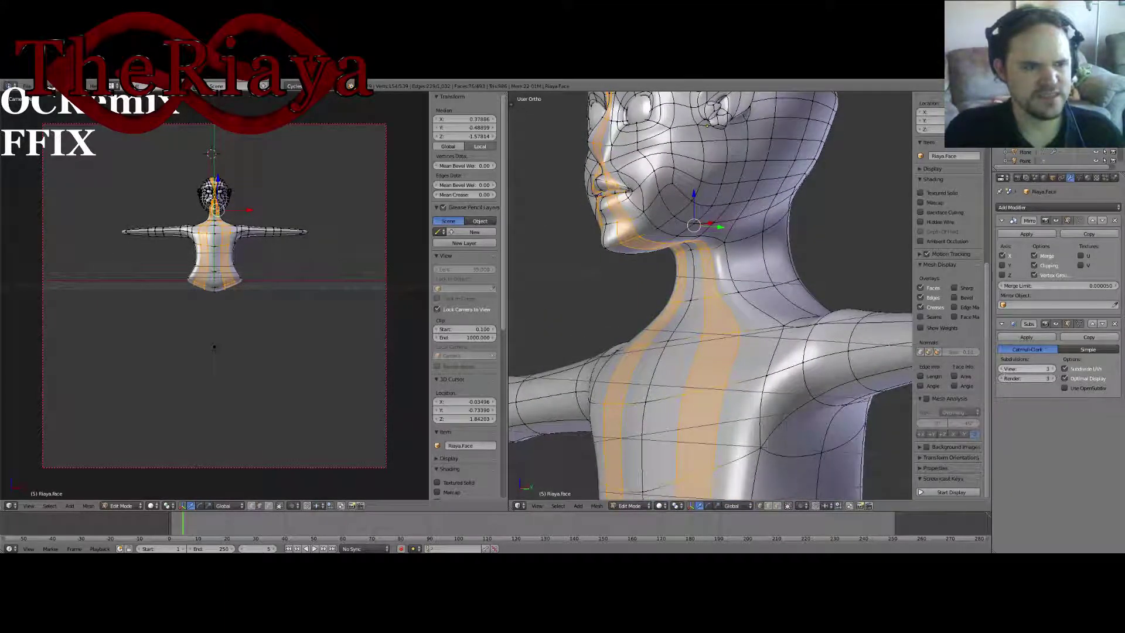
Step: Undo the added chest loop cuts, select the entire mesh and subdivide it
{"action": "left_click", "coordinate": [1002, 369]}
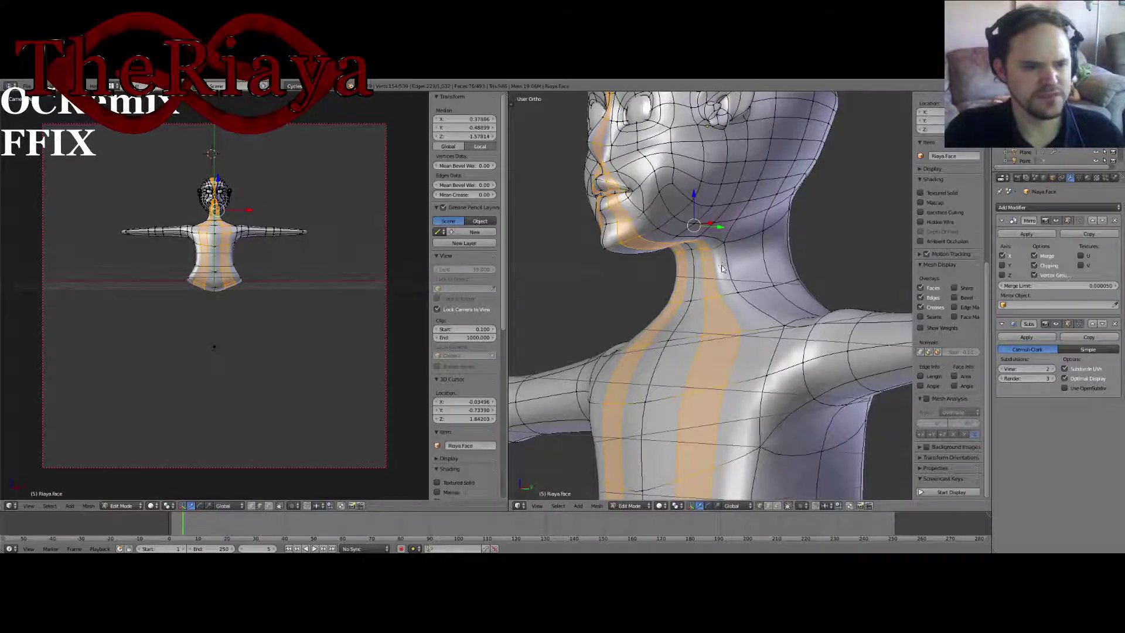
{"action": "key", "text": "Tab"}
{"action": "key", "text": "Tab"}
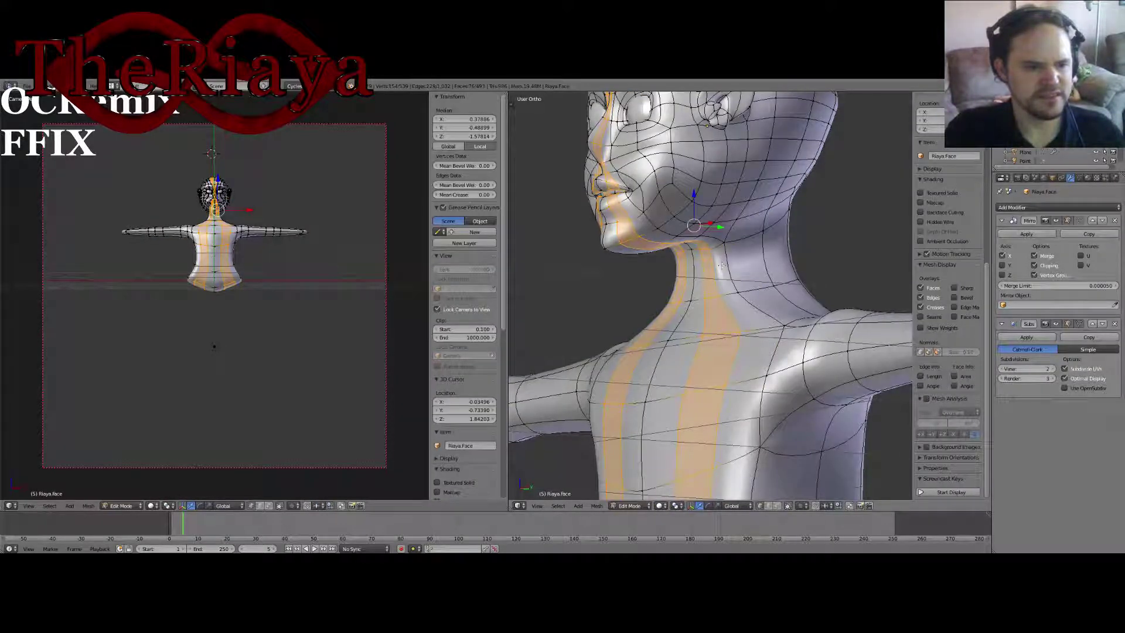
{"action": "key", "text": "ctrl+z"}
{"action": "middle_click_drag", "start_coordinate": [722, 265], "coordinate": [758, 289]}
{"action": "key", "text": "a"}
{"action": "key", "text": "a"}
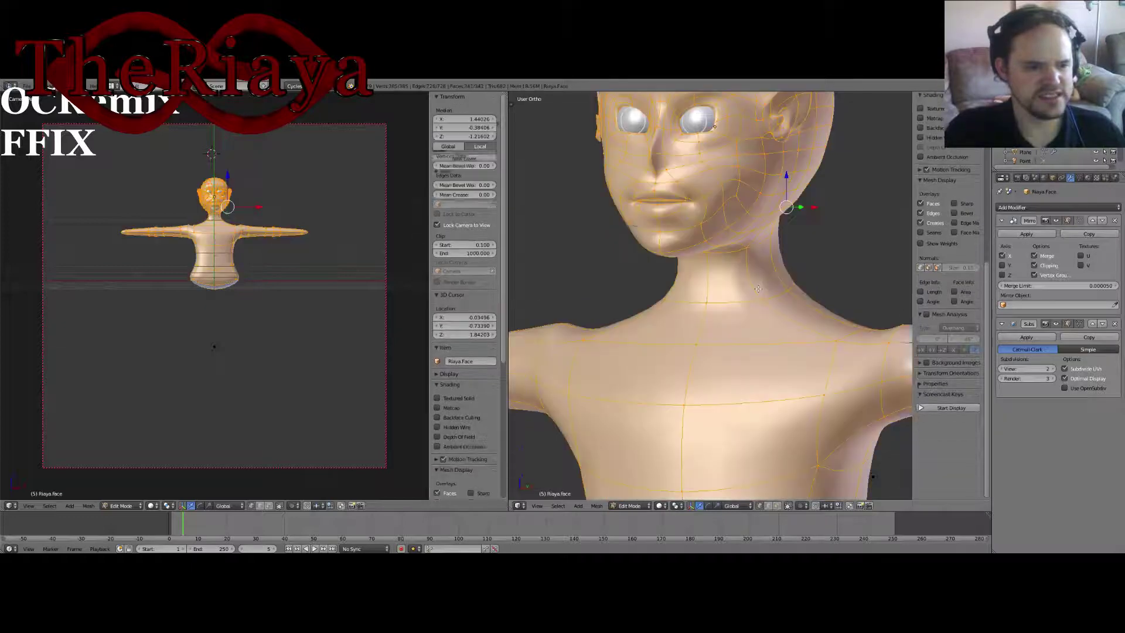
{"action": "key", "text": "w"}
{"action": "left_click", "coordinate": [756, 297]}
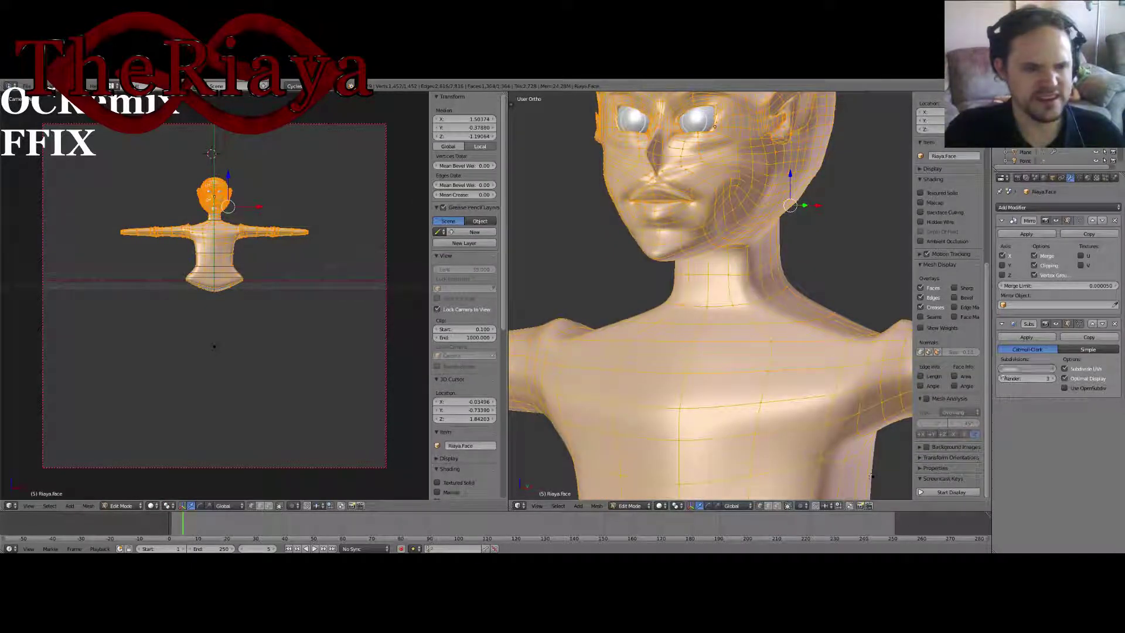
Step: Compare the subdivided mesh at Subdivision Surface viewport levels 0, 2 and 3
{"action": "left_click", "coordinate": [1002, 369]}
{"action": "left_click", "coordinate": [1001, 370]}
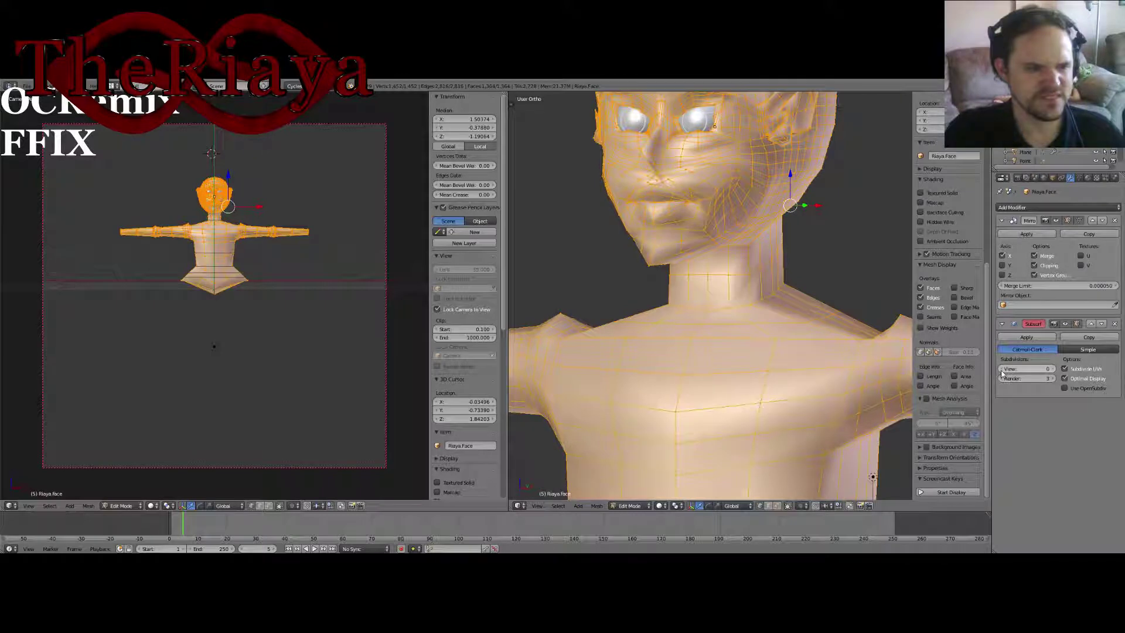
{"action": "left_click", "coordinate": [1053, 369]}
{"action": "left_click", "coordinate": [1055, 371]}
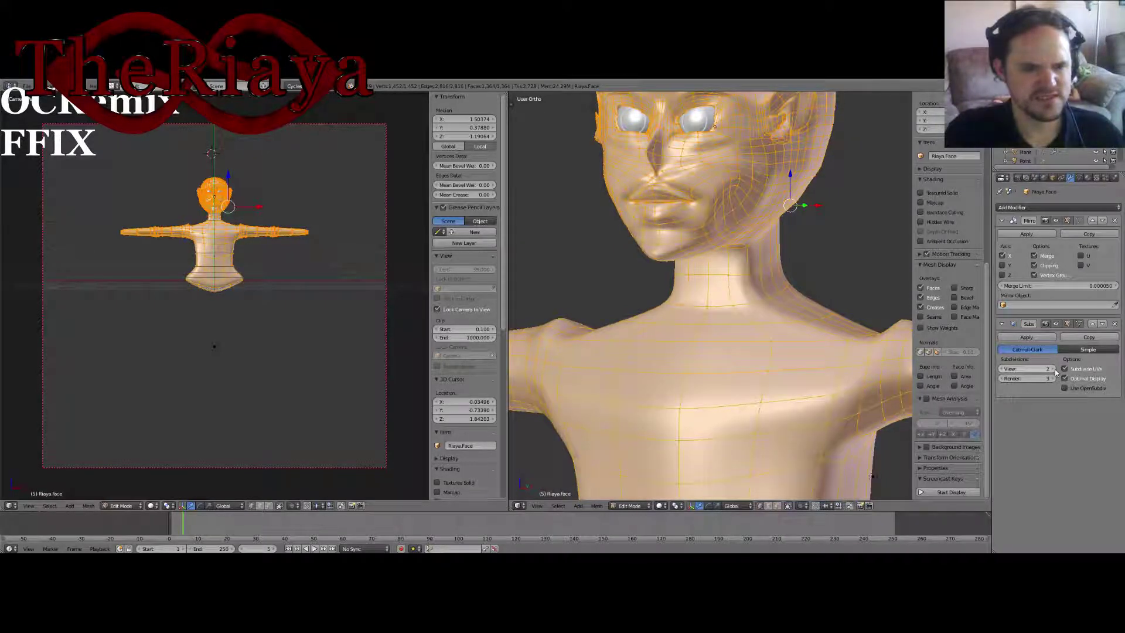
{"action": "left_click", "coordinate": [1055, 370]}
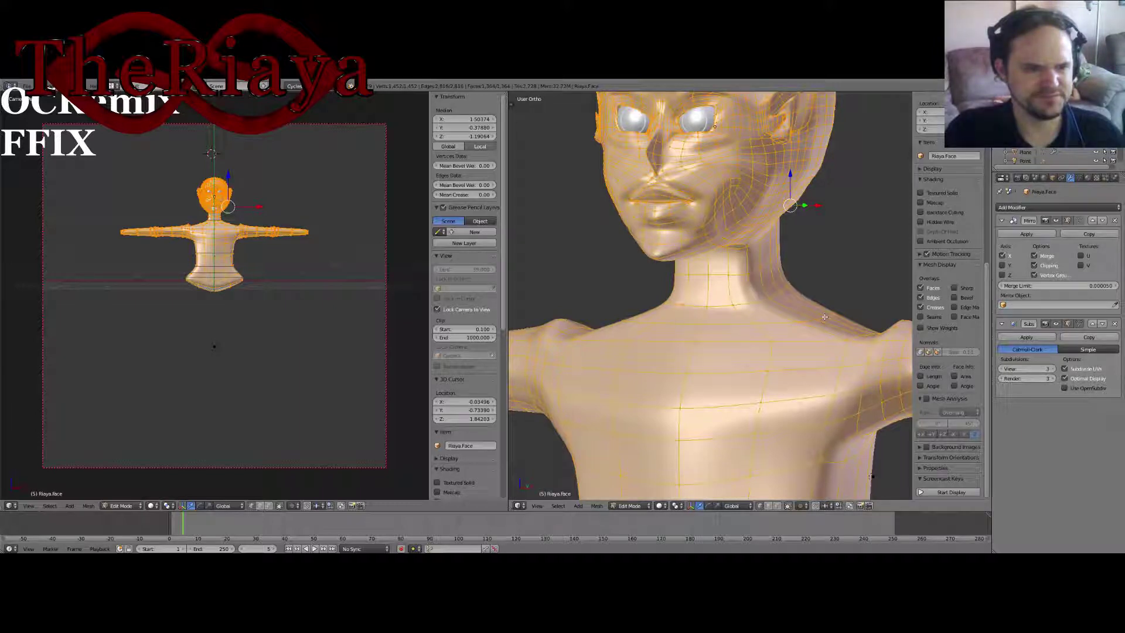
Step: Restore the unsubdivided mesh with the chest loop cuts from the undo history in Object Mode and return to Edit Mode
{"action": "key", "text": "Tab"}
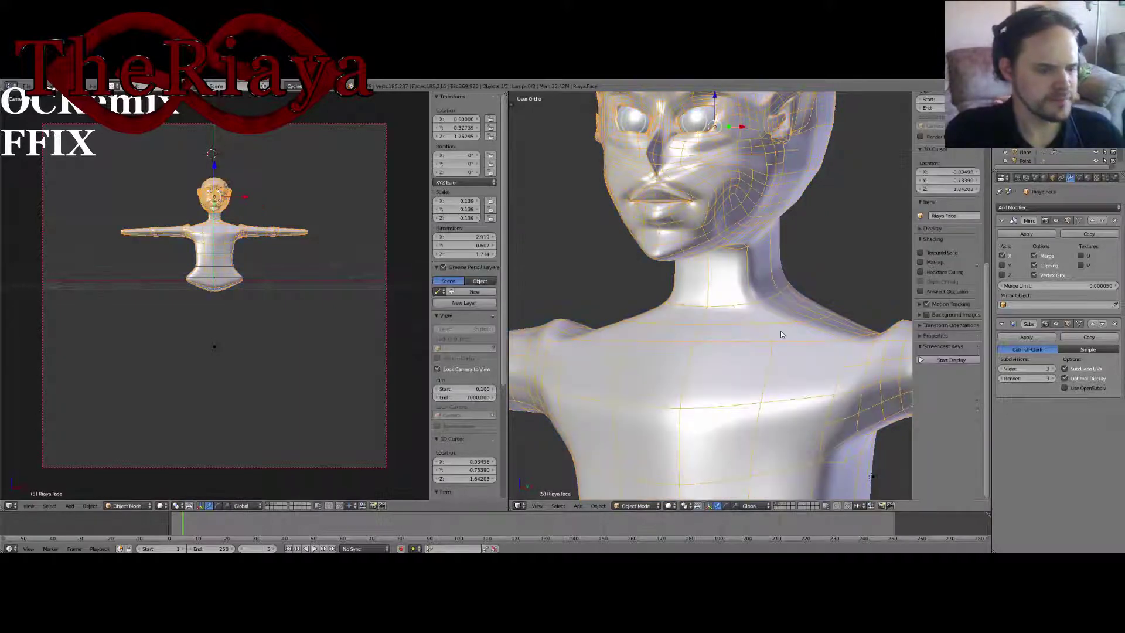
{"action": "key", "text": "ctrl+alt+z"}
{"action": "left_click", "coordinate": [780, 341]}
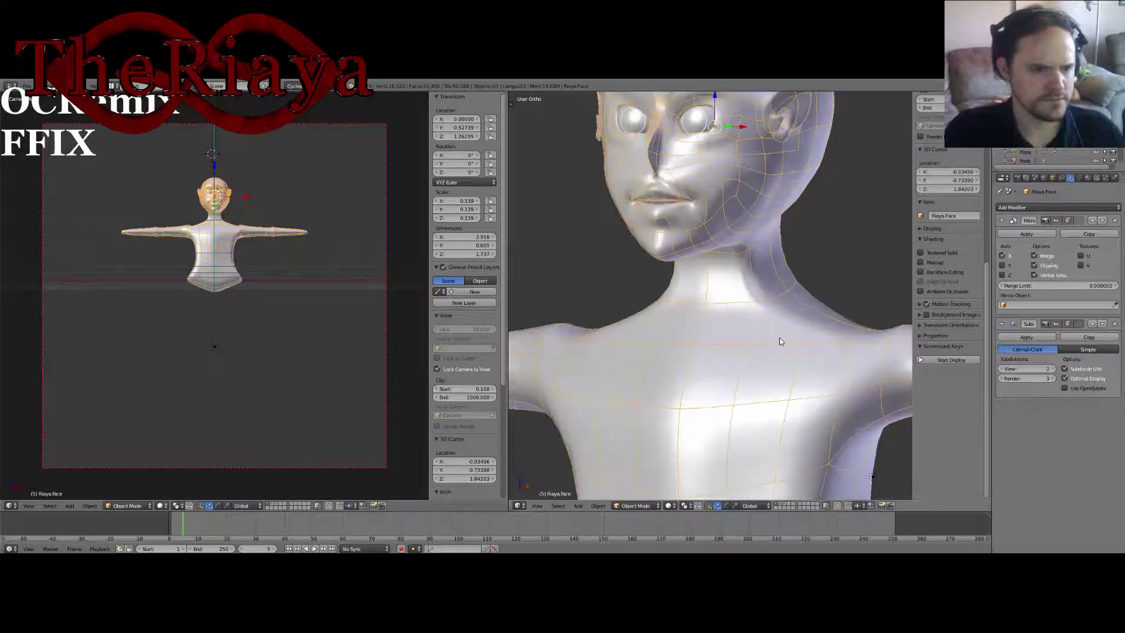
{"action": "middle_click_drag", "start_coordinate": [740, 326], "coordinate": [755, 329]}
{"action": "key", "text": "Tab"}
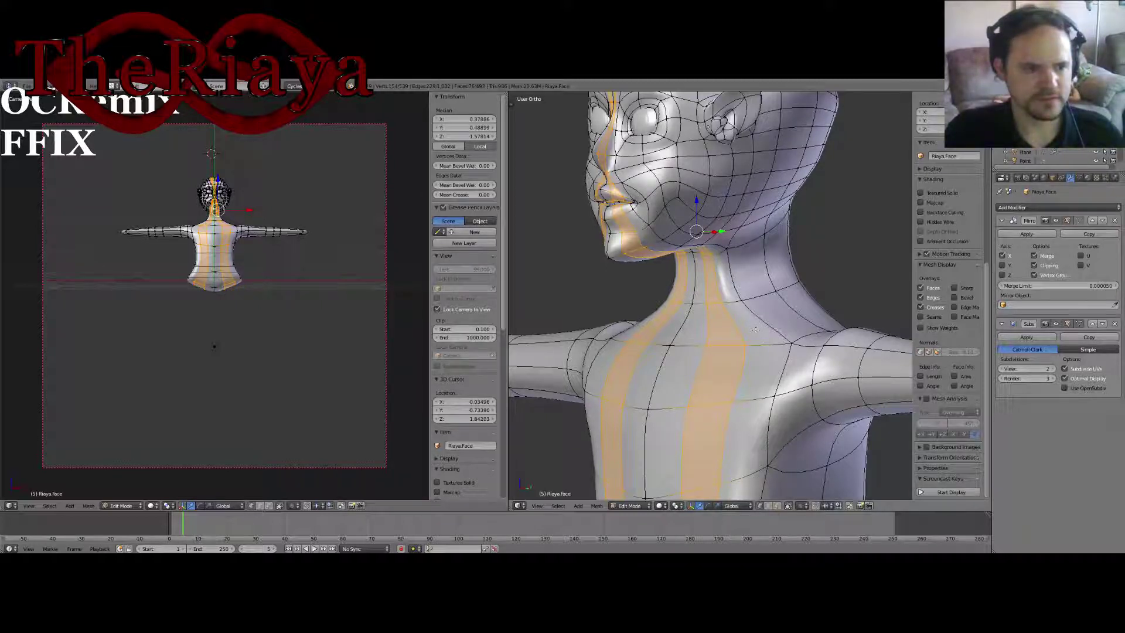
Step: Try dissolving the selected chest loop edges, then undo back to the mesh without the extra loops or subdivision
{"action": "key", "text": "x"}
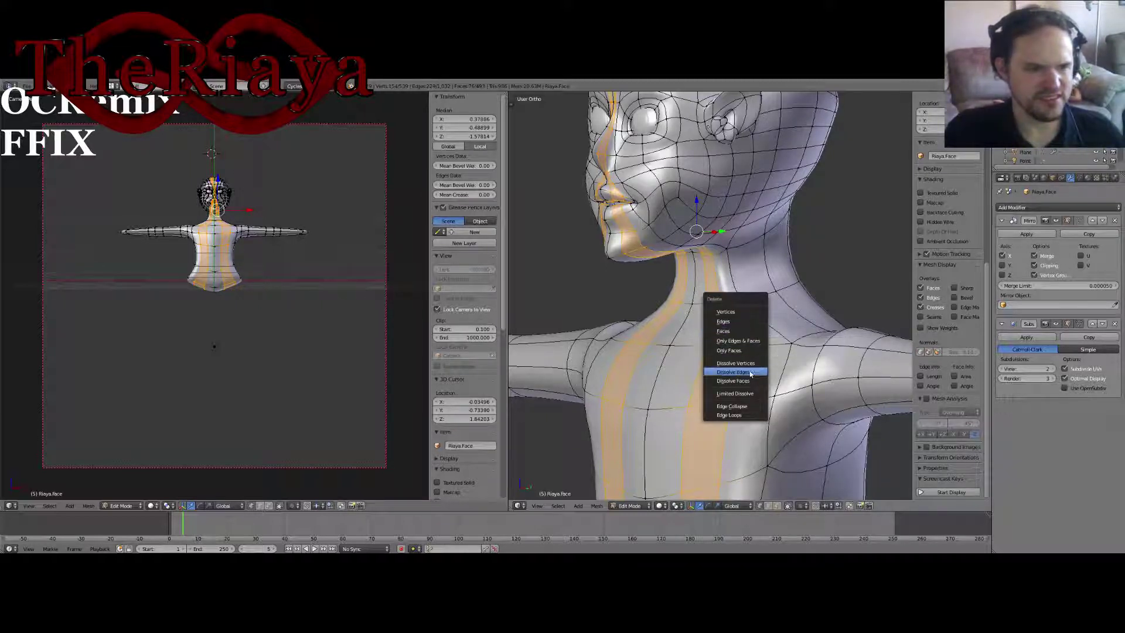
{"action": "left_click", "coordinate": [750, 373]}
{"action": "key", "text": "ctrl+z"}
{"action": "key", "text": "a"}
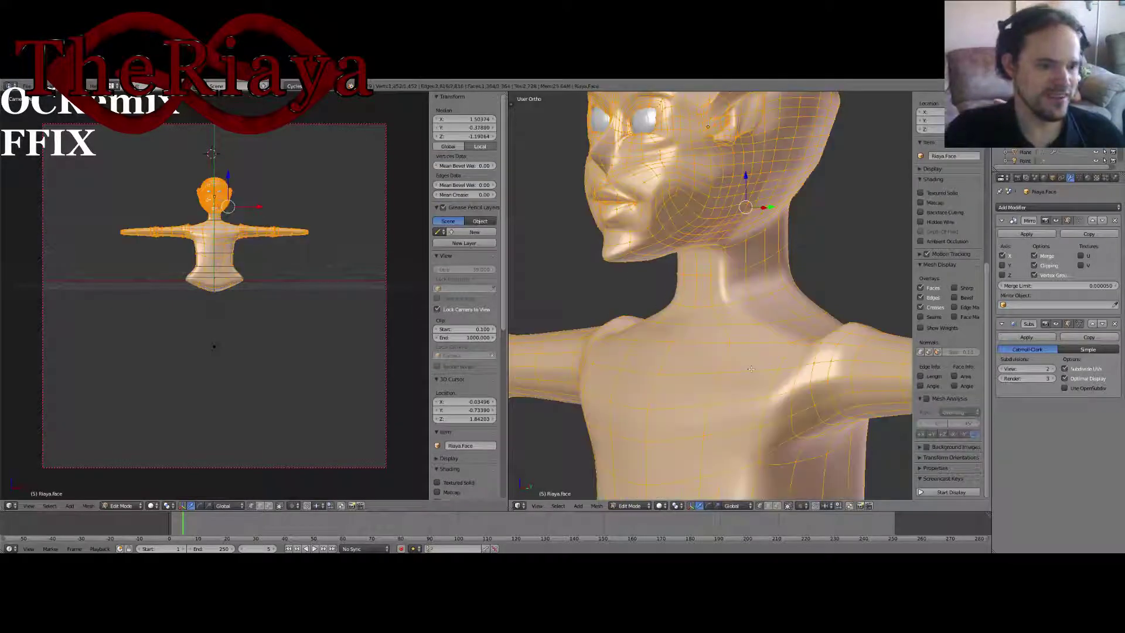
{"action": "middle_click_drag", "start_coordinate": [726, 359], "coordinate": [781, 364]}
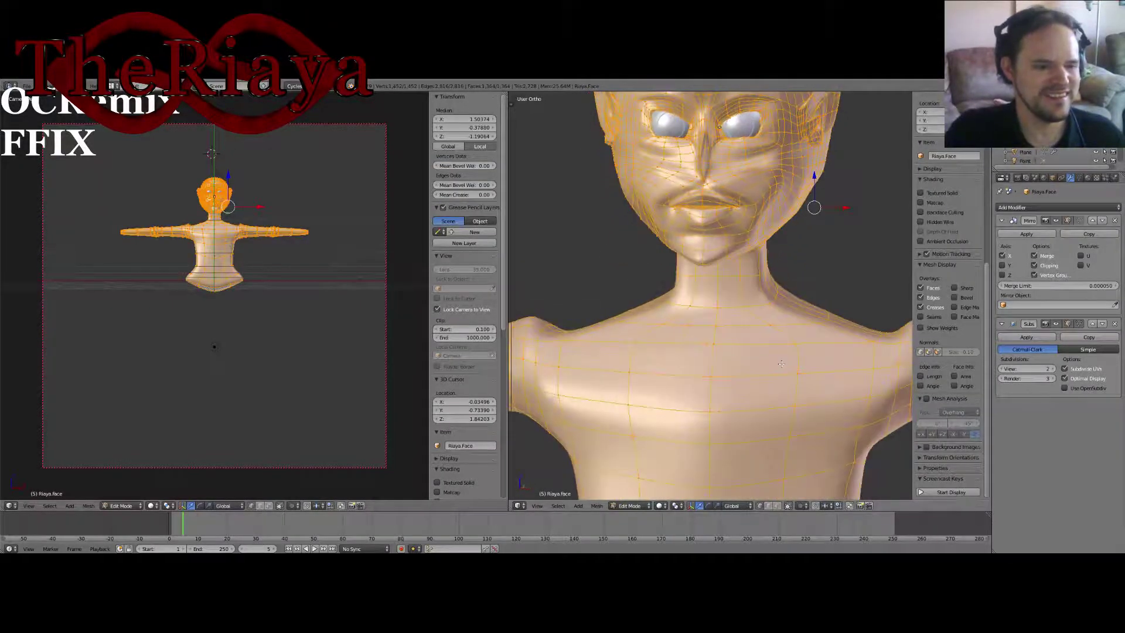
{"action": "key", "text": "ctrl+z"}
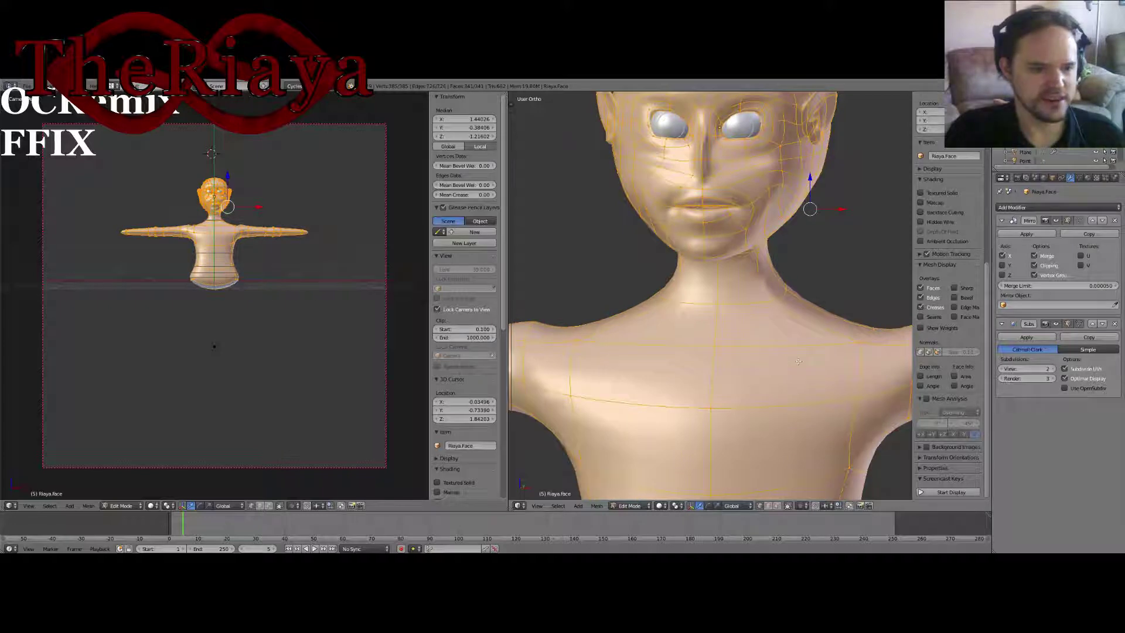
Step: Check the smoothed upper body in Object Mode, return to Edit Mode and save over the existing file
{"action": "key", "text": "Tab"}
{"action": "scroll", "coordinate": [798, 361], "scroll_direction": "down", "scroll_amount": 4}
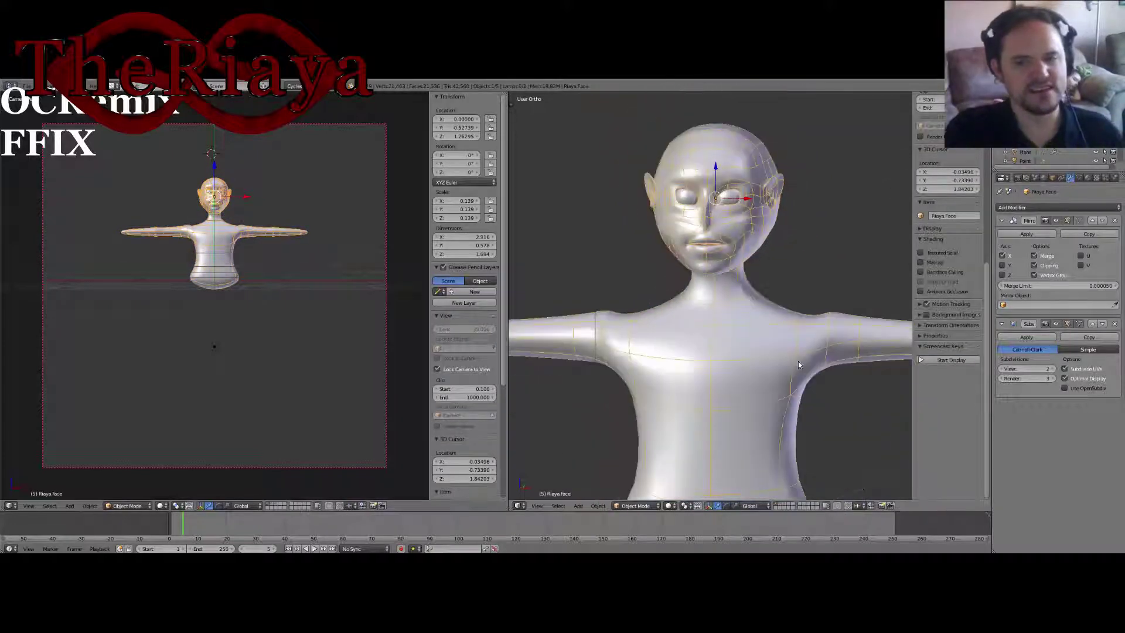
{"action": "middle_click_drag", "start_coordinate": [799, 361], "coordinate": [764, 315]}
{"action": "key", "text": "Tab"}
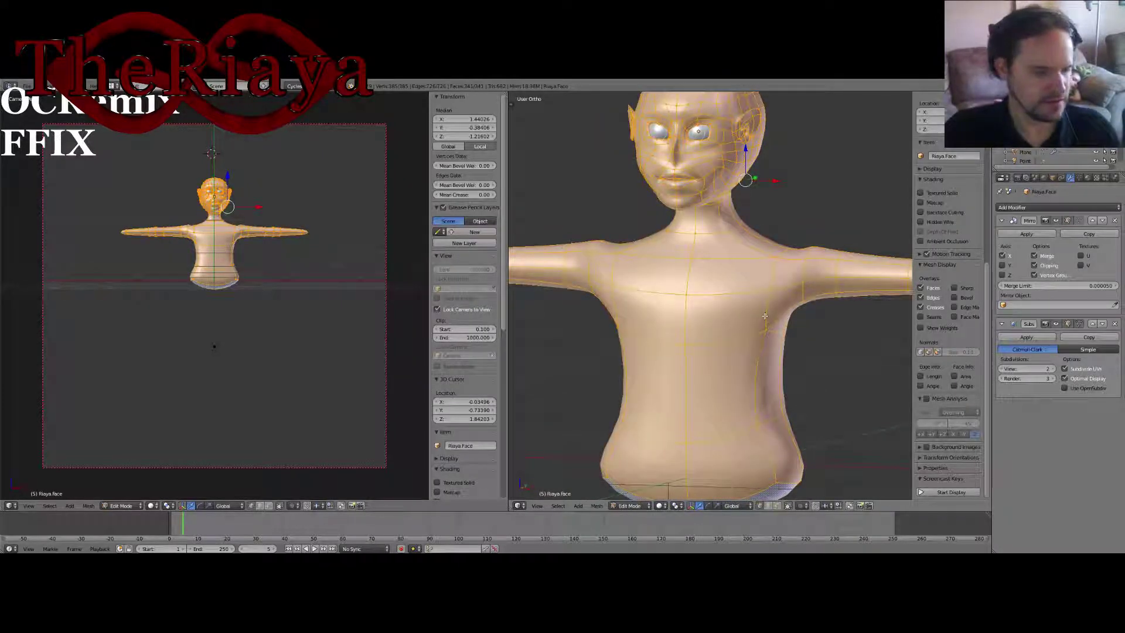
{"action": "key", "text": "ctrl+s"}
{"action": "left_click", "coordinate": [765, 316]}
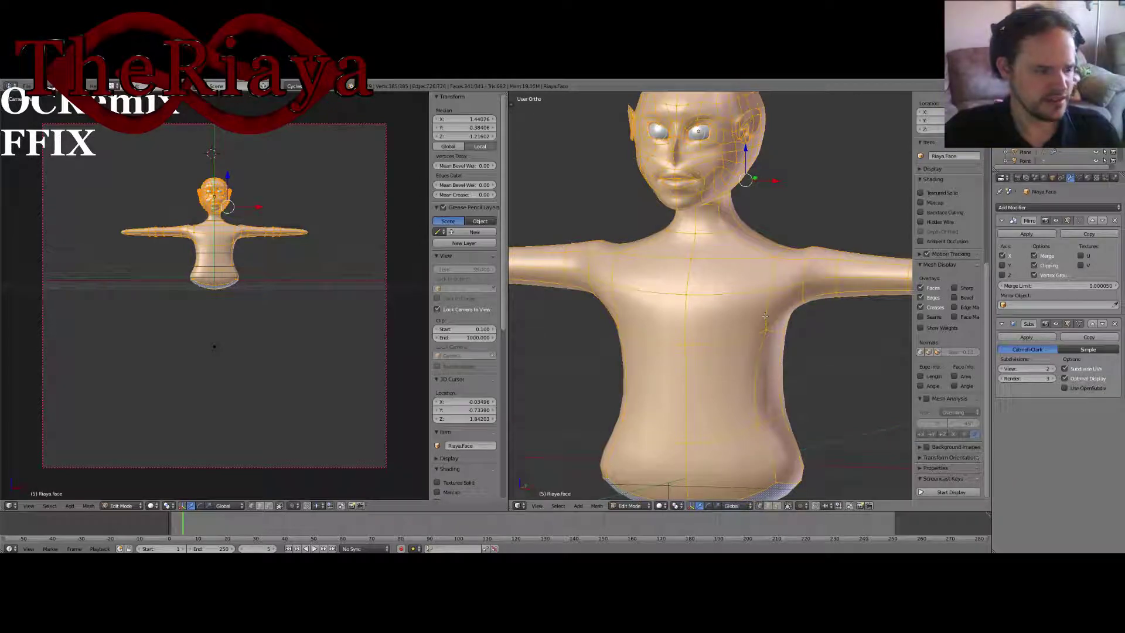
Step: Switch to Object Mode, change the view from orthographic to perspective and save over the file
{"action": "key", "text": "Tab"}
{"action": "middle_click_drag", "start_coordinate": [766, 316], "coordinate": [777, 339]}
{"action": "key", "text": "KP_5"}
{"action": "scroll", "coordinate": [785, 314], "scroll_direction": "down", "scroll_amount": 3}
{"action": "key", "text": "ctrl+s"}
{"action": "left_click", "coordinate": [837, 338]}
Step: Inspect the head and shoulders up close in perspective, briefly check Edit Mode and save the file from Object Mode
{"action": "scroll", "coordinate": [817, 332], "scroll_direction": "up", "scroll_amount": 4}
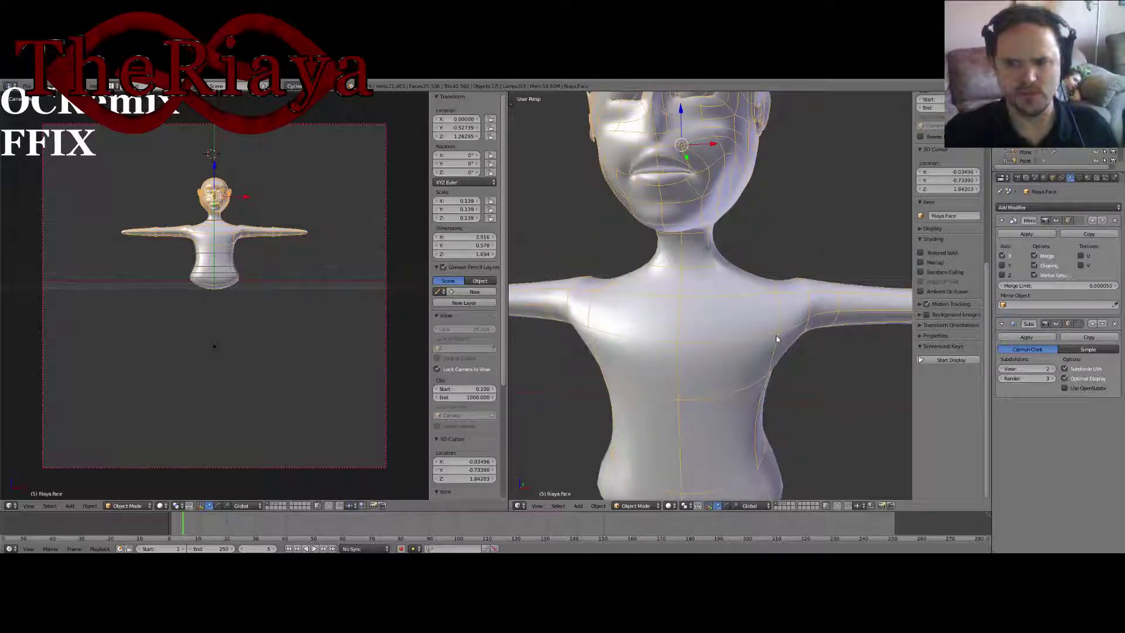
{"action": "middle_click_drag", "start_coordinate": [620, 243], "coordinate": [725, 297]}
{"action": "key", "text": "Tab"}
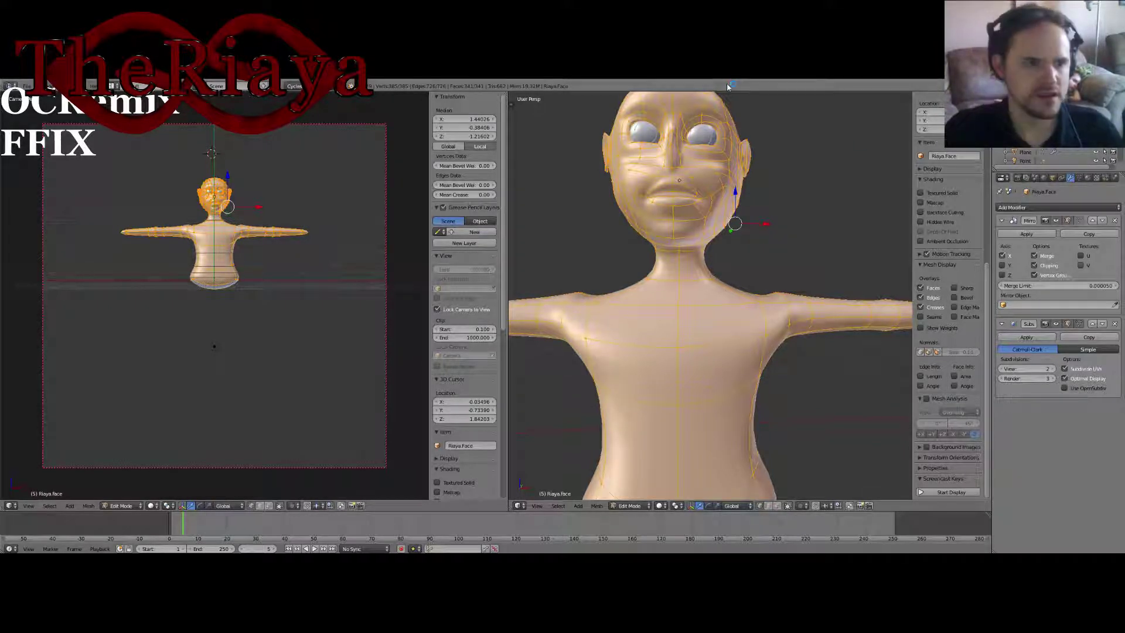
{"action": "key", "text": "Tab"}
{"action": "key", "text": "ctrl+s"}
{"action": "left_click", "coordinate": [737, 299]}
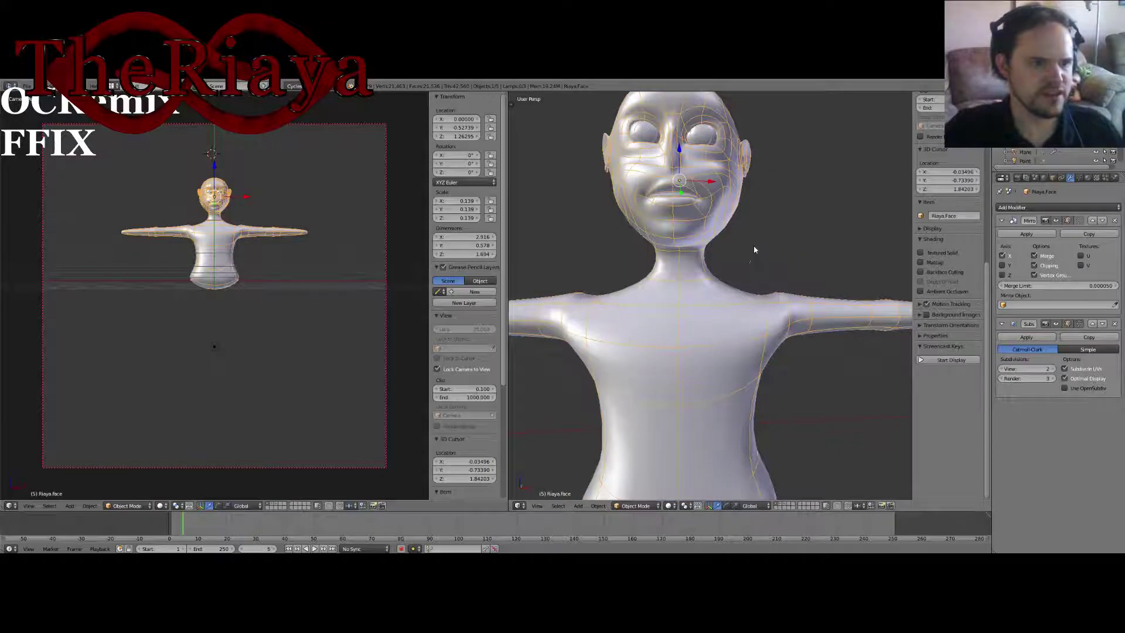
Step: Display the camera viewport with Rendered shading and orbit the locked camera slightly around the figure
{"action": "middle_click_drag", "start_coordinate": [754, 251], "coordinate": [744, 262]}
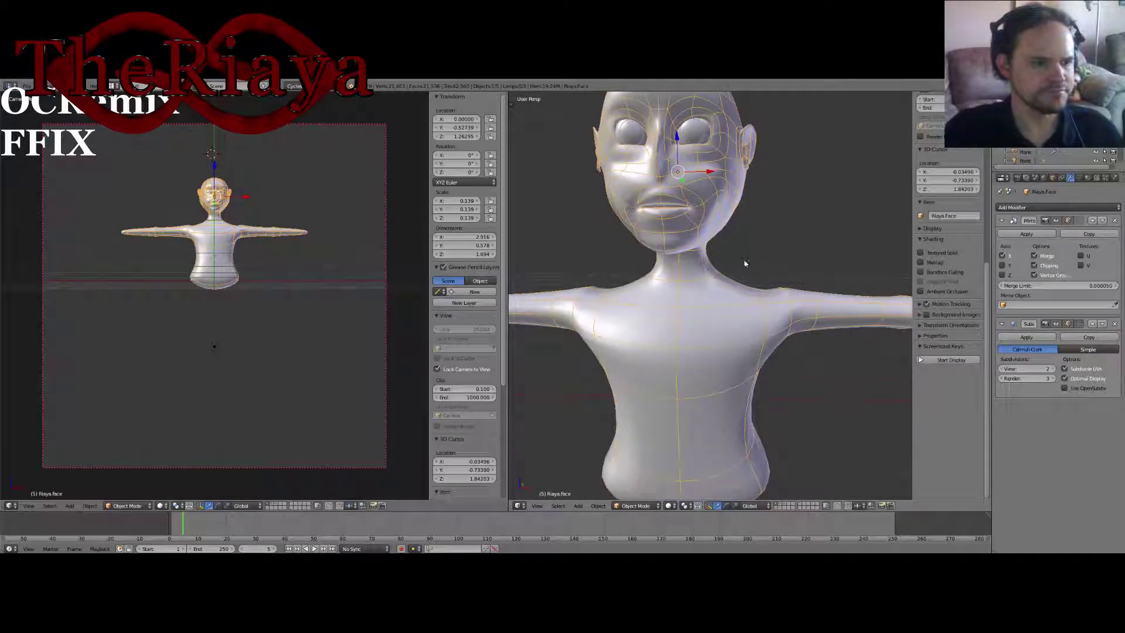
{"action": "left_click", "coordinate": [161, 505]}
{"action": "left_click", "coordinate": [178, 447]}
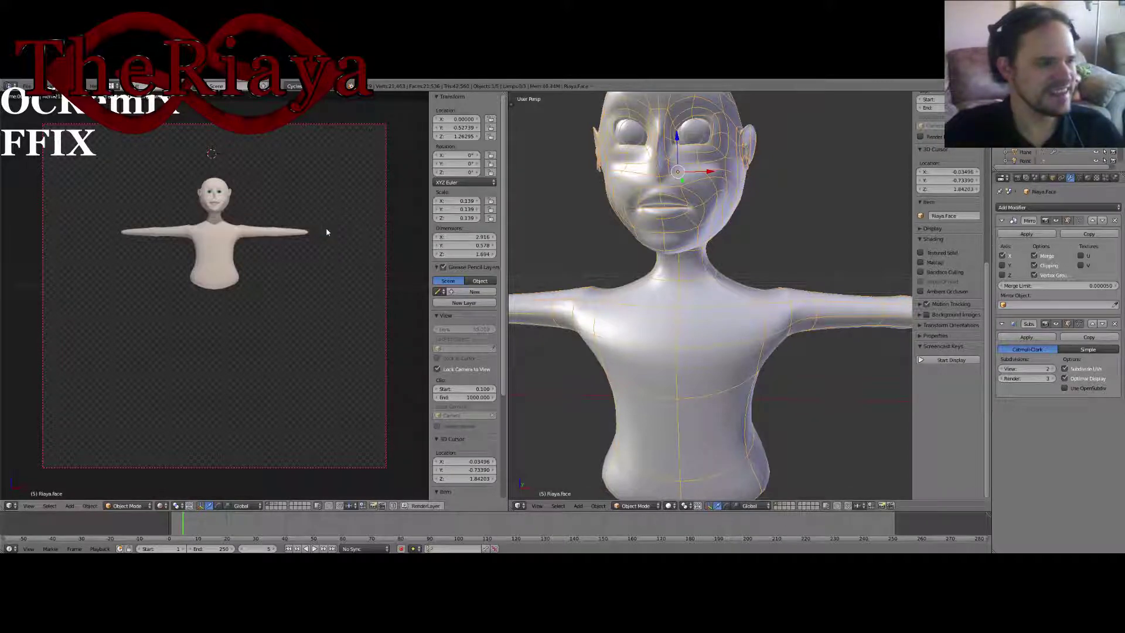
{"action": "mouse_move", "coordinate": [326, 228]}
{"action": "middle_mouse_down"}
{"action": "mouse_move", "coordinate": [216, 234]}
{"action": "mouse_move", "coordinate": [314, 237]}
{"action": "middle_mouse_up"}
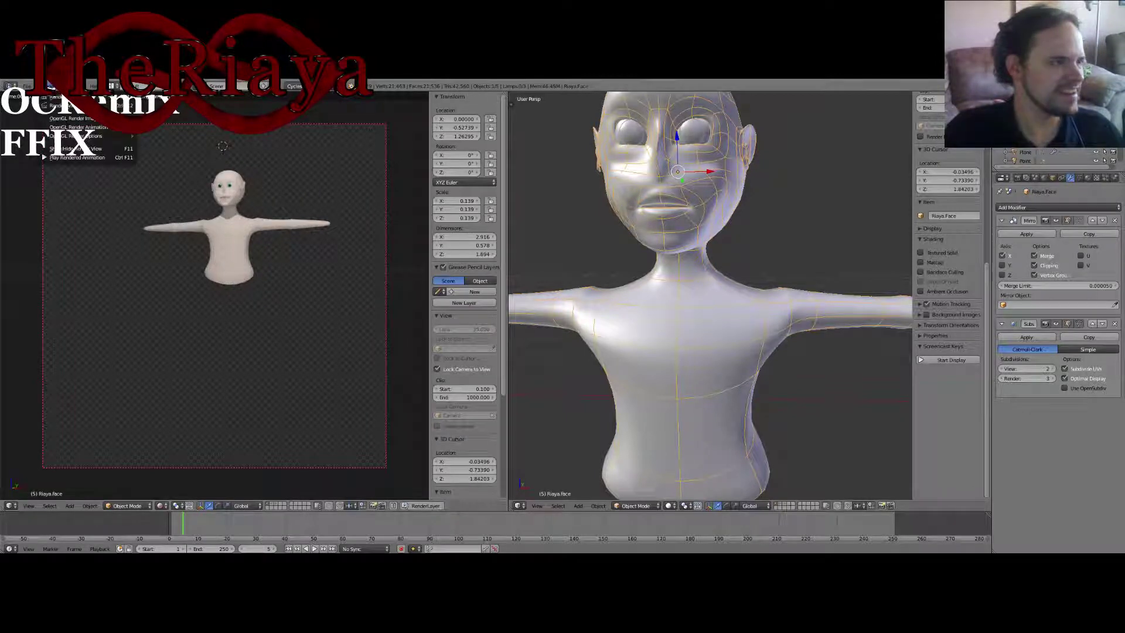
Step: Revert to the last saved file and set the camera viewport to Rendered shading again
{"action": "left_click", "coordinate": [26, 86]}
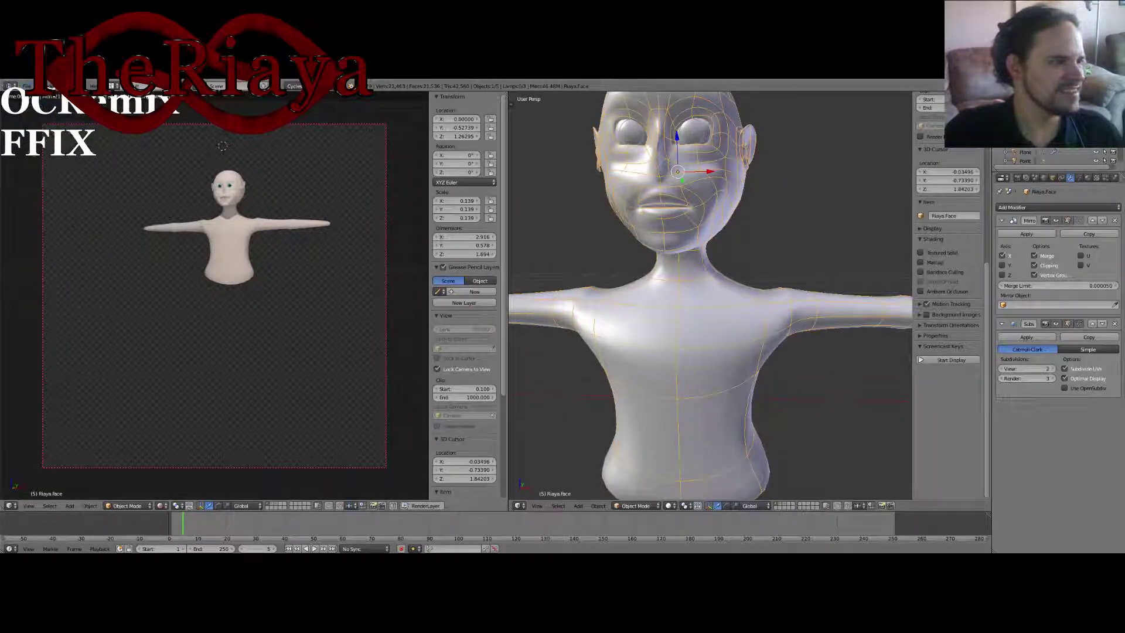
{"action": "left_click", "coordinate": [26, 86]}
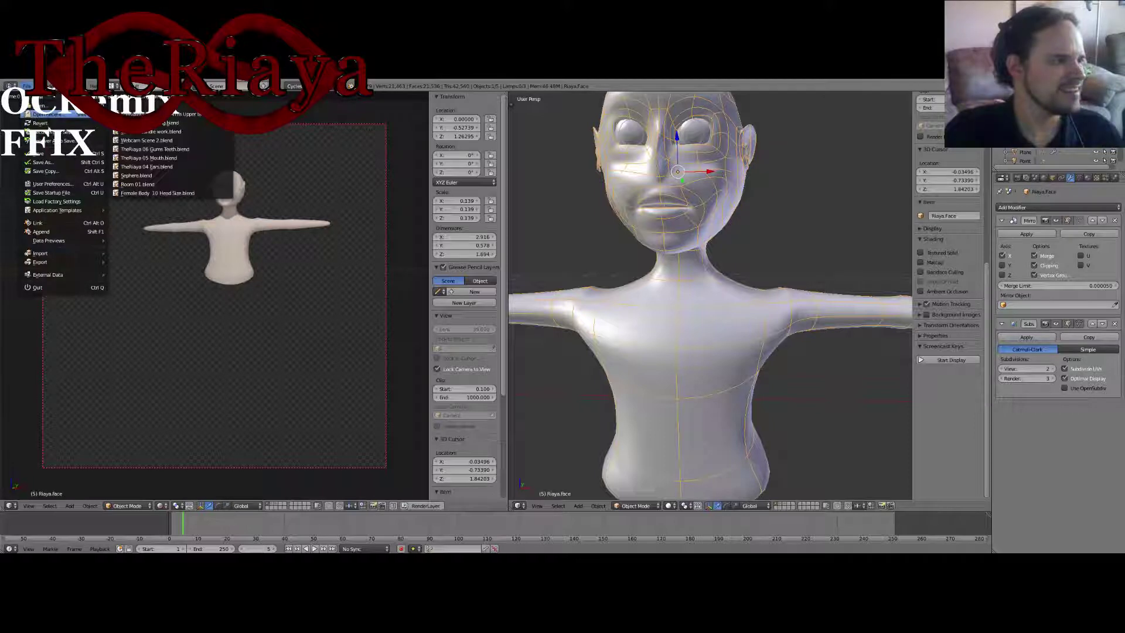
{"action": "left_click", "coordinate": [47, 123]}
{"action": "left_click", "coordinate": [46, 124]}
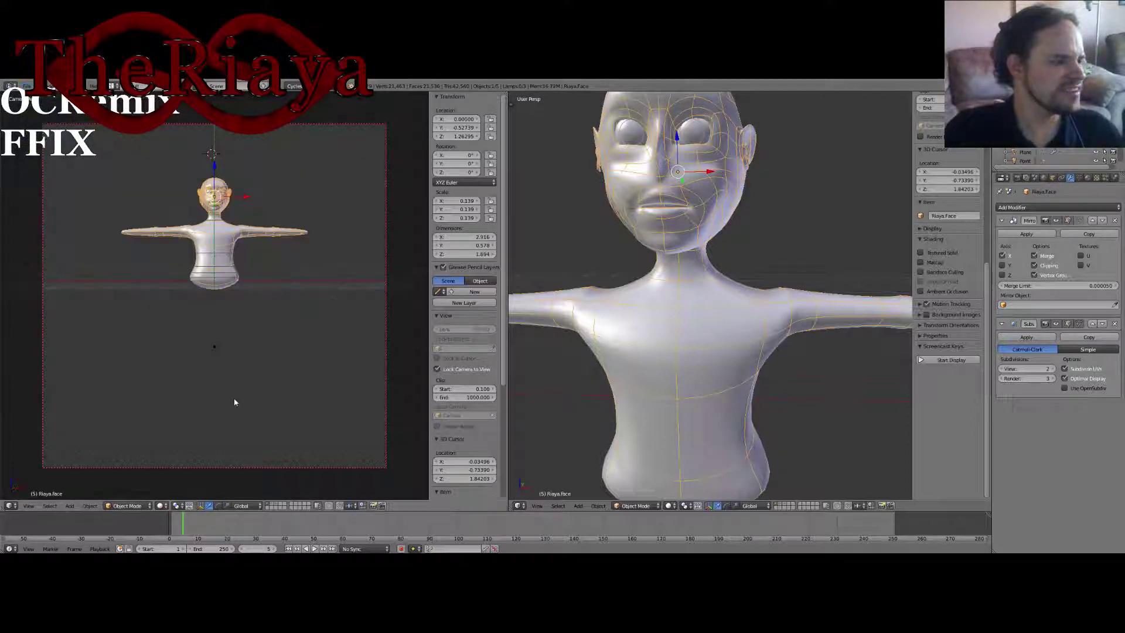
{"action": "left_click", "coordinate": [160, 505]}
{"action": "left_click", "coordinate": [176, 449]}
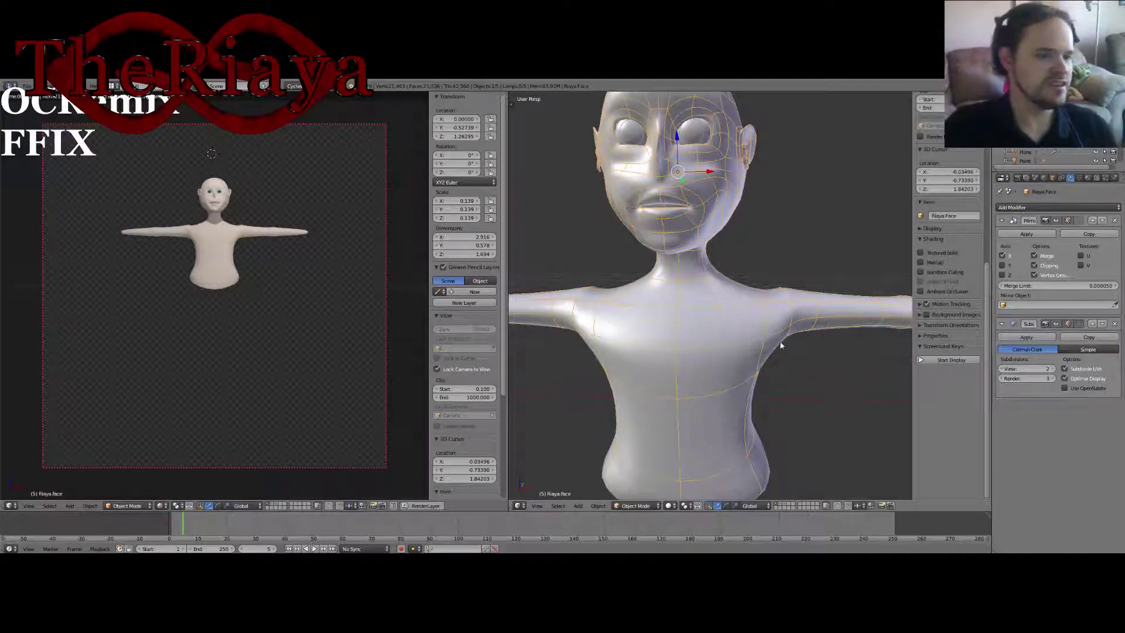
Step: Inspect the torso and arms from several angles and save over the shoulder, arms and upper body file
{"action": "middle_click_drag", "start_coordinate": [804, 335], "coordinate": [739, 312]}
{"action": "middle_click_drag", "start_coordinate": [604, 336], "coordinate": [582, 302]}
{"action": "middle_click_drag", "start_coordinate": [655, 342], "coordinate": [788, 363]}
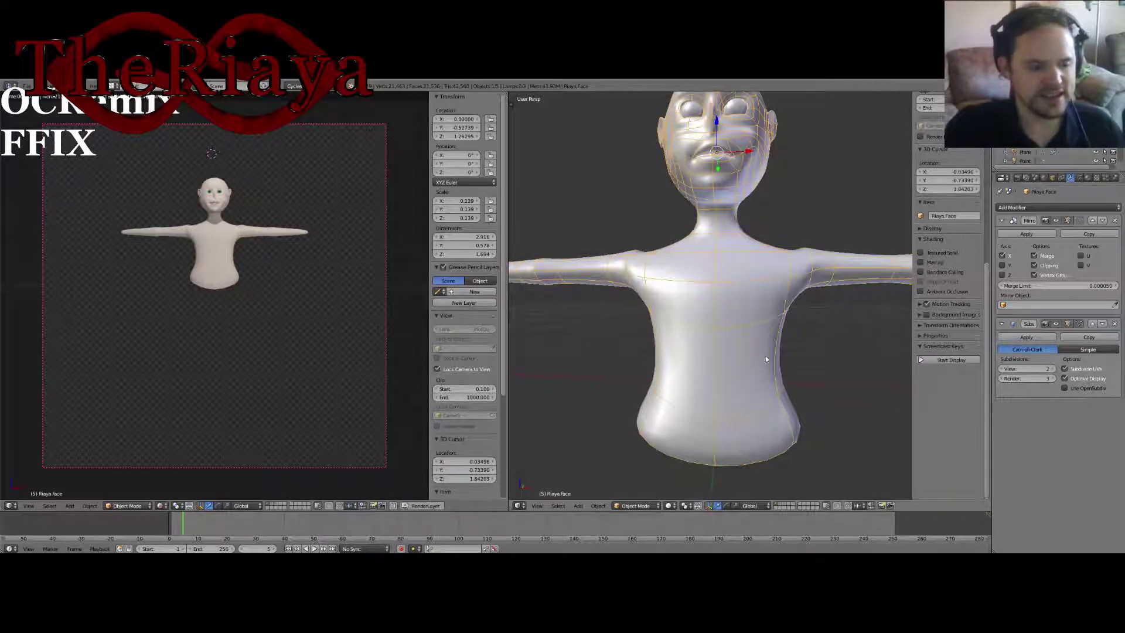
{"action": "key", "text": "ctrl+s"}
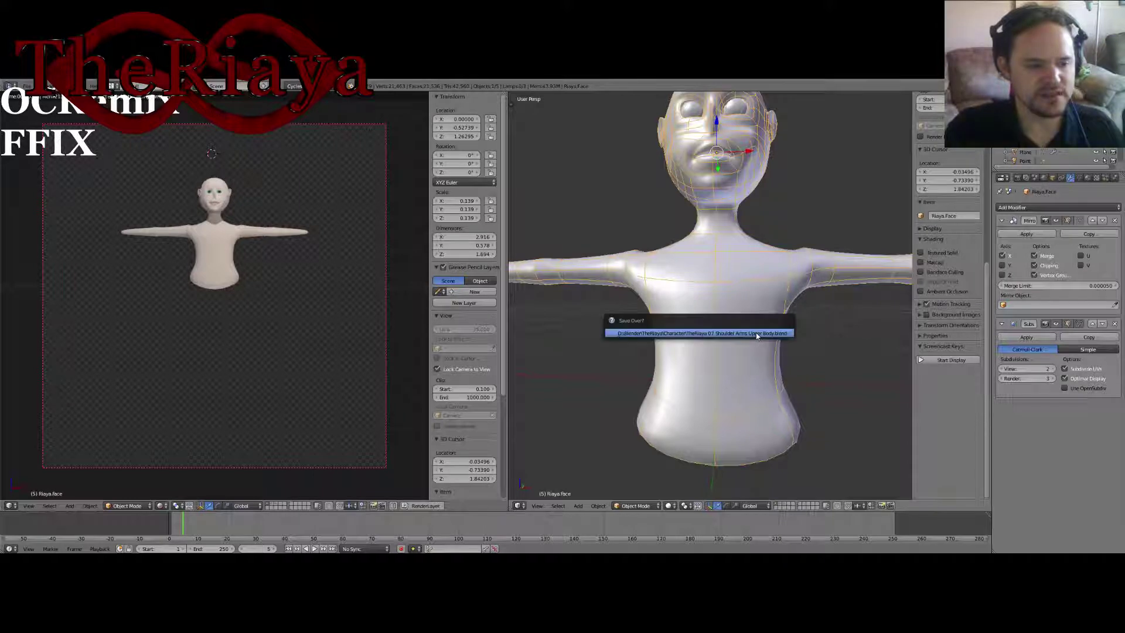
{"action": "left_click", "coordinate": [756, 337]}
Step: Add one horizontal loop cut around the torso at waist height in Edit Mode
{"action": "middle_click_drag", "start_coordinate": [765, 419], "coordinate": [745, 360]}
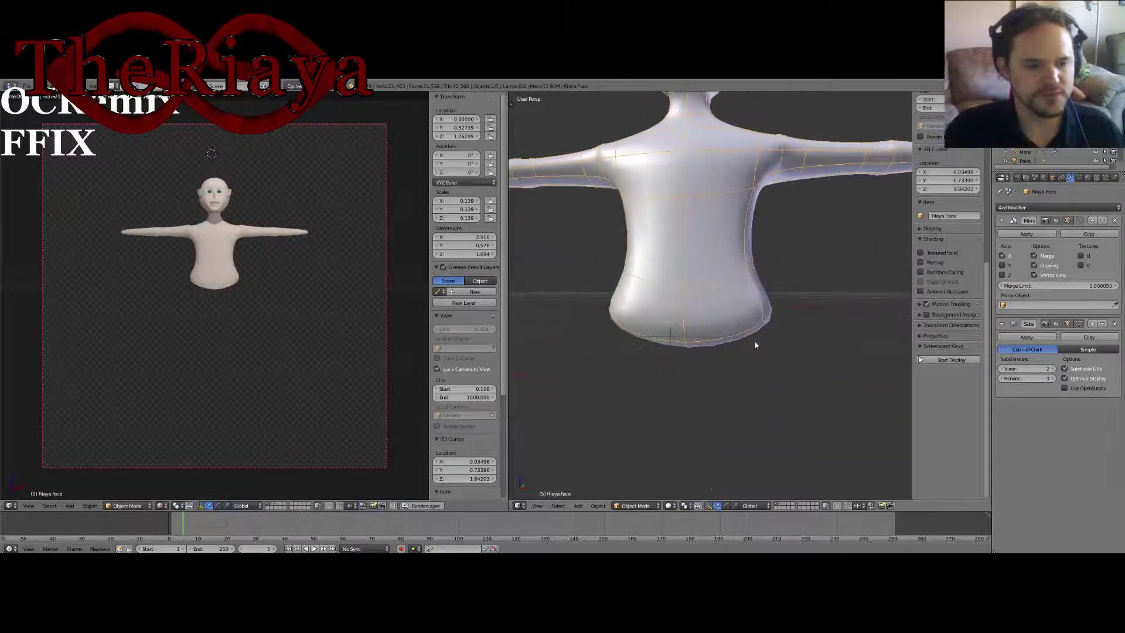
{"action": "middle_click_drag", "start_coordinate": [722, 294], "coordinate": [706, 379], "text": "shift"}
{"action": "middle_click_drag", "start_coordinate": [707, 331], "coordinate": [706, 373], "text": "shift"}
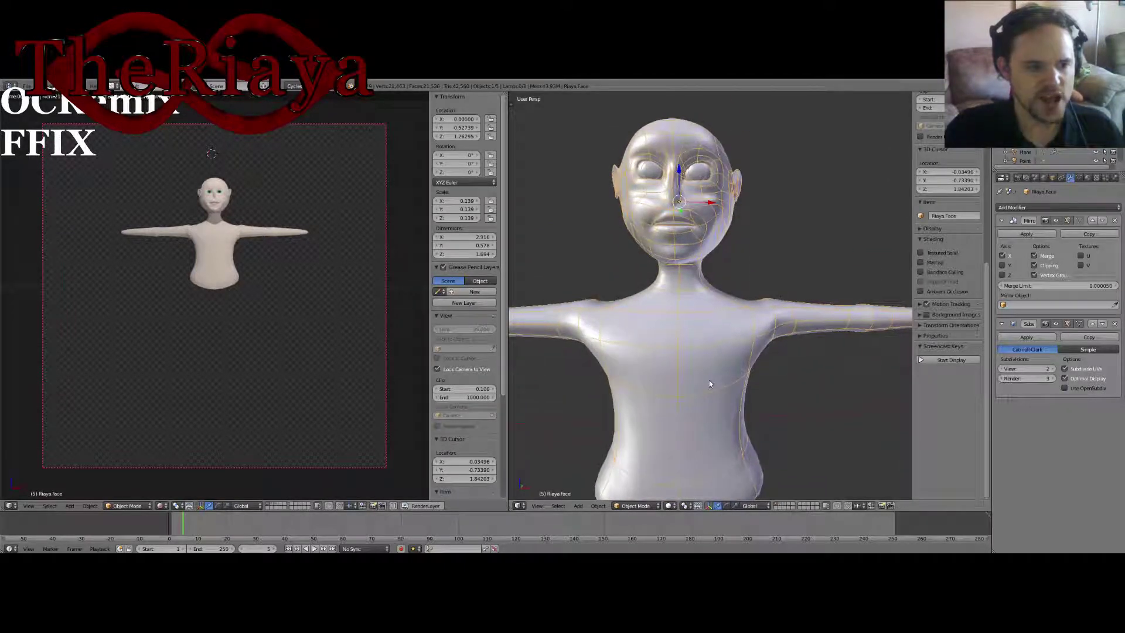
{"action": "scroll", "coordinate": [709, 381], "scroll_direction": "down", "scroll_amount": 2, "text": "shift"}
{"action": "middle_click_drag", "start_coordinate": [722, 341], "coordinate": [731, 388]}
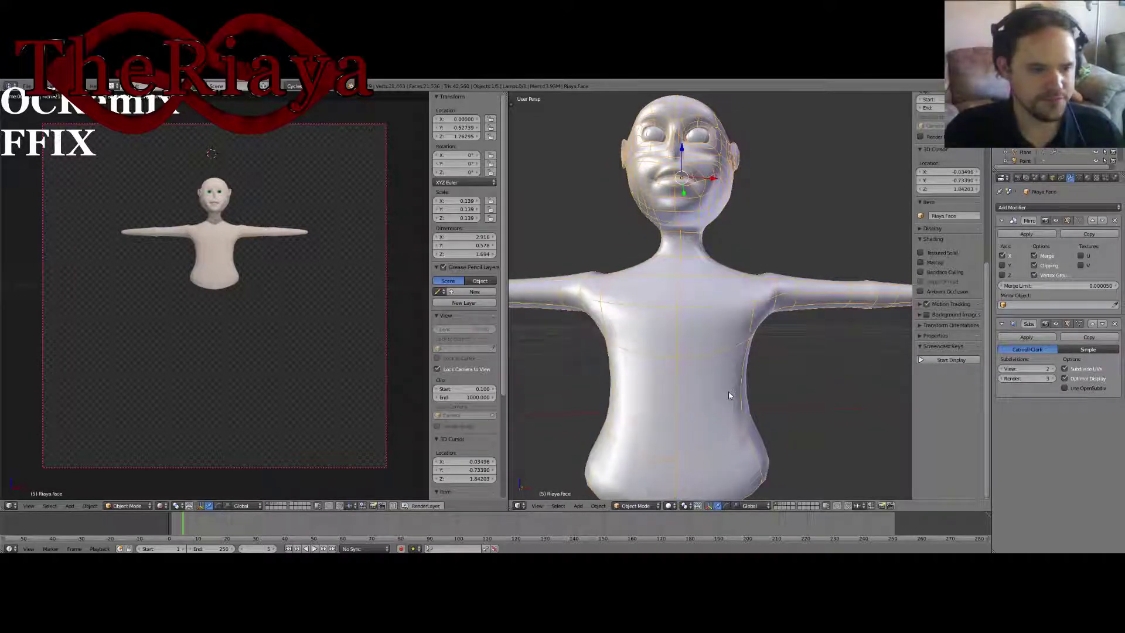
{"action": "key", "text": "Tab"}
{"action": "key", "text": "ctrl+r"}
{"action": "left_click", "coordinate": [688, 388]}
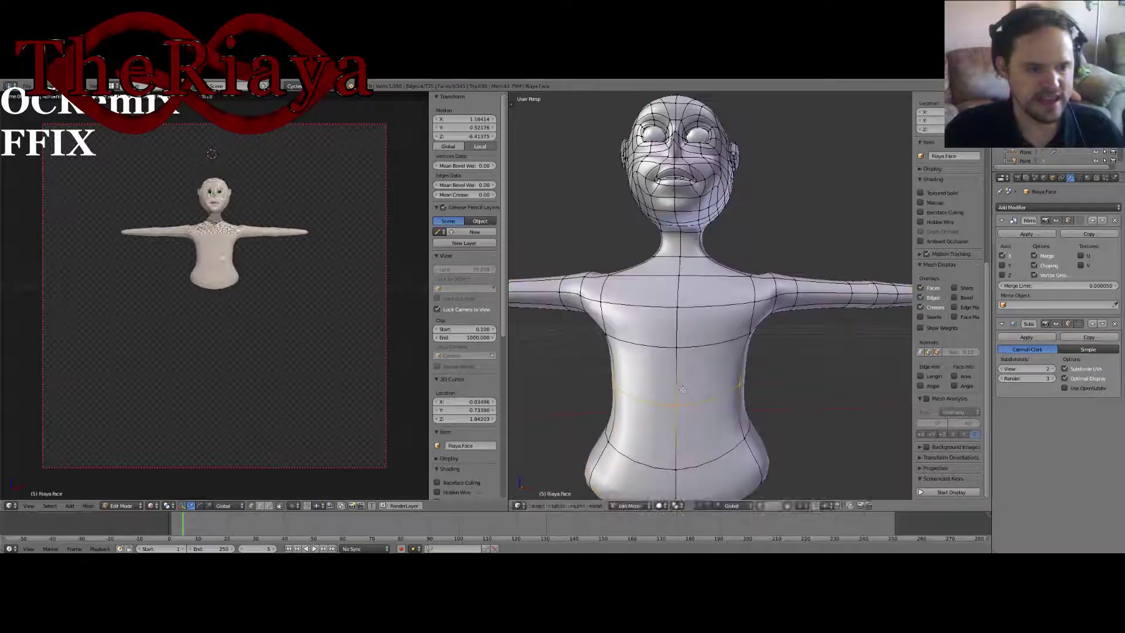
{"action": "left_click", "coordinate": [683, 389]}
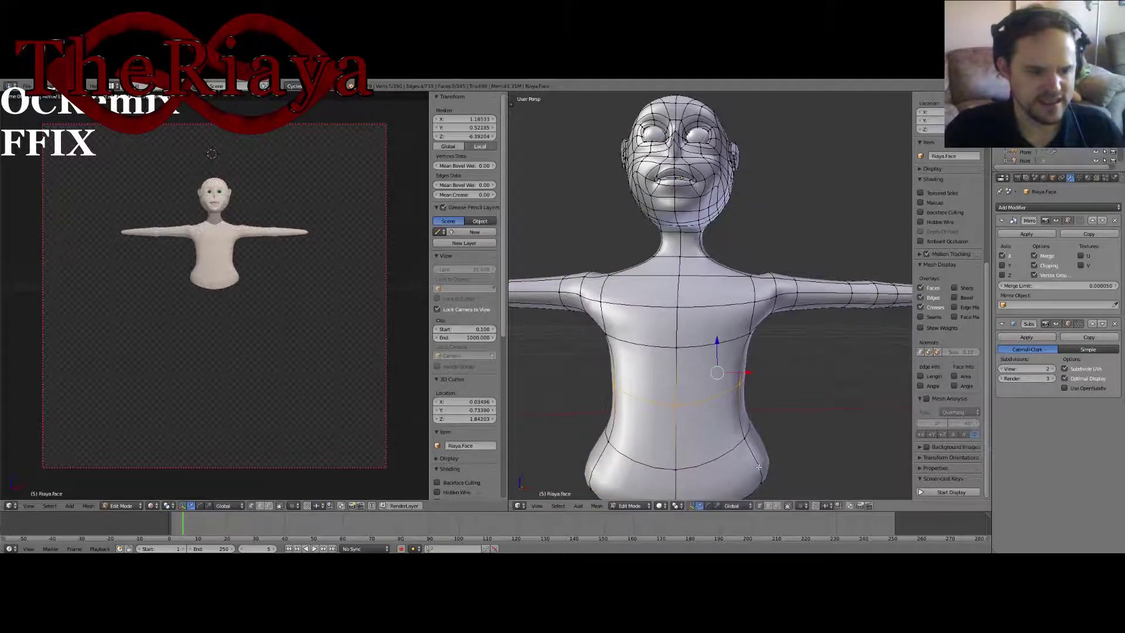
Step: Select the two front torso faces between the waist loop and the upper chest in face select mode
{"action": "left_click", "coordinate": [778, 506]}
{"action": "right_click", "coordinate": [712, 372]}
{"action": "right_click", "coordinate": [716, 328], "text": "shift"}
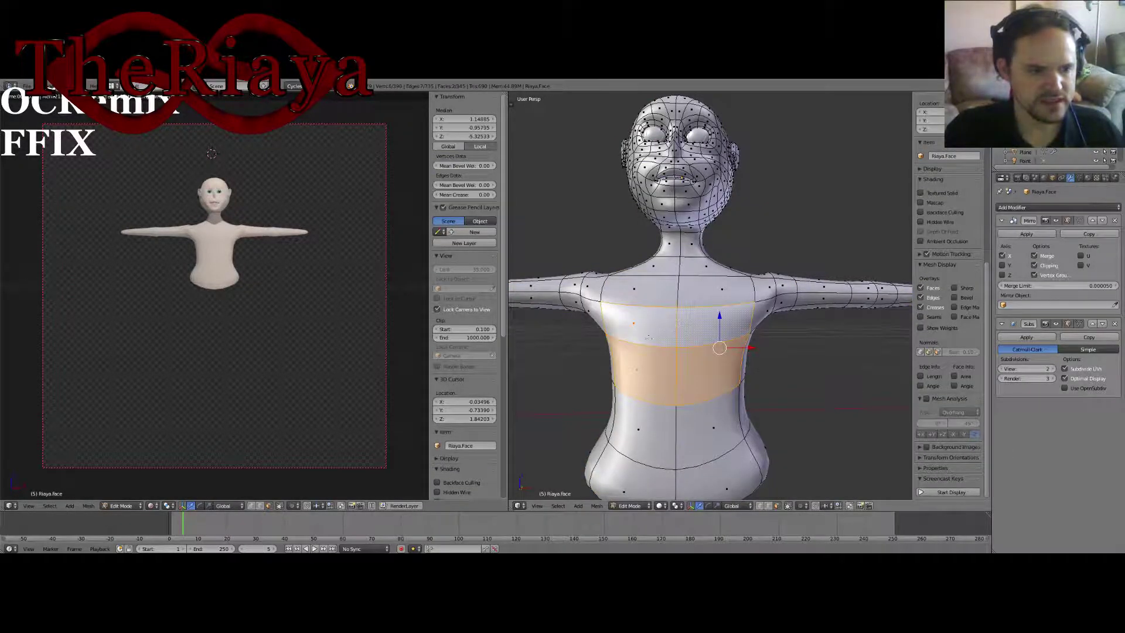
Step: Extend the selection around the ribcage with the side and back faces, leaving out the face above the band
{"action": "middle_click_drag", "start_coordinate": [826, 394], "coordinate": [742, 335]}
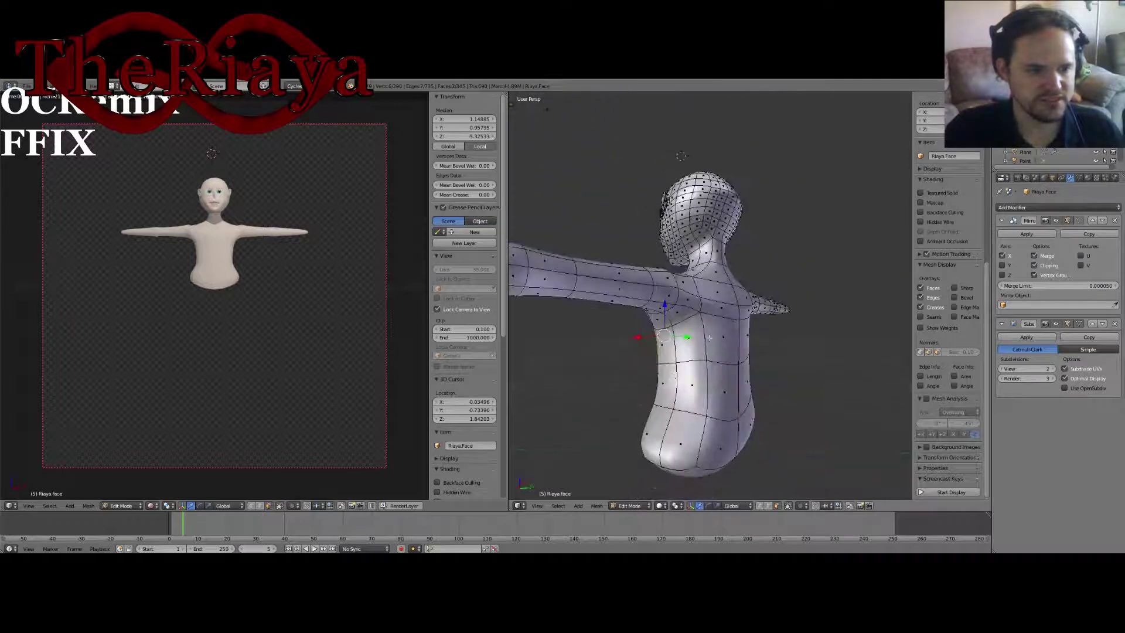
{"action": "right_click", "coordinate": [730, 337], "text": "shift"}
{"action": "right_click", "coordinate": [727, 338], "text": "shift"}
{"action": "right_click", "coordinate": [725, 338], "text": "shift"}
{"action": "right_click", "coordinate": [690, 338], "text": "shift"}
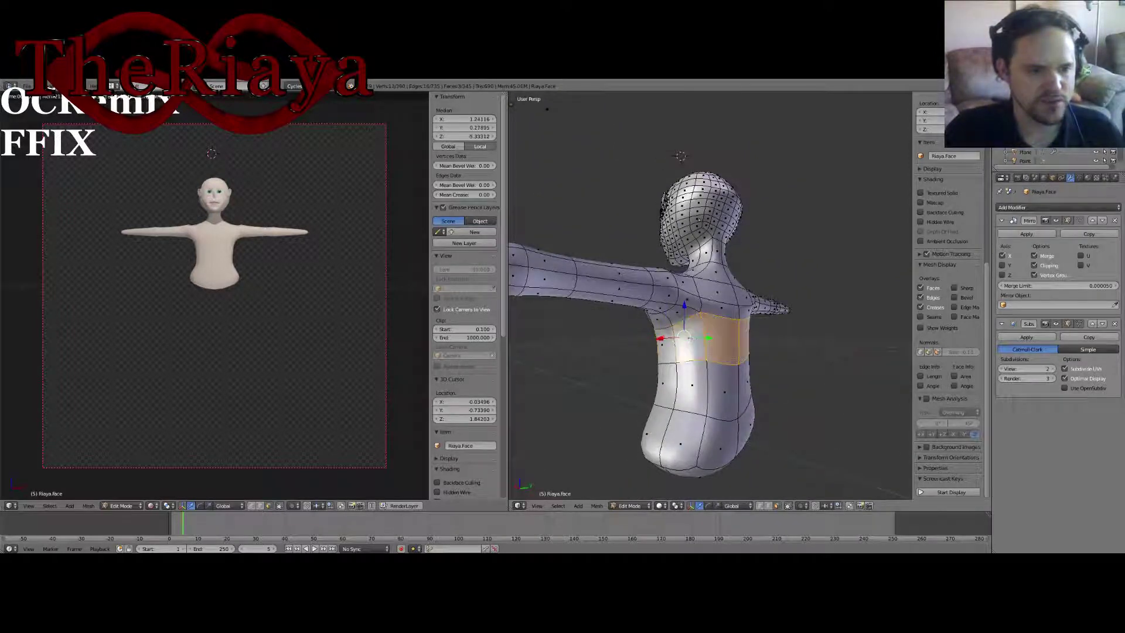
{"action": "right_click", "coordinate": [665, 342], "text": "shift"}
{"action": "left_click", "coordinate": [742, 307], "text": "shift"}
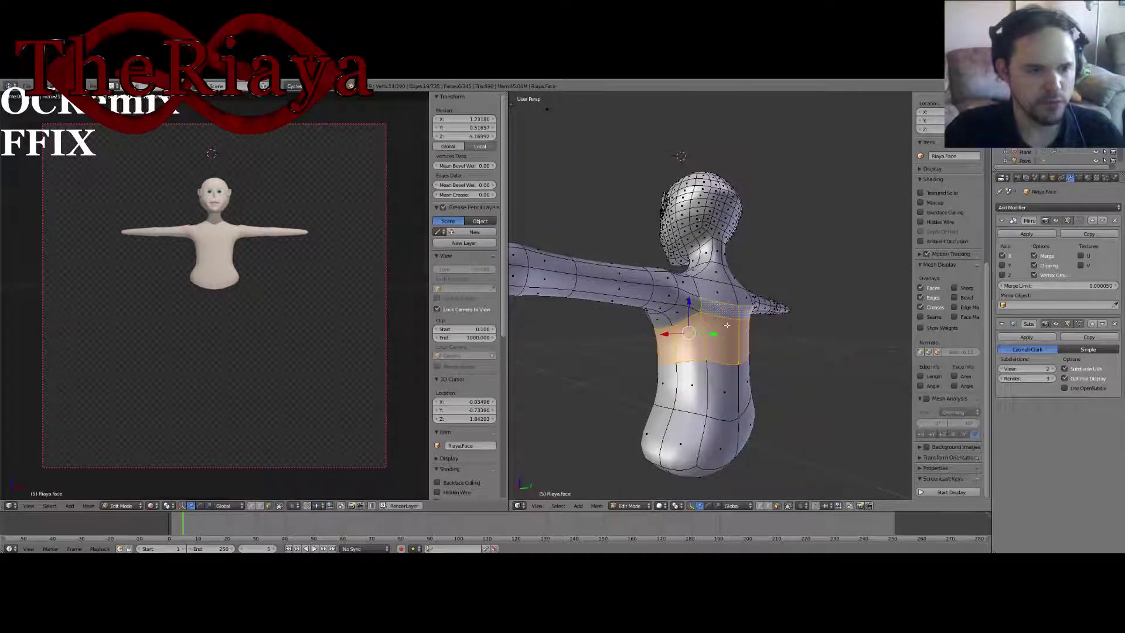
{"action": "right_click", "coordinate": [726, 327], "text": "shift"}
{"action": "right_click", "coordinate": [726, 311], "text": "shift"}
{"action": "right_click", "coordinate": [726, 334], "text": "shift"}
{"action": "middle_click_drag", "start_coordinate": [726, 335], "coordinate": [747, 329]}
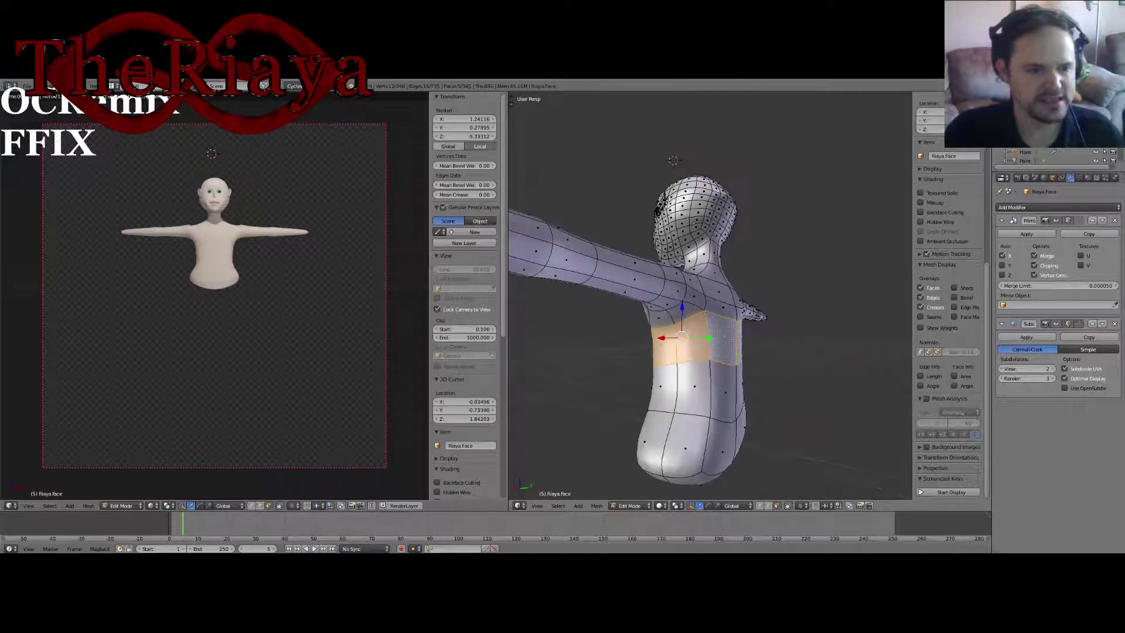
Step: Scale the selected ribcage faces slightly outward along Y and along X
{"action": "key", "text": "s"}
{"action": "key", "text": "y"}
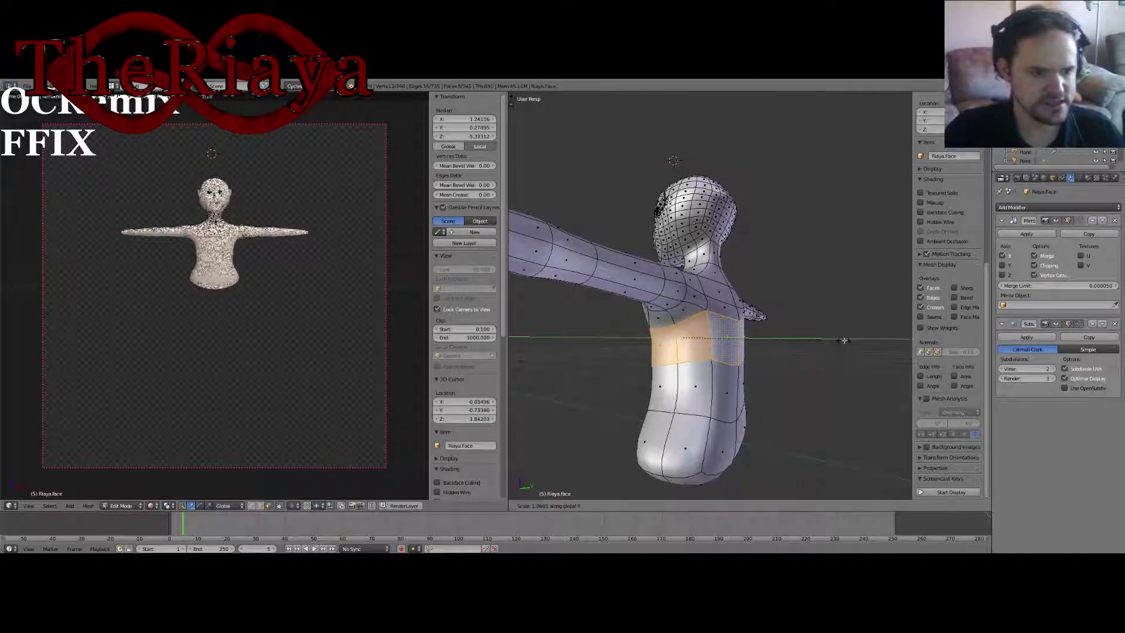
{"action": "left_click", "coordinate": [844, 339]}
{"action": "key", "text": "s"}
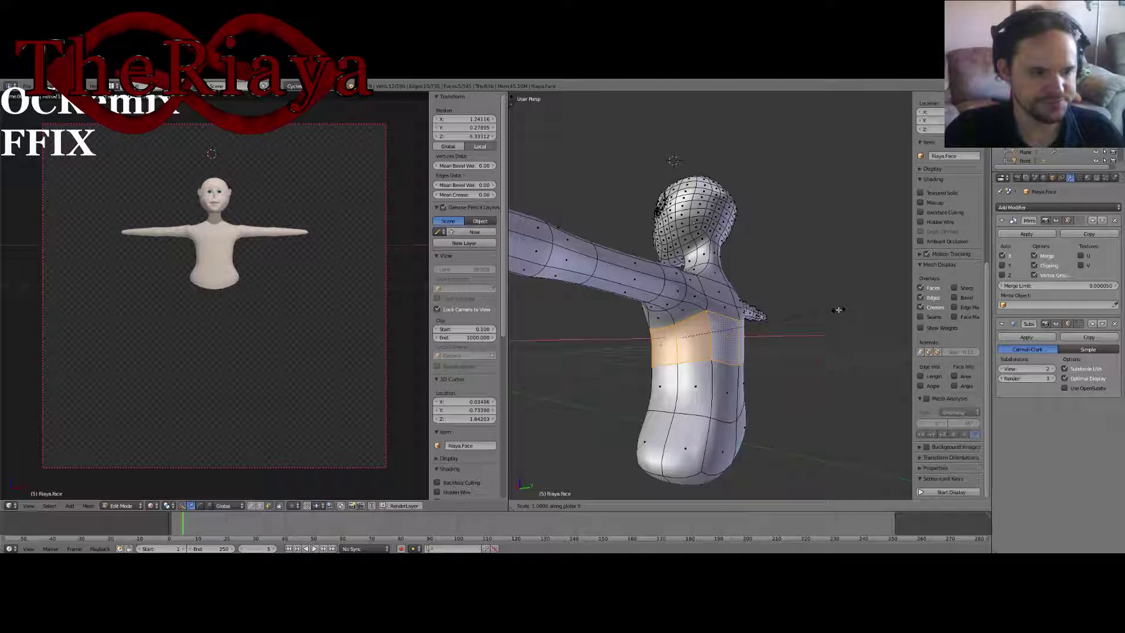
{"action": "left_click", "coordinate": [854, 311]}
{"action": "middle_click_drag", "start_coordinate": [715, 347], "coordinate": [819, 346]}
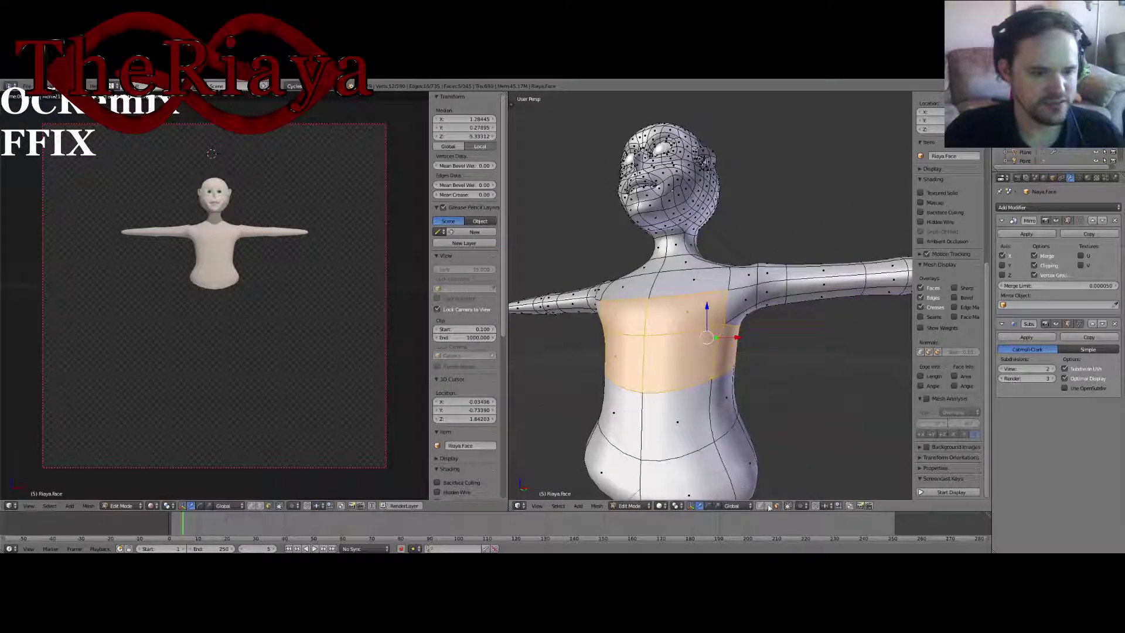
Step: Select the horizontal edge loop around the middle of the torso and move it slightly upward
{"action": "key", "text": "2"}
{"action": "right_click", "coordinate": [691, 387], "text": "alt"}
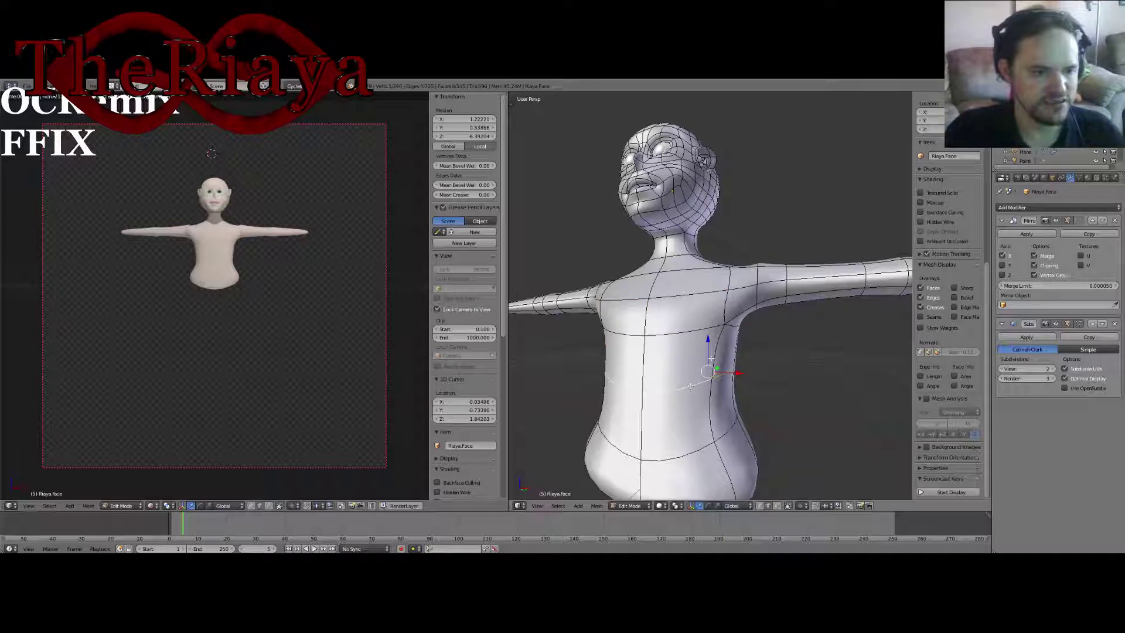
{"action": "left_click_drag", "start_coordinate": [708, 348], "coordinate": [709, 335]}
Step: Add a horizontal loop cut at the waist, narrow it and raise it slightly along Z
{"action": "key", "text": "ctrl+r"}
{"action": "left_click", "coordinate": [716, 382]}
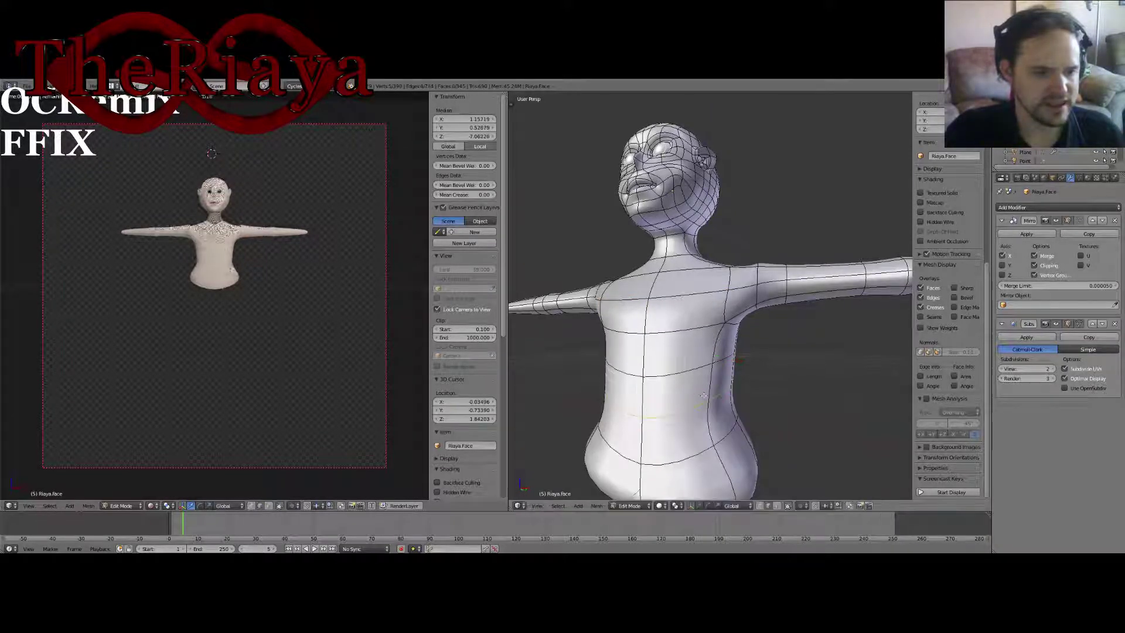
{"action": "right_click", "coordinate": [716, 382]}
{"action": "key", "text": "g"}
{"action": "key", "text": "z"}
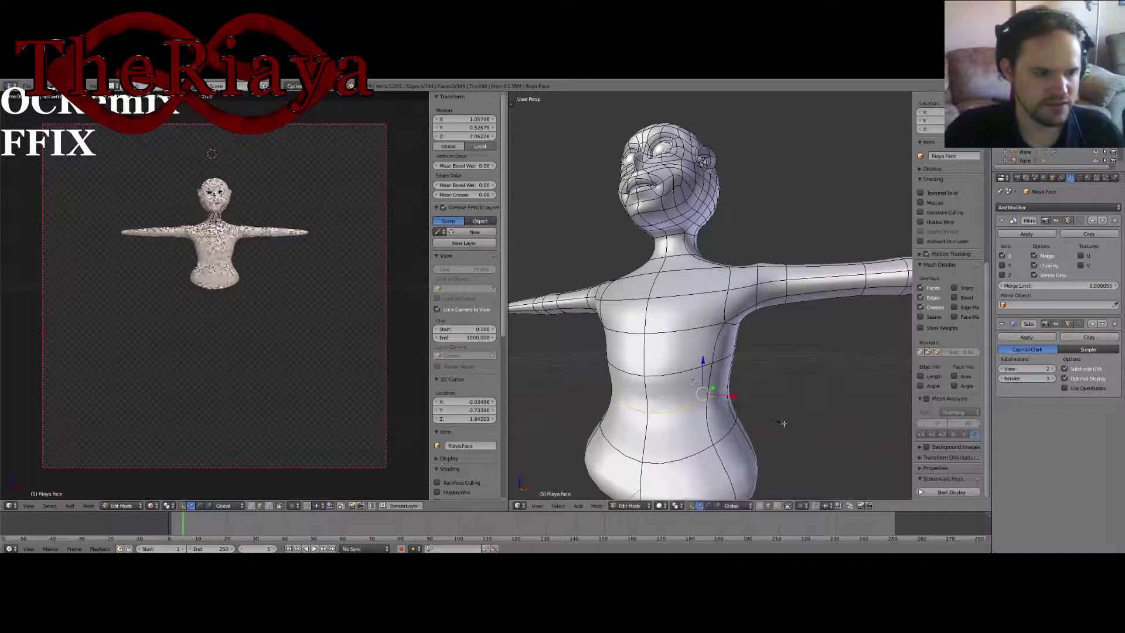
{"action": "left_click", "coordinate": [700, 364]}
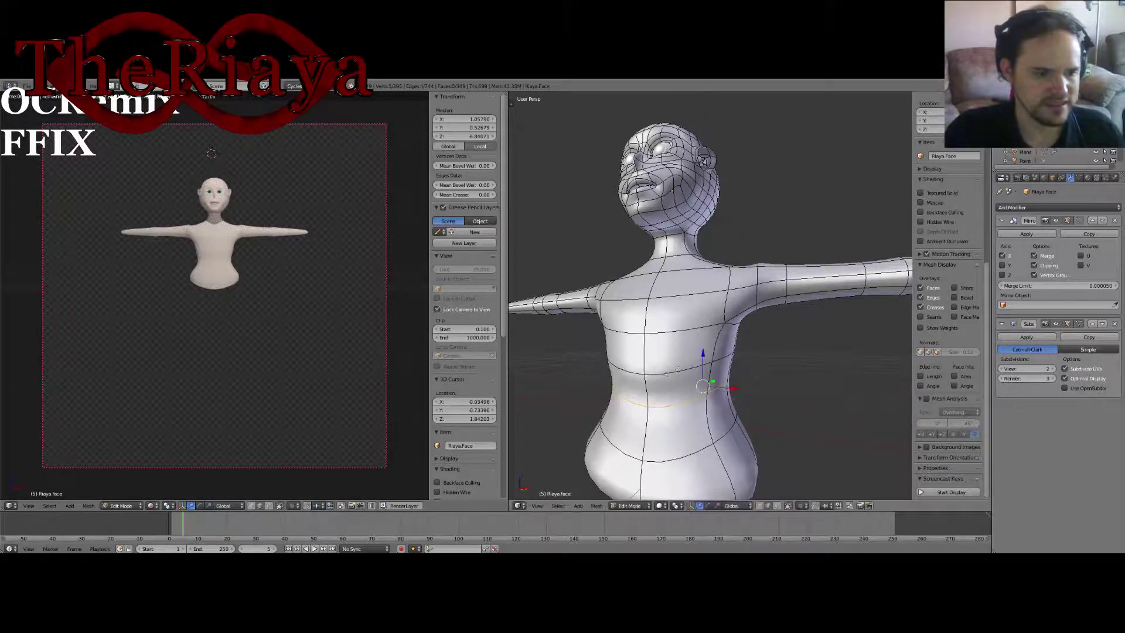
Step: Undo the waist loop cut and the torso loop move, going back to the scaled ribcage faces
{"action": "middle_click_drag", "start_coordinate": [701, 364], "coordinate": [751, 381]}
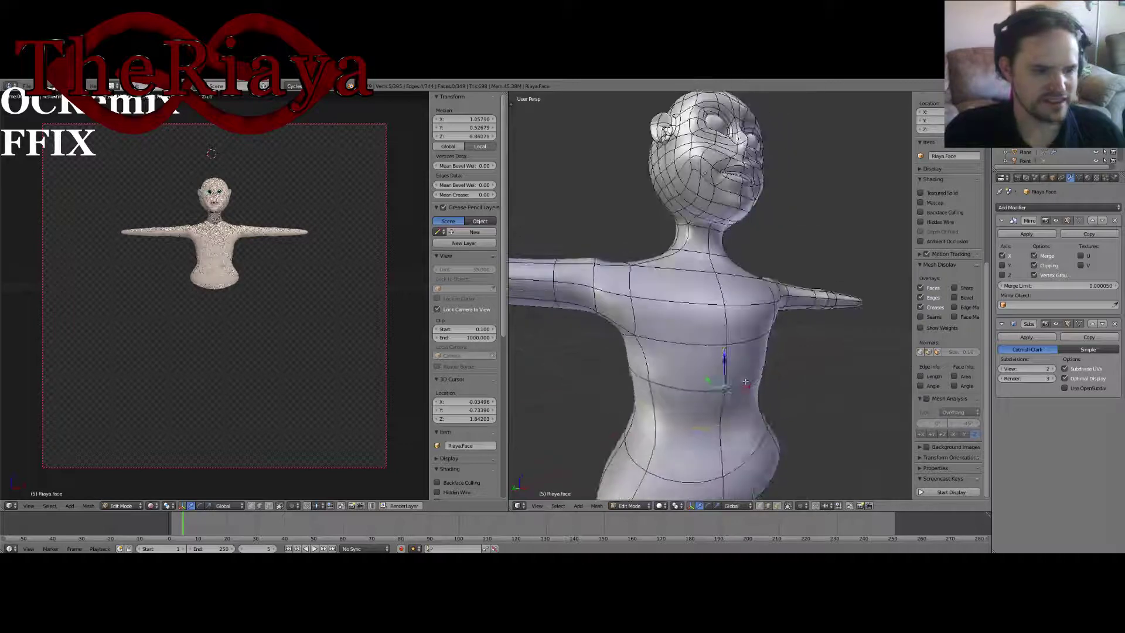
{"action": "key", "text": "ctrl+z"}
{"action": "key", "text": "ctrl+z"}
{"action": "key", "text": "ctrl+z"}
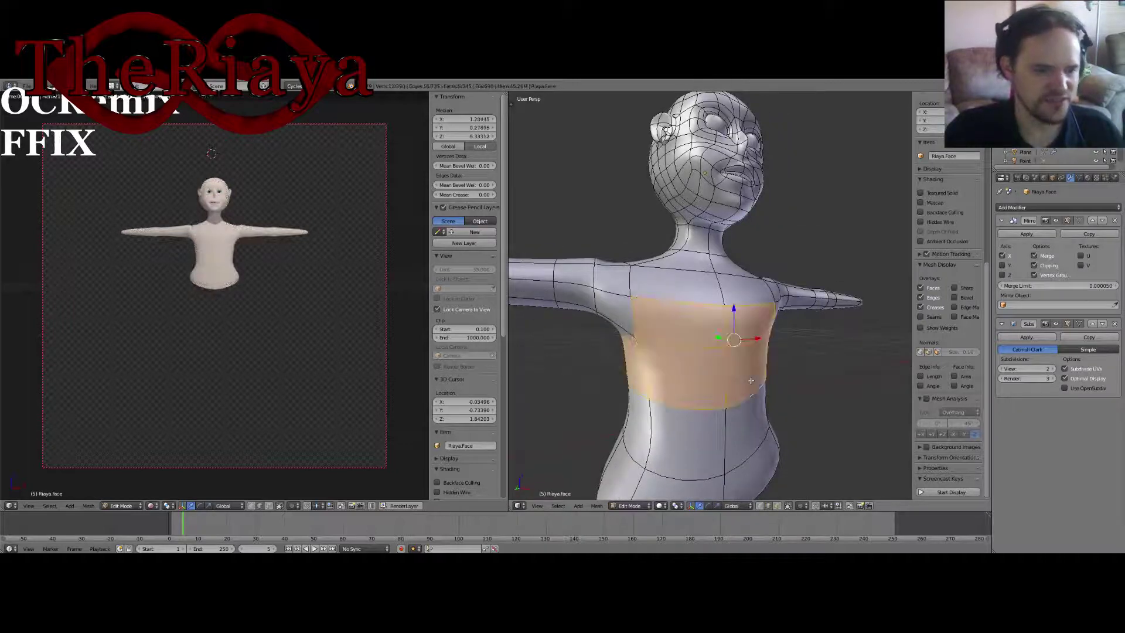
Step: Save over the current upper body file and deselect all torso faces
{"action": "mouse_move", "coordinate": [756, 376]}
{"action": "middle_mouse_down"}
{"action": "mouse_move", "coordinate": [718, 389]}
{"action": "mouse_move", "coordinate": [747, 384]}
{"action": "mouse_move", "coordinate": [705, 370]}
{"action": "mouse_move", "coordinate": [756, 394]}
{"action": "mouse_move", "coordinate": [748, 359]}
{"action": "middle_mouse_up"}
{"action": "key", "text": "ctrl+s"}
{"action": "left_click", "coordinate": [716, 390]}
{"action": "key", "text": "a"}
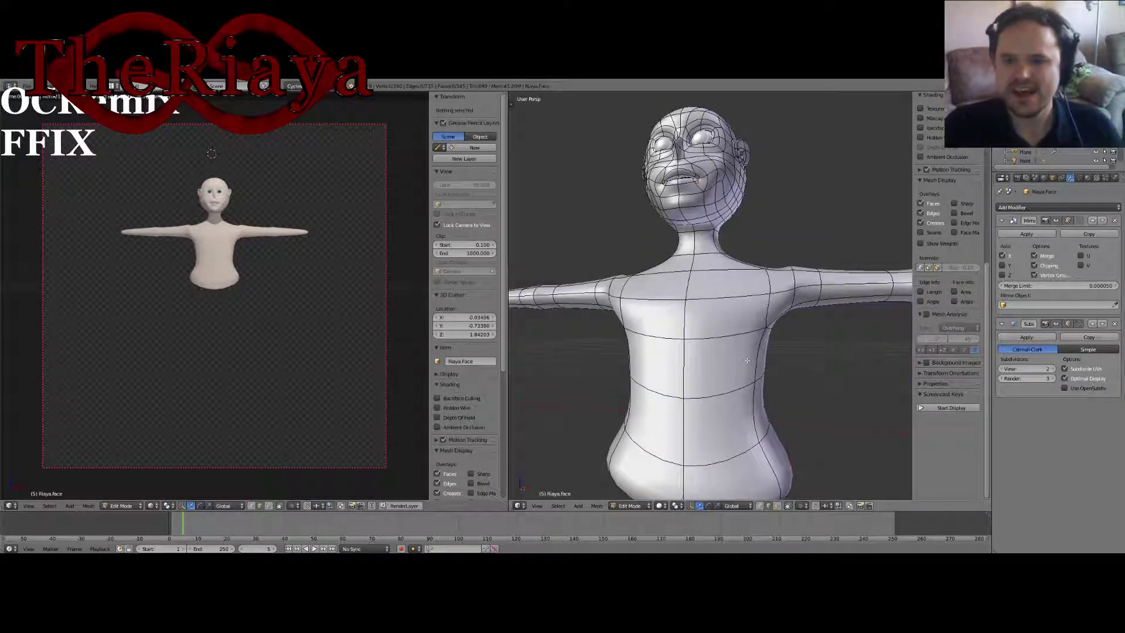